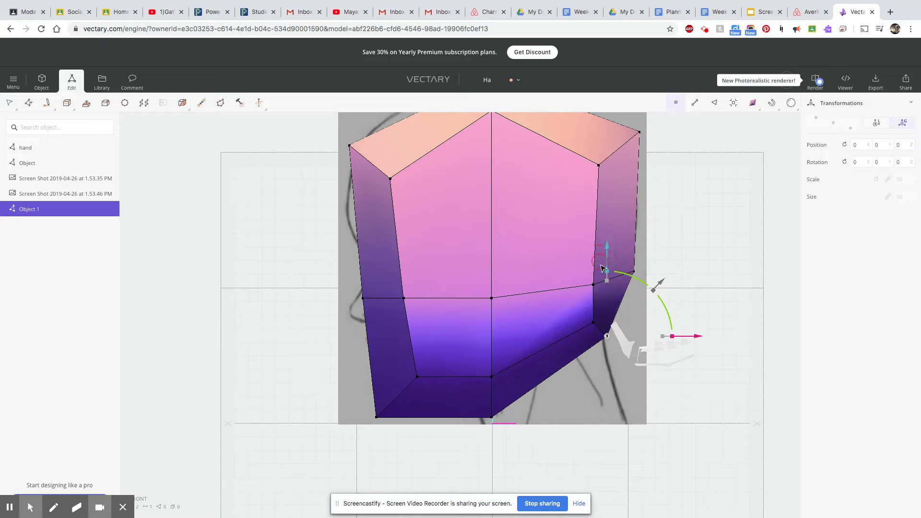
Shift the head mesh's outer lower rear vertices forward and up, then raise the inner lower rear vertex, following the side sketch's jaw
mouse_move(699, 335)
left_mouse_down()
mouse_move(676, 334)
mouse_move(690, 334)
left_mouse_up()
mouse_move(605, 259)
left_mouse_down()
mouse_move(599, 242)
mouse_move(600, 251)
left_mouse_up()
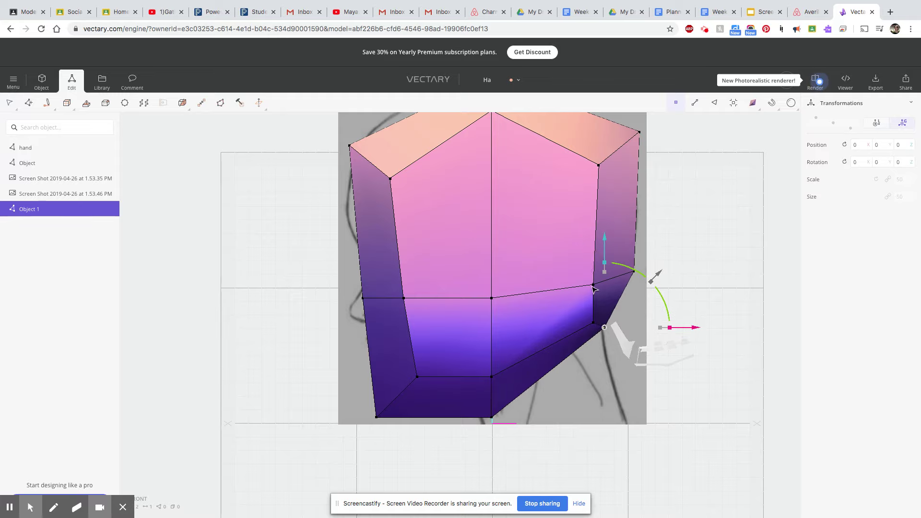
left_click(714, 369)
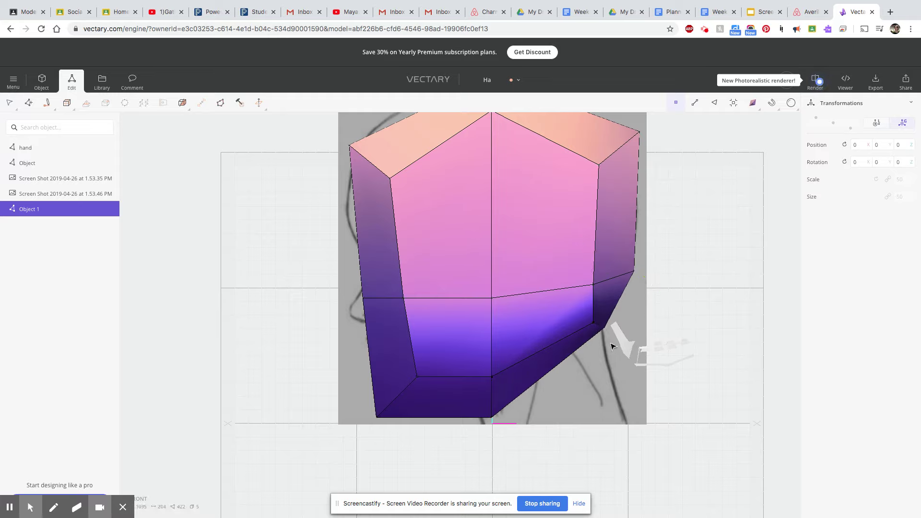
left_click(594, 323)
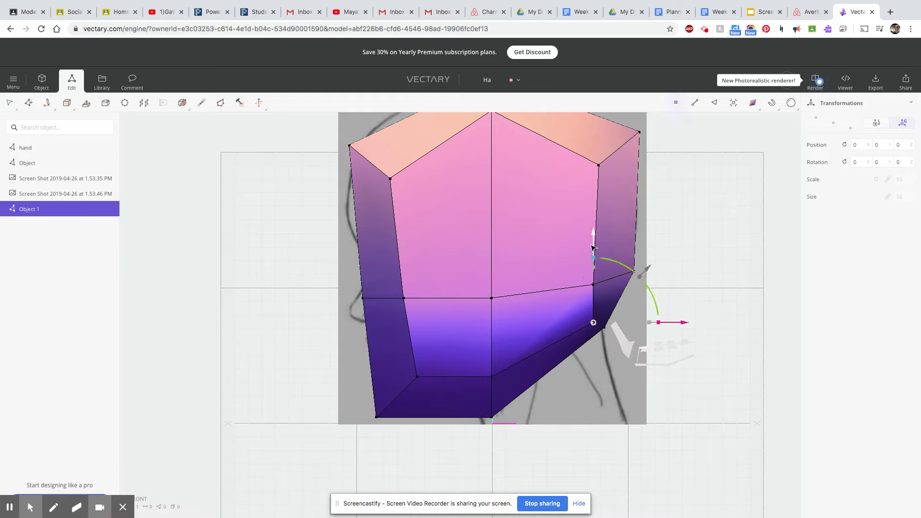
left_click_drag(594, 248, 593, 234)
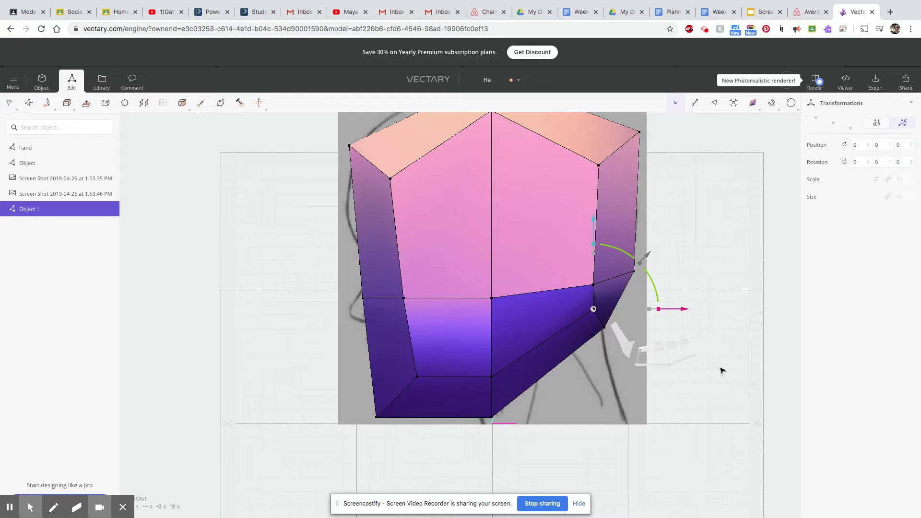
mouse_move(718, 387)
left_mouse_down()
mouse_move(535, 403)
mouse_move(491, 436)
mouse_move(573, 461)
mouse_move(580, 428)
mouse_move(549, 359)
mouse_move(517, 367)
mouse_move(504, 411)
mouse_move(606, 425)
mouse_move(653, 410)
mouse_move(565, 383)
mouse_move(513, 421)
mouse_move(531, 438)
mouse_move(655, 400)
left_mouse_up()
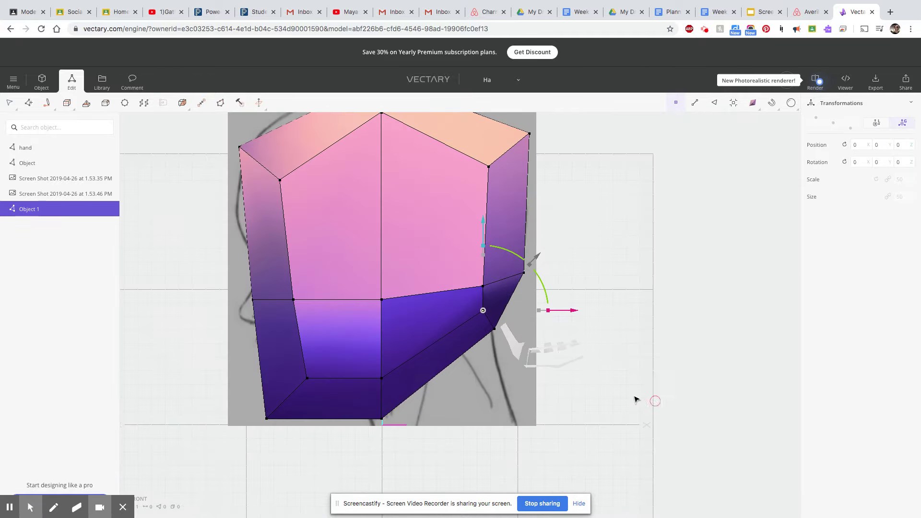
Raise the inner mid-level vertex at the rear of the head slightly
left_click_drag(483, 231, 470, 273)
left_click(483, 287)
left_click(483, 200)
left_click_drag(483, 201, 484, 192)
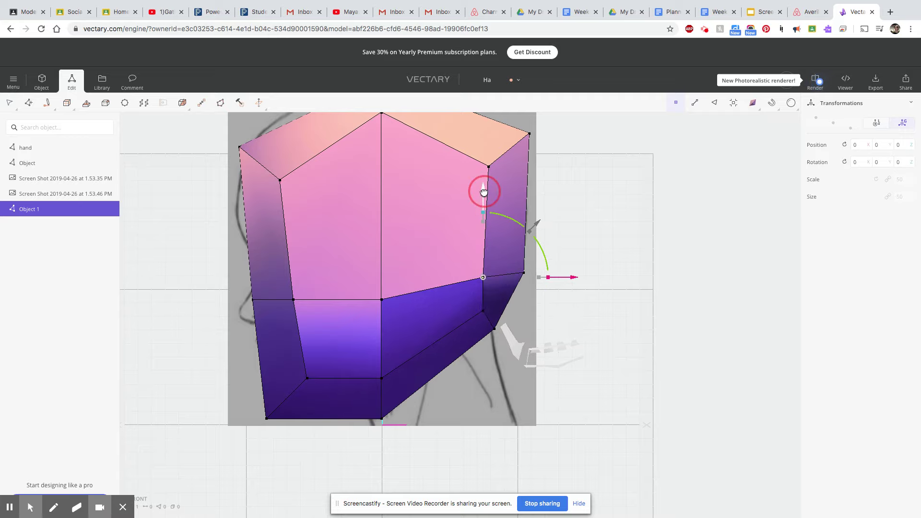
left_click(524, 273)
left_click_drag(524, 185, 525, 166)
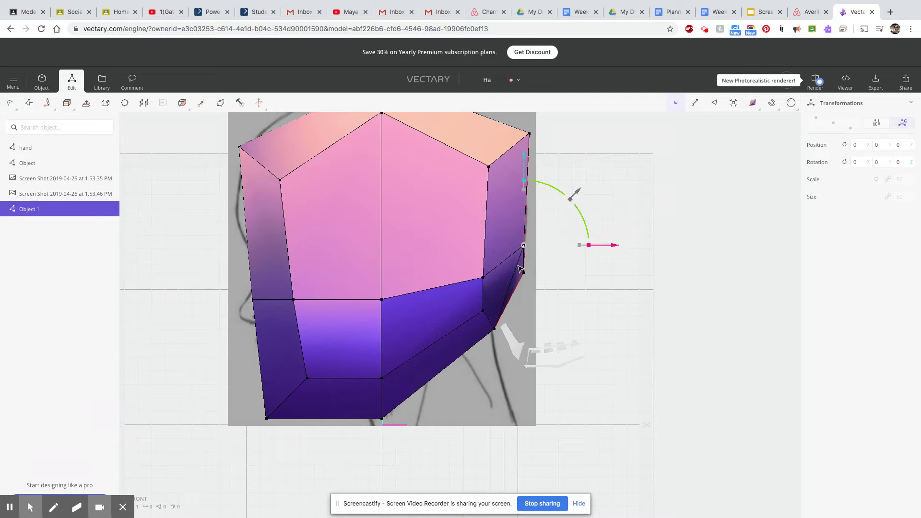
key("super+z")
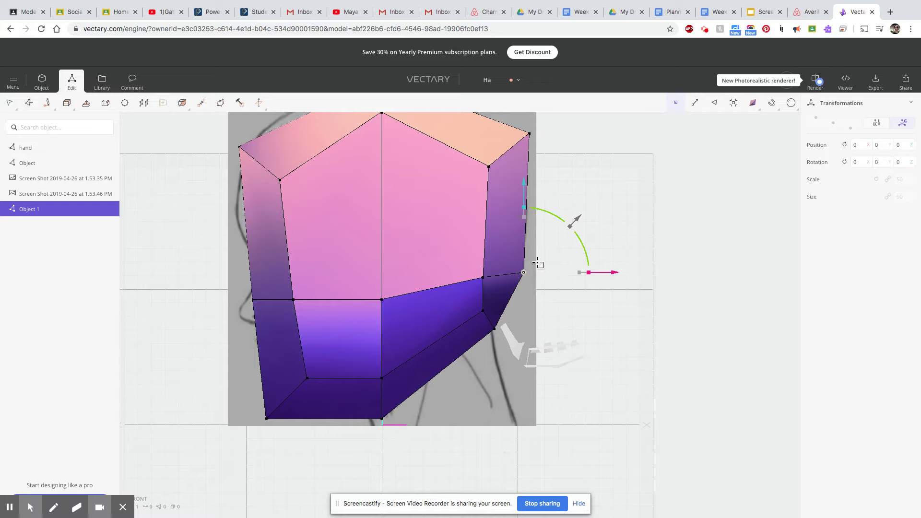
Raise the rear mid-level vertices together slightly, and shift the inner lower rear vertex a little toward the face
left_click_drag(538, 262, 463, 290)
left_click_drag(510, 182, 510, 172)
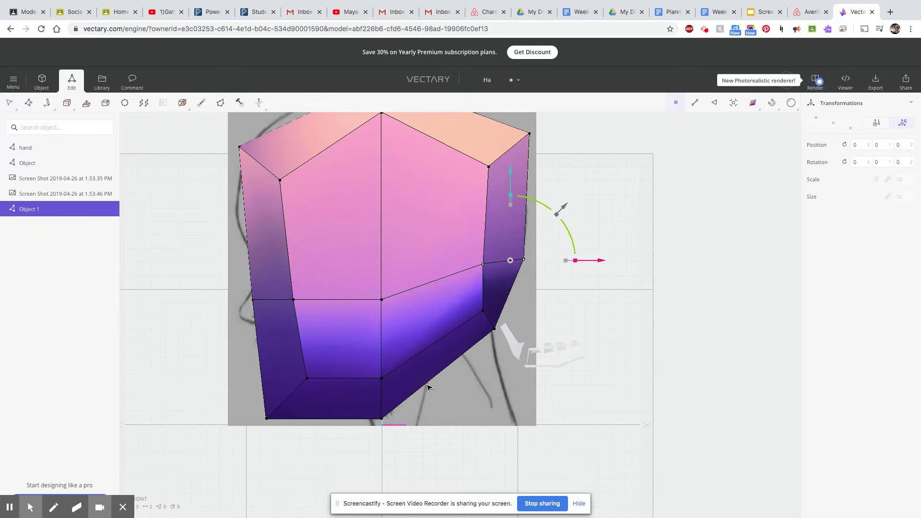
left_click(483, 314)
left_click_drag(565, 313, 552, 313)
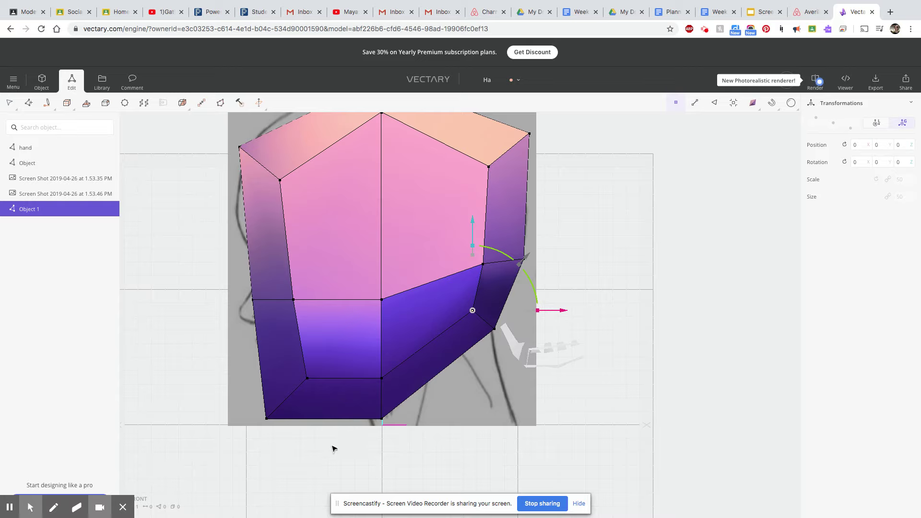
Pull the mid-level vertex in the side's middle column outward, away from the centre seam, toward the front sketch's head width
right_click_drag(345, 399, 461, 461)
mouse_move(433, 450)
left_mouse_down()
mouse_move(666, 455)
mouse_move(487, 469)
mouse_move(241, 448)
mouse_move(274, 463)
mouse_move(550, 474)
mouse_move(617, 466)
mouse_move(590, 470)
left_mouse_up()
mouse_move(664, 422)
left_mouse_down()
mouse_move(747, 410)
mouse_move(725, 406)
mouse_move(718, 419)
mouse_move(695, 413)
mouse_move(742, 413)
mouse_move(731, 411)
left_mouse_up()
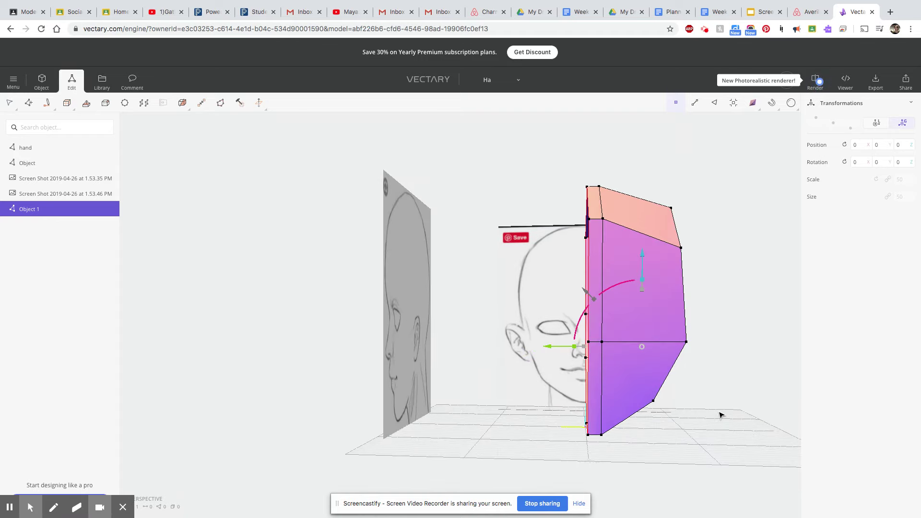
left_click_drag(726, 425, 464, 427)
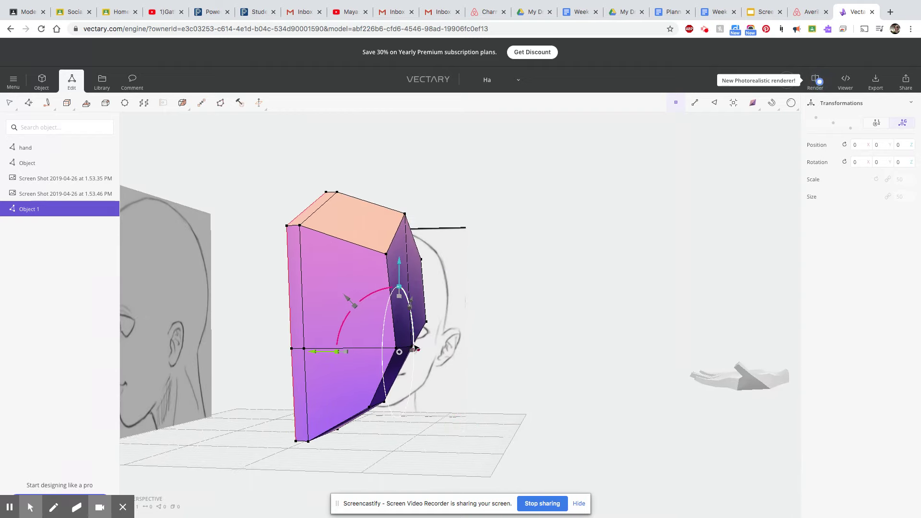
scroll(434, 367, "up", 5)
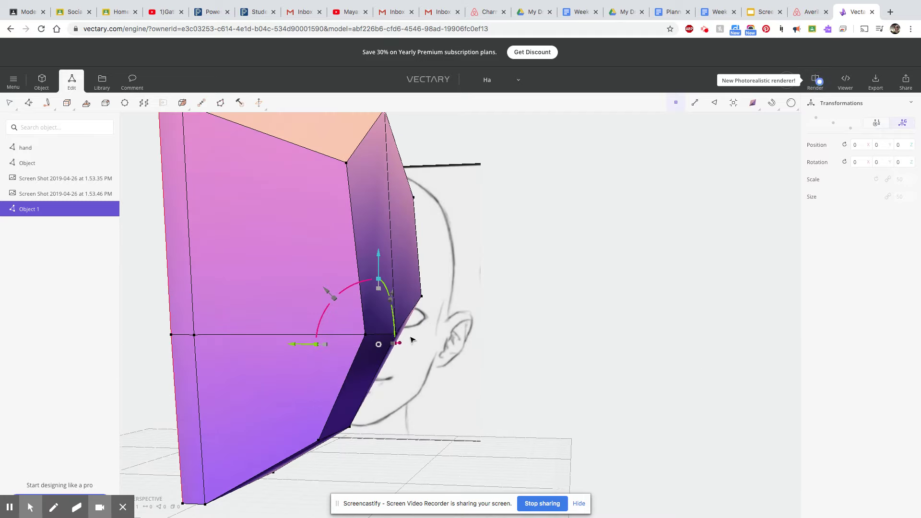
left_click(460, 354)
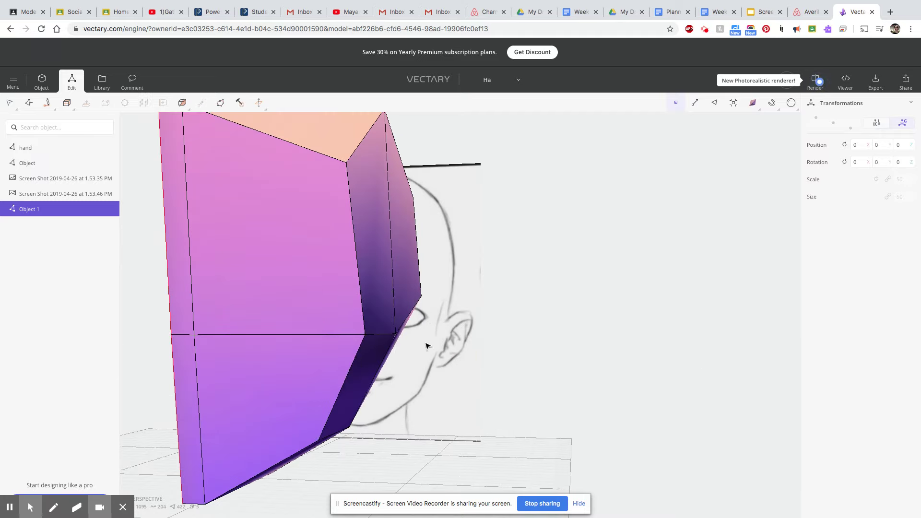
left_click(396, 334)
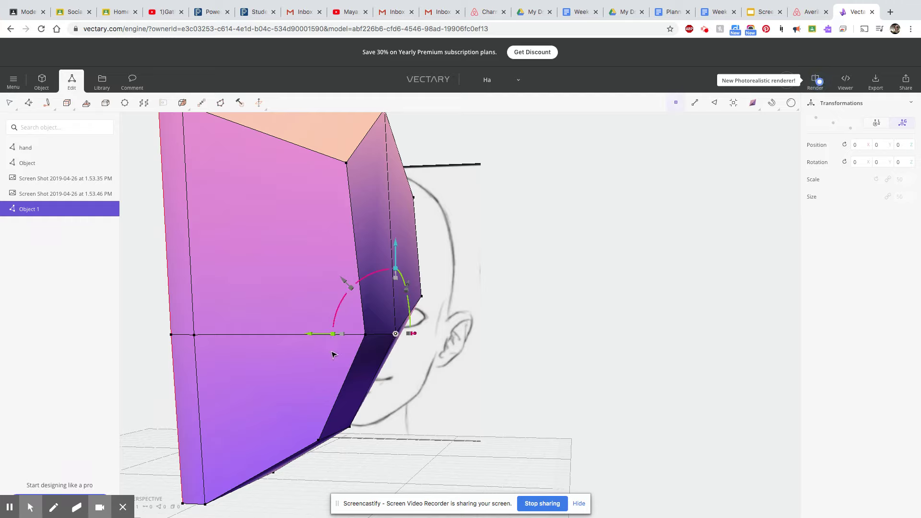
left_click_drag(313, 337, 333, 343)
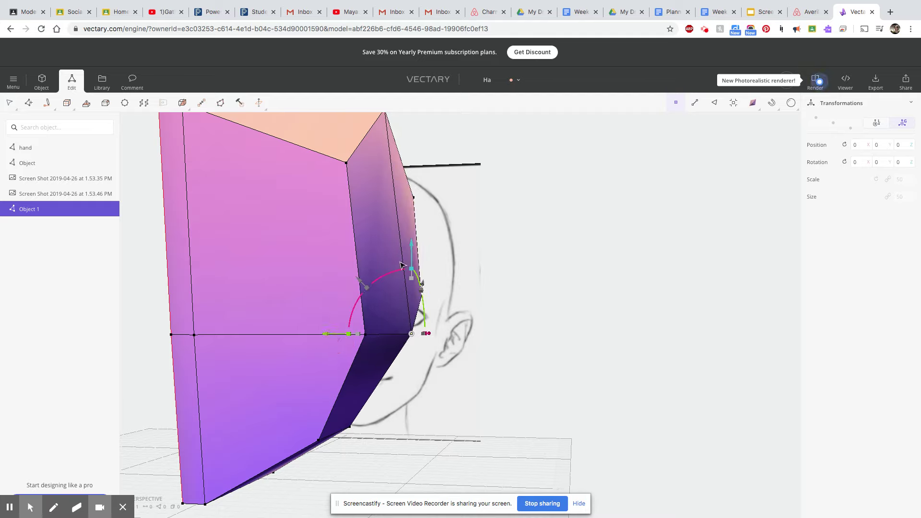
Pull the lower and top vertices of the side's middle column outward to widen the head toward the front sketch
left_click(352, 422)
left_click_drag(267, 418, 283, 421)
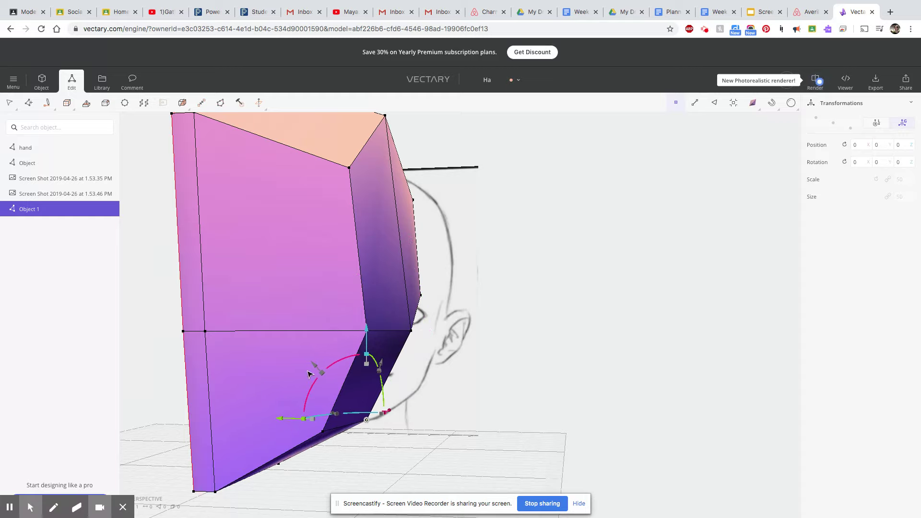
left_click(384, 116)
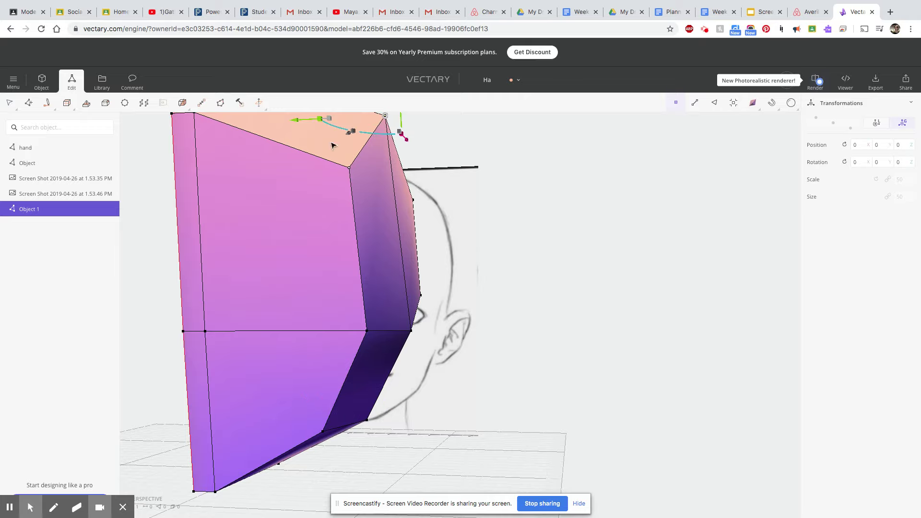
scroll(311, 134, "up", 5)
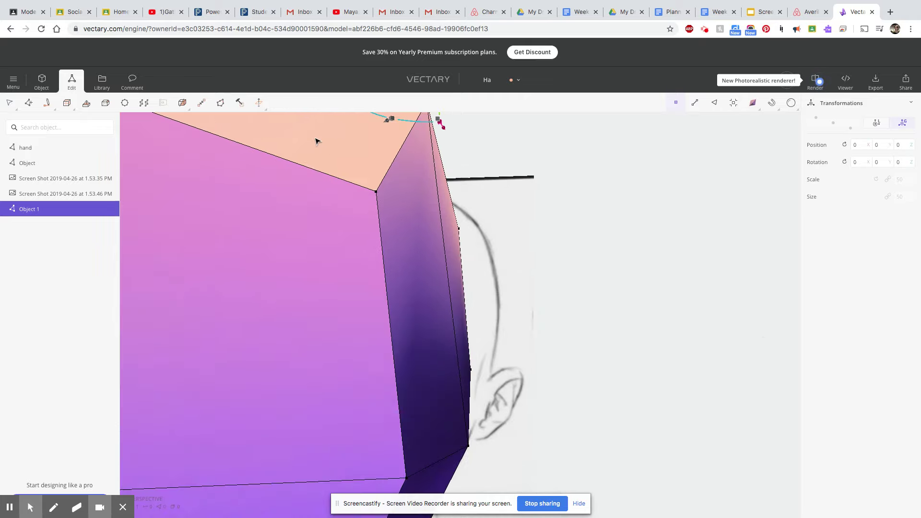
left_click_drag(425, 162, 426, 263)
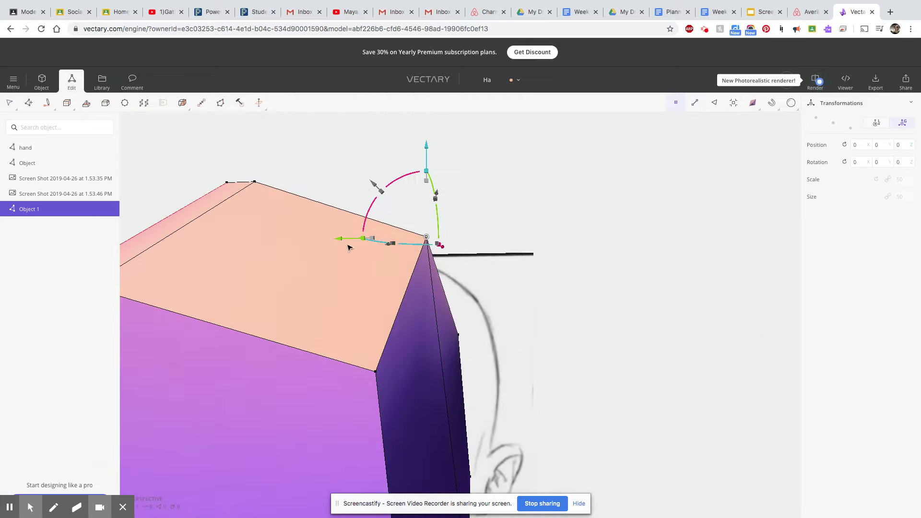
left_click_drag(348, 240, 369, 243)
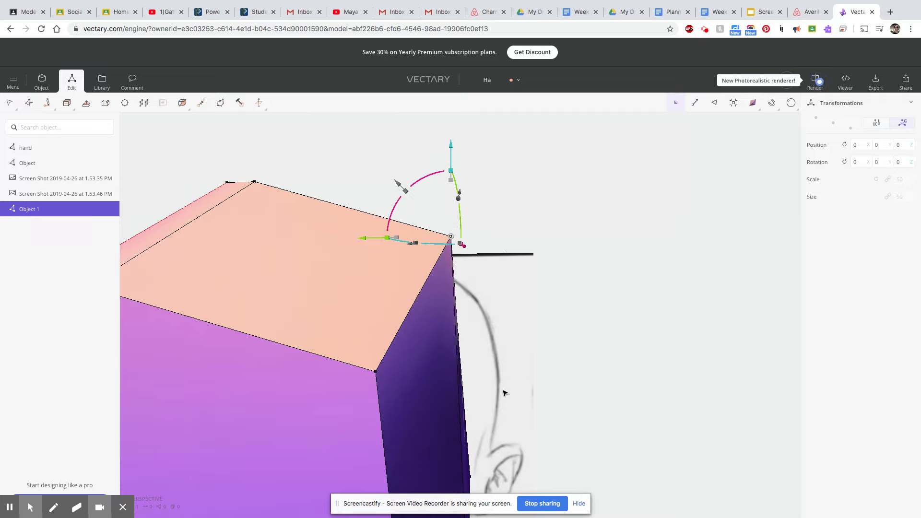
Select the three vertices along the front face's outer edge and move them slightly inward toward the centre seam
scroll(503, 393, "down", 5)
mouse_move(517, 426)
left_mouse_down()
mouse_move(423, 318)
mouse_move(618, 316)
mouse_move(508, 479)
mouse_move(532, 475)
mouse_move(543, 446)
mouse_move(511, 454)
left_mouse_up()
scroll(448, 402, "up", 4)
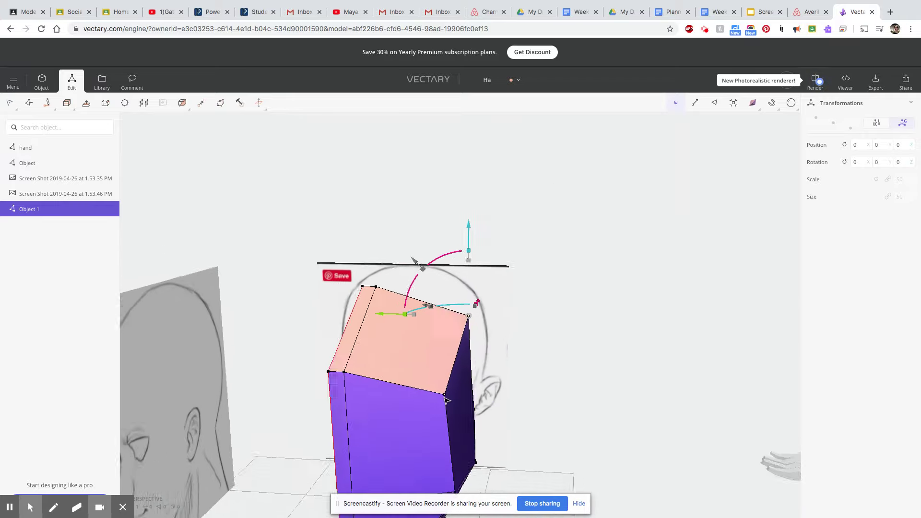
left_click_drag(561, 427, 552, 298)
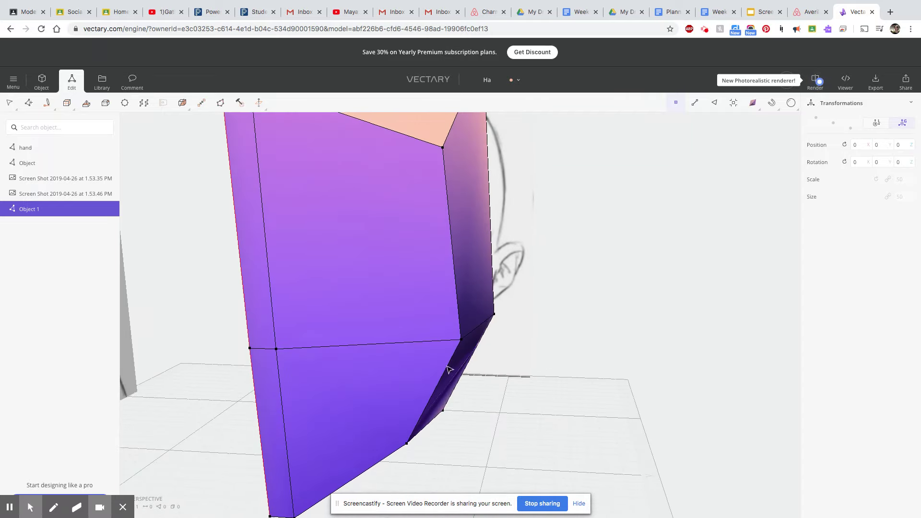
left_click(461, 341)
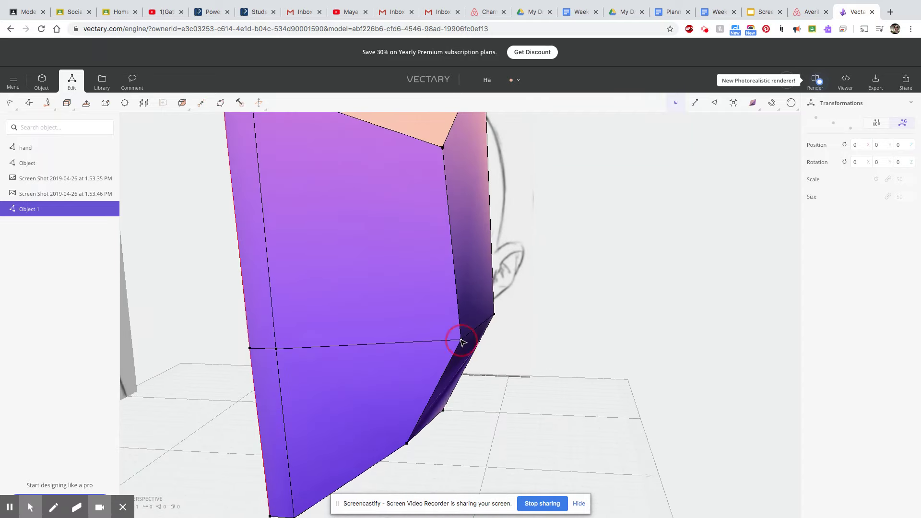
left_click(443, 148, "shift")
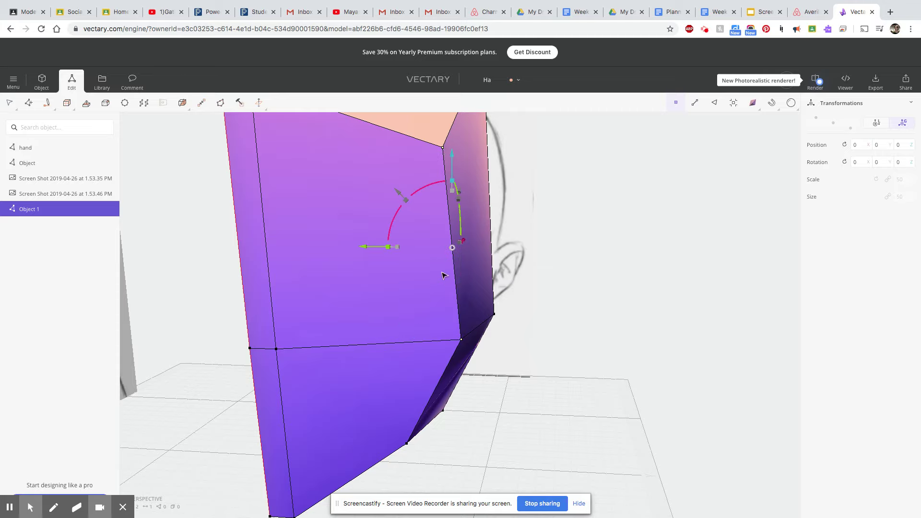
left_click(407, 444, "shift")
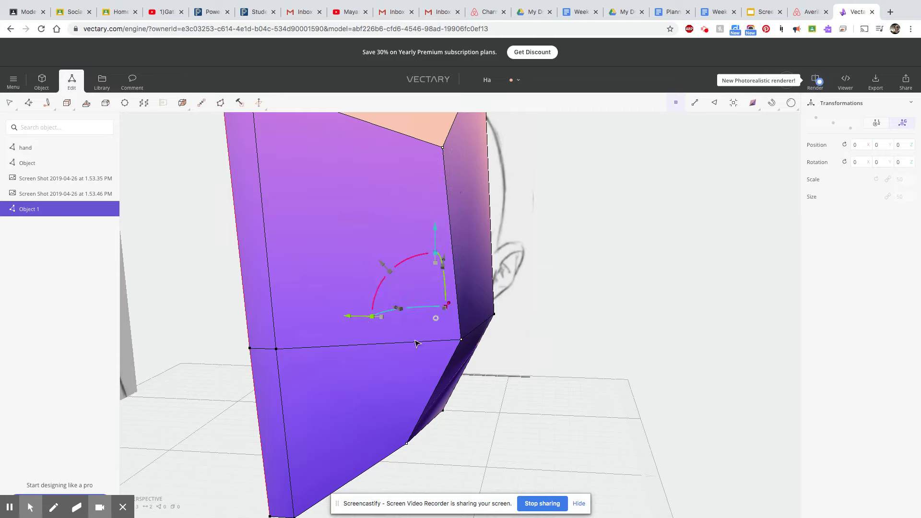
left_click_drag(362, 319, 346, 317)
Examine the half head from the front and side against both reference sketches
left_click_drag(499, 433, 222, 423)
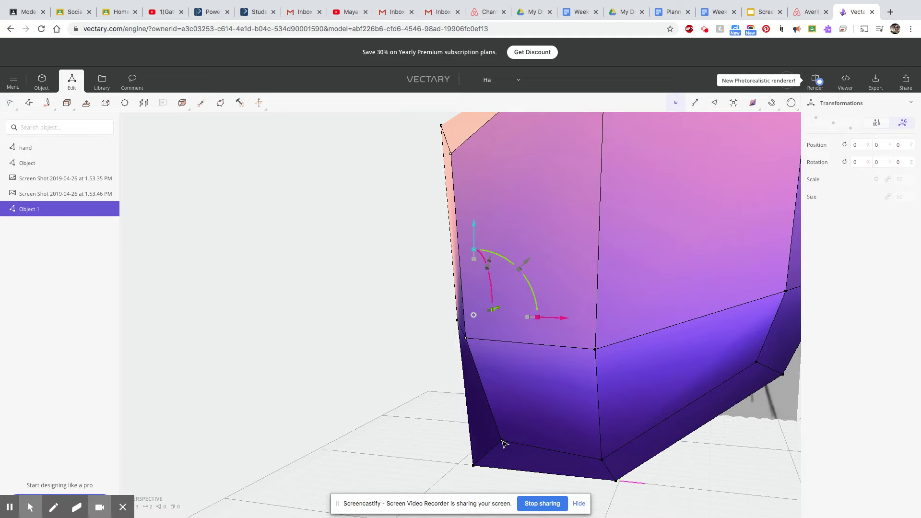
scroll(535, 460, "down", 5)
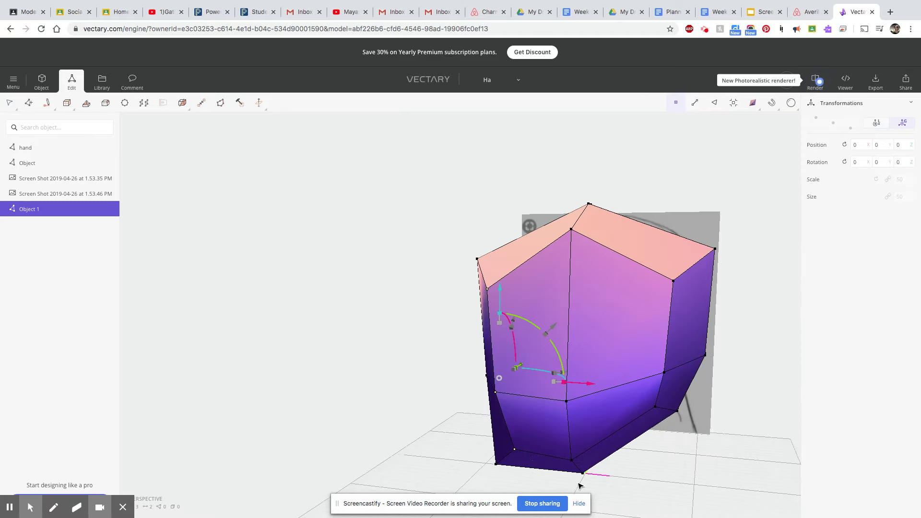
left_click(628, 488)
left_click(515, 452)
left_click_drag(603, 497, 594, 463)
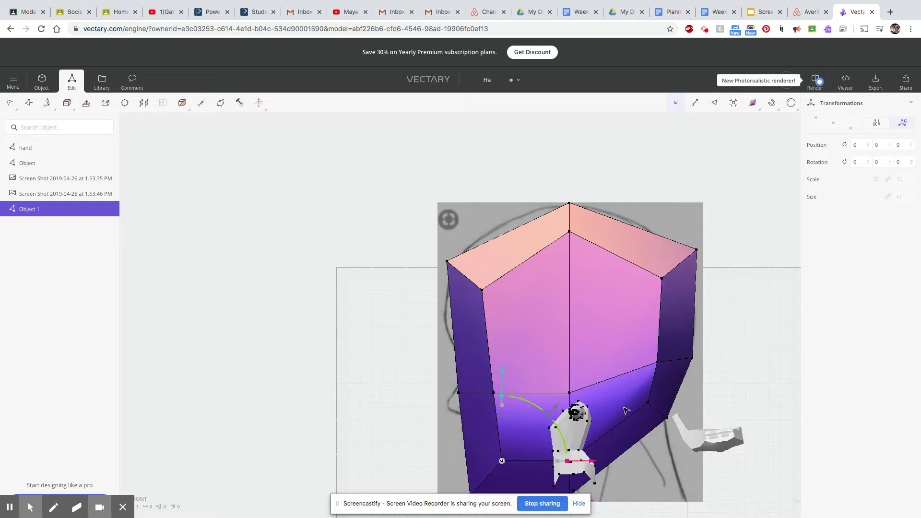
scroll(631, 430, "right", 5)
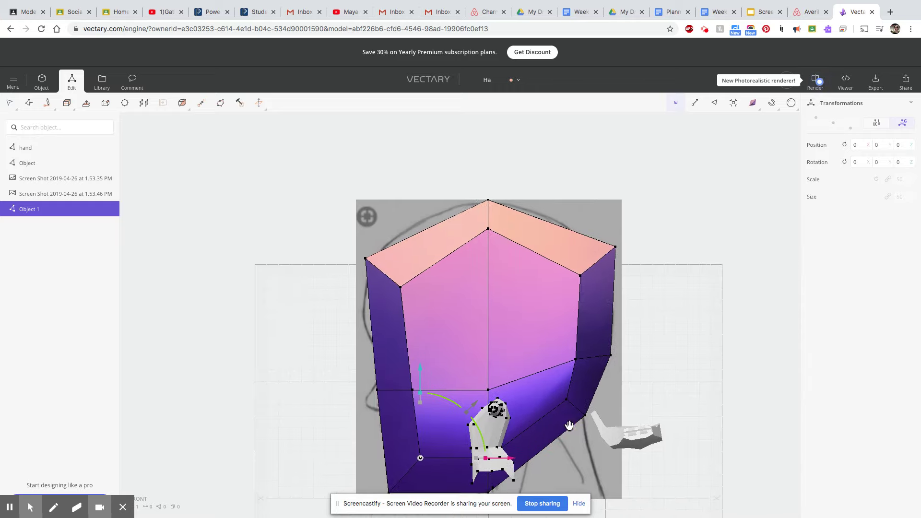
left_click(562, 428)
left_click_drag(562, 429, 491, 360)
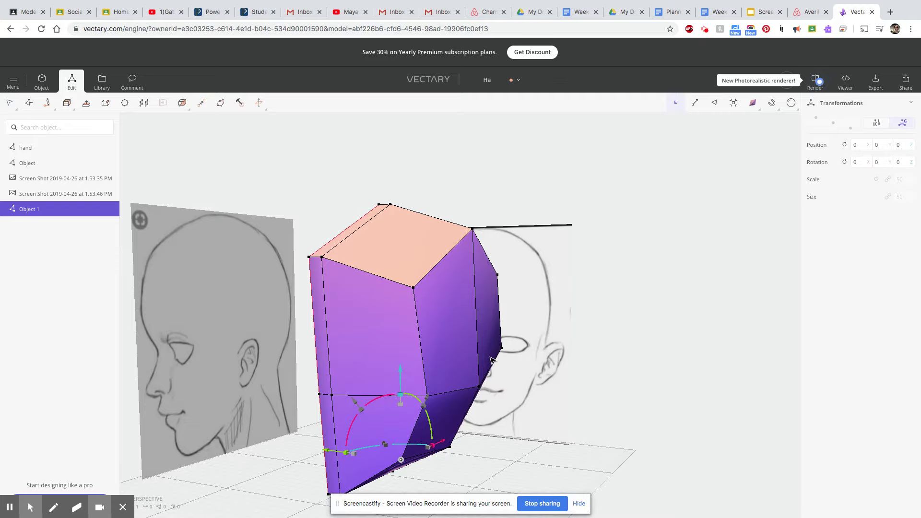
left_click_drag(486, 411, 554, 403)
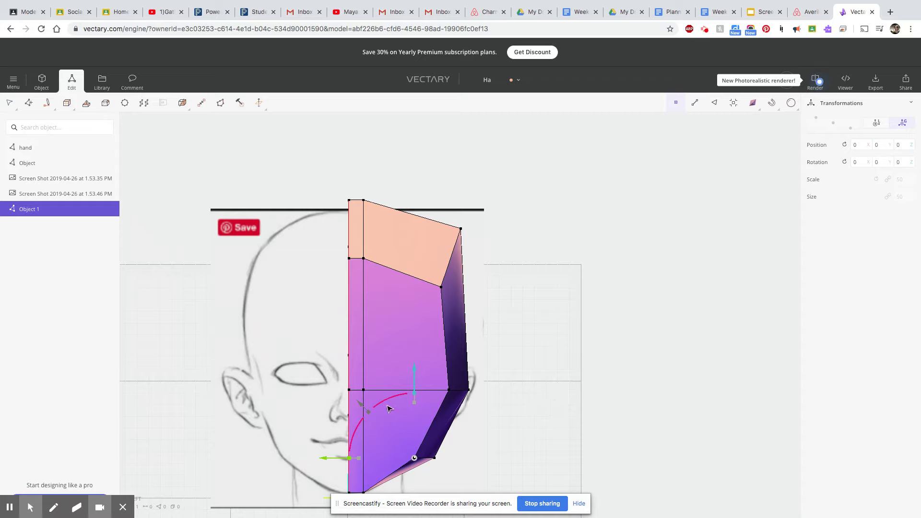
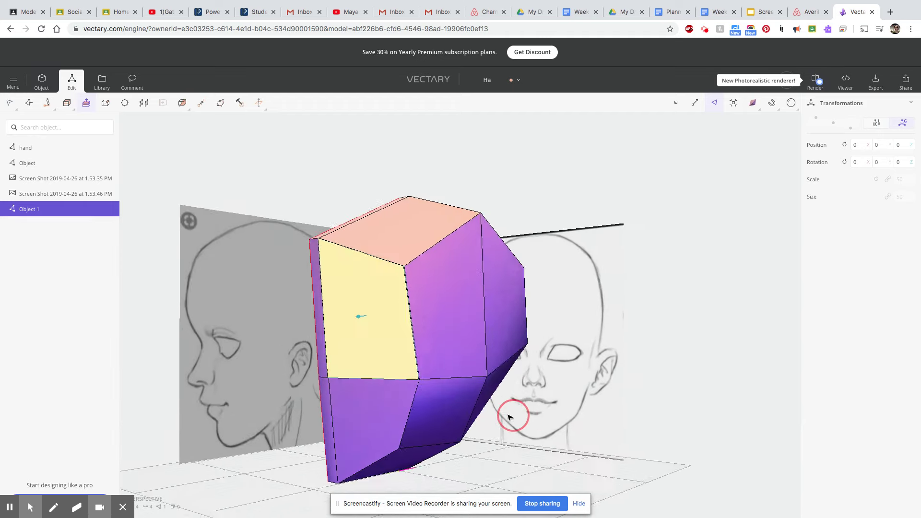
Scale the extruded upper front face uniformly inward to form a smaller inset face with a surrounding border
left_click(373, 350)
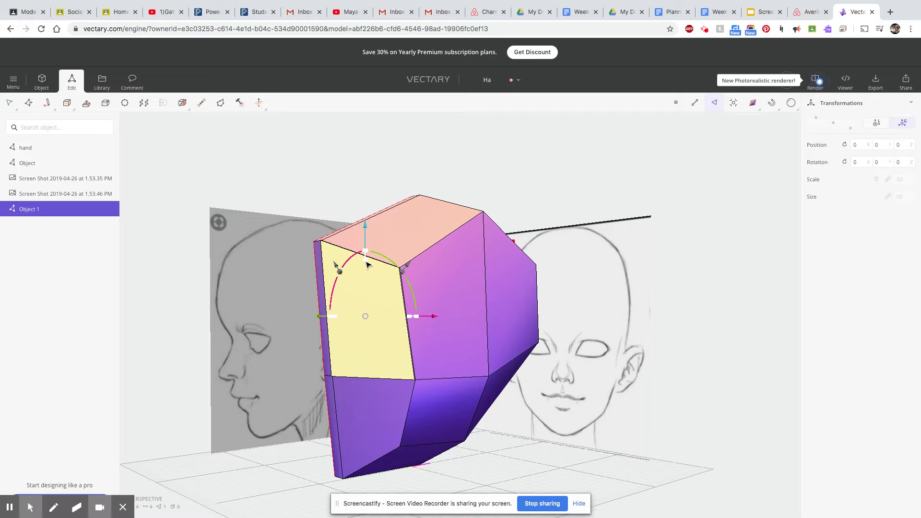
mouse_move(355, 275)
left_mouse_down()
mouse_move(323, 306)
mouse_move(336, 312)
mouse_move(352, 292)
left_mouse_up()
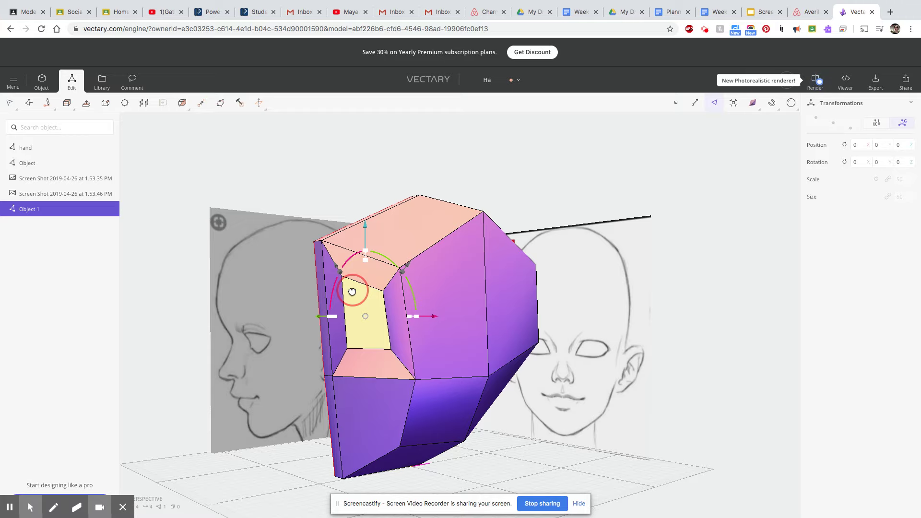
Flatten the inset front face vertically and reposition it lower, near eye level and slightly closer to the centre seam
mouse_move(485, 419)
left_mouse_down()
mouse_move(425, 405)
mouse_move(347, 427)
mouse_move(539, 422)
mouse_move(588, 438)
mouse_move(527, 405)
mouse_move(490, 425)
mouse_move(376, 442)
mouse_move(393, 432)
mouse_move(584, 434)
left_mouse_up()
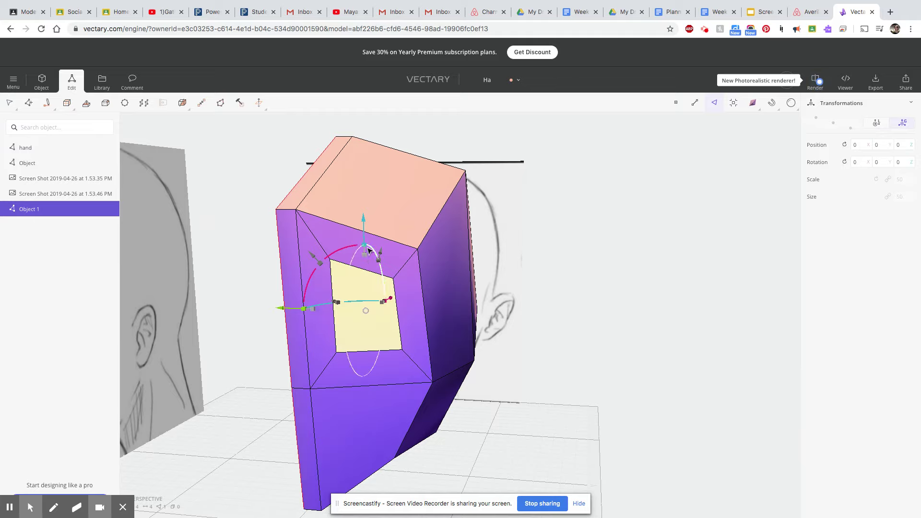
left_click_drag(364, 246, 365, 288)
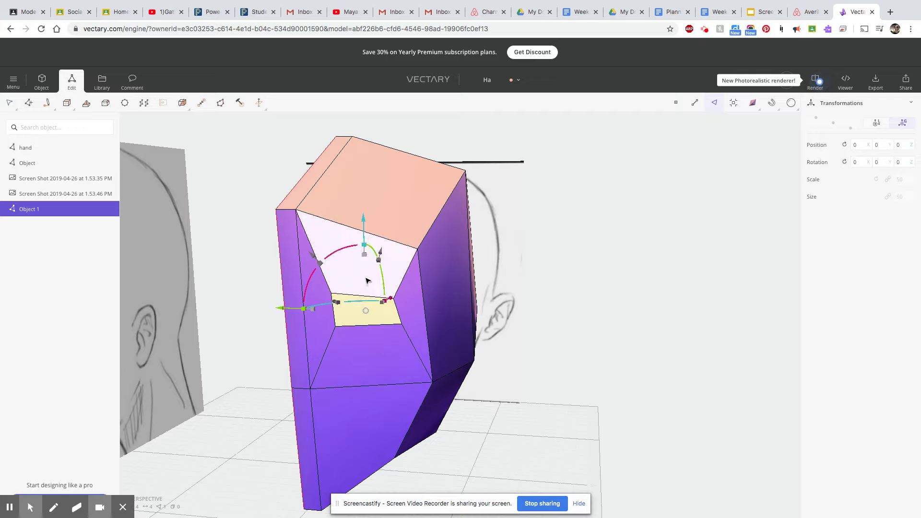
left_click_drag(363, 249, 357, 267)
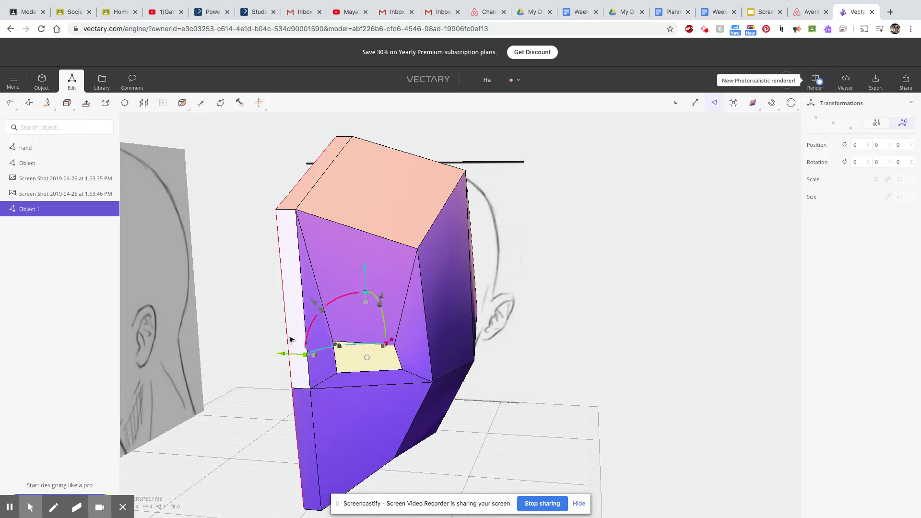
left_click_drag(527, 401, 382, 394)
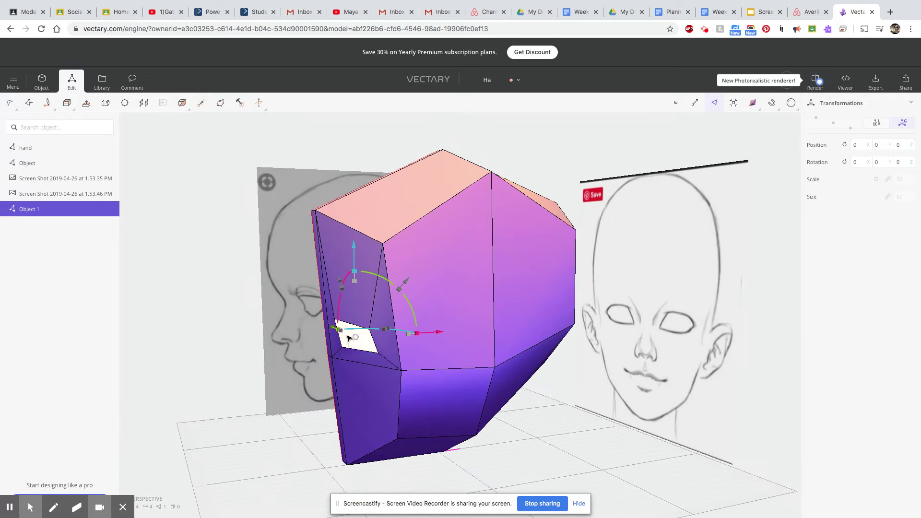
left_click_drag(333, 328, 328, 328)
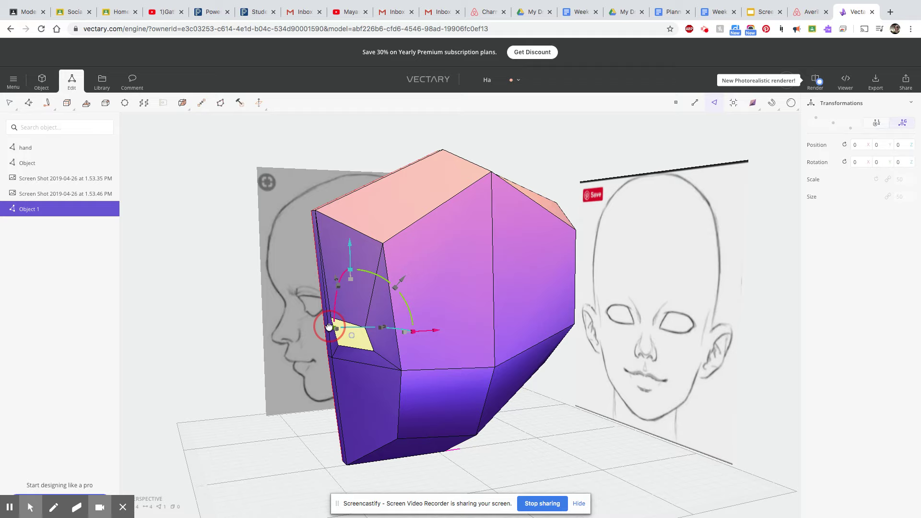
In the front view, lower the inset face's upper inner corner vertex slightly and shift it outward from the centre seam
left_click_drag(359, 421, 508, 410)
left_click(353, 267)
mouse_move(627, 471)
left_mouse_down()
mouse_move(700, 463)
mouse_move(660, 461)
left_mouse_up()
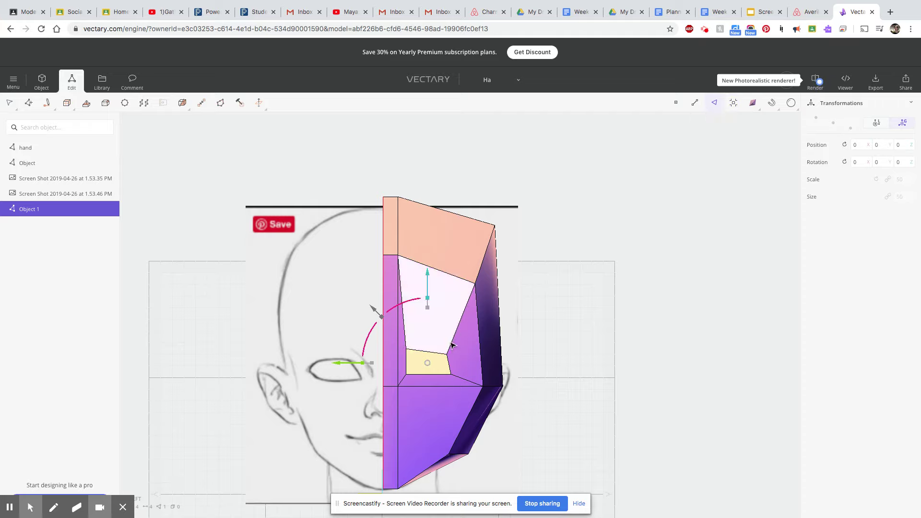
left_click(678, 104)
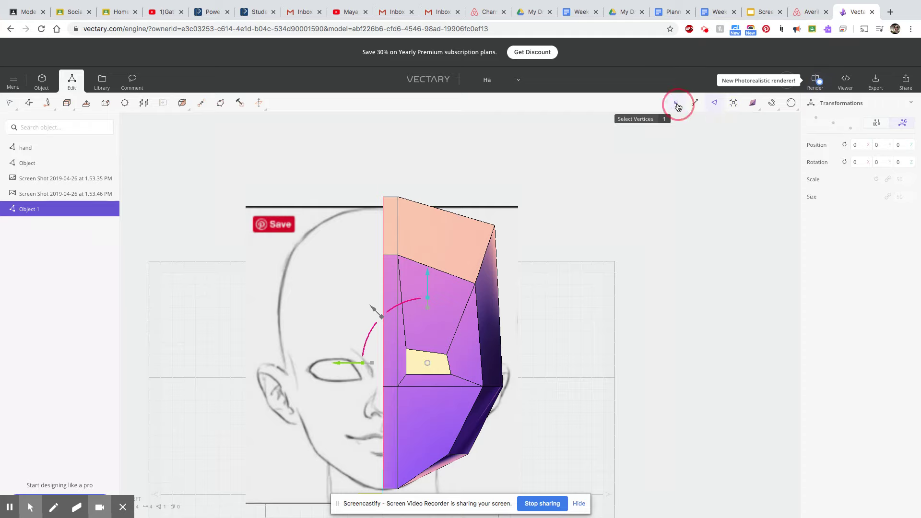
left_click(407, 349)
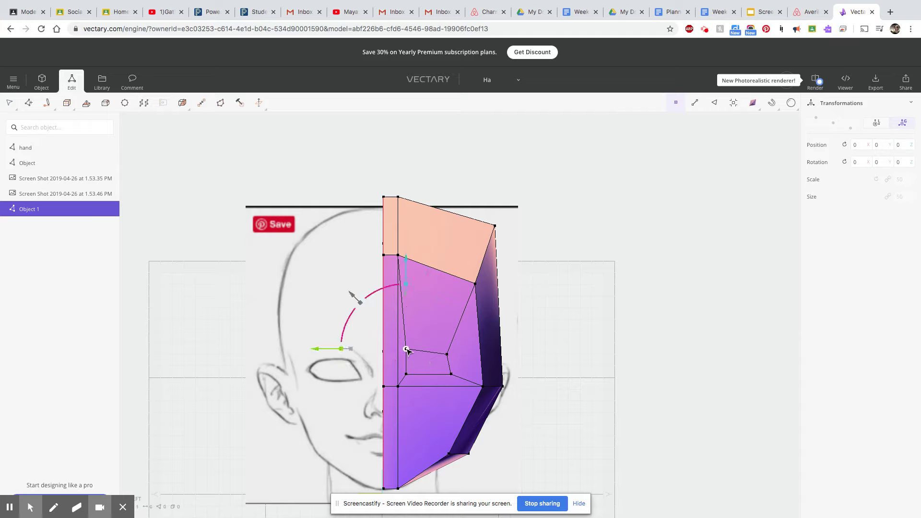
left_click_drag(406, 267, 337, 329)
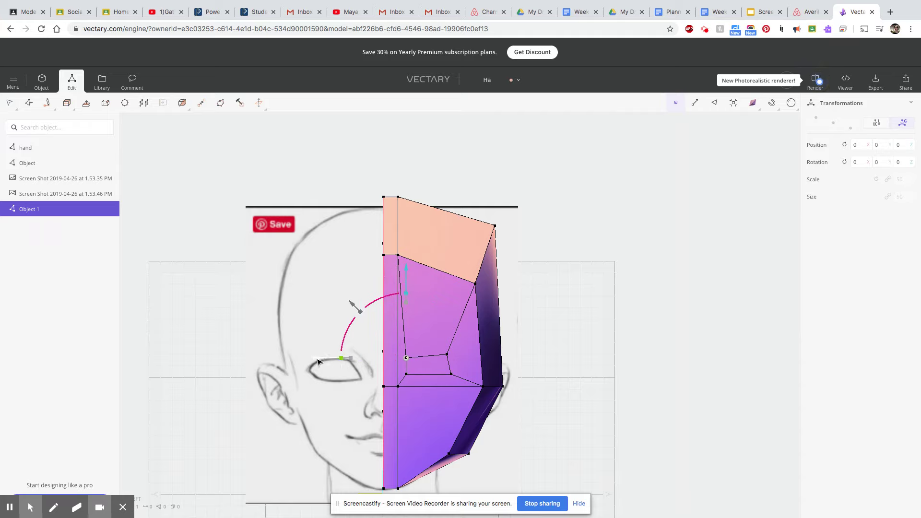
left_click_drag(318, 359, 323, 359)
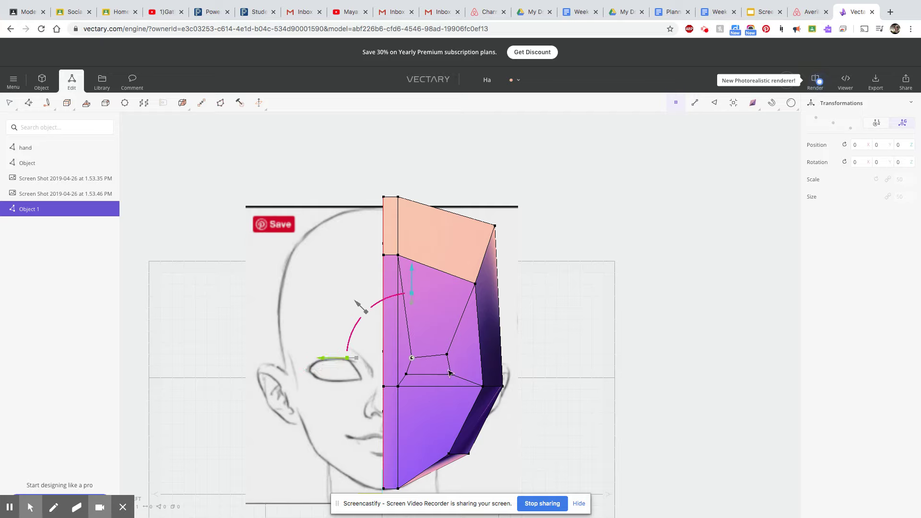
Lower the inset face's upper outer vertex slightly and shift its lower outer vertex outward
left_click(447, 356)
left_click_drag(444, 268, 442, 277)
left_click(451, 373)
left_click_drag(364, 374, 370, 378)
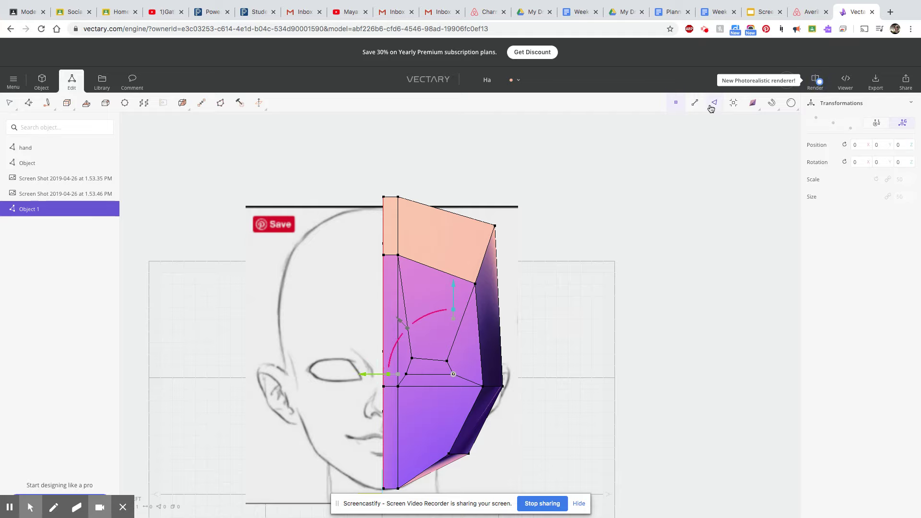
Set the rendering style to Wired and fit the inset face's two outer vertices to the sketched eye's outer corner
mouse_move(753, 101)
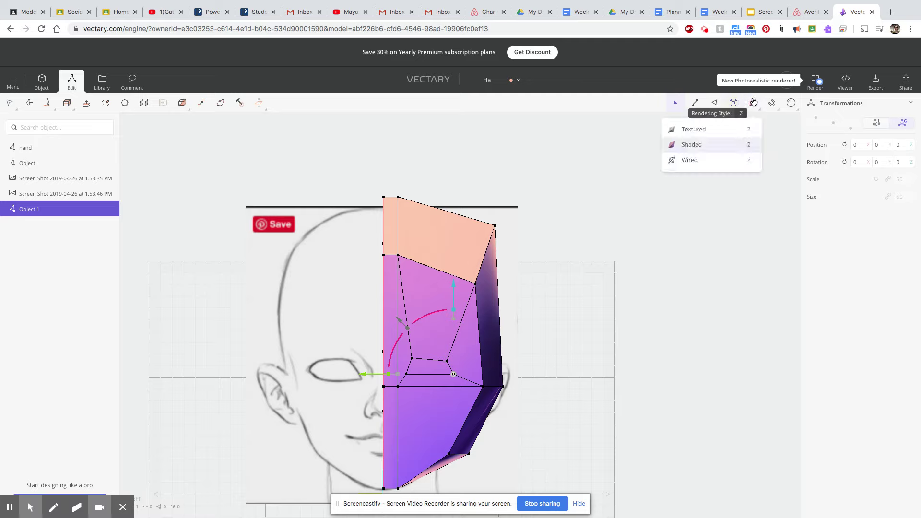
left_click(702, 163)
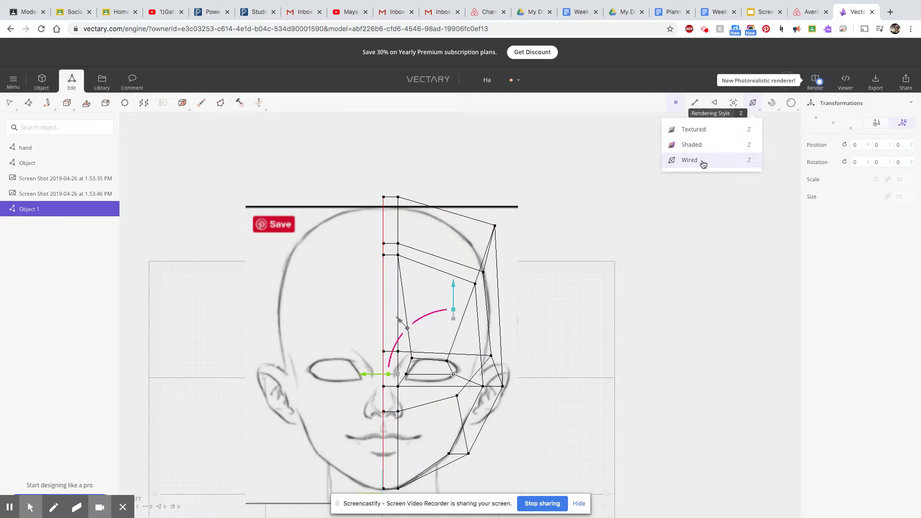
left_click_drag(454, 296, 452, 296)
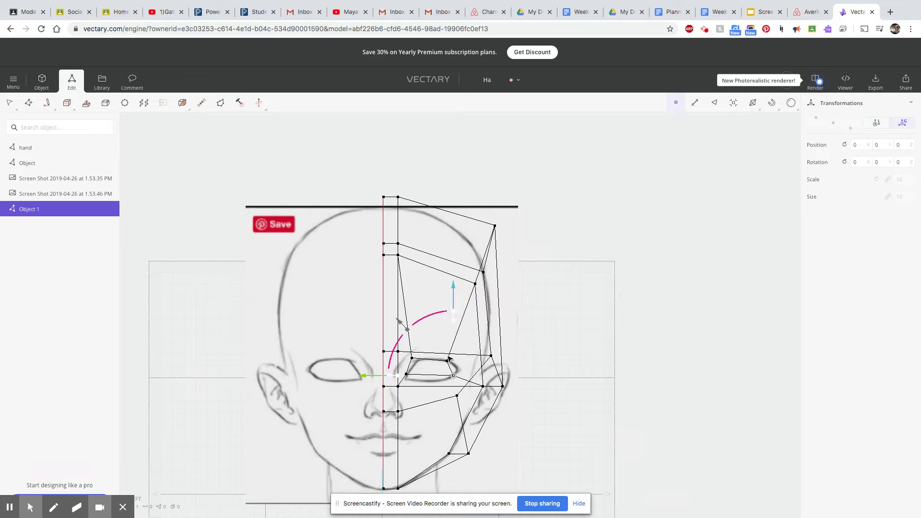
left_click(447, 361)
left_click_drag(366, 362, 374, 367)
Lower the inset face's two inner vertices and its lower outer vertex to follow the eye outline in the front sketch
left_click(406, 374)
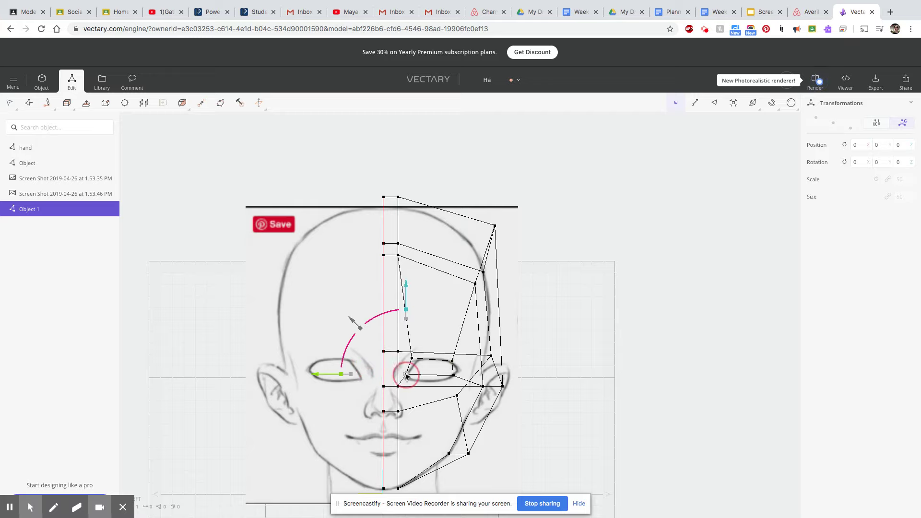
left_click_drag(406, 299, 404, 304)
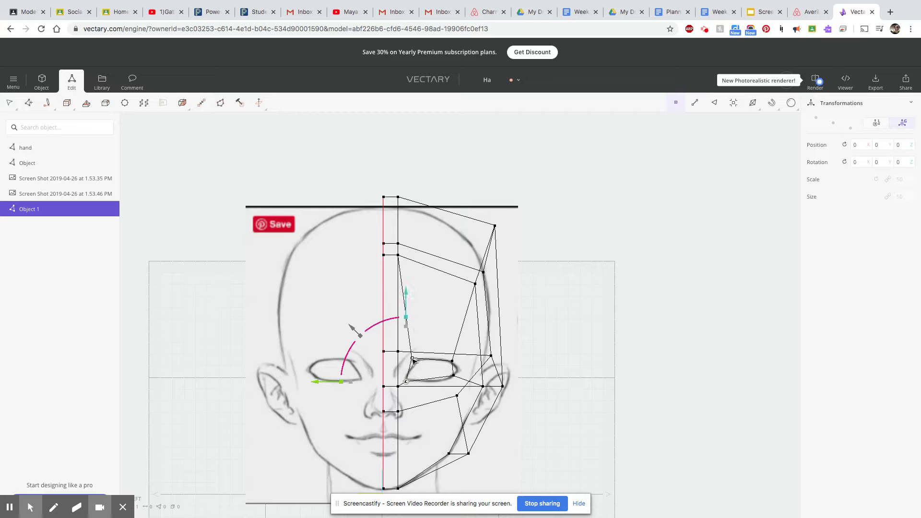
left_click_drag(406, 304, 407, 302)
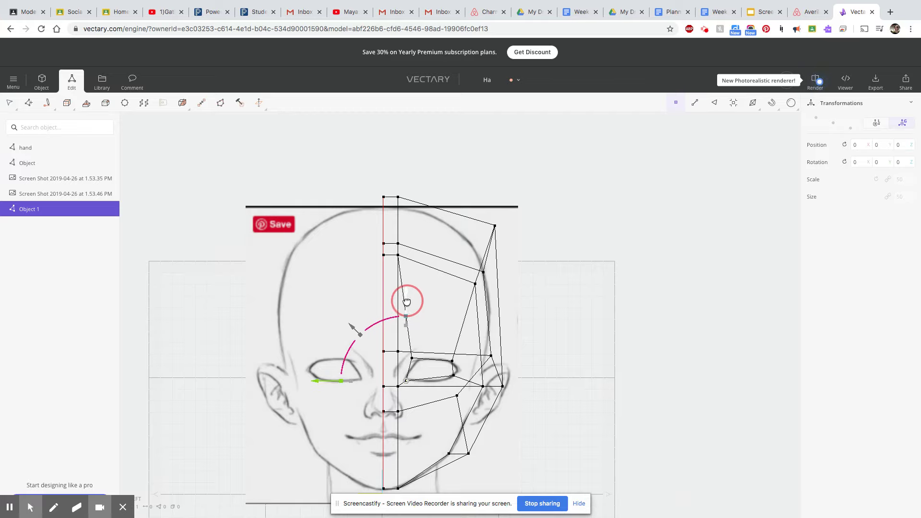
left_click(412, 359)
left_click(412, 282)
left_click_drag(411, 282, 412, 284)
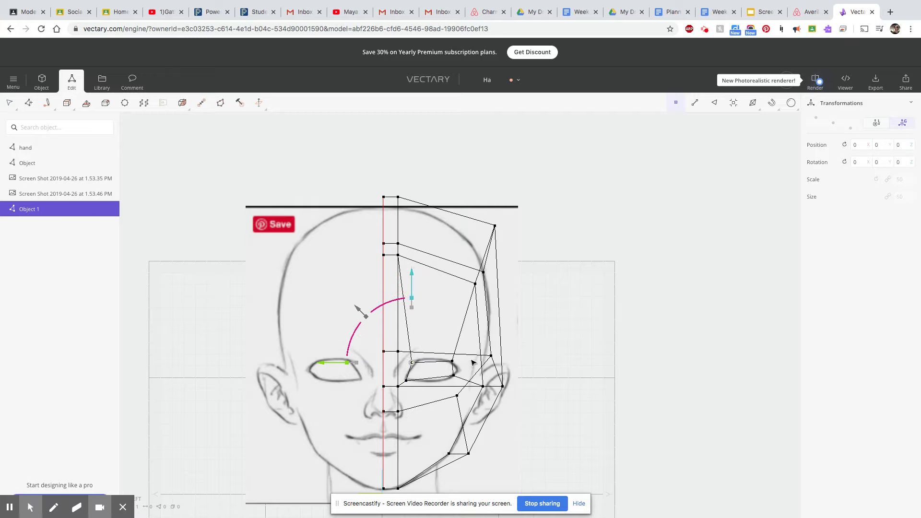
left_click(454, 376)
left_click(454, 305)
left_click_drag(454, 305, 454, 308)
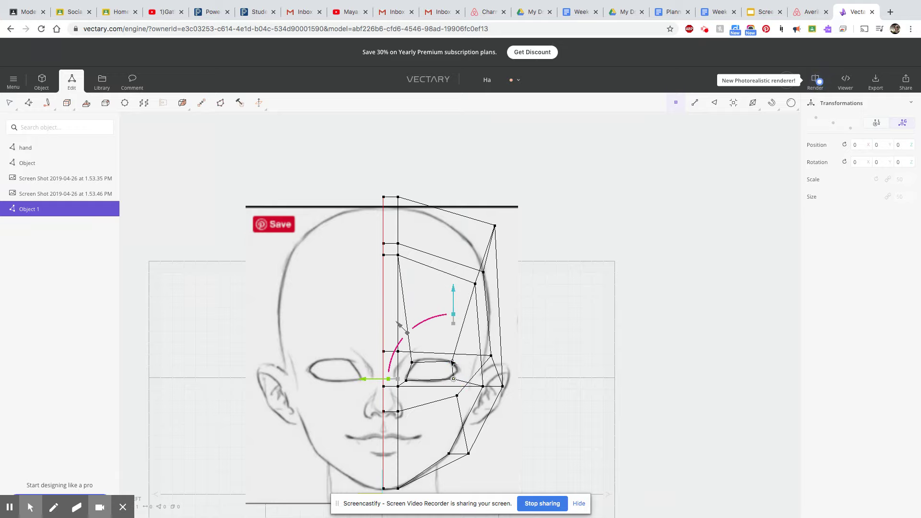
In the side view, select the eye face's four vertices and move them back and up onto the side sketch's eye
scroll(484, 359, "down", 1)
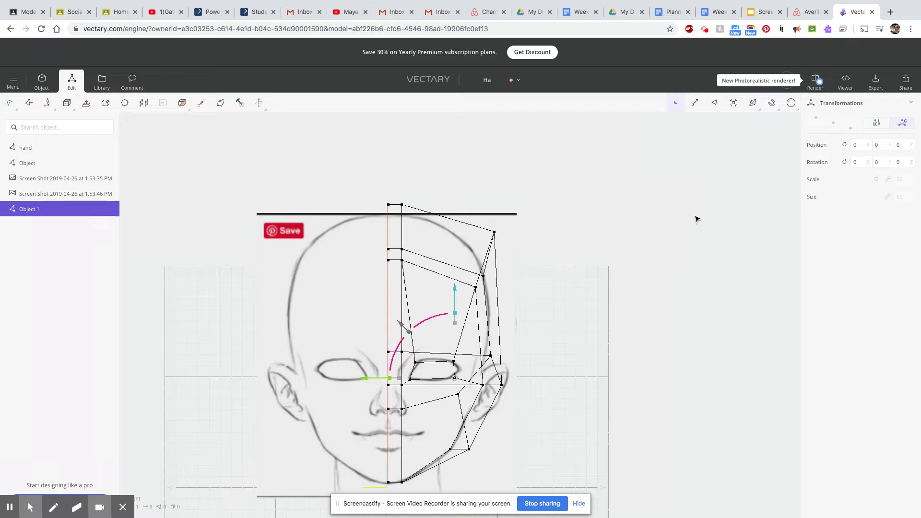
left_click_drag(703, 288, 466, 283)
left_click(446, 339)
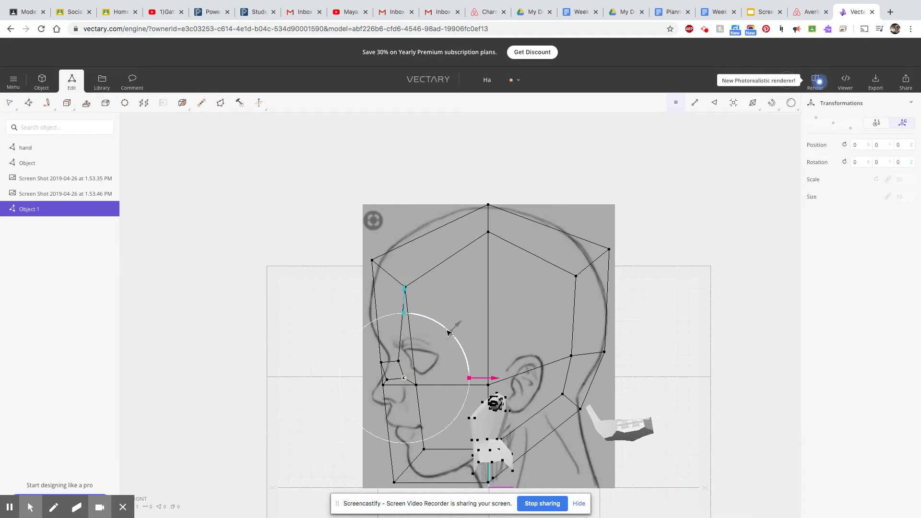
left_click(395, 367)
left_click(386, 382, "shift")
left_click(386, 385, "shift")
left_click(390, 382, "shift")
left_click_drag(483, 371, 505, 371)
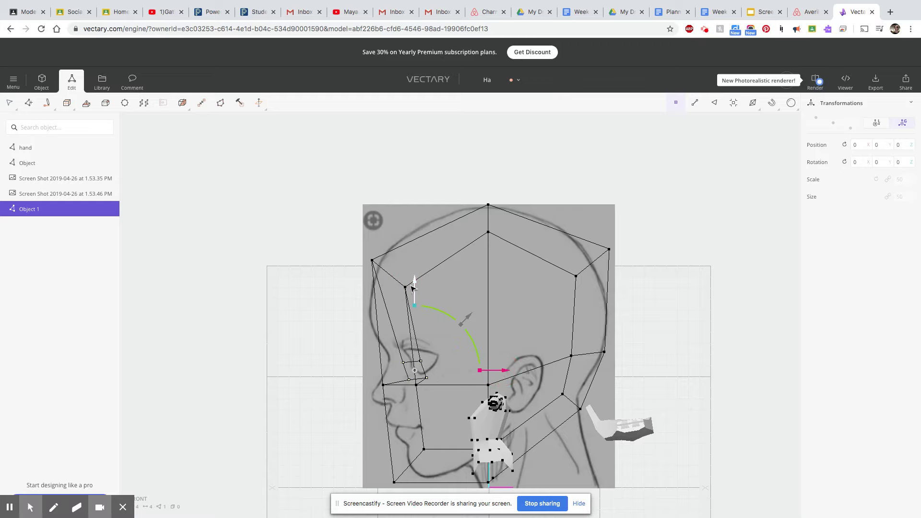
left_click_drag(416, 287, 415, 277)
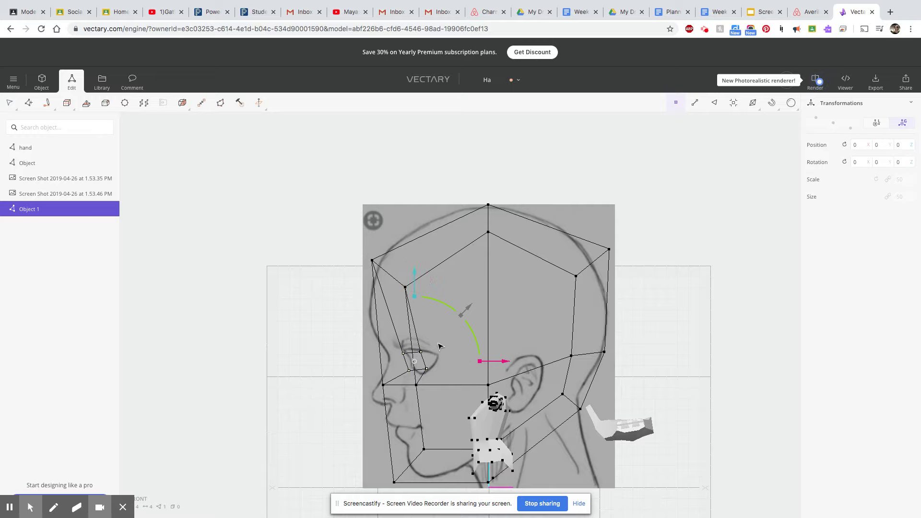
Try to fit the lower inner, lower outer and upper outer eye vertices individually to the eye in the side sketch
scroll(437, 343, "up", 2)
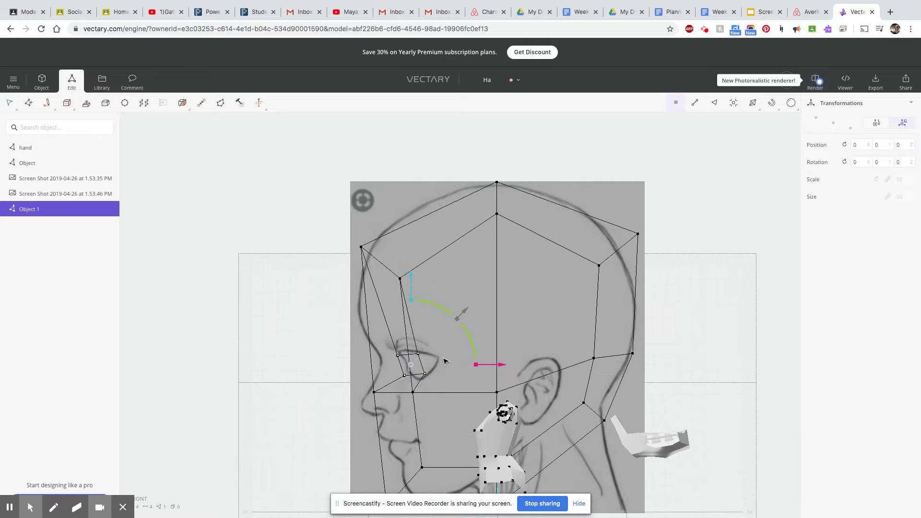
left_click(405, 376)
left_click_drag(405, 376, 415, 379)
left_click(426, 373)
left_click_drag(513, 375, 521, 371)
left_click_drag(430, 294, 431, 289)
left_click(420, 355)
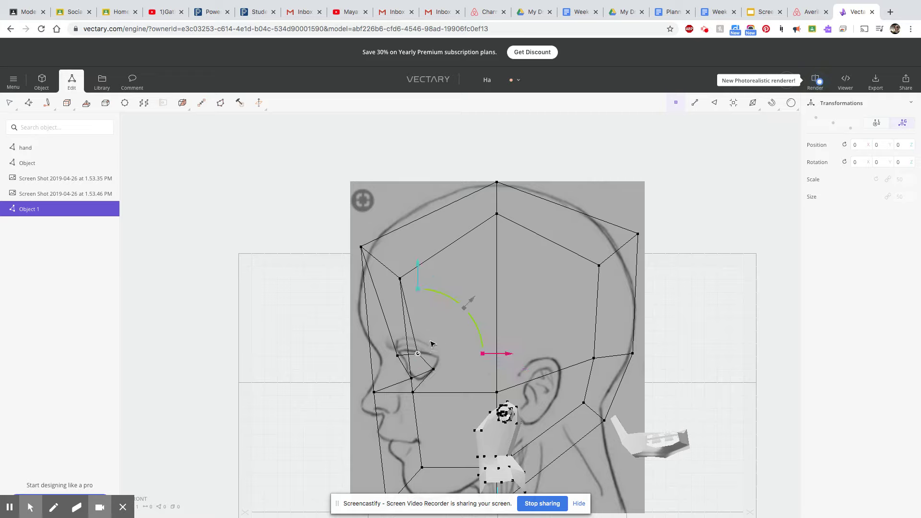
left_click(513, 354)
left_click_drag(513, 354, 522, 353)
Check the eye face from the front with Shaded rendering and undo the individual moves of its vertices
left_click_drag(389, 434, 654, 440)
left_click(714, 103)
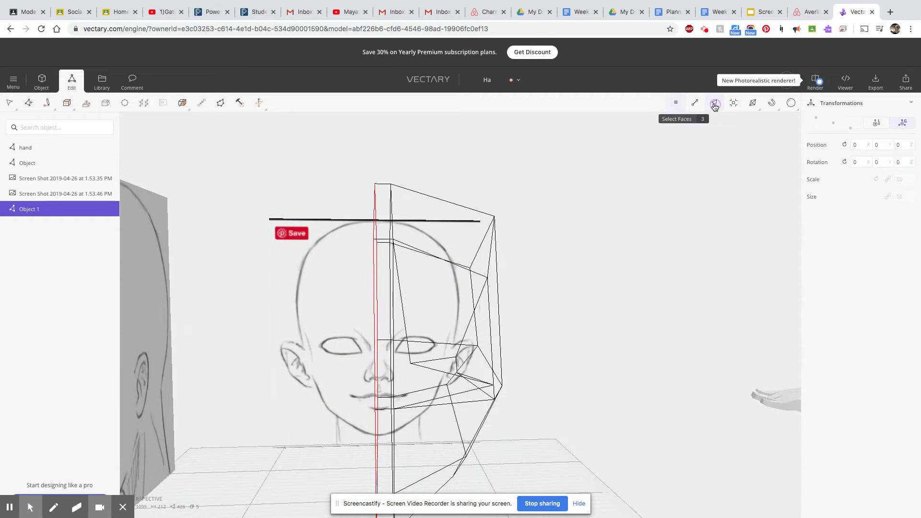
left_click(753, 103)
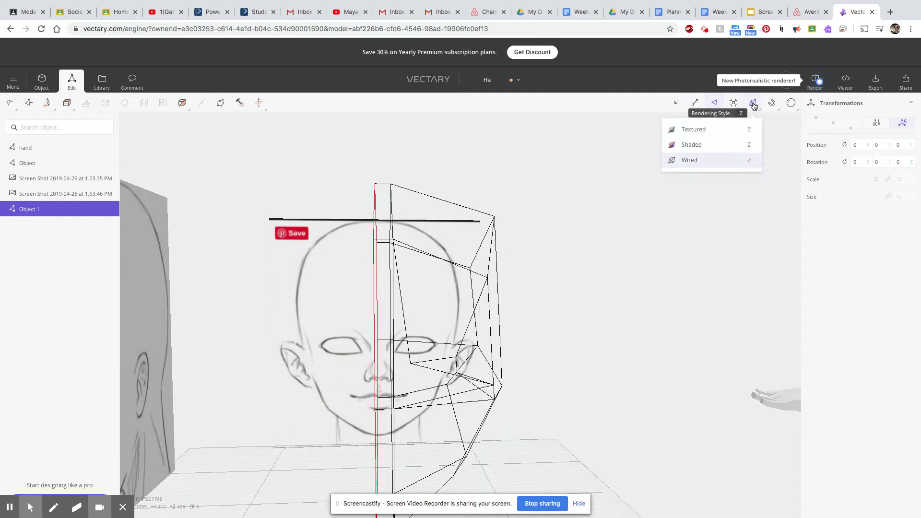
left_click(707, 144)
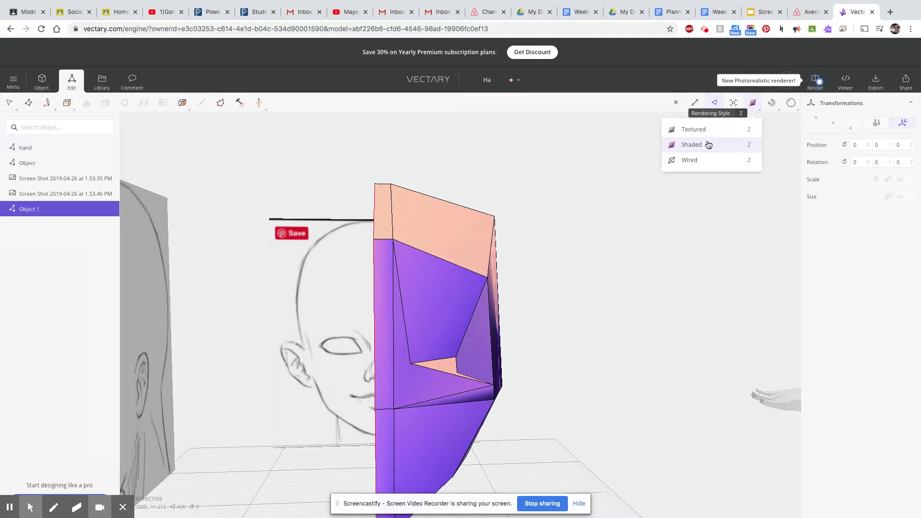
key("z")
key("1")
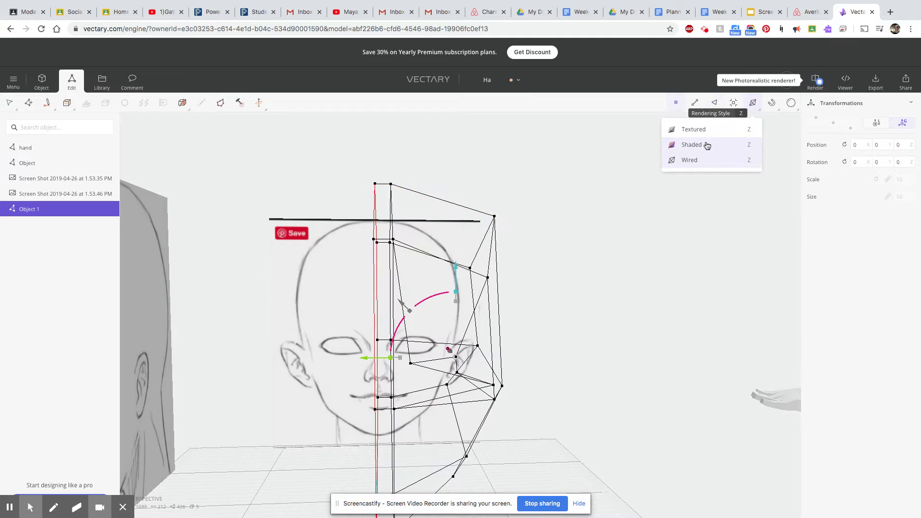
key("ctrl+z")
key("ctrl+z")
key("ctrl+z")
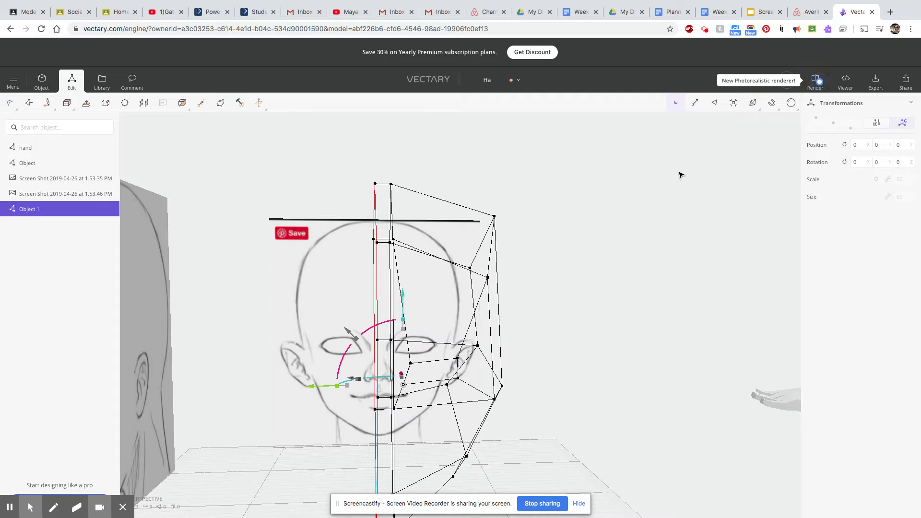
Select the eye face's lower inner vertex and move it back and slightly down to the side sketch's lower eyelid
left_click(715, 104)
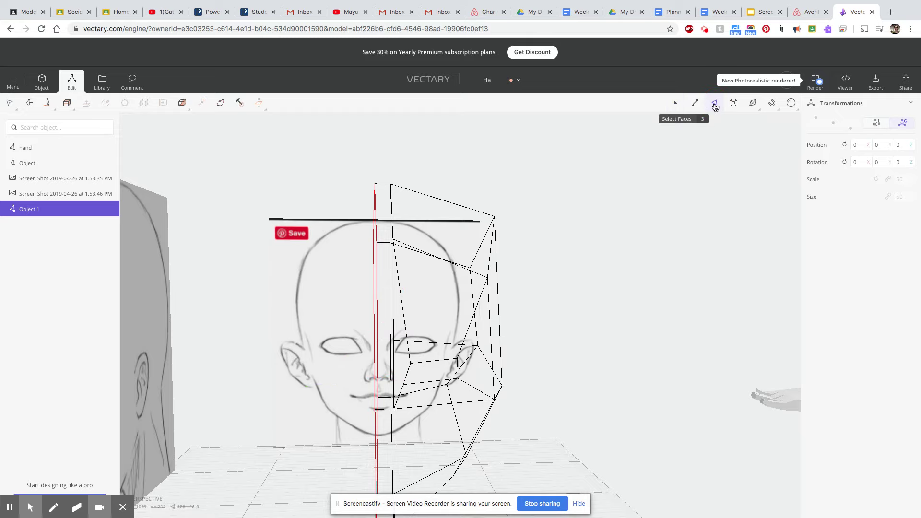
left_click(676, 102)
left_click(404, 385)
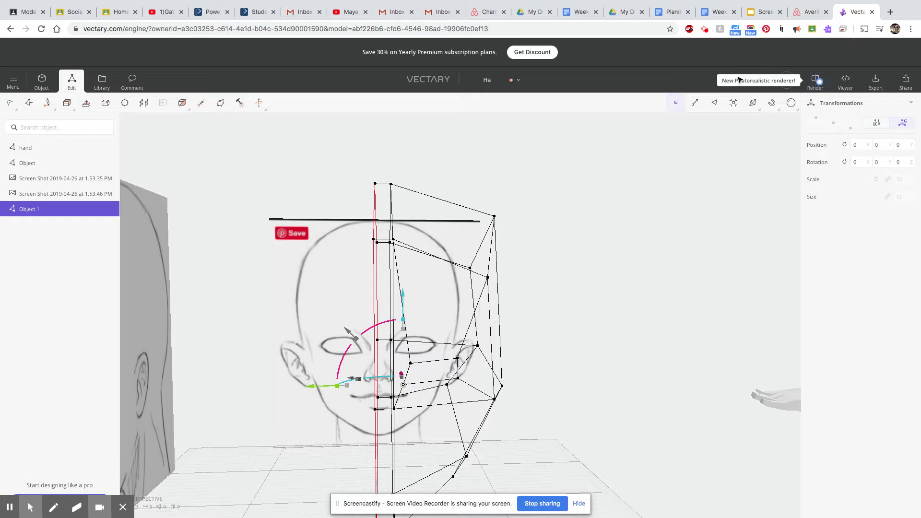
left_click(753, 104)
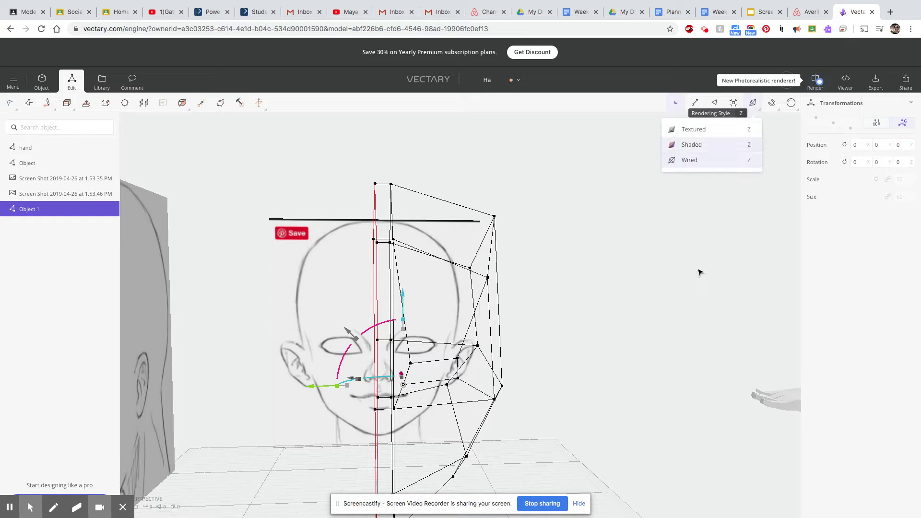
left_click_drag(614, 375, 348, 369)
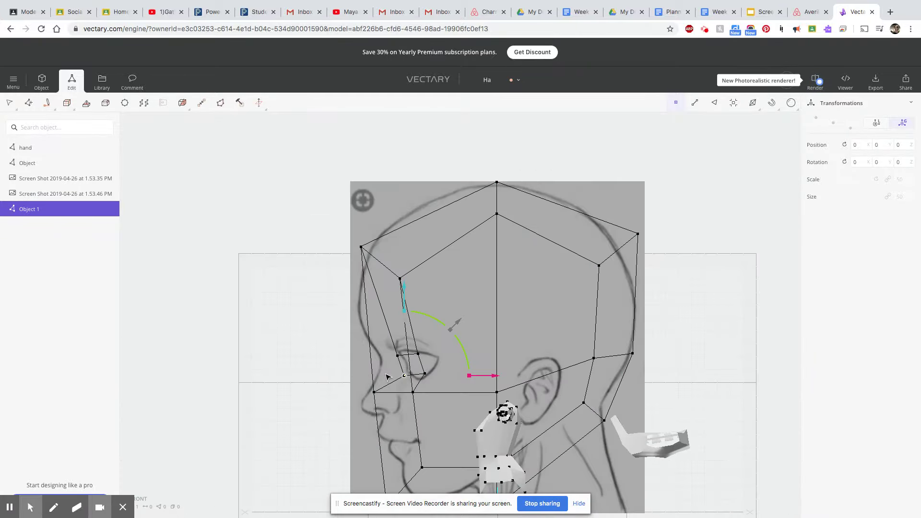
left_click_drag(497, 378, 506, 378)
left_click_drag(411, 292, 413, 296)
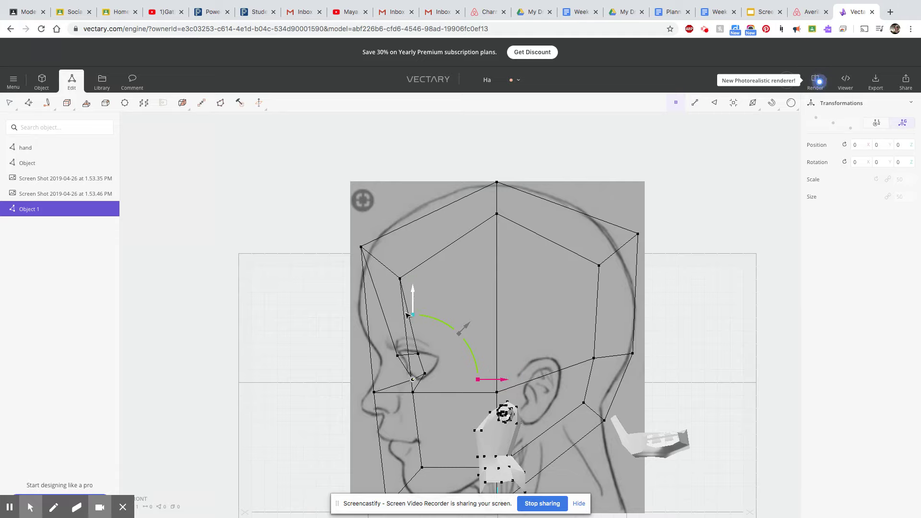
Move the eye face's two outer vertices back to the side sketch's outer eye corner and bring them closer together vertically
left_click(425, 374)
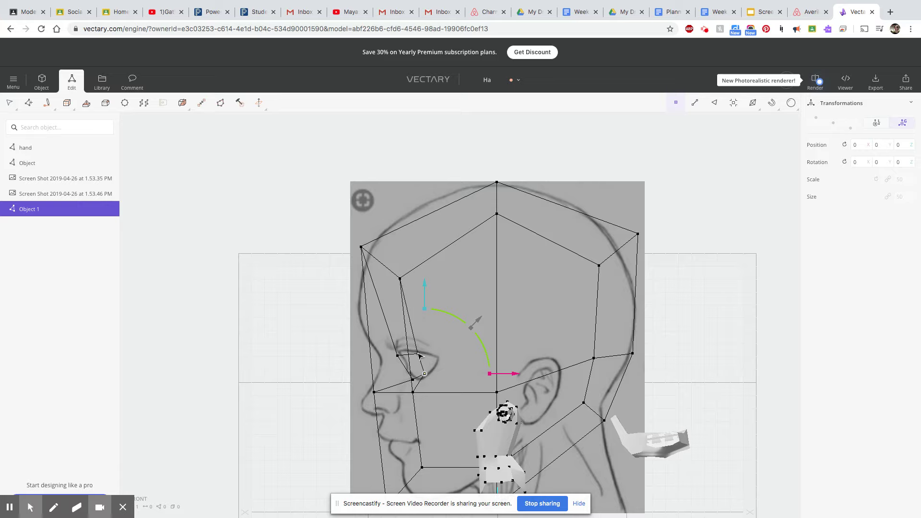
left_click(419, 354, "shift")
left_click_drag(510, 365, 520, 364)
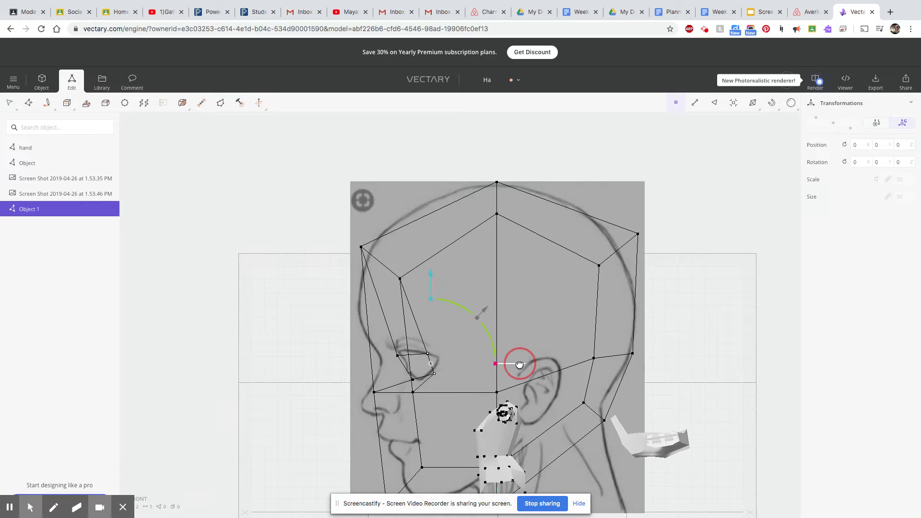
left_click(431, 301)
left_click_drag(430, 301, 431, 315)
left_click_drag(523, 366, 527, 366)
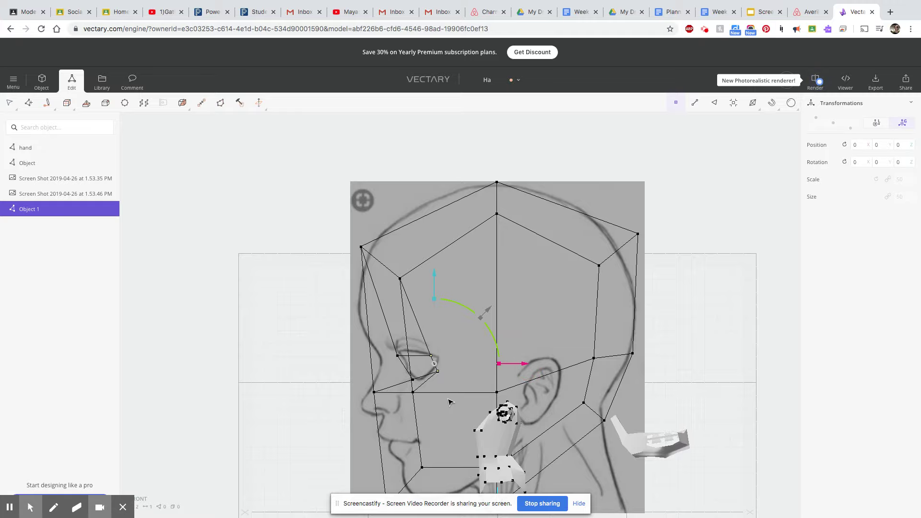
Switch the rendering style to Shaded and check the eye socket from the front and the side
mouse_move(445, 414)
right_mouse_down()
mouse_move(690, 424)
mouse_move(644, 402)
mouse_move(668, 360)
mouse_move(668, 383)
right_mouse_up()
left_click(752, 103)
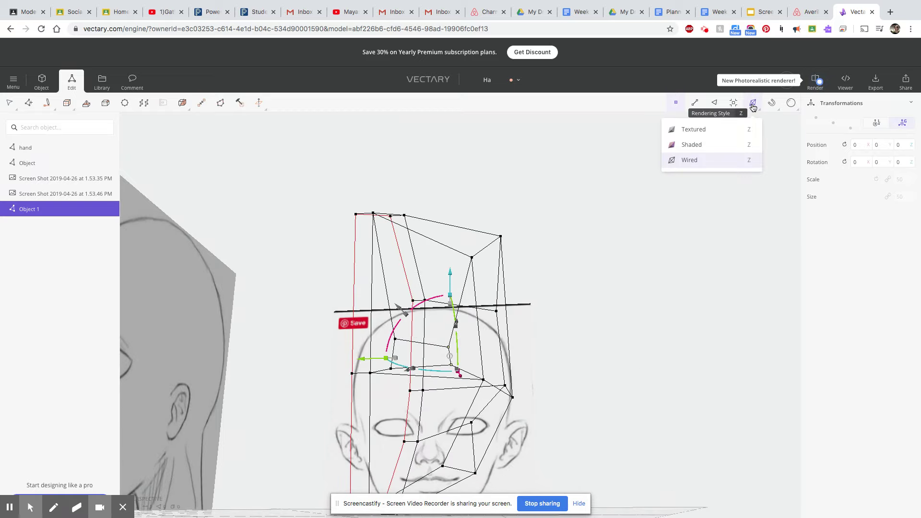
left_click(697, 147)
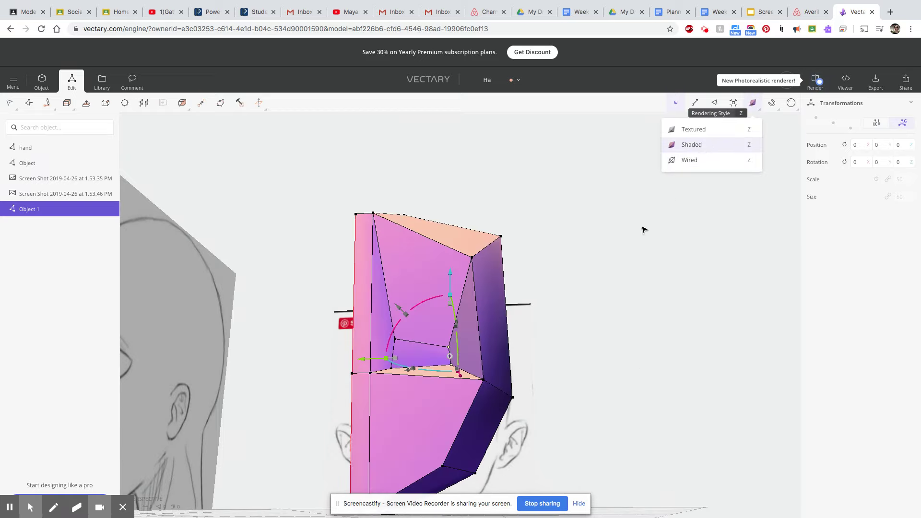
mouse_move(570, 373)
right_mouse_down()
mouse_move(580, 403)
mouse_move(625, 448)
mouse_move(555, 403)
mouse_move(468, 391)
mouse_move(438, 404)
mouse_move(443, 413)
mouse_move(393, 413)
mouse_move(403, 418)
right_mouse_up()
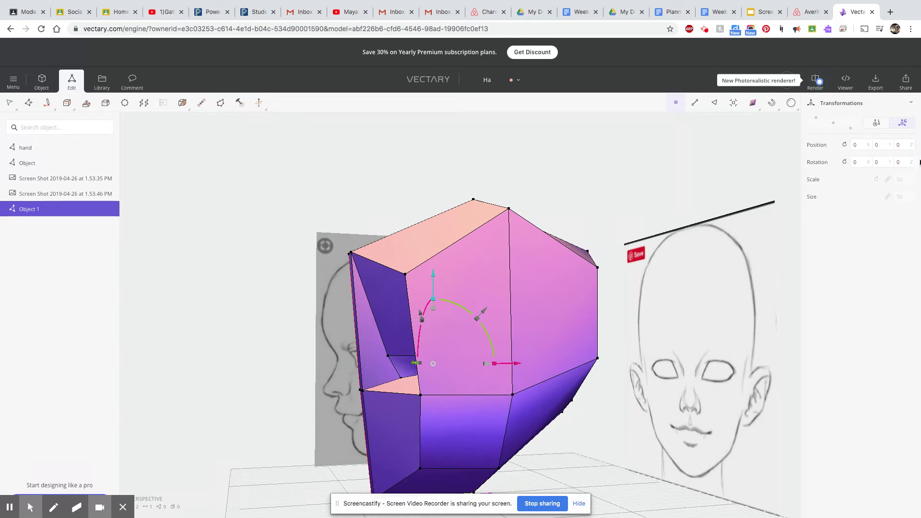
Select the temple edge beside the eye and the cheek edge below it, and move both back along the head
left_click(695, 103)
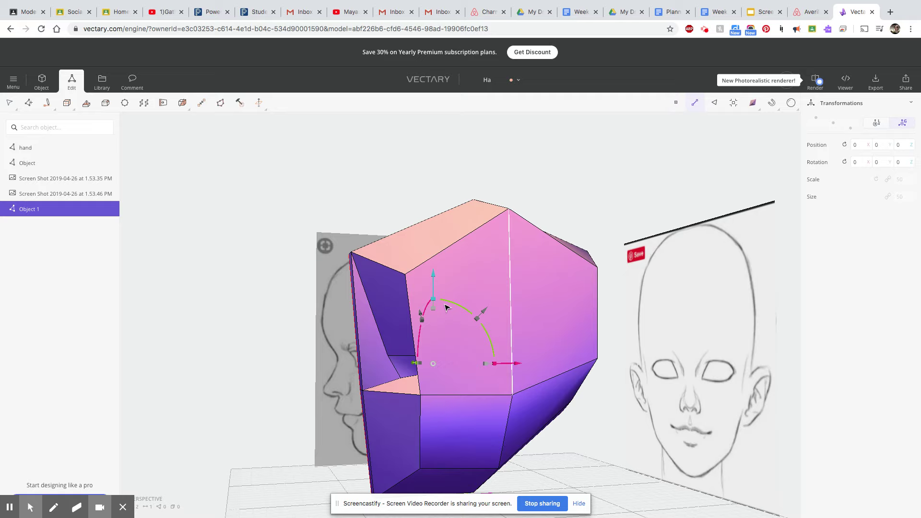
left_click(413, 335)
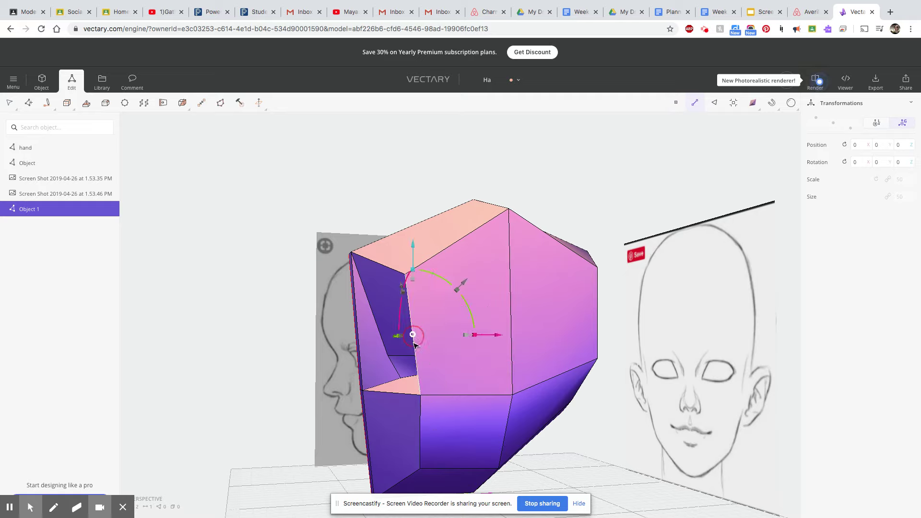
left_click(423, 428, "shift")
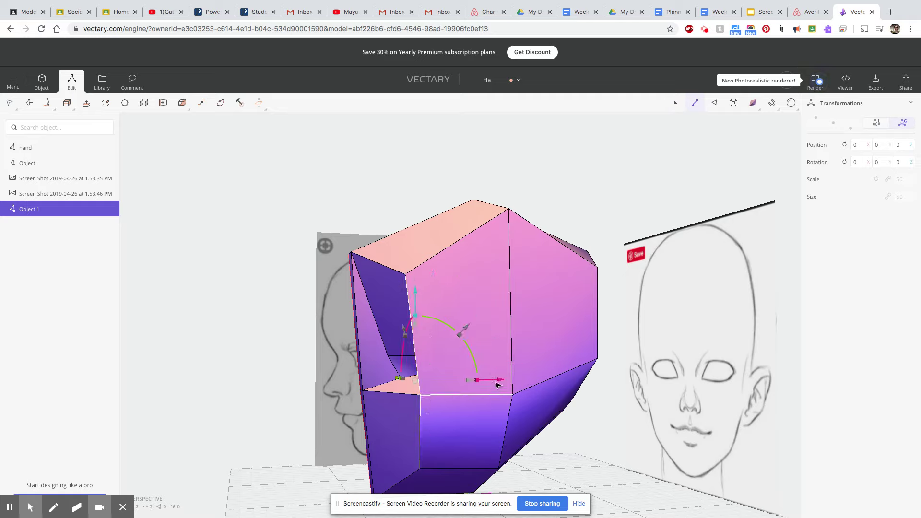
left_click_drag(497, 381, 538, 371)
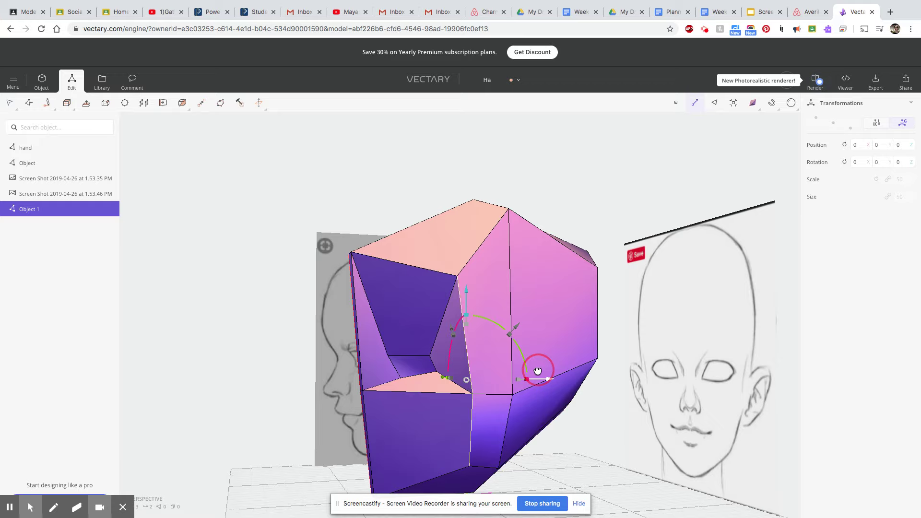
left_click_drag(538, 370, 538, 371)
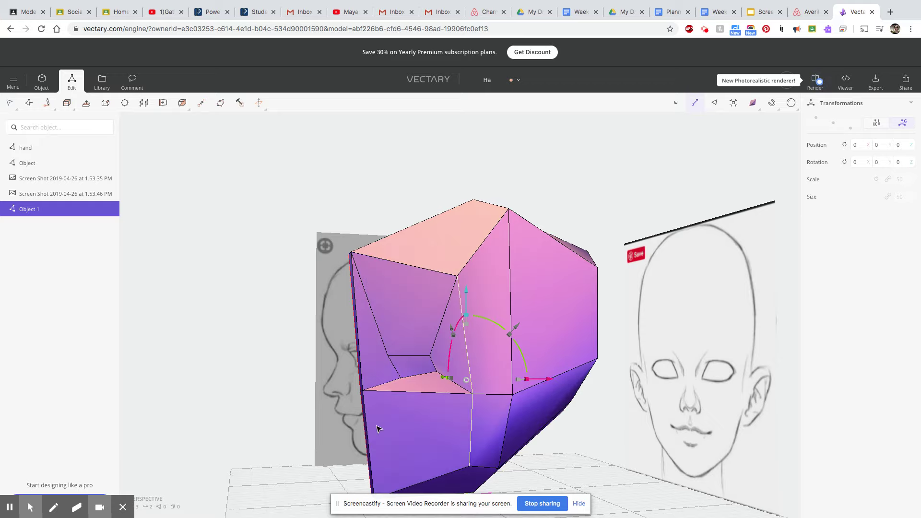
mouse_move(379, 426)
left_mouse_down()
mouse_move(590, 454)
mouse_move(586, 425)
mouse_move(547, 420)
mouse_move(510, 428)
mouse_move(361, 411)
mouse_move(314, 438)
mouse_move(325, 441)
mouse_move(312, 421)
left_mouse_up()
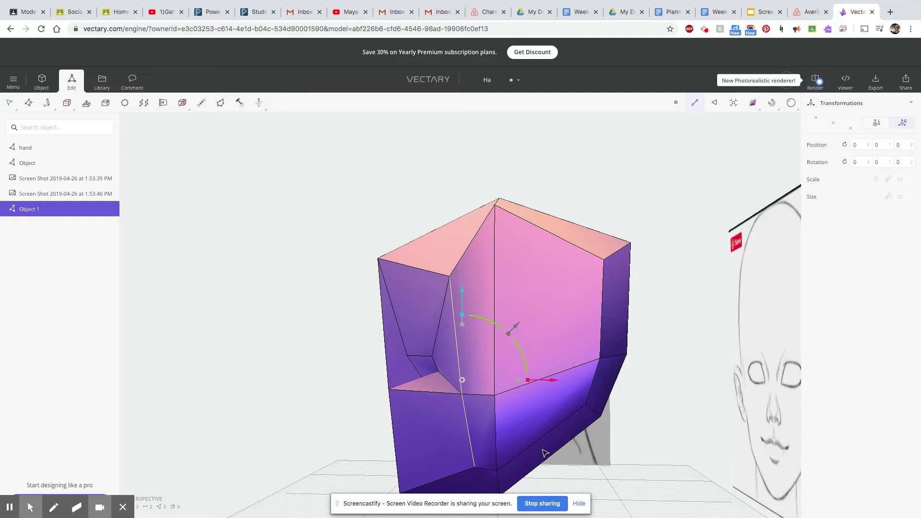
Select the vertex at the lower end of the moved cheek edge and shift it slightly forward
scroll(501, 460, "up", 5)
scroll(501, 460, "down", 3)
left_click(676, 102)
left_click(476, 468)
left_click_drag(559, 470, 540, 467)
scroll(489, 413, "up", 3)
right_click_drag(467, 403, 491, 415)
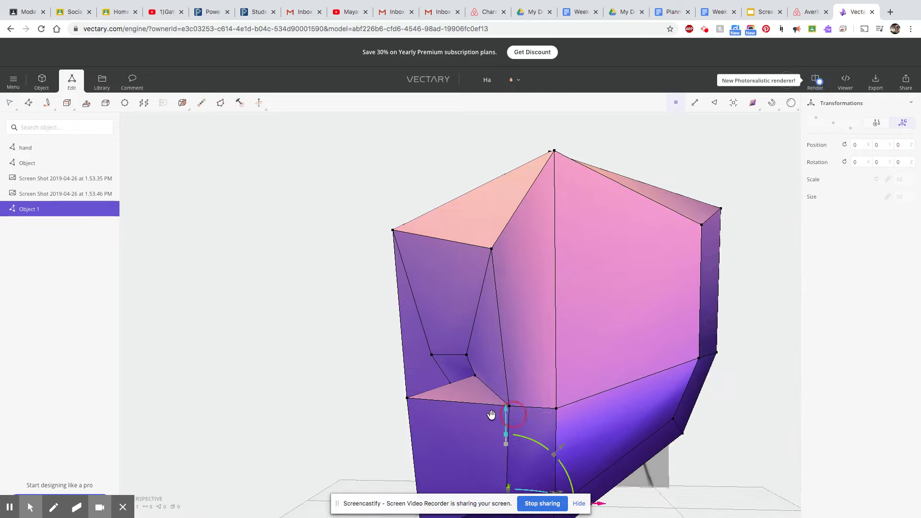
Fine-tune the front-to-back position of the eye face's lower inner and lower outer vertices
mouse_move(445, 436)
left_mouse_down()
mouse_move(566, 462)
mouse_move(679, 446)
mouse_move(679, 407)
mouse_move(633, 399)
mouse_move(590, 429)
mouse_move(608, 446)
left_mouse_up()
left_click(385, 381)
mouse_move(437, 376)
left_mouse_down()
mouse_move(411, 384)
mouse_move(408, 422)
mouse_move(296, 419)
mouse_move(442, 446)
mouse_move(307, 442)
left_mouse_up()
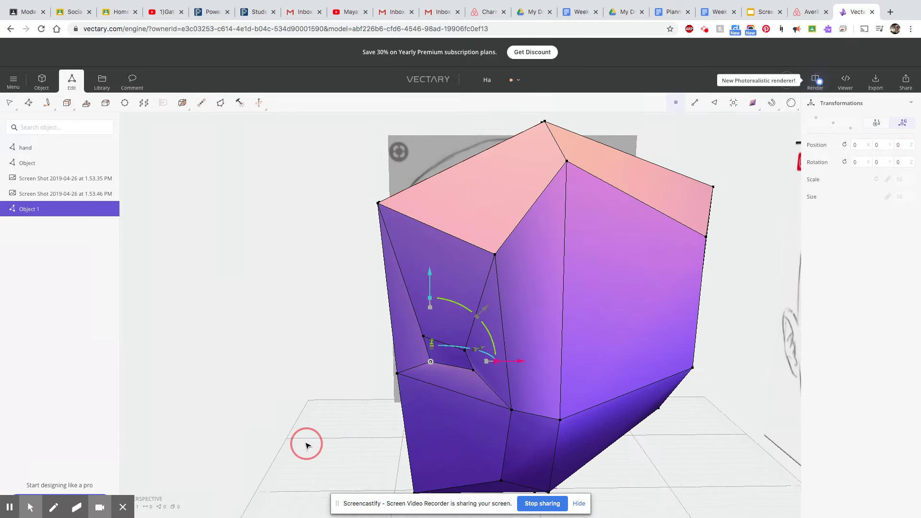
left_click(474, 371)
left_click(545, 370)
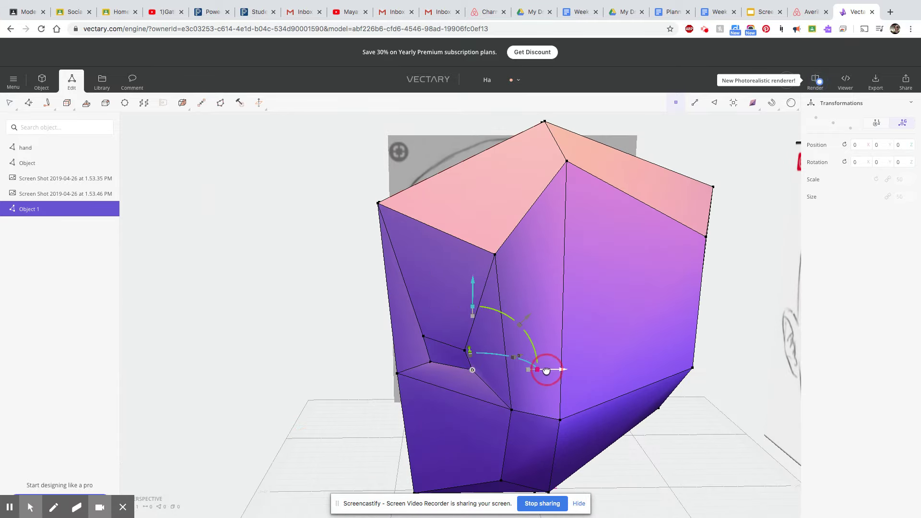
Examine the reshaped eye socket and half head from the front beside the reference sketches
mouse_move(485, 436)
left_mouse_down()
mouse_move(647, 423)
mouse_move(590, 432)
mouse_move(768, 440)
mouse_move(590, 431)
mouse_move(596, 406)
left_mouse_up()
scroll(594, 415, "down", 5)
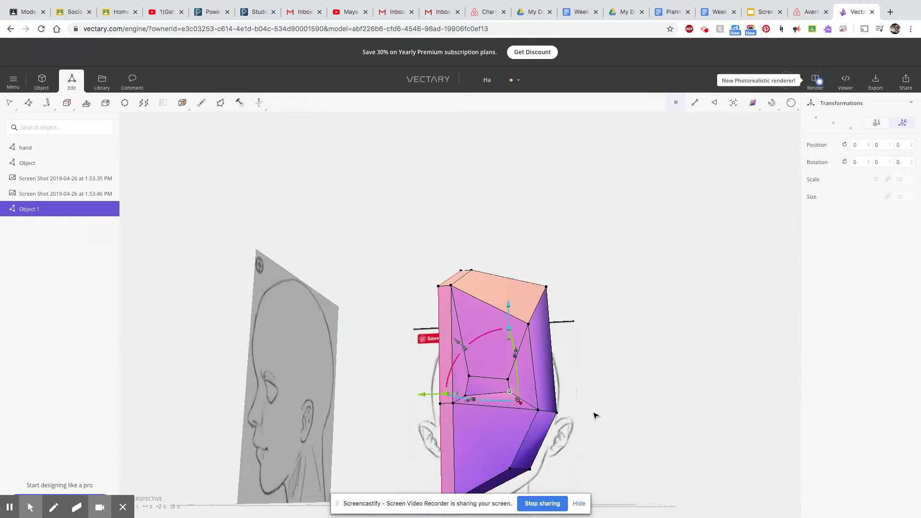
scroll(475, 439, "up", 5)
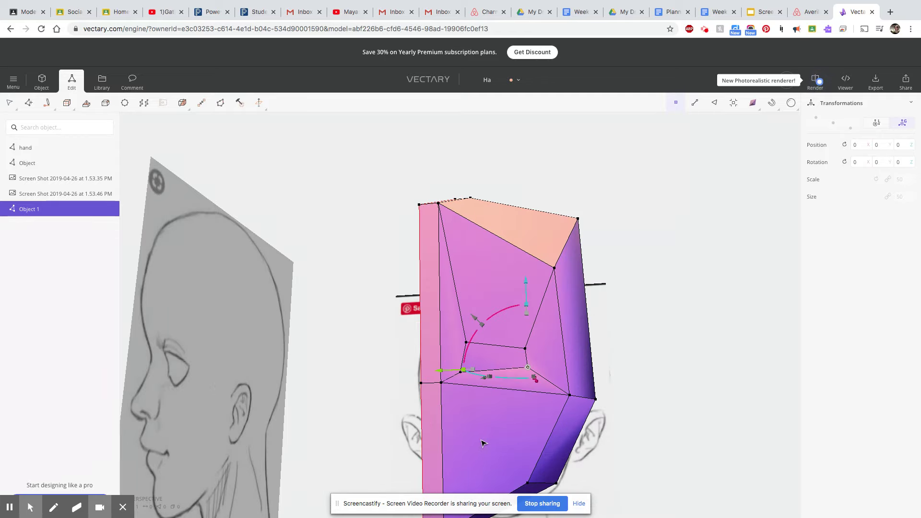
scroll(483, 445, "up", 2)
scroll(483, 444, "down", 4)
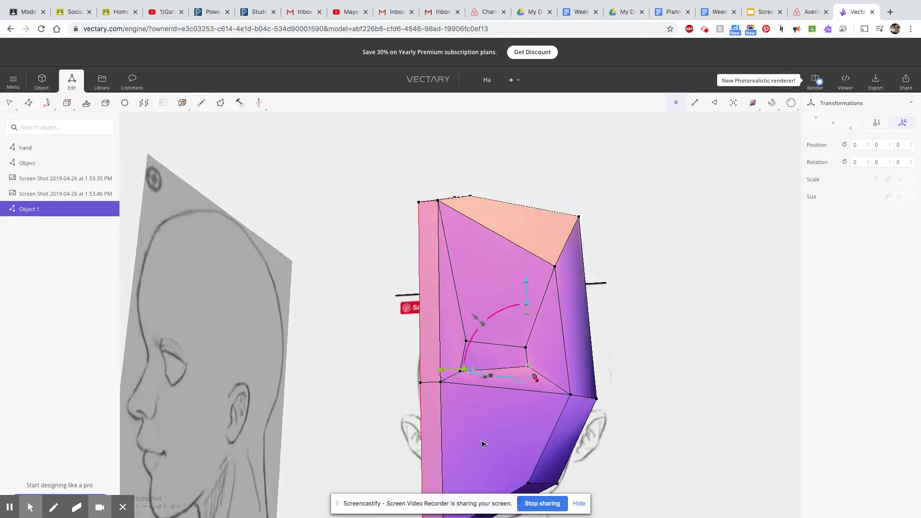
scroll(485, 446, "down", 2)
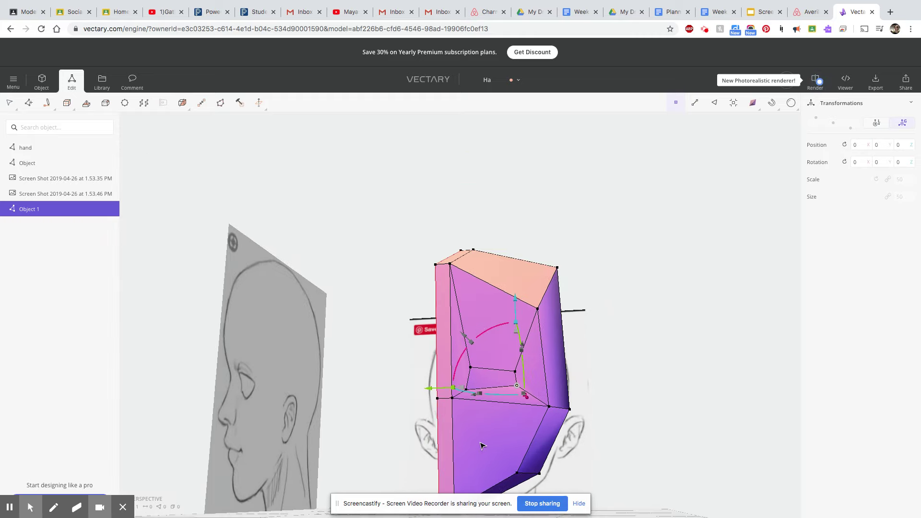
scroll(483, 446, "up", 2)
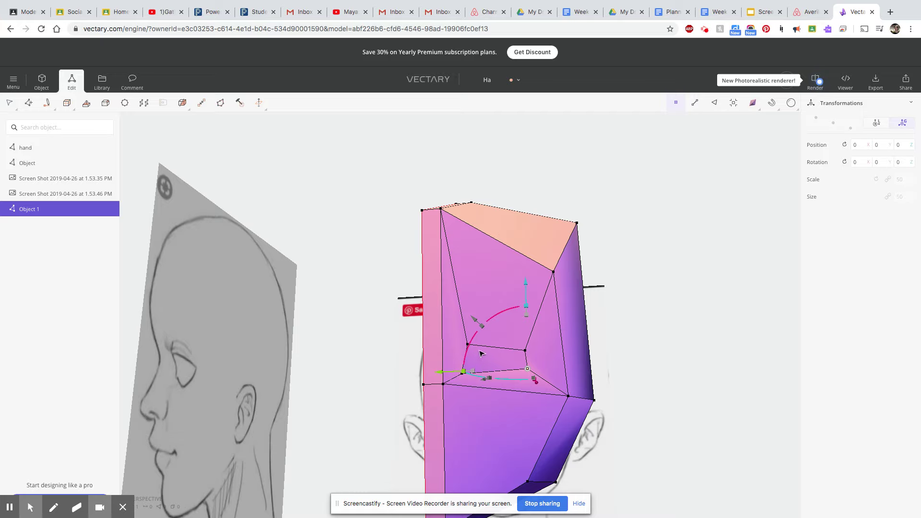
scroll(478, 322, "up", 2)
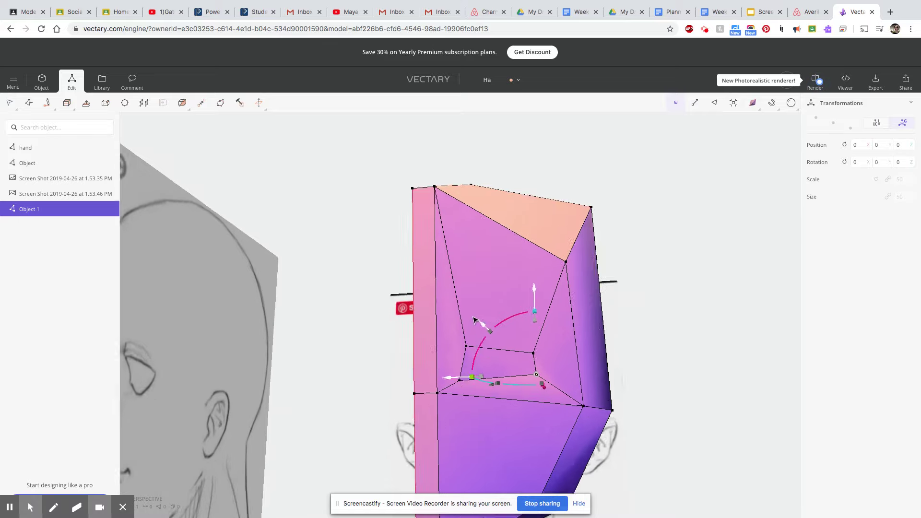
scroll(472, 314, "down", 3)
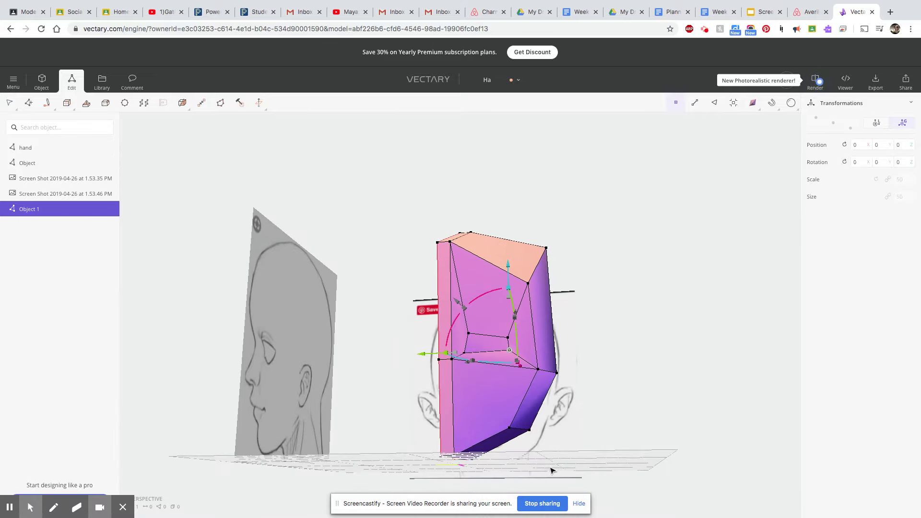
In the front view, select the narrow centre face and the large cheek face below the eye area
mouse_move(558, 449)
left_mouse_down()
mouse_move(578, 474)
mouse_move(516, 456)
mouse_move(364, 456)
mouse_move(322, 486)
mouse_move(578, 469)
mouse_move(645, 485)
mouse_move(323, 460)
mouse_move(497, 491)
mouse_move(571, 487)
mouse_move(559, 476)
mouse_move(527, 476)
mouse_move(549, 473)
mouse_move(586, 477)
mouse_move(588, 488)
mouse_move(592, 475)
left_mouse_up()
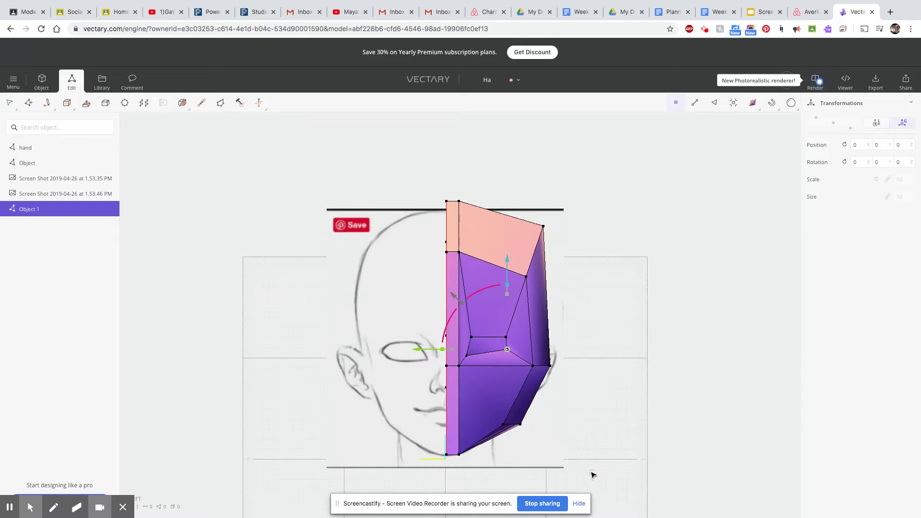
left_click(455, 411)
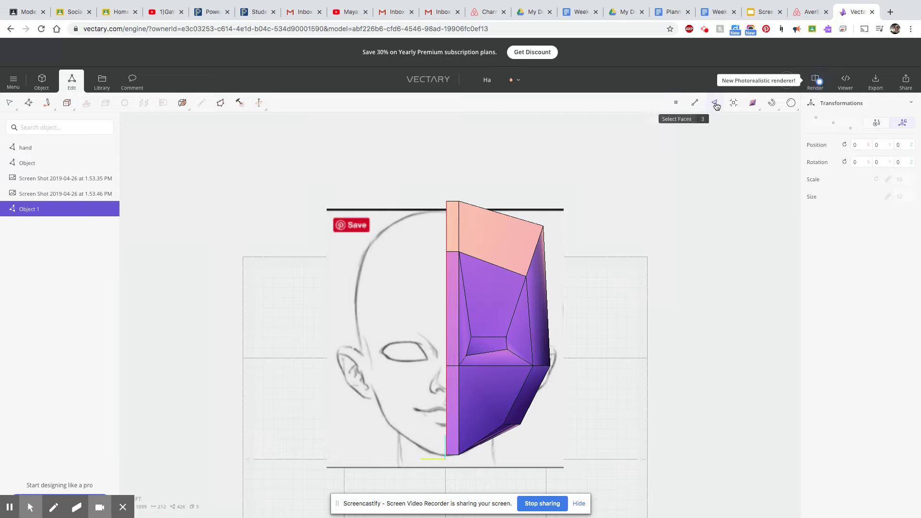
left_click(715, 104)
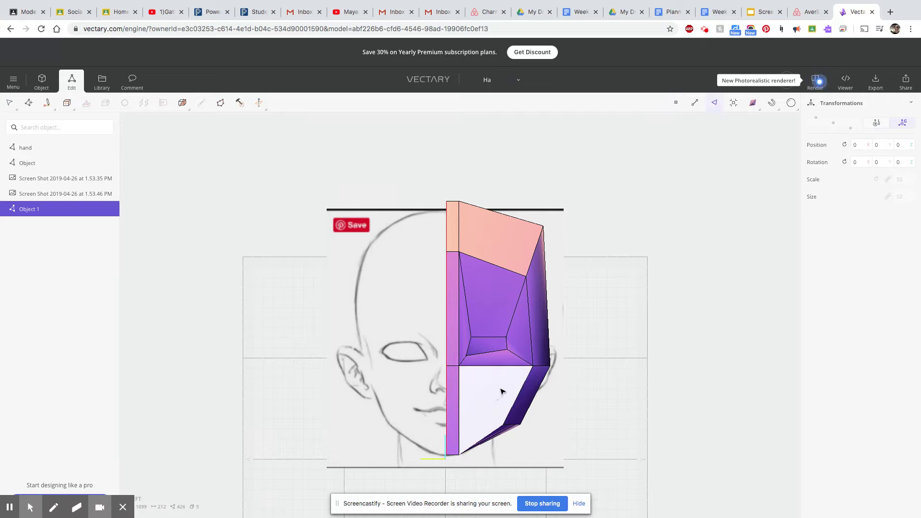
left_click(454, 394)
left_click(484, 404)
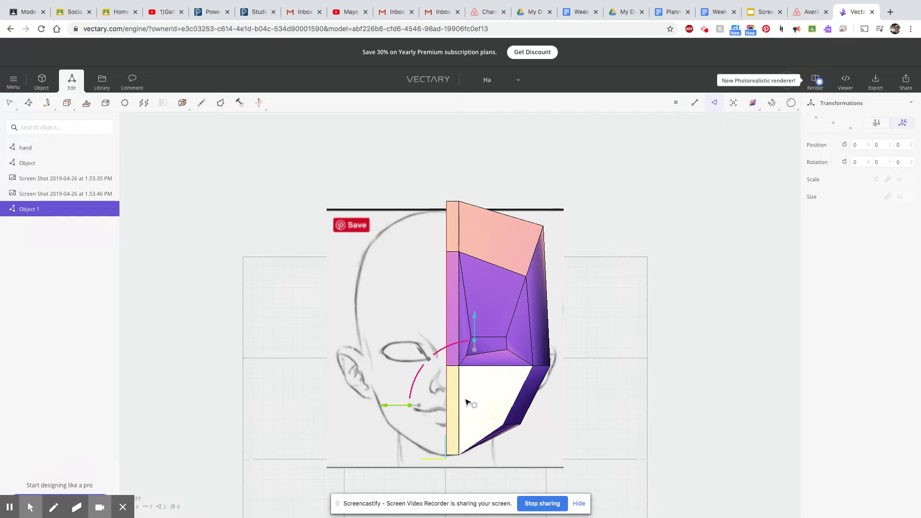
Try to extrude the two selected lower faces and squash them vertically, and undo the scaling
key("e")
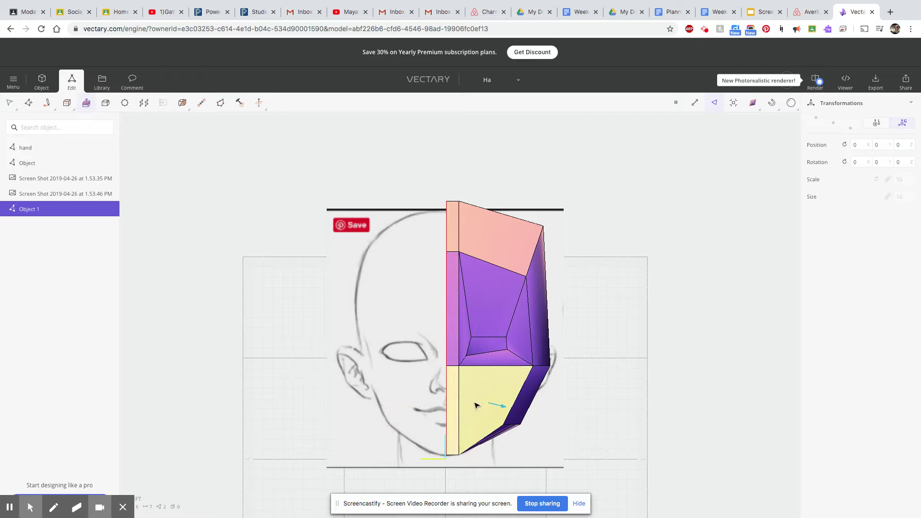
left_click_drag(475, 406, 475, 341)
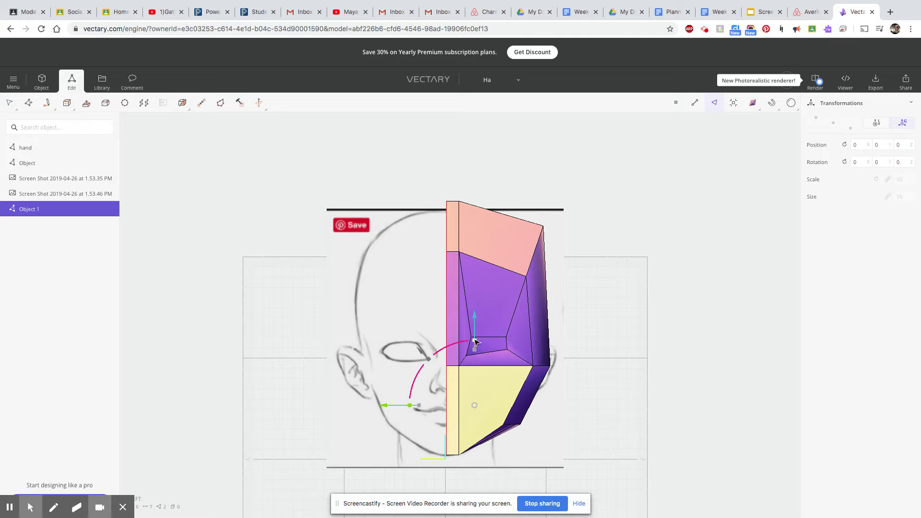
left_click_drag(474, 341, 470, 361)
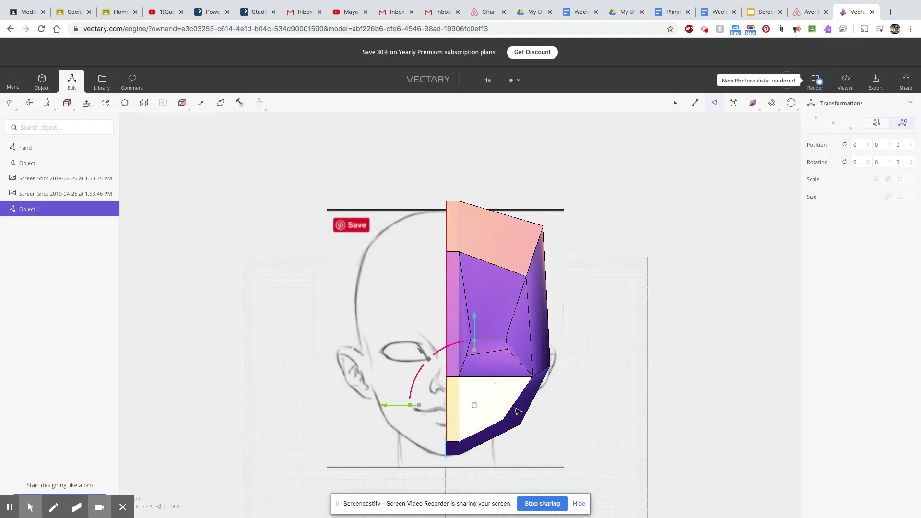
key("ctrl+z")
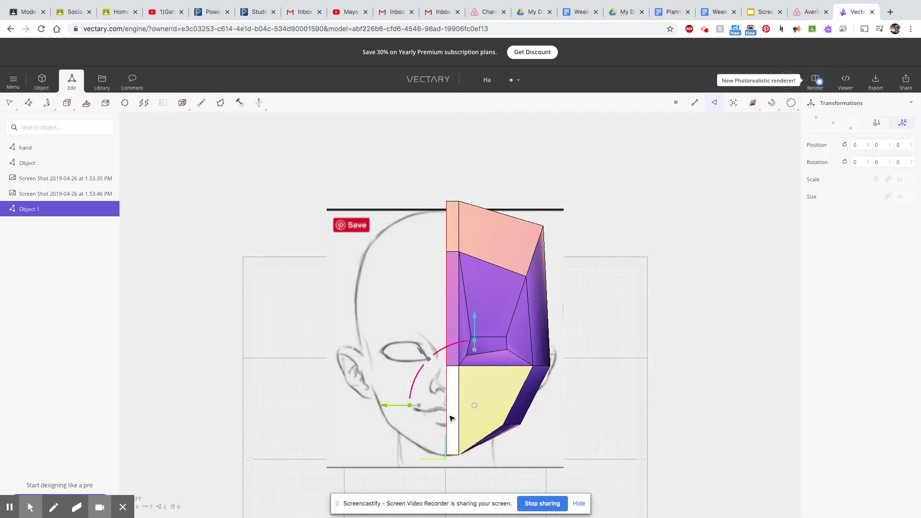
Extrude the selected centre and cheek faces slightly outward
key("e")
left_click_drag(502, 409, 506, 411)
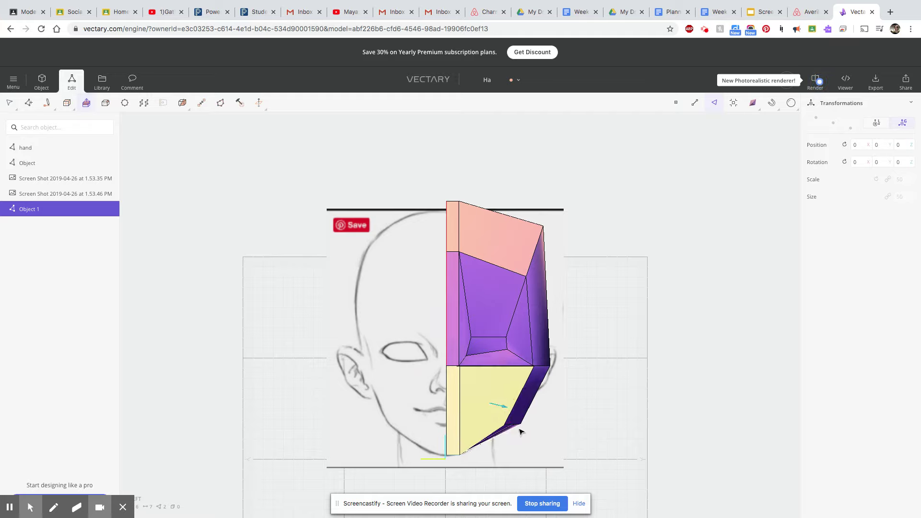
left_click(477, 414)
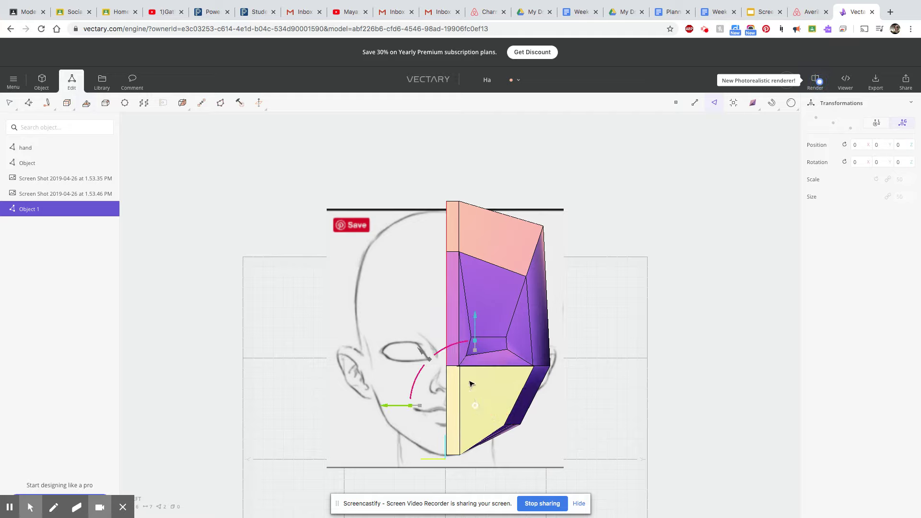
Scale the extruded lower faces down around the mouth area and shift them towards the head's centreline
left_click(468, 355)
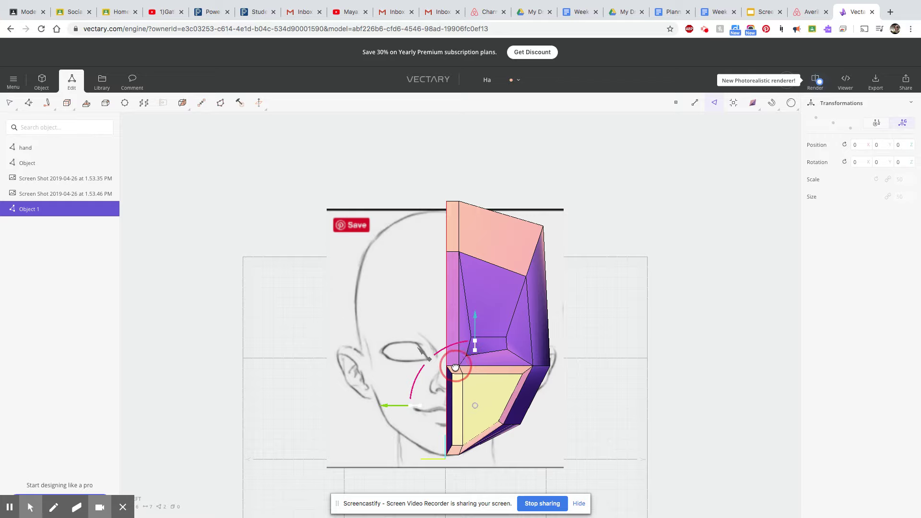
left_click_drag(438, 383, 596, 438)
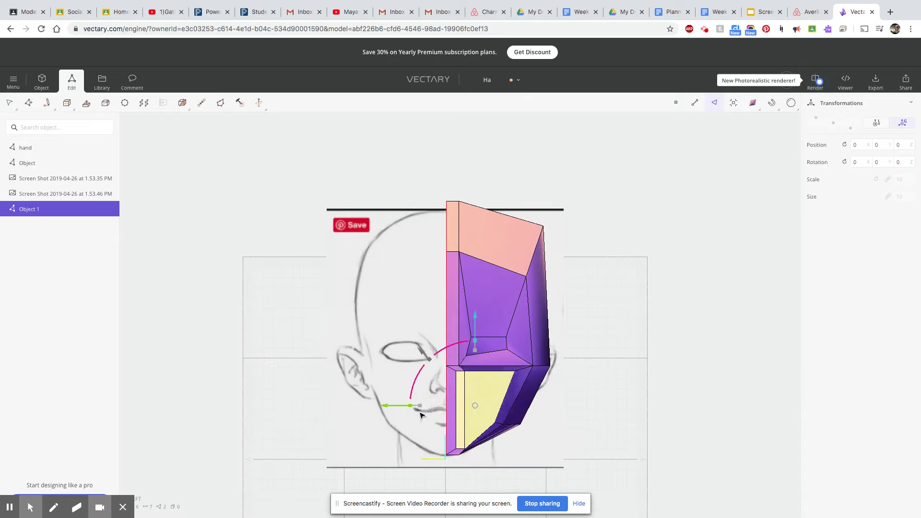
left_click_drag(385, 407, 379, 407)
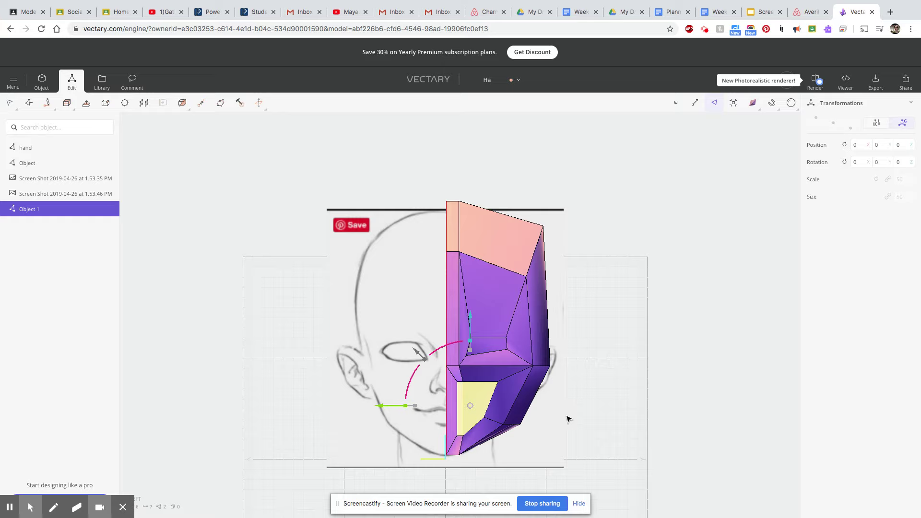
Pull the selected mouth-area faces slightly forward from the head
left_click_drag(577, 428, 336, 446)
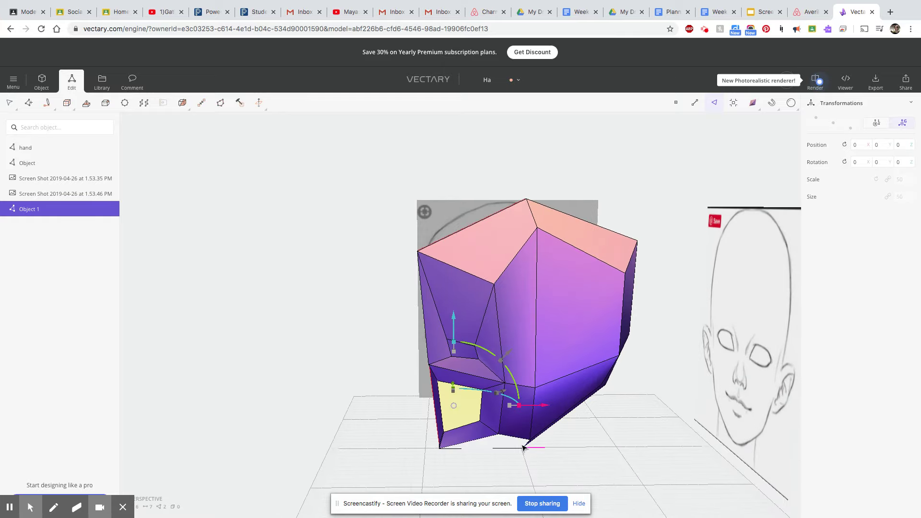
left_click(533, 407)
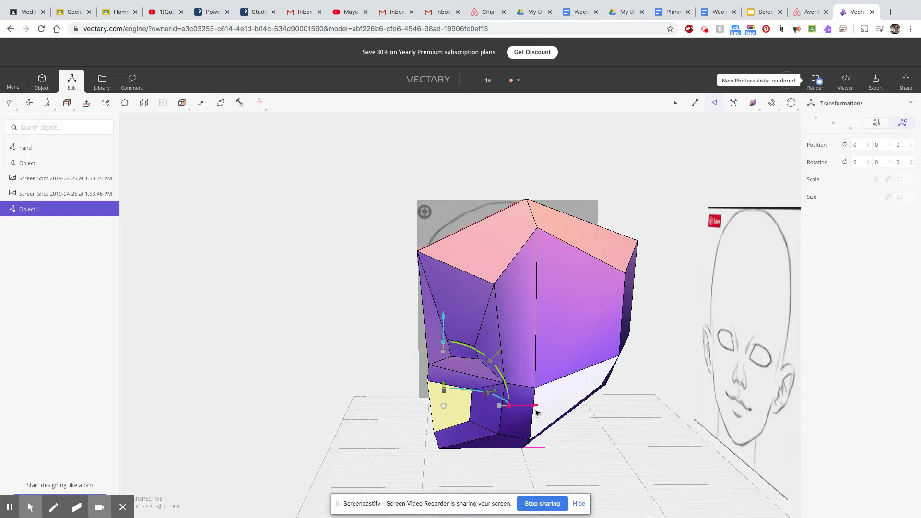
left_click_drag(531, 406, 531, 407)
left_click_drag(453, 481, 695, 467)
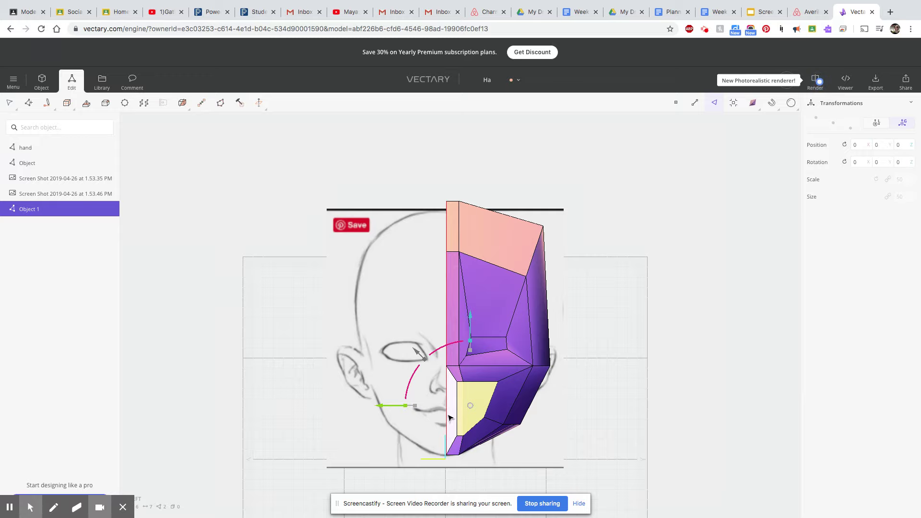
Delete the narrow inner side face of the mouth extrusion facing the head's centreline
scroll(449, 419, "up", 3)
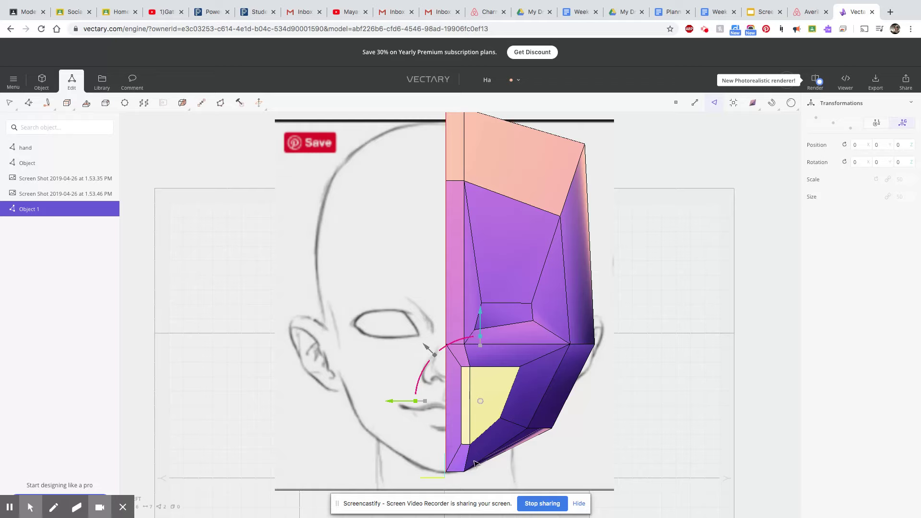
left_click(453, 423)
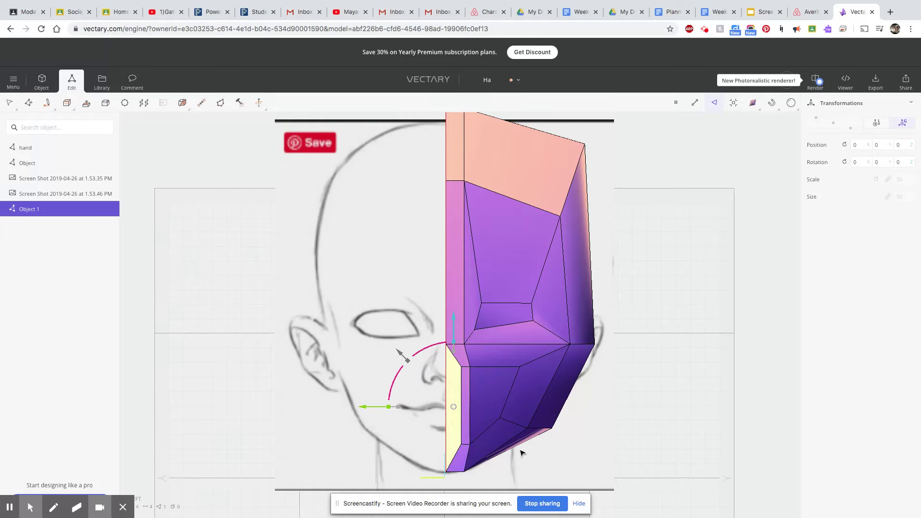
left_click(686, 509)
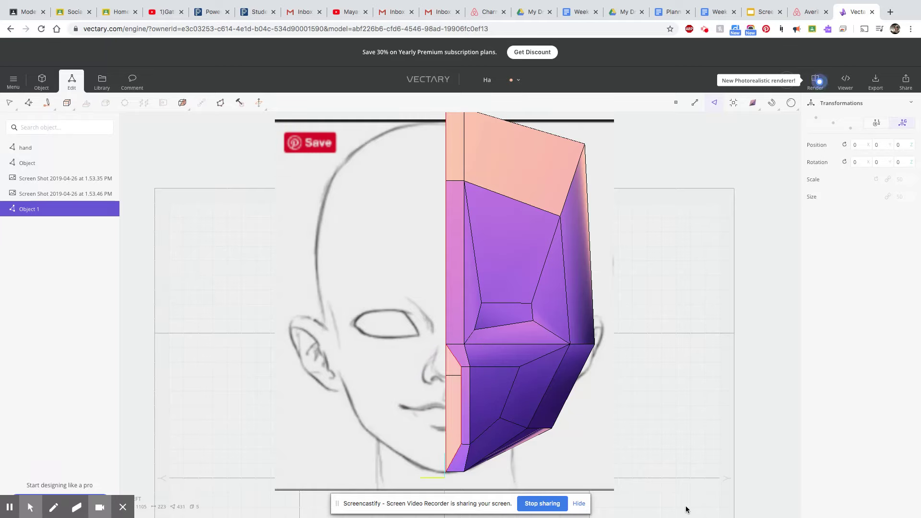
Toggle Snap to middle and move the open vertical edge of the mouth extrusion to the head's centreline
left_click(463, 385)
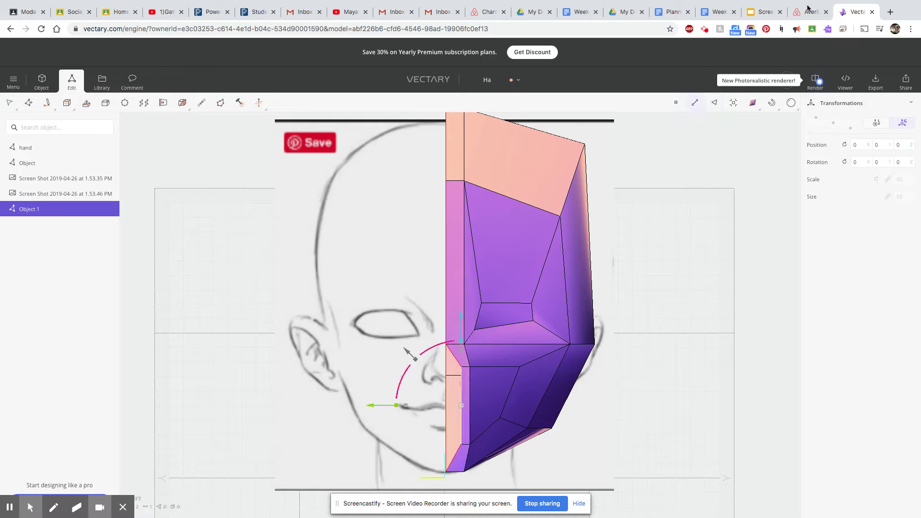
left_click(772, 103)
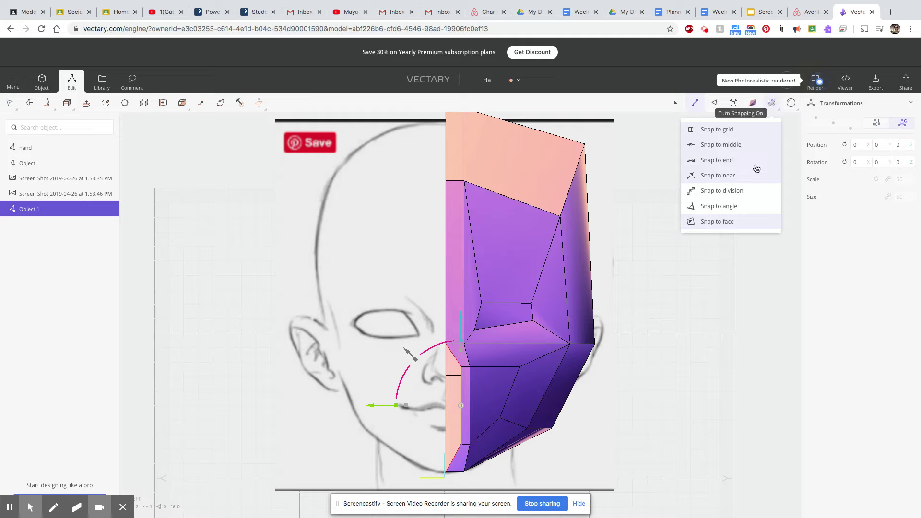
left_click(723, 146)
left_click(375, 407)
left_click_drag(375, 406, 360, 402)
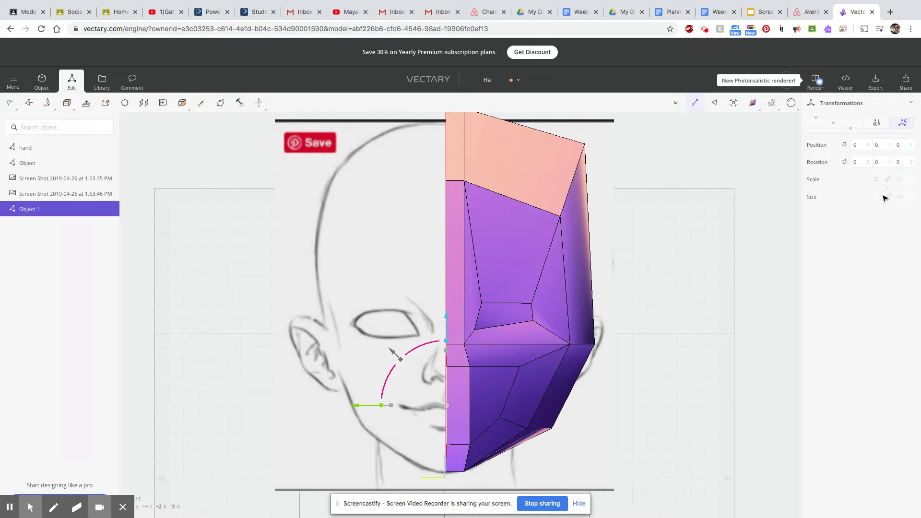
Toggle snapping and realign the mouth extrusion's vertical edge with the centreline of the half head
left_click(773, 104)
left_click_drag(369, 406, 368, 408)
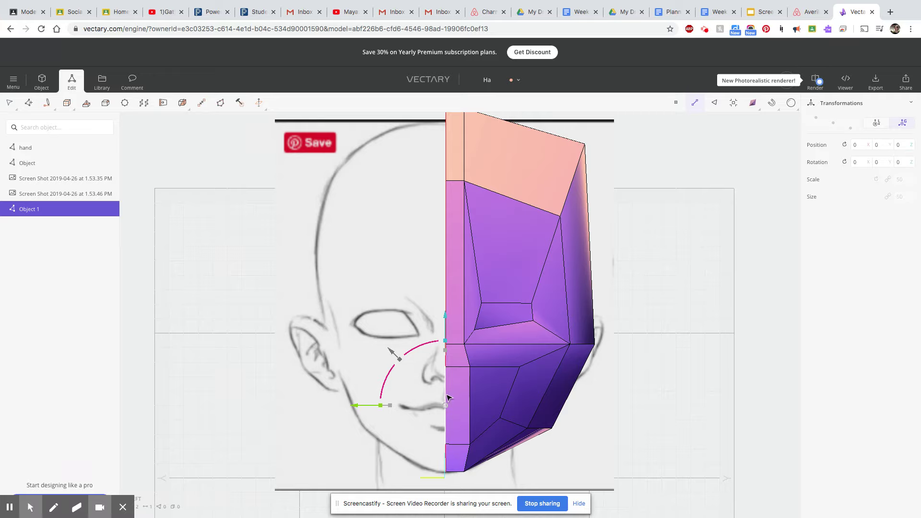
left_click(365, 407)
left_click_drag(365, 407, 380, 406)
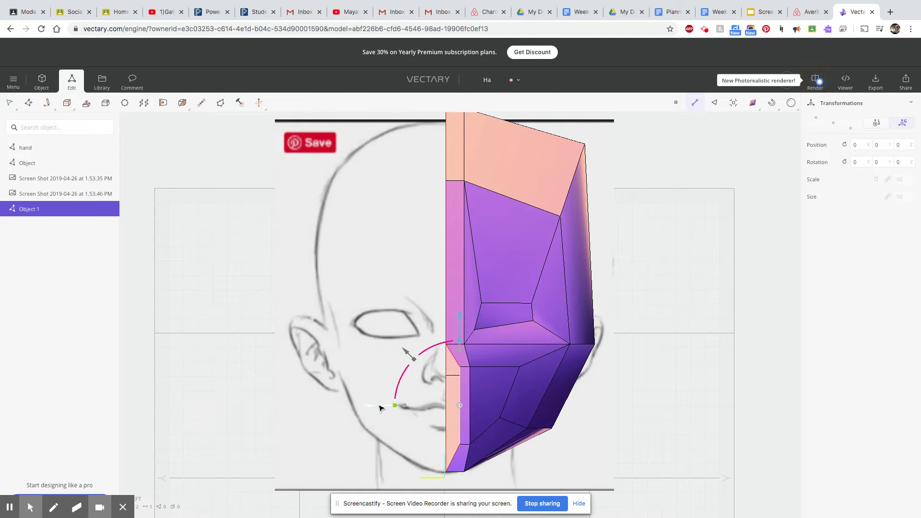
left_click_drag(370, 406, 356, 404)
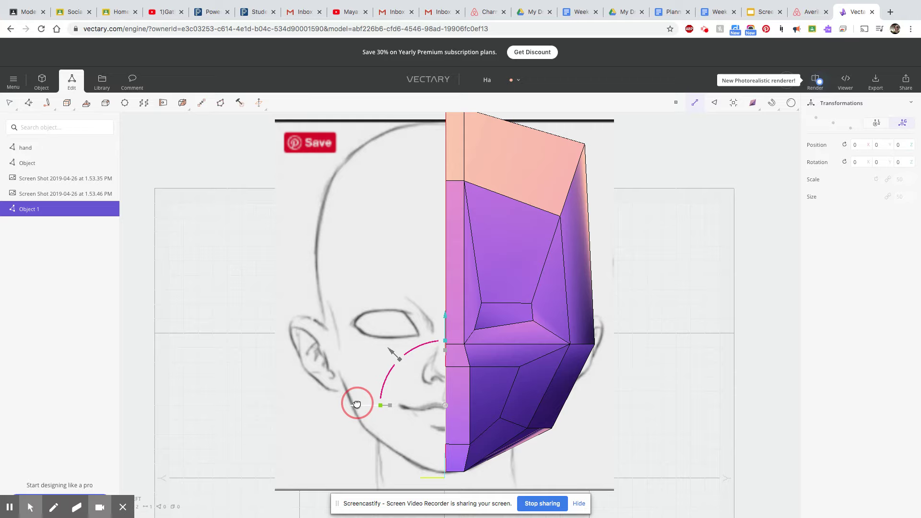
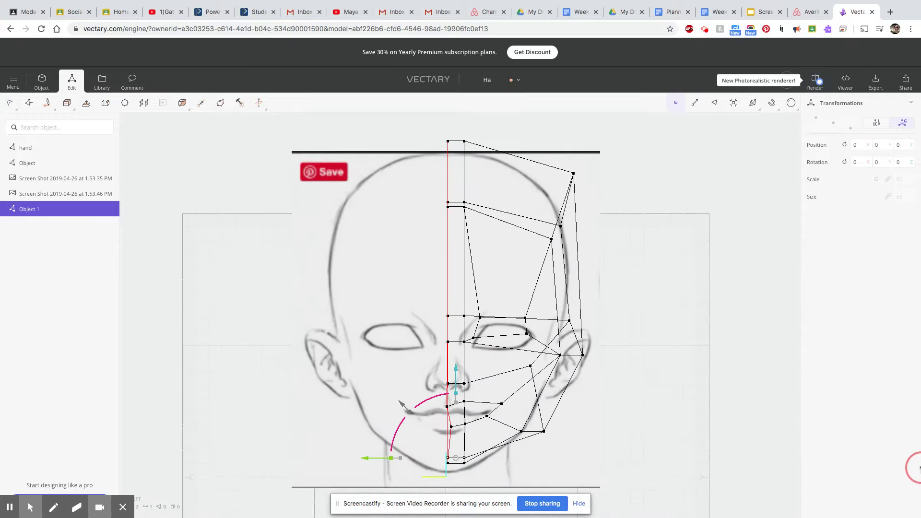
Switch the rendering style to Shaded and move the stray lower-lip vertex onto the centreline
left_click(752, 102)
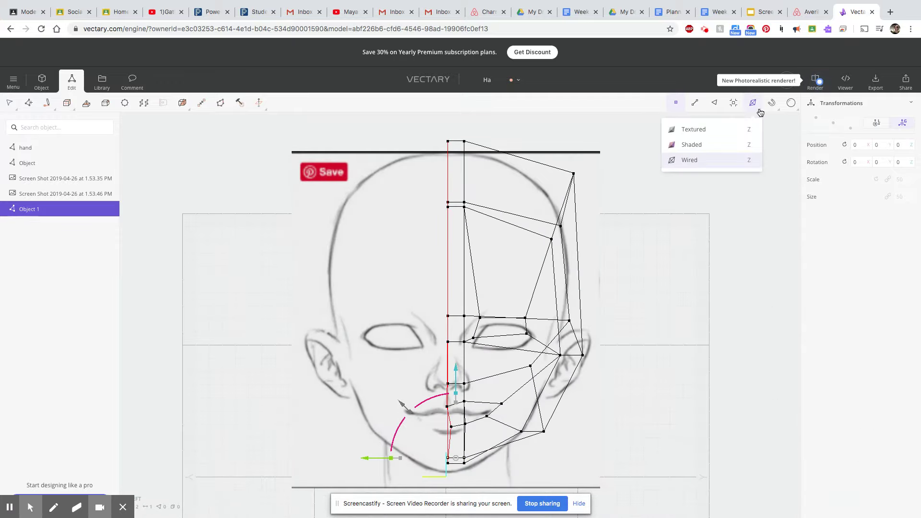
left_click(691, 145)
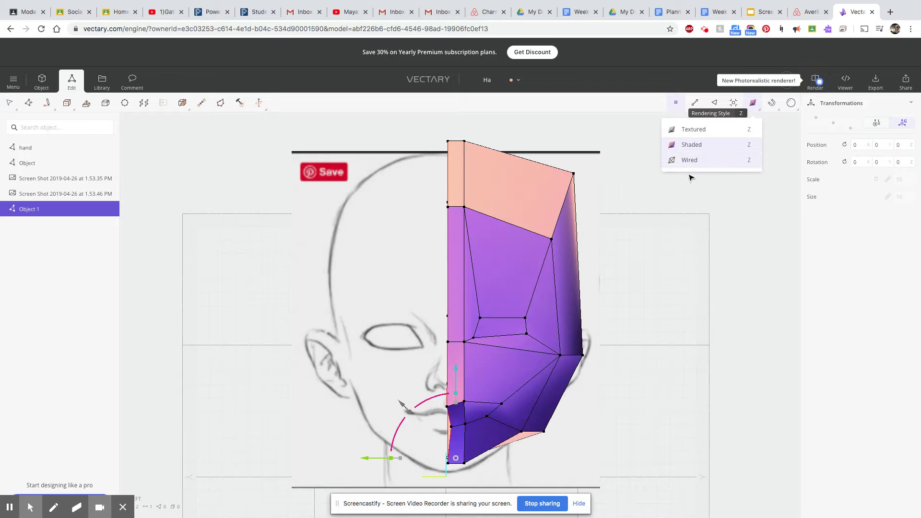
mouse_move(543, 462)
left_mouse_down()
mouse_move(438, 440)
mouse_move(376, 450)
mouse_move(499, 438)
mouse_move(697, 471)
mouse_move(644, 478)
mouse_move(560, 444)
mouse_move(384, 438)
mouse_move(353, 448)
mouse_move(606, 448)
mouse_move(561, 438)
mouse_move(548, 460)
left_mouse_up()
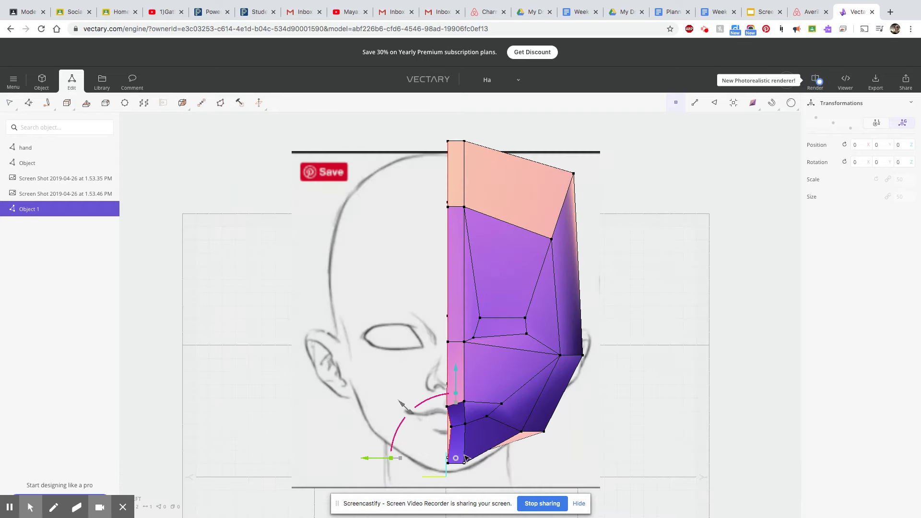
left_click(453, 428)
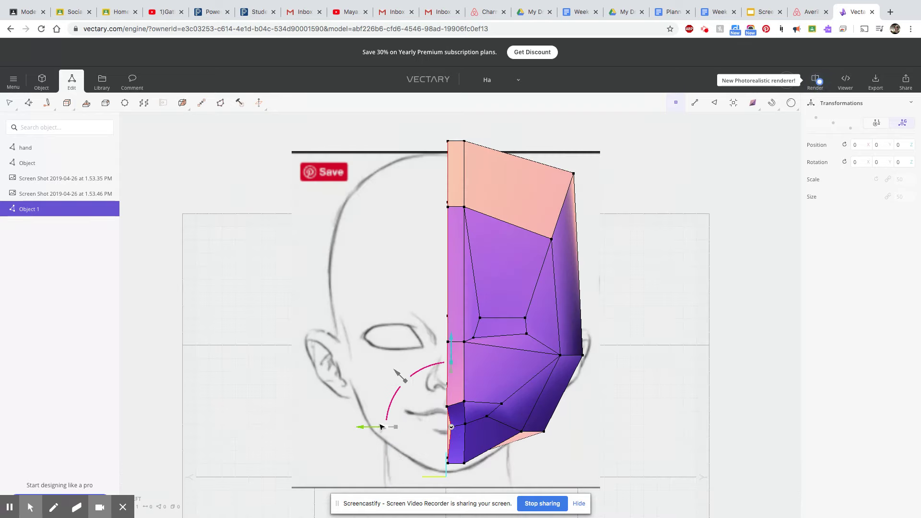
left_click_drag(364, 428, 364, 428)
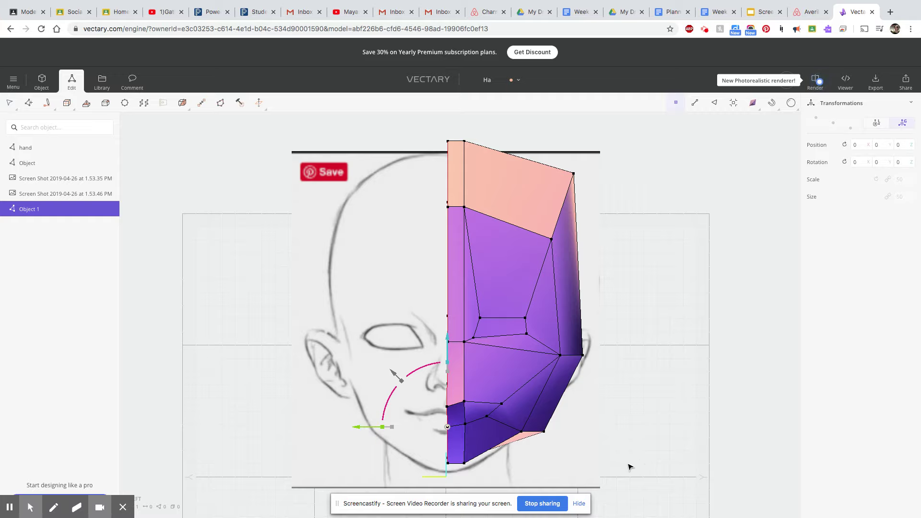
Move the outer jaw corner vertex inwards towards the centreline to follow the jaw in the front sketch
scroll(616, 459, "down", 1)
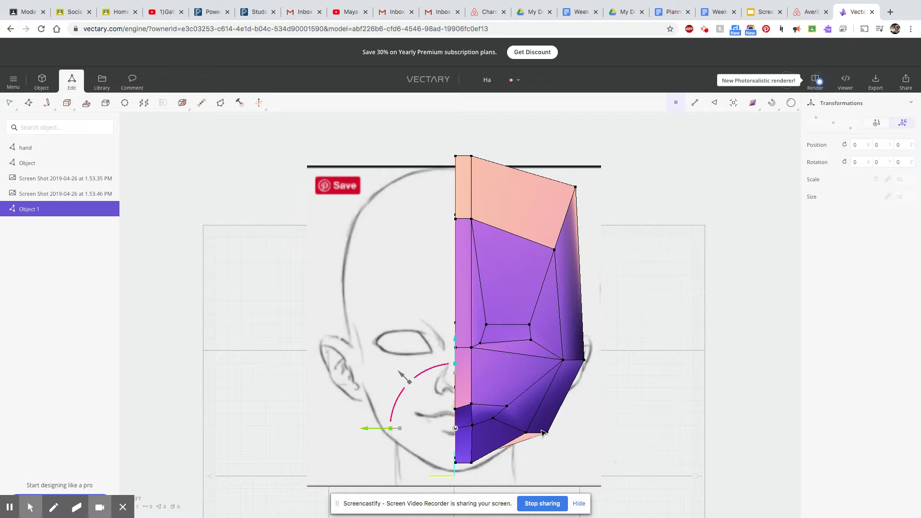
left_click_drag(569, 441, 538, 431)
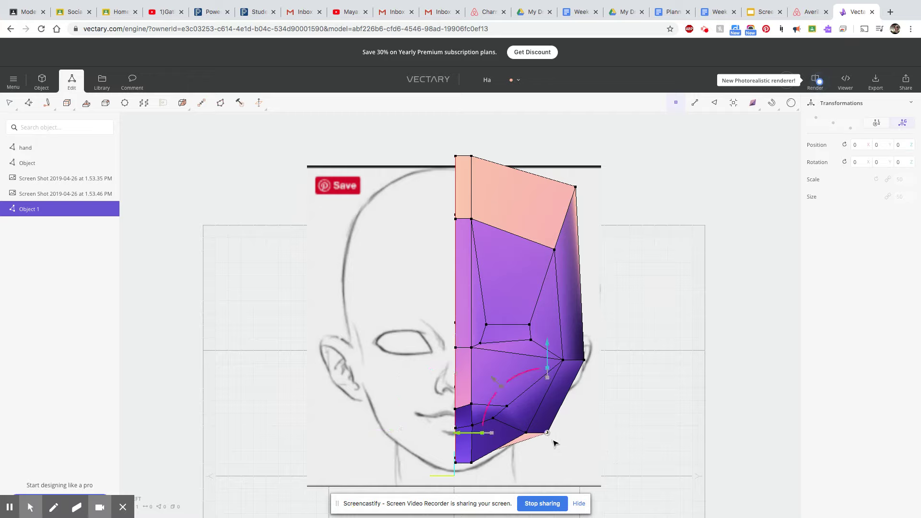
left_click_drag(459, 435, 439, 423)
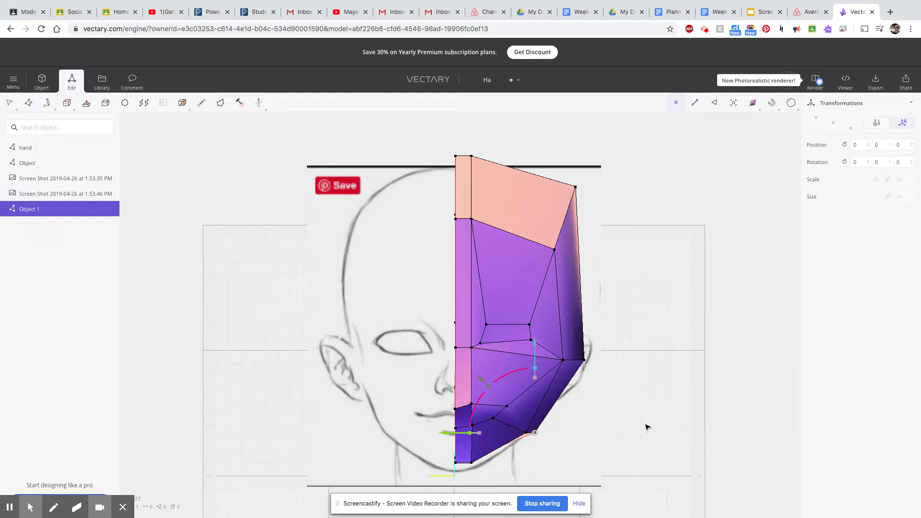
scroll(643, 435, "up", 3)
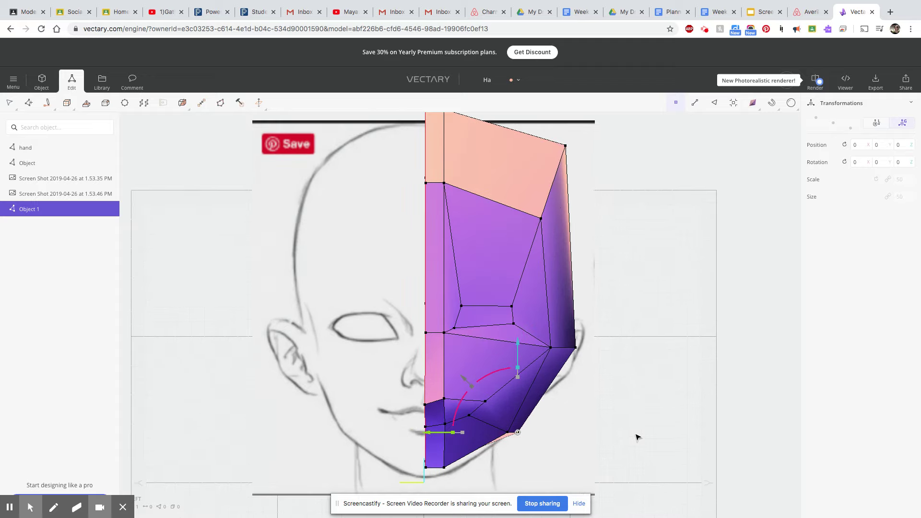
scroll(636, 436, "down", 2)
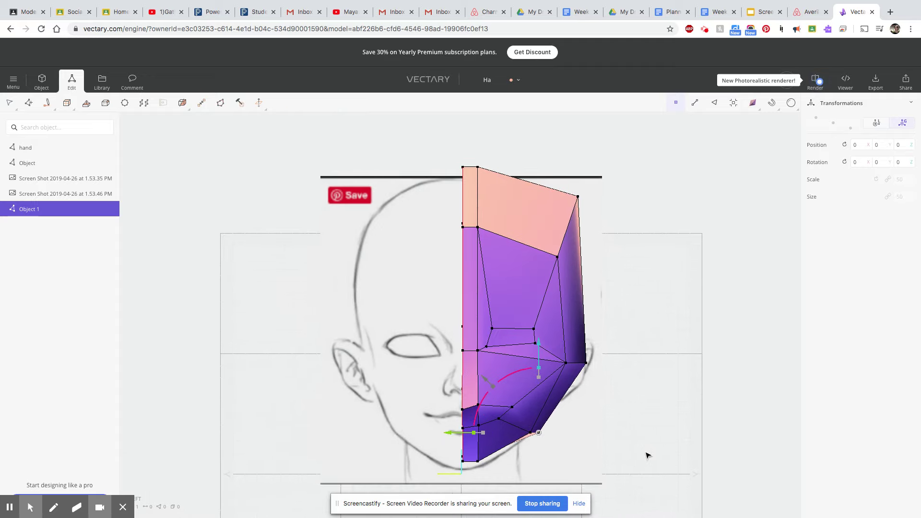
left_click_drag(653, 453, 598, 442)
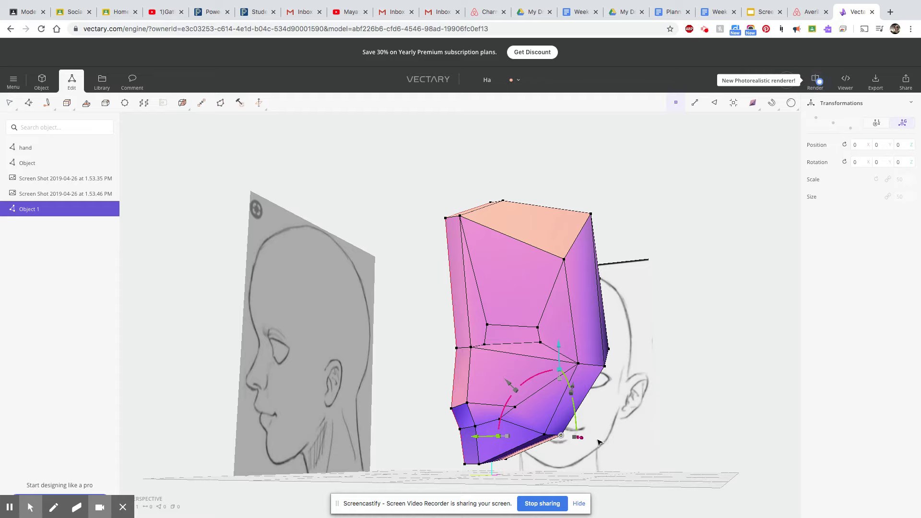
scroll(578, 438, "up", 2)
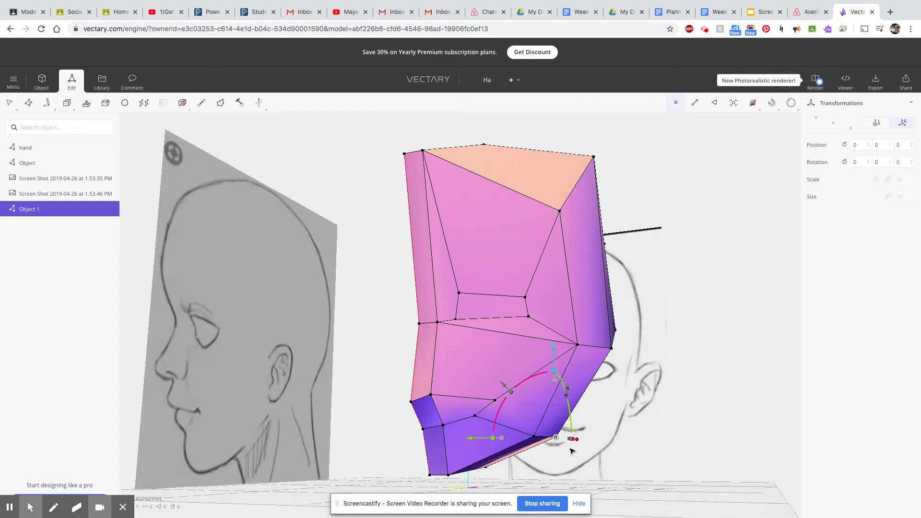
left_click_drag(486, 433, 547, 434)
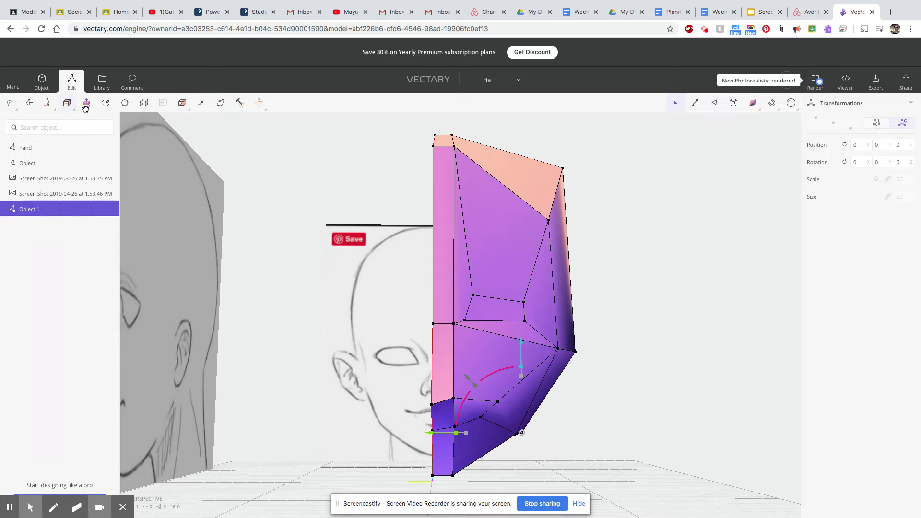
left_click(85, 103)
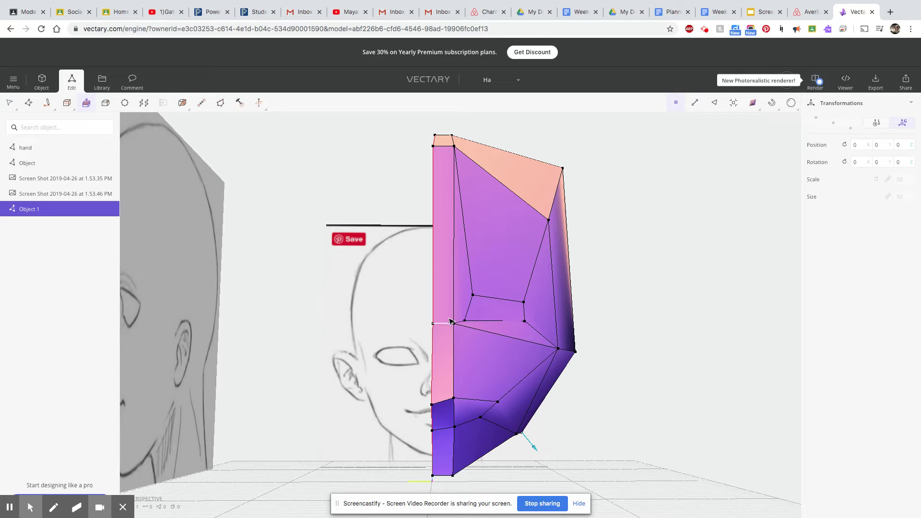
scroll(453, 323, "up", 2)
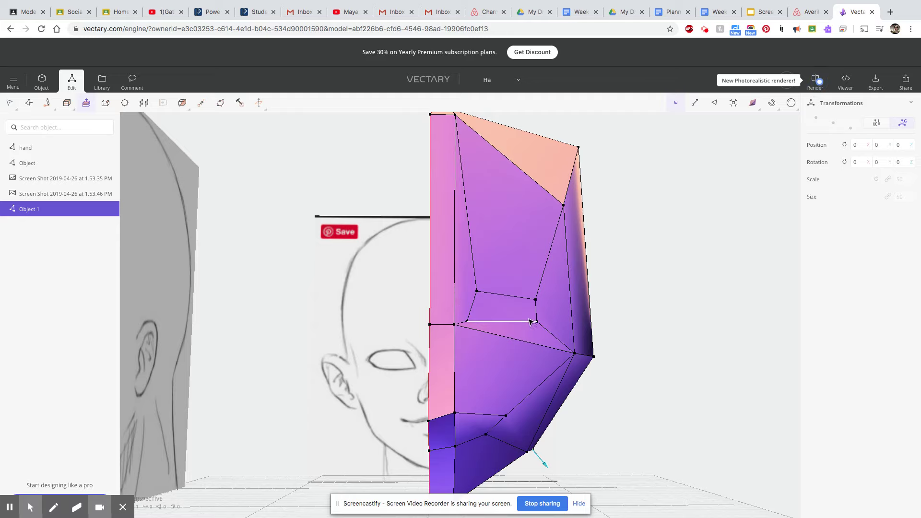
scroll(515, 330, "up", 2)
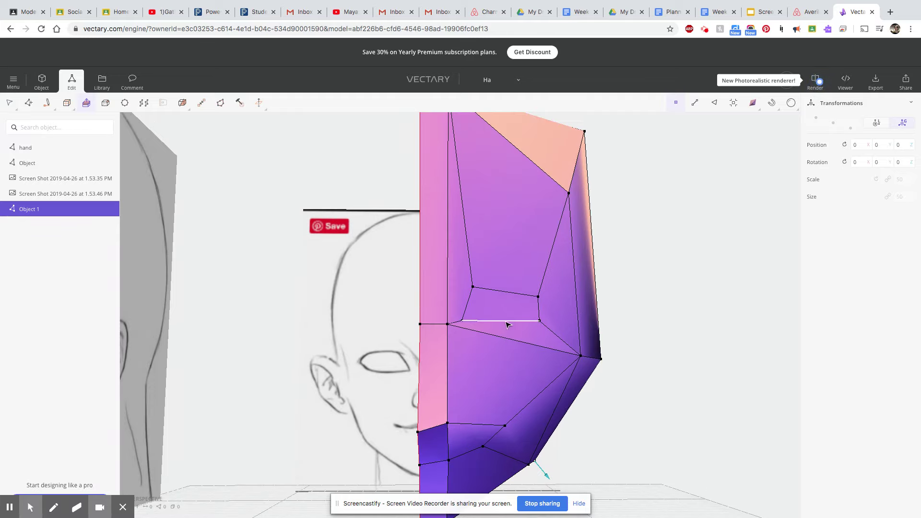
Draw a connected edge from the centreline across the brow and through the eye socket to the outer front edge of the face
mouse_move(49, 104)
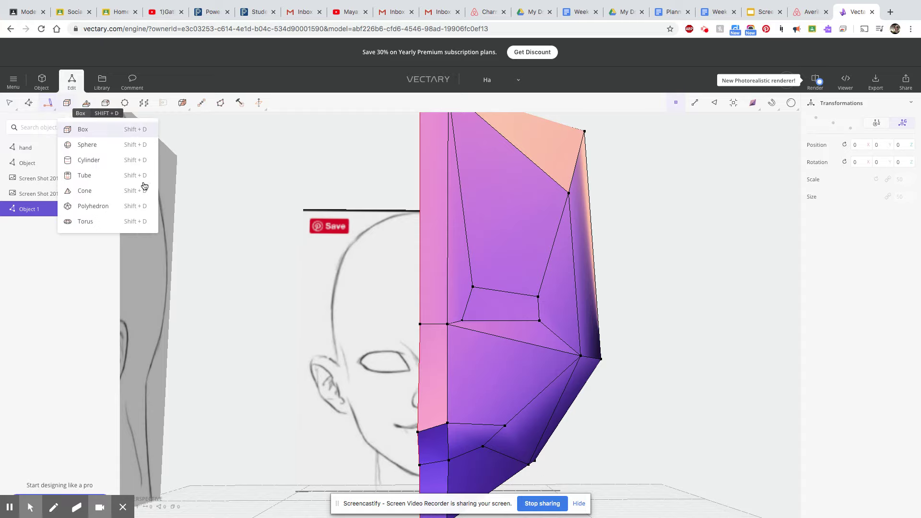
left_click(52, 130)
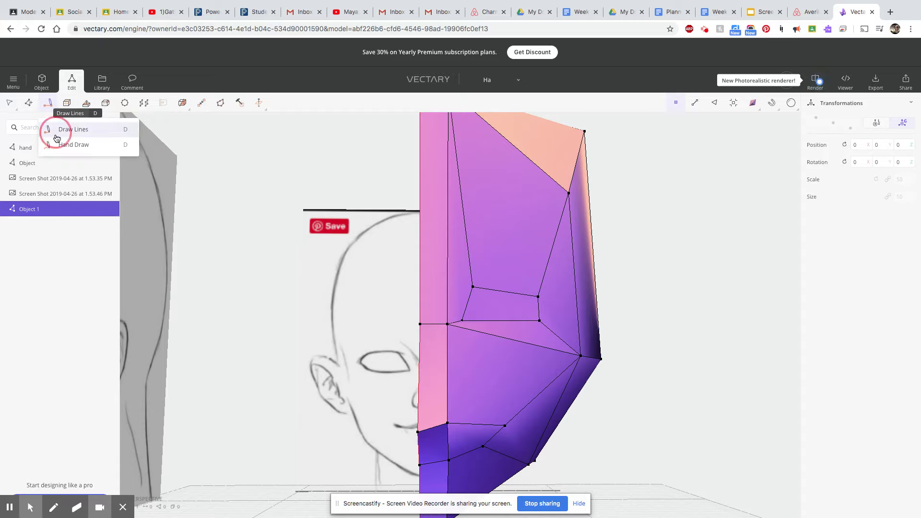
left_click(420, 303)
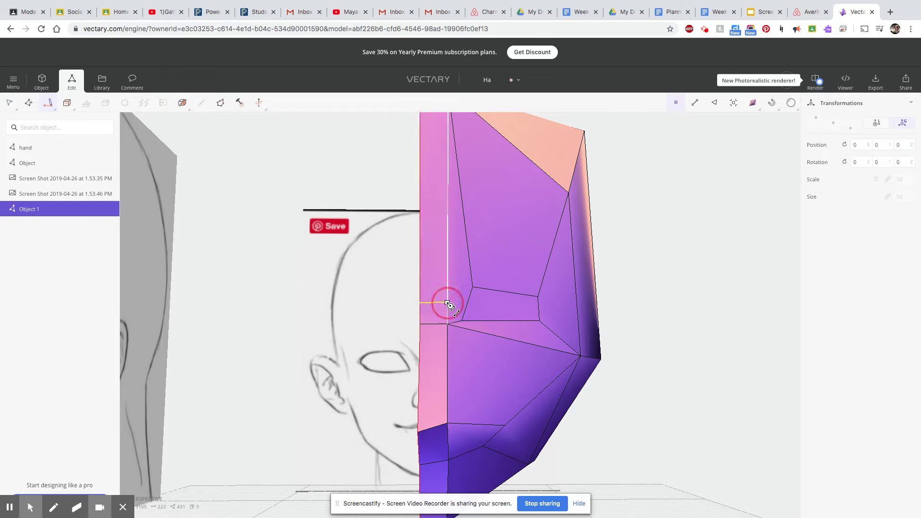
left_click(448, 303)
left_click(468, 306)
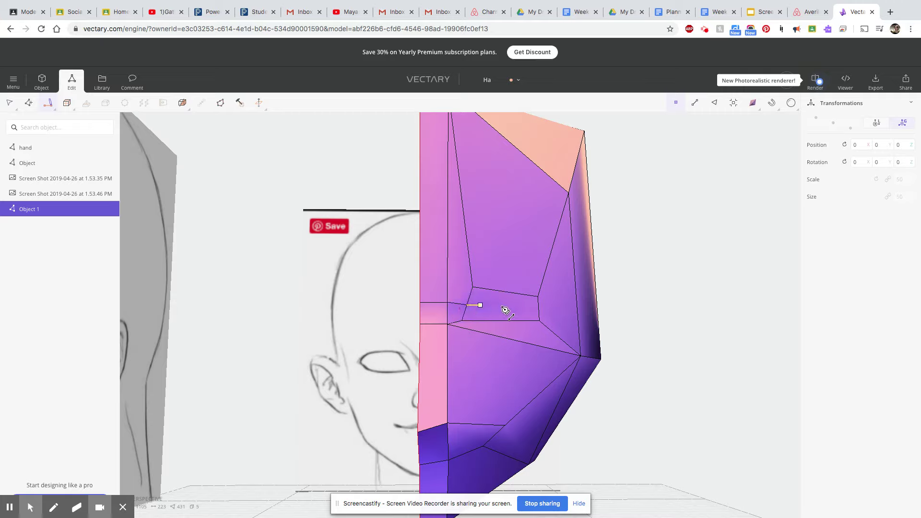
left_click(538, 310)
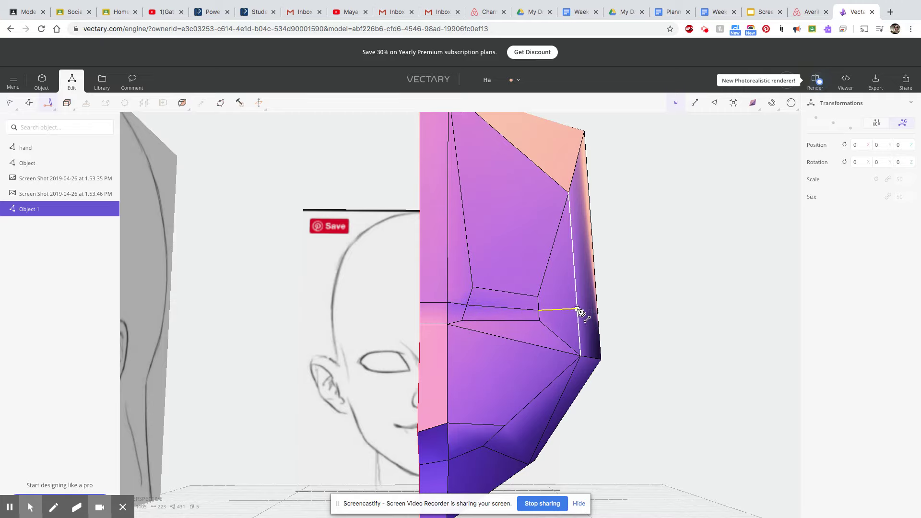
left_click(578, 311)
Continue the horizontal cut from the outer face edge around the side of the head to its rear side edge
left_click_drag(702, 360, 698, 361)
right_click_drag(699, 360, 503, 380)
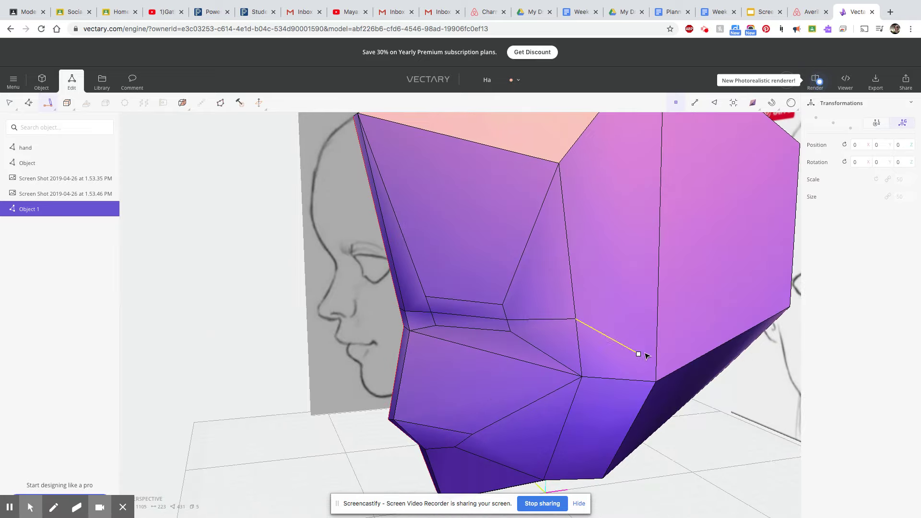
left_click(658, 319)
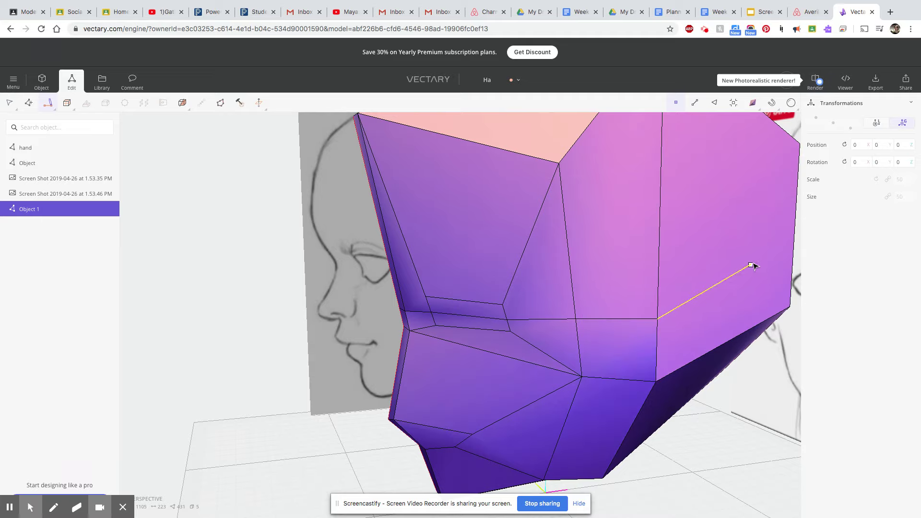
left_click(792, 267)
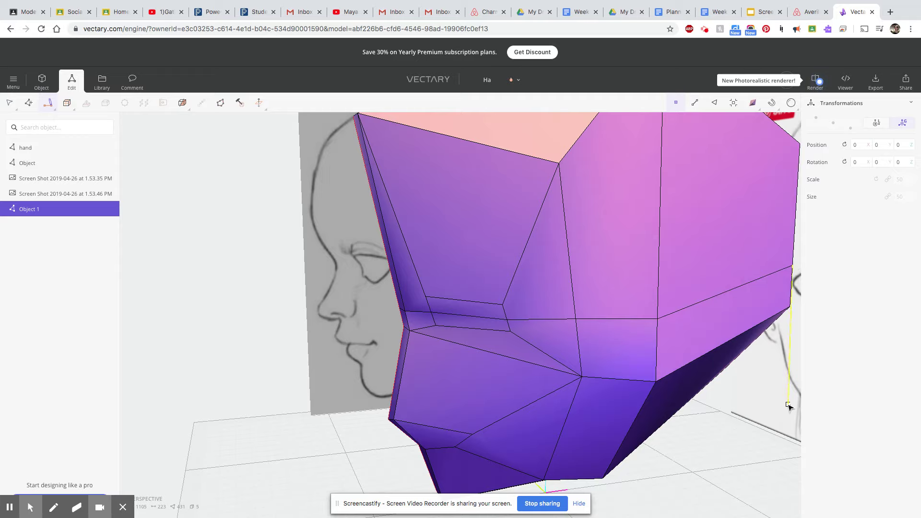
Extend the horizontal cut across the back of the head to the rear centreline and finish the line
left_click_drag(787, 407, 643, 374)
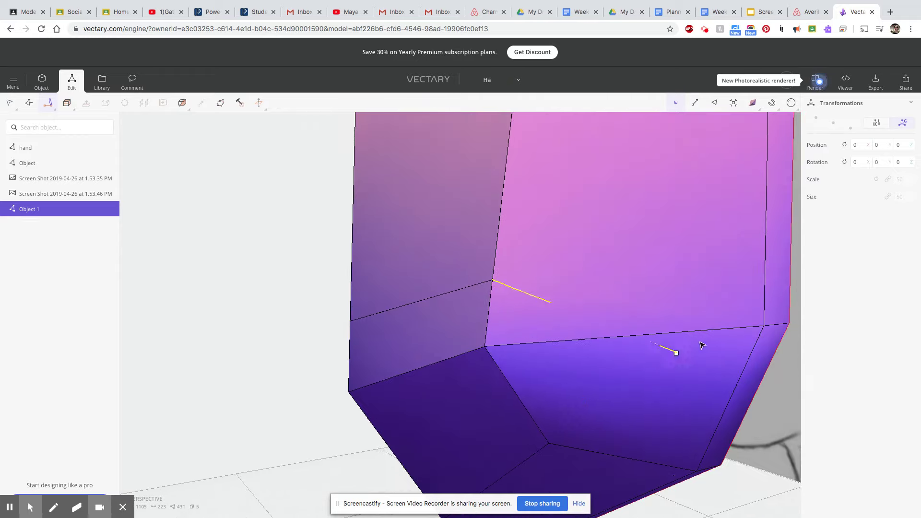
left_click(766, 261)
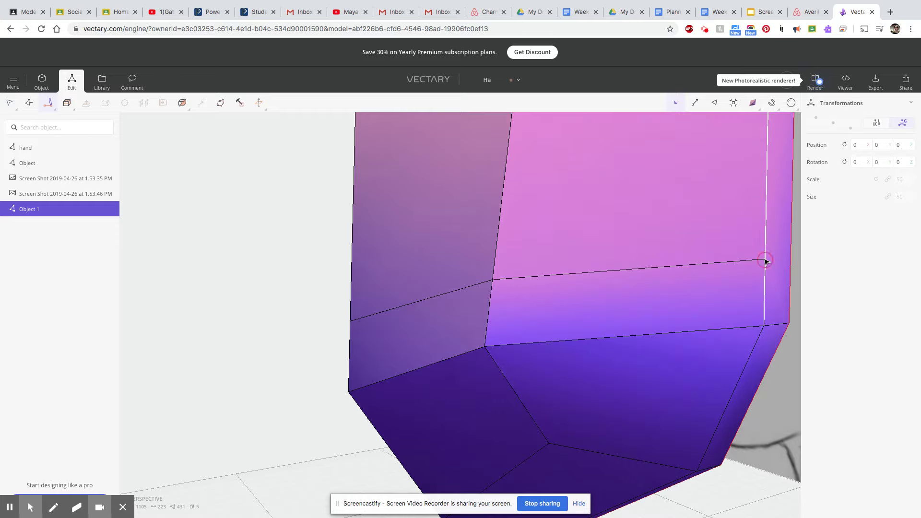
left_click(792, 260)
scroll(291, 380, "down", 3)
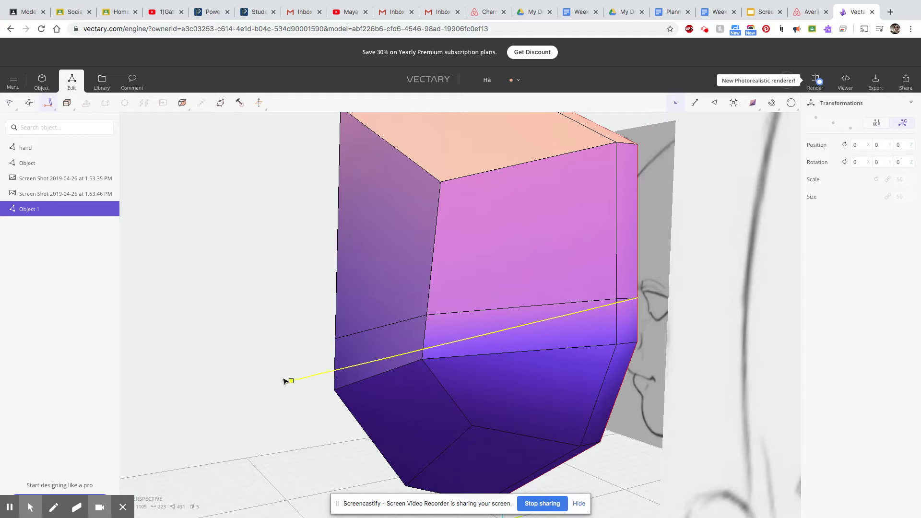
key("Escape")
Examine the new horizontal edge loop around the eye socket, forehead and side of the head from several angles
mouse_move(370, 378)
left_mouse_down()
mouse_move(601, 424)
mouse_move(764, 417)
mouse_move(622, 411)
left_mouse_up()
scroll(624, 411, "up", 3)
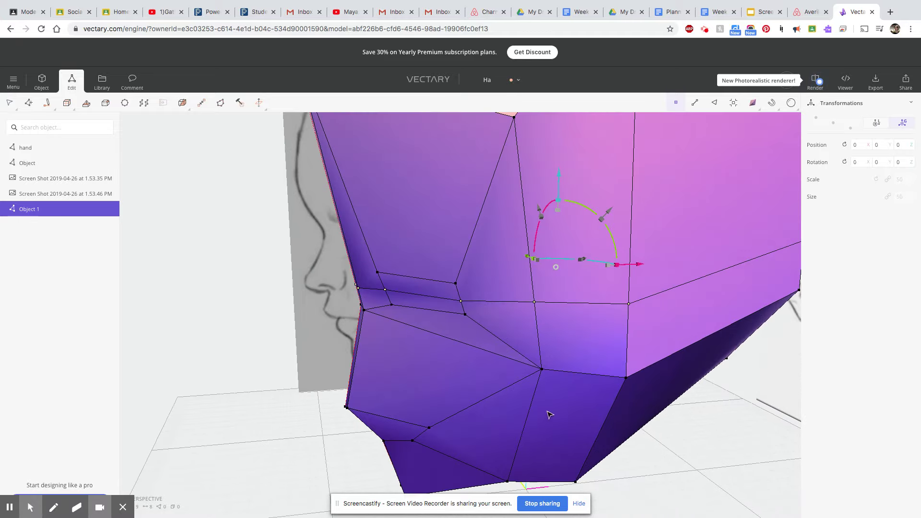
mouse_move(450, 409)
left_mouse_down()
mouse_move(512, 386)
mouse_move(436, 427)
left_mouse_up()
scroll(378, 446, "up", 5)
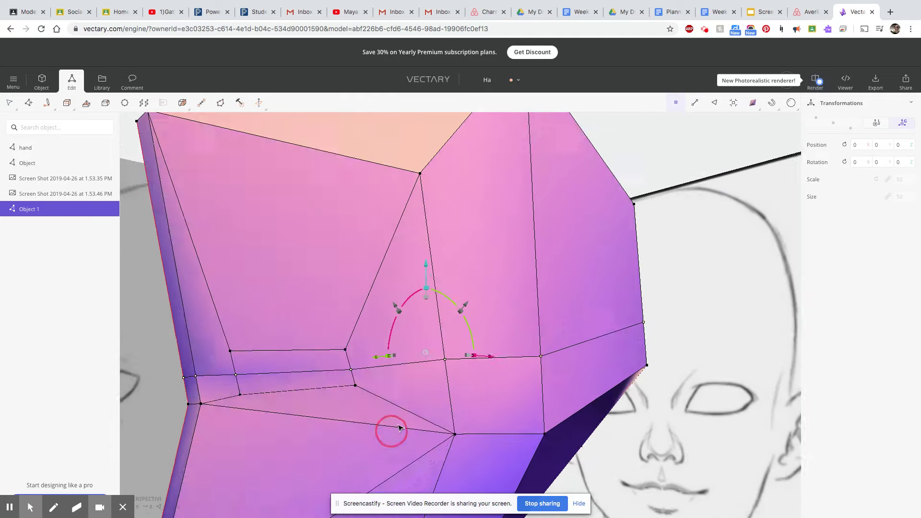
scroll(390, 442, "down", 1)
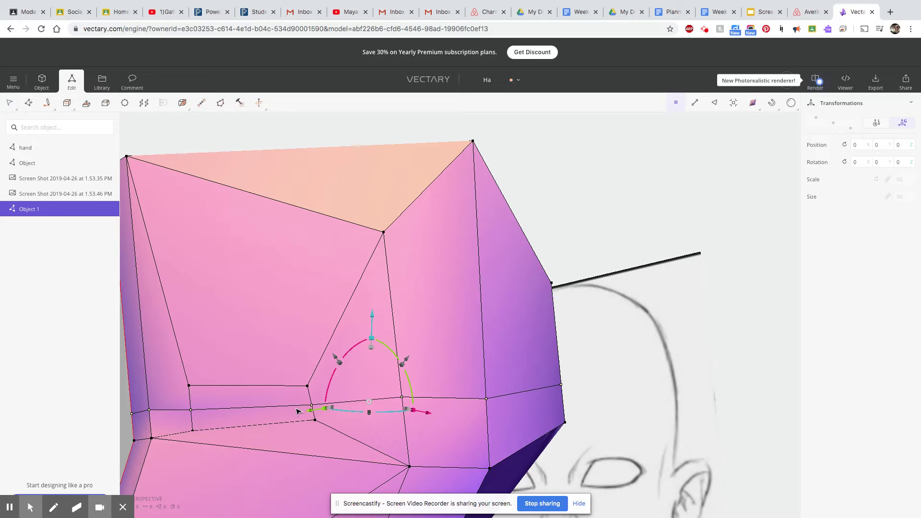
scroll(279, 393, "down", 10)
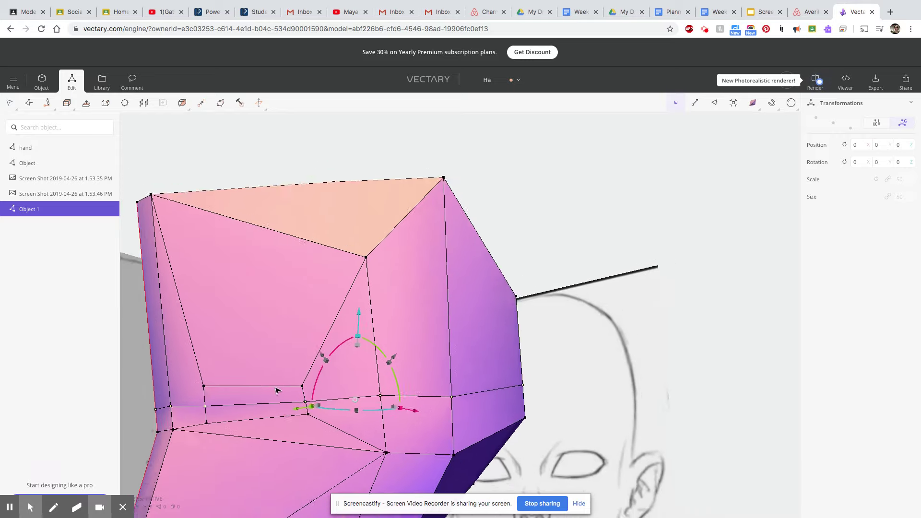
scroll(262, 427, "down", 5)
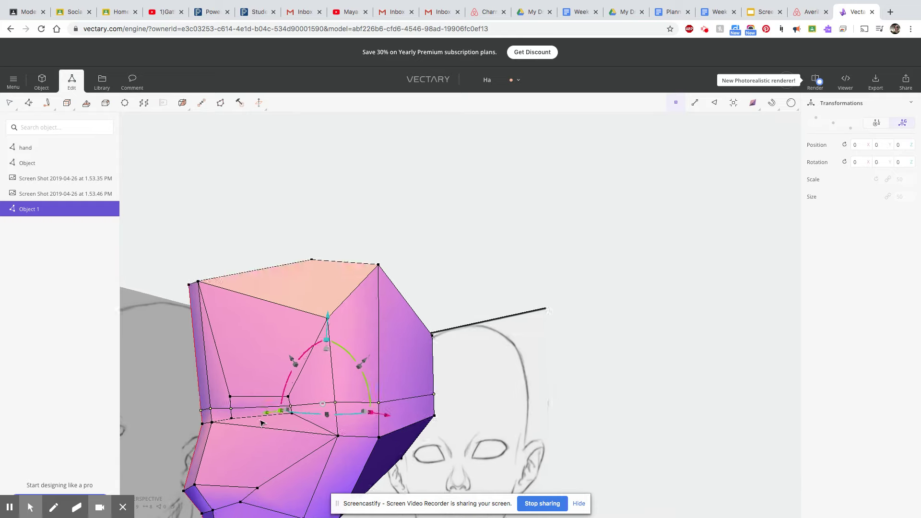
scroll(262, 423, "down", 2)
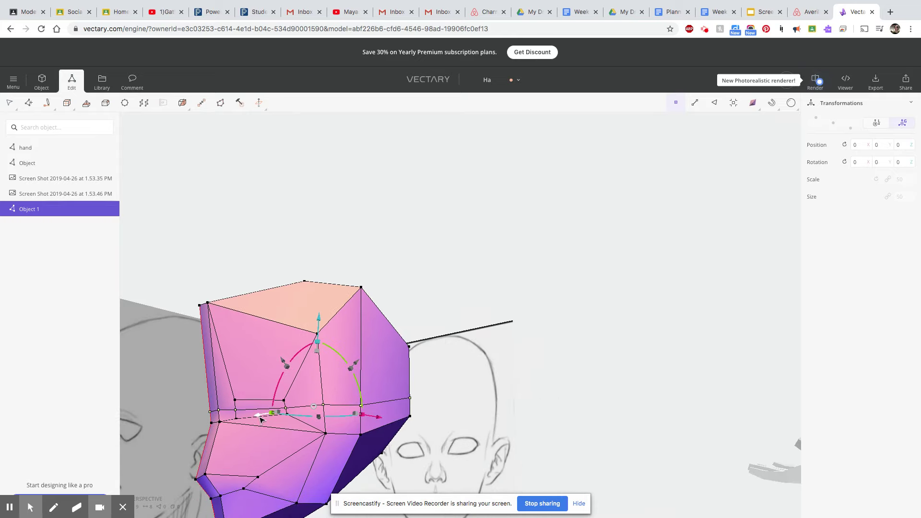
mouse_move(245, 474)
right_mouse_down()
mouse_move(333, 456)
mouse_move(201, 403)
right_mouse_up()
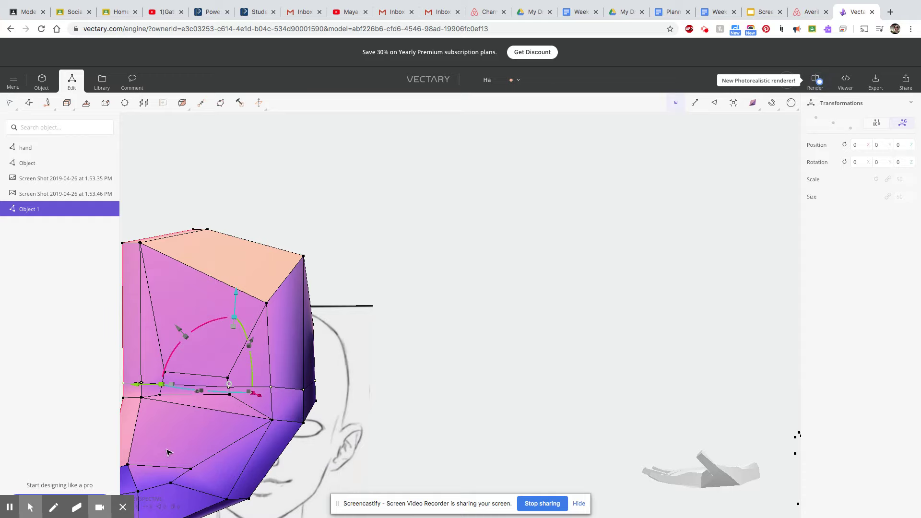
mouse_move(170, 515)
right_mouse_down()
mouse_move(201, 480)
mouse_move(177, 509)
right_mouse_up()
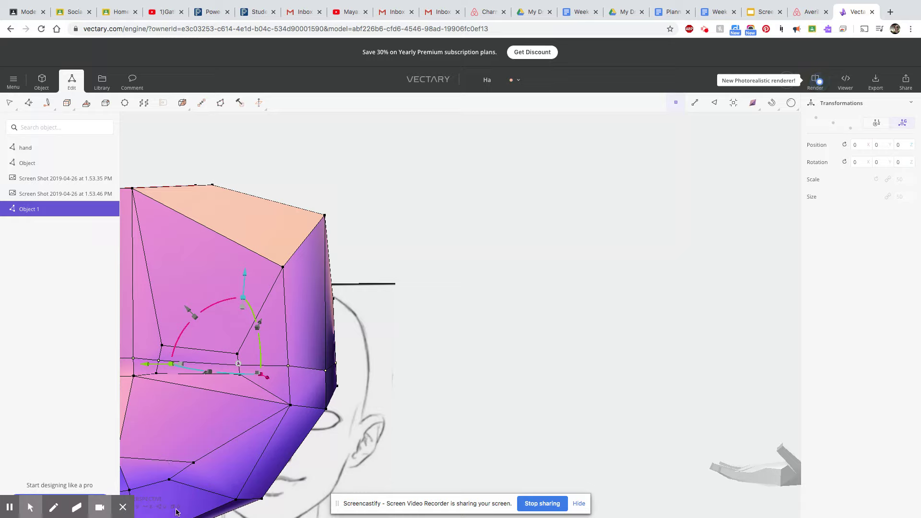
right_click_drag(188, 477, 198, 429)
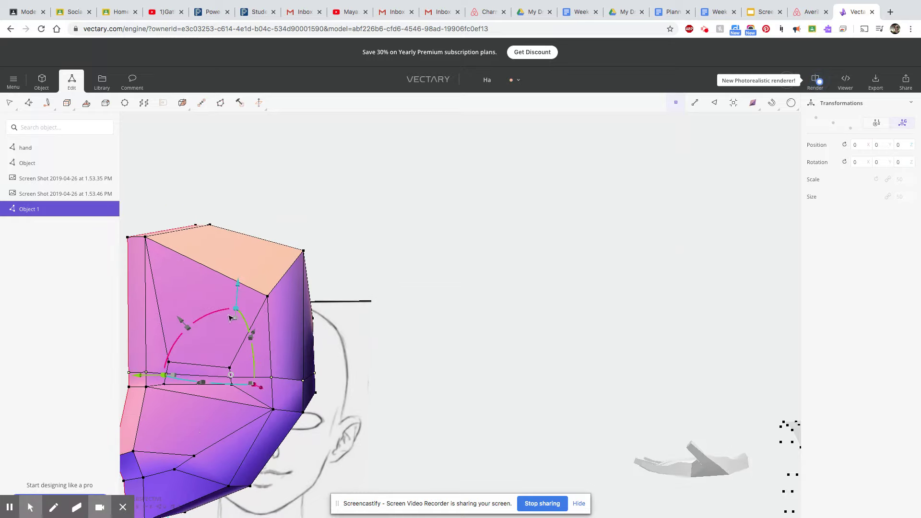
Draw an edge from the eye socket's upper edge up the forehead to the front edge of the crown
mouse_move(48, 105)
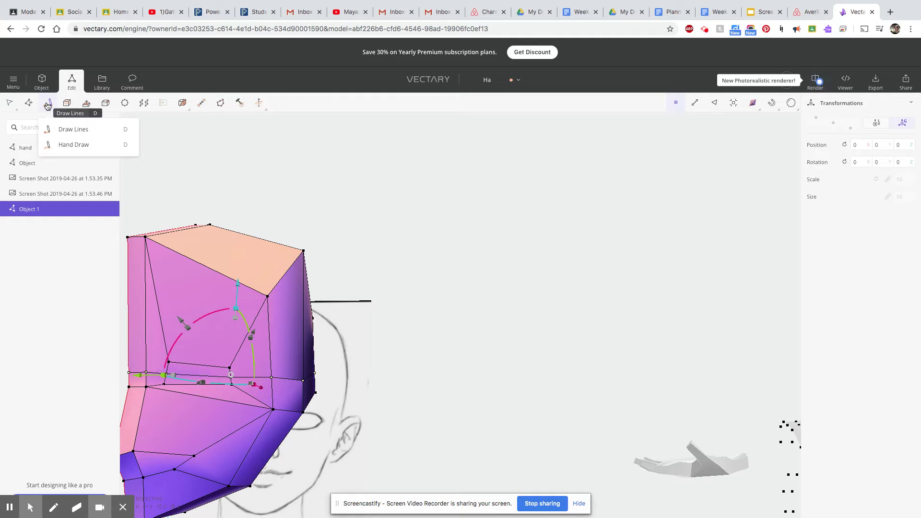
left_click(62, 129)
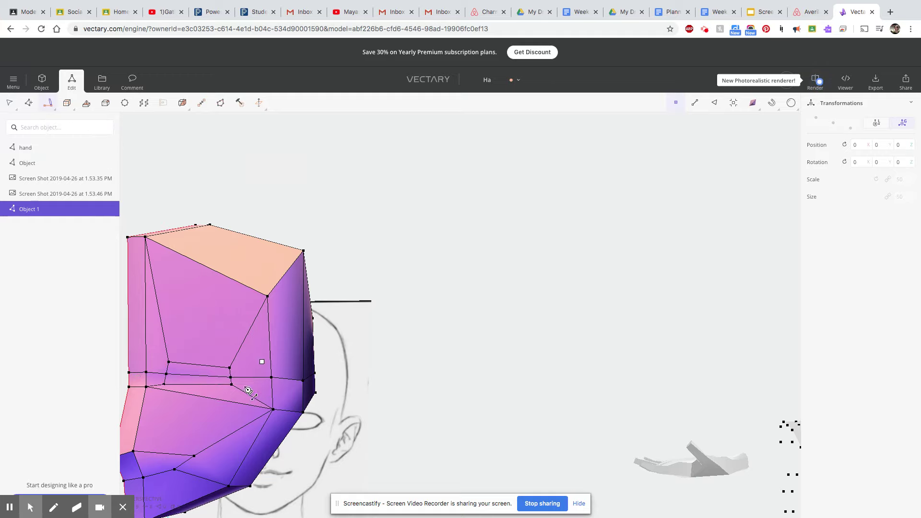
scroll(228, 422, "right", 5)
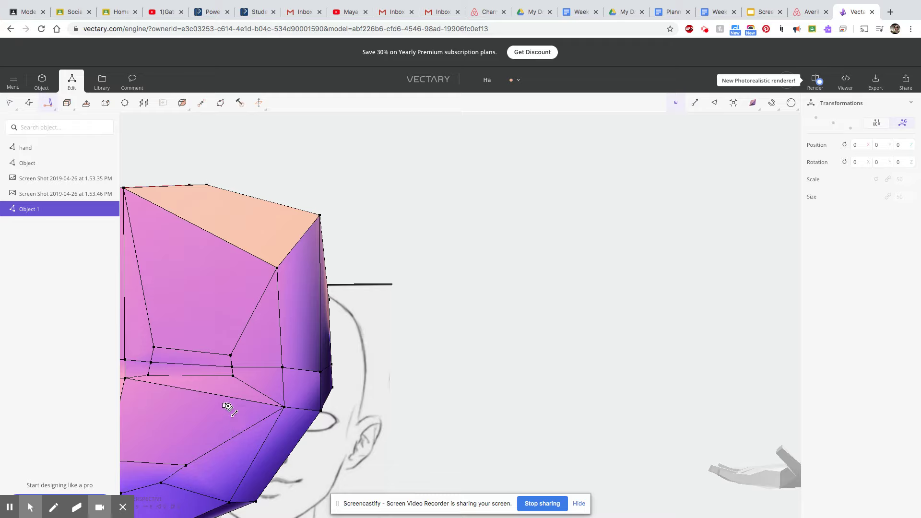
mouse_move(242, 402)
left_mouse_down()
mouse_move(96, 438)
mouse_move(197, 473)
mouse_move(387, 373)
left_mouse_up()
left_click_drag(421, 339, 152, 354)
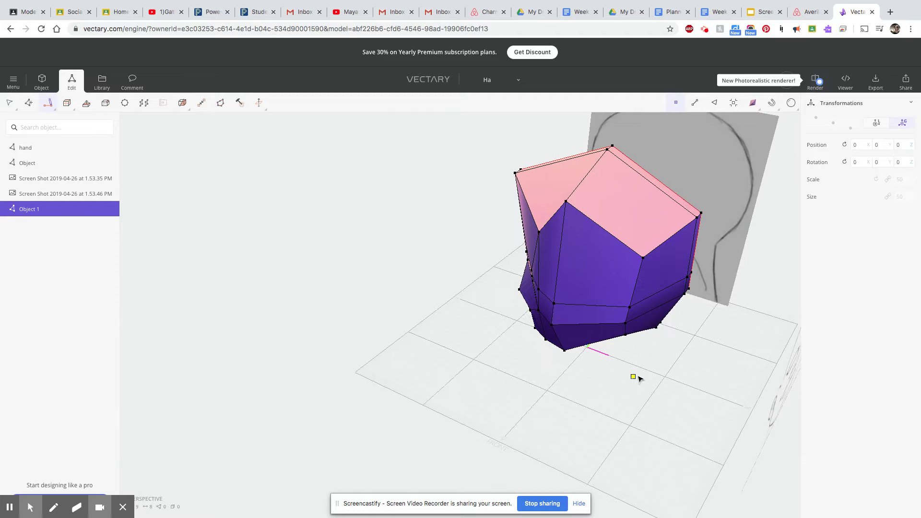
mouse_move(629, 396)
left_mouse_down()
mouse_move(603, 326)
mouse_move(551, 313)
left_mouse_up()
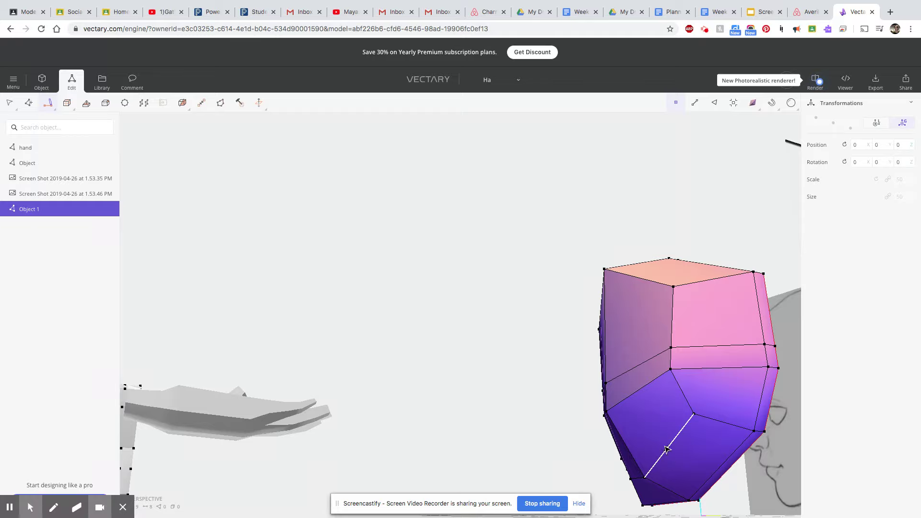
left_click_drag(663, 445, 696, 460)
mouse_move(829, 452)
right_mouse_down()
mouse_move(804, 431)
mouse_move(507, 417)
right_mouse_up()
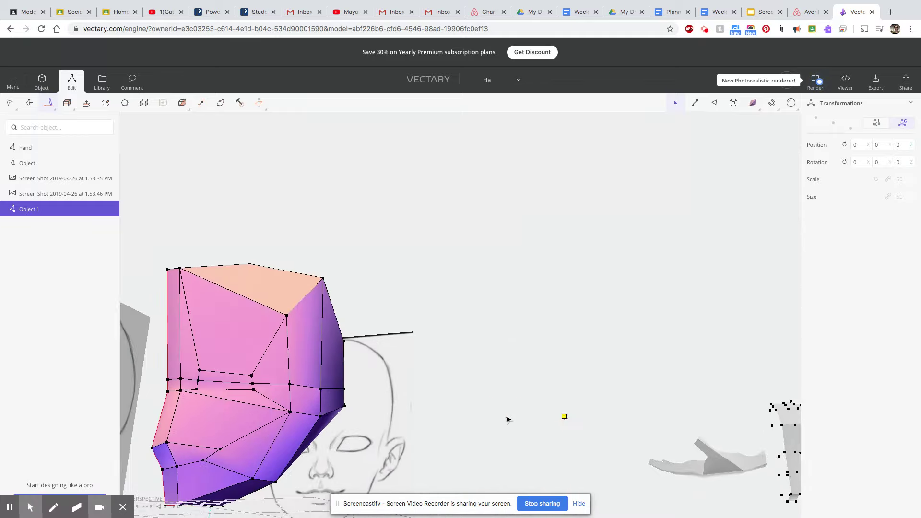
left_click(217, 372)
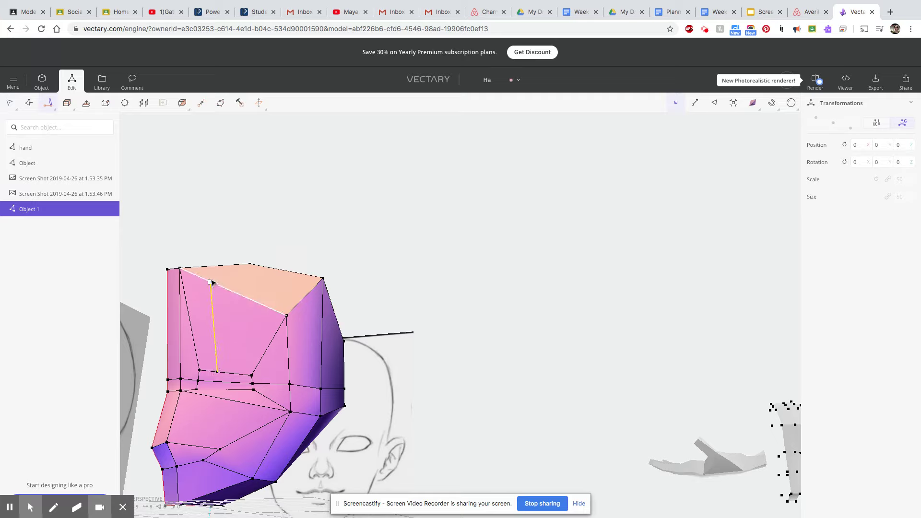
left_click(214, 283)
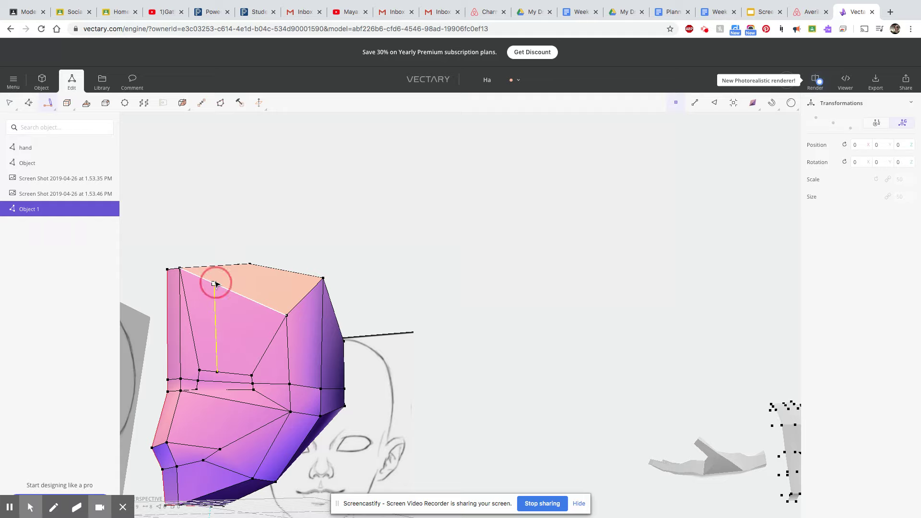
Continue the forehead cut over the two top faces to the rear upper edge of the head
mouse_move(265, 272)
right_mouse_down()
mouse_move(294, 130)
mouse_move(277, 391)
right_mouse_up()
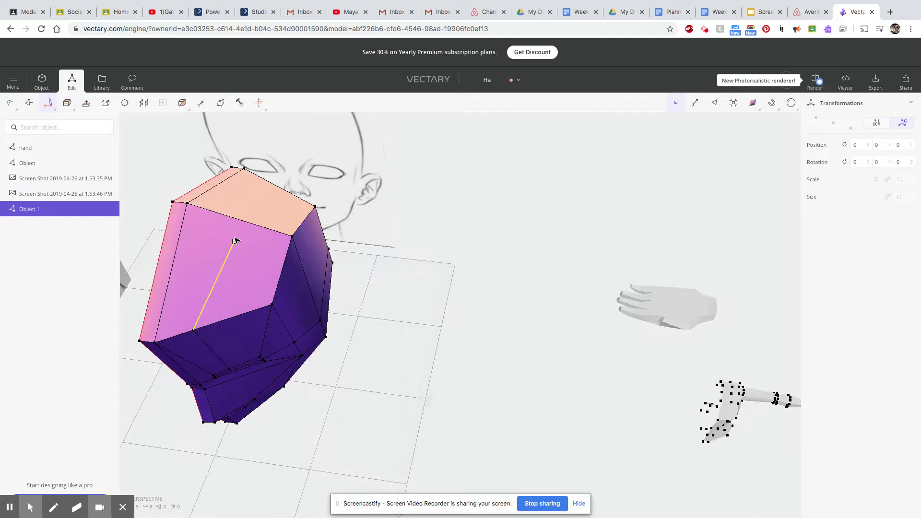
left_click(218, 213)
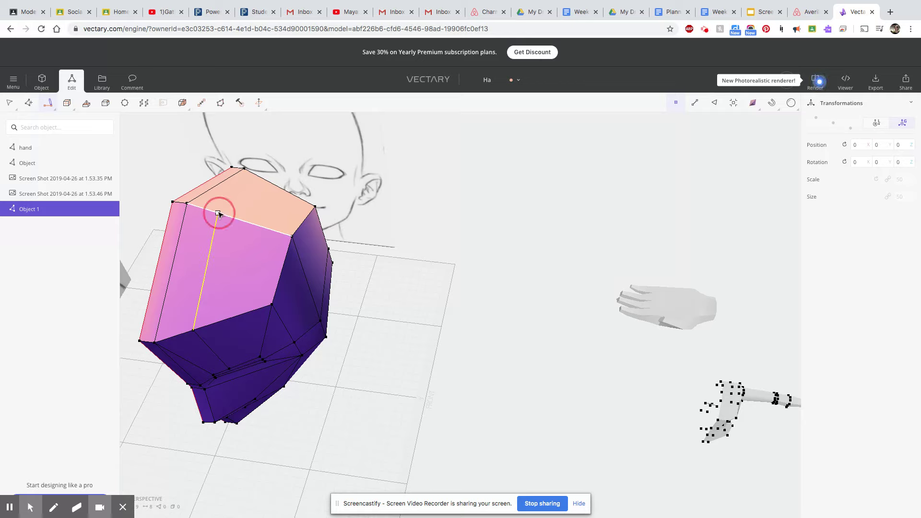
left_click(265, 180)
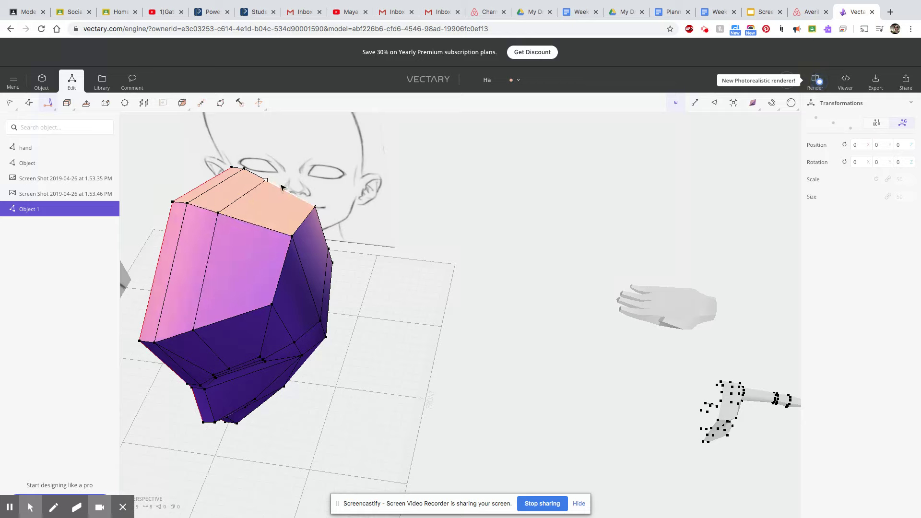
Continue the cut down the back of the head through both horizontal edges to the lower edge of the rear face
mouse_move(397, 271)
right_mouse_down()
mouse_move(373, 288)
mouse_move(236, 222)
mouse_move(51, 220)
mouse_move(660, 439)
right_mouse_up()
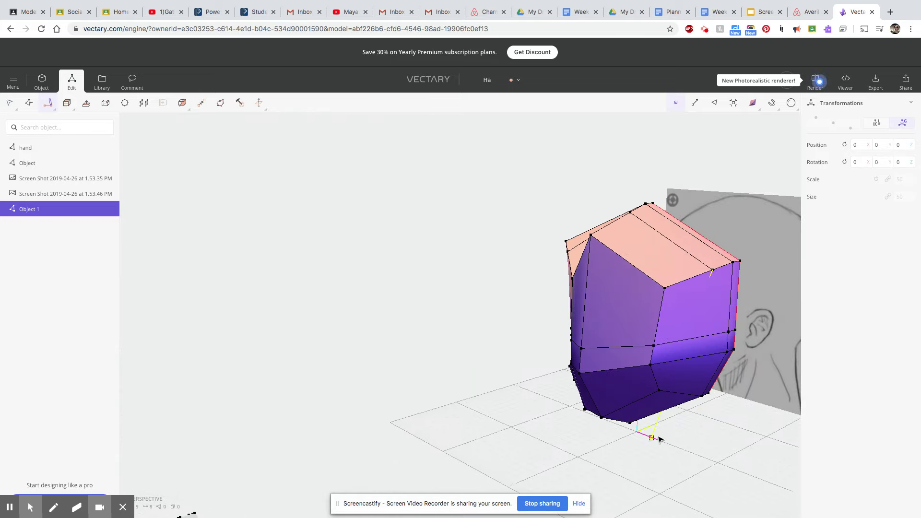
left_click(708, 336)
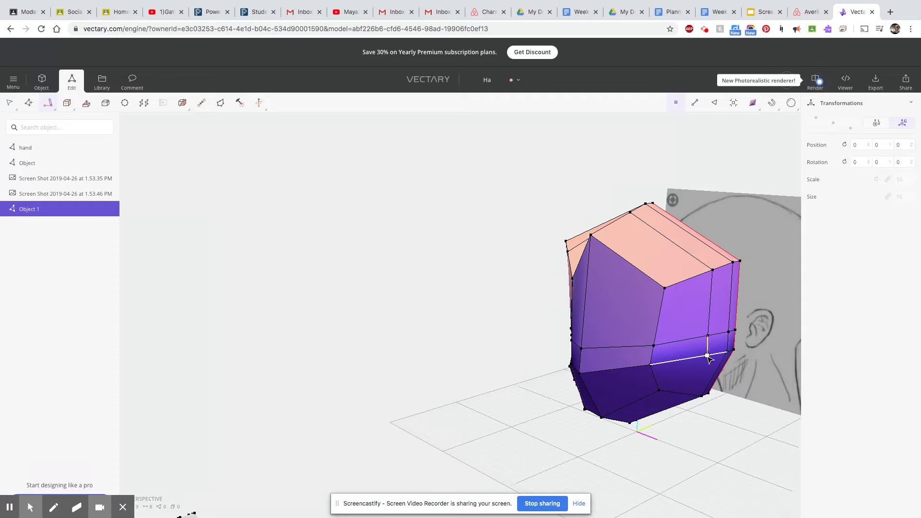
left_click(708, 357)
right_click_drag(740, 498, 726, 439)
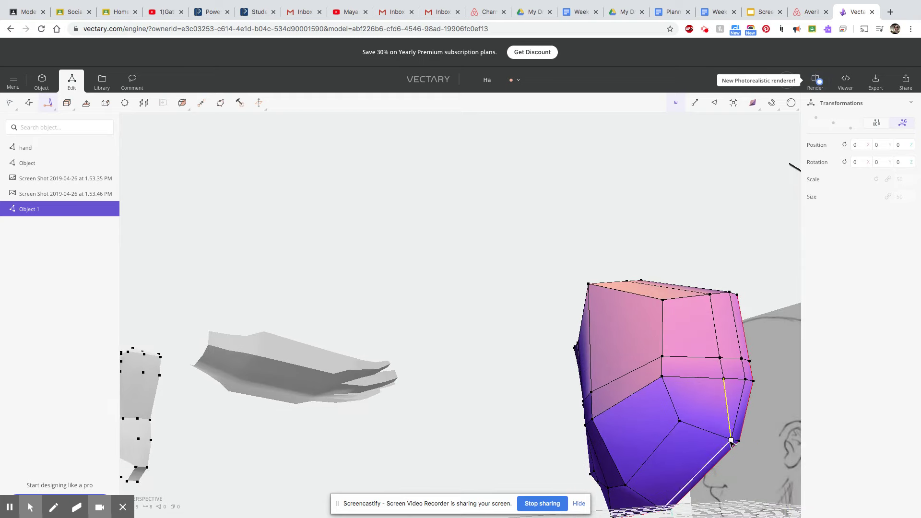
left_click(713, 434)
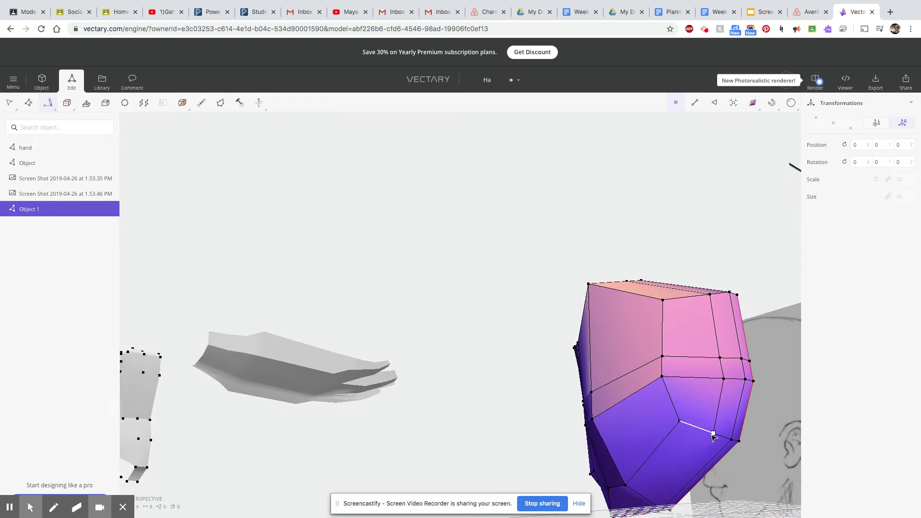
Continue the cut from the lower rear edge across the underside of the head to the lower edge of the jaw
left_click(651, 500)
scroll(721, 490, "up", 3)
mouse_move(721, 492)
right_mouse_down()
mouse_move(709, 487)
mouse_move(798, 509)
mouse_move(859, 469)
mouse_move(646, 475)
right_mouse_up()
mouse_move(450, 476)
right_mouse_down()
mouse_move(451, 410)
mouse_move(432, 384)
mouse_move(468, 497)
mouse_move(458, 287)
mouse_move(451, 312)
right_mouse_up()
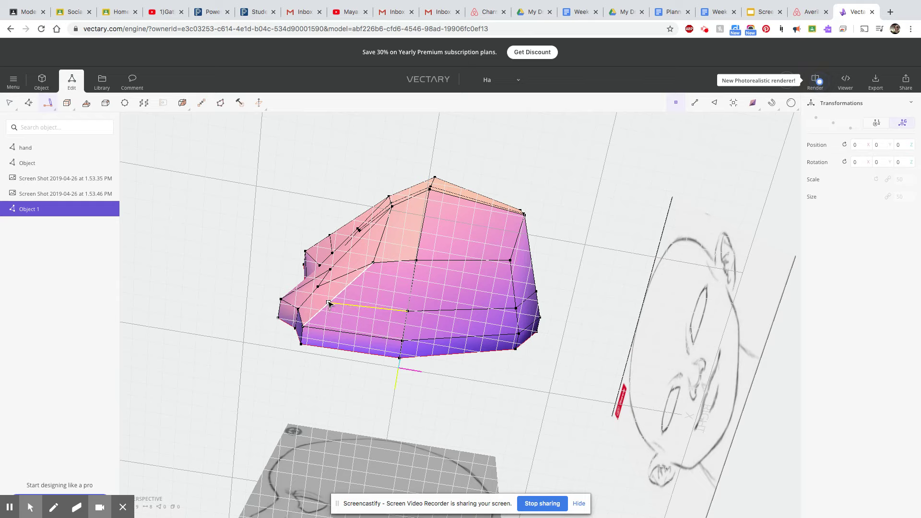
left_click(330, 304)
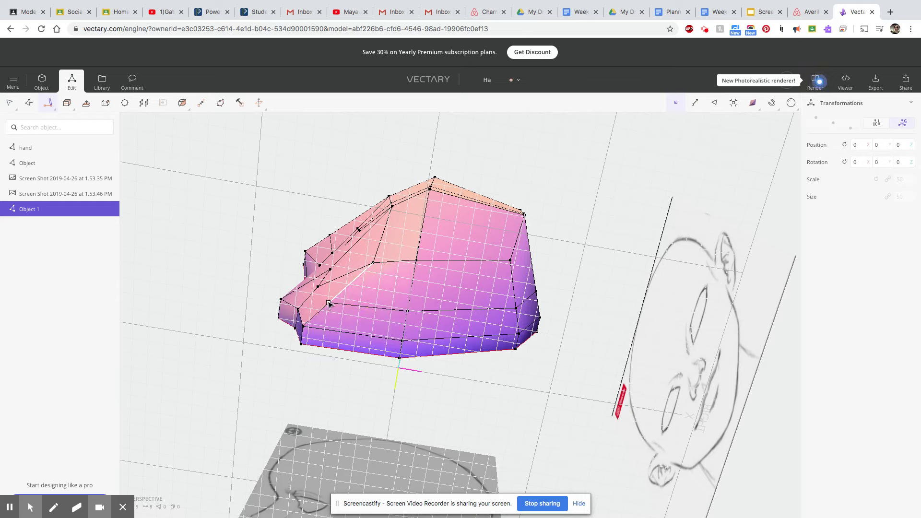
left_click(331, 326)
Continue the cut up over the chin, mouth and cheek to the middle vertex of the eye socket's upper edge and finish it
right_click_drag(329, 319, 483, 431)
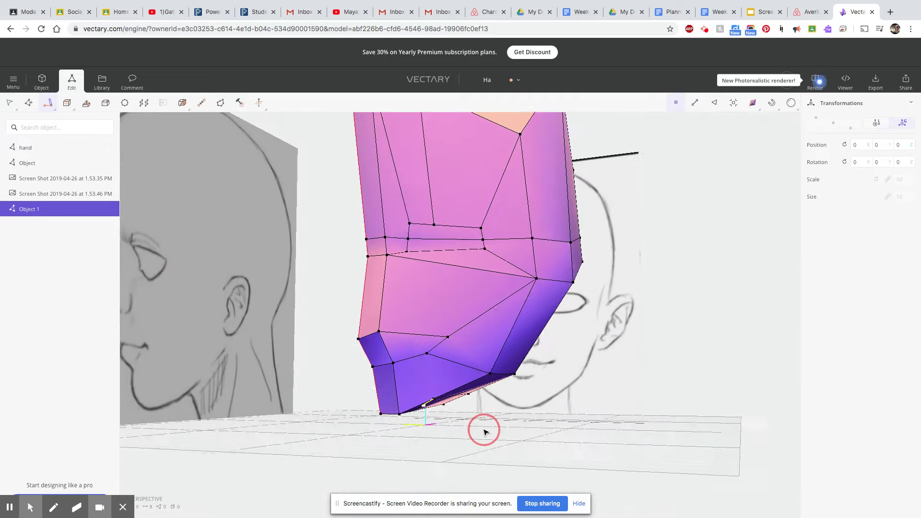
left_click(408, 360)
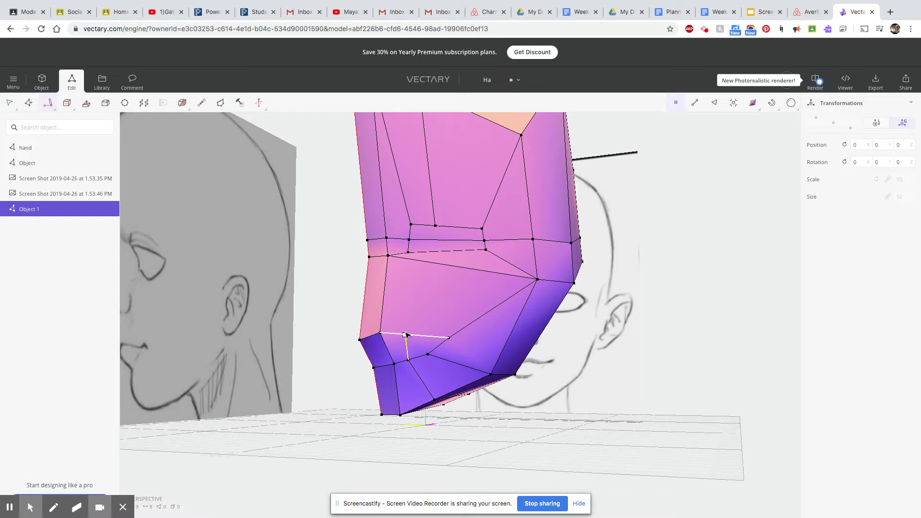
left_click(405, 334)
left_click(433, 263)
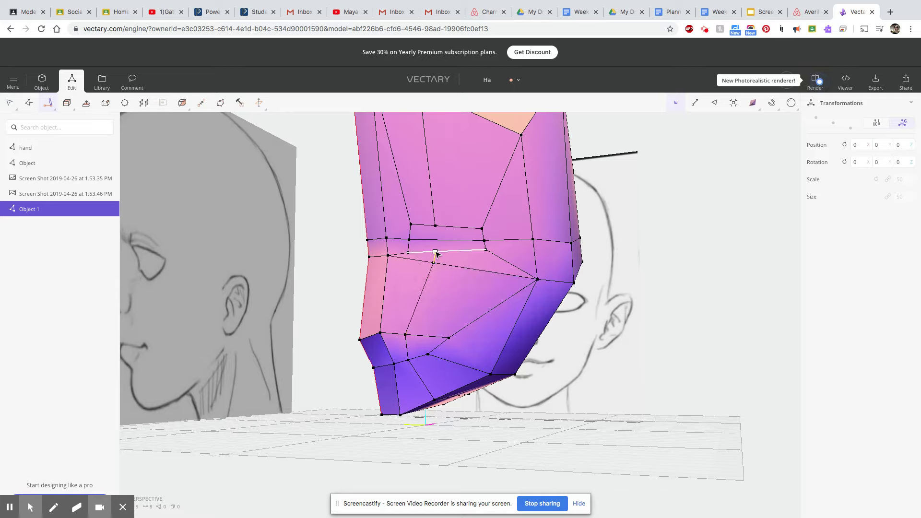
left_click(435, 226)
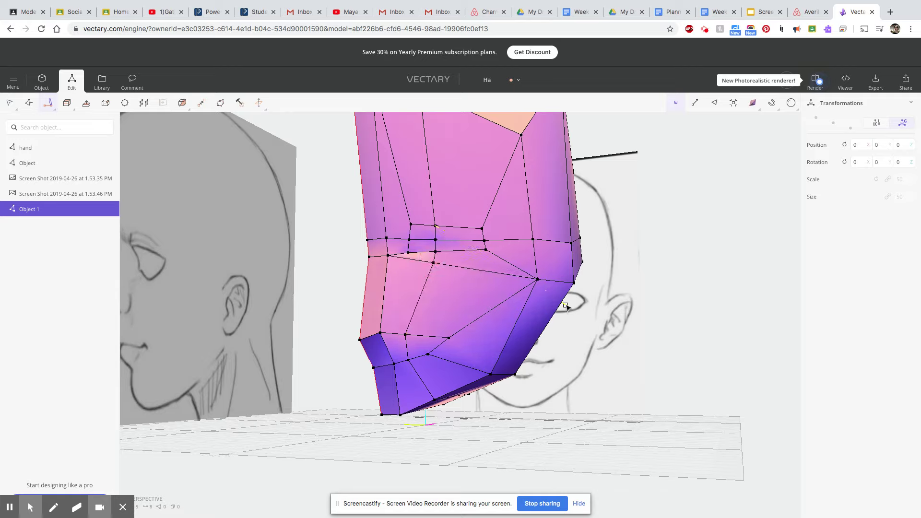
key("Return")
Lower the eye socket's upper inner corner vertex and push it back into the head
left_click_drag(565, 306, 566, 354)
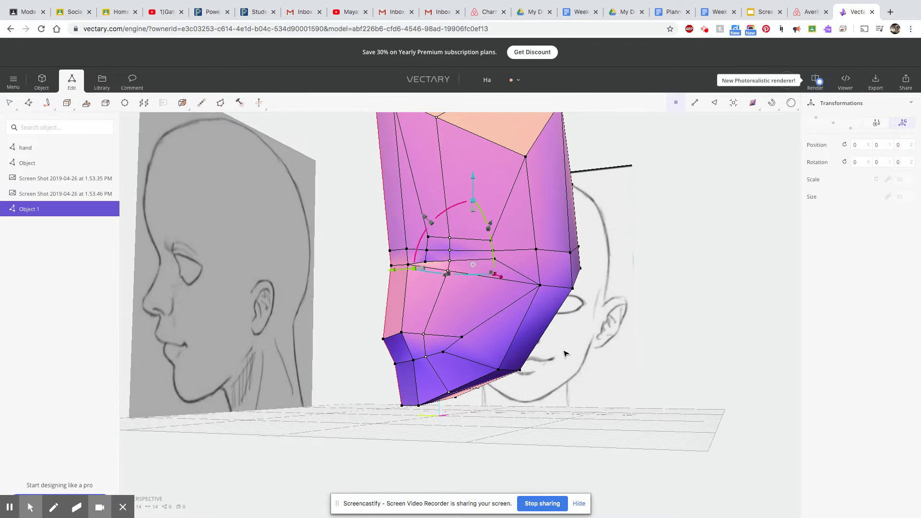
mouse_move(621, 401)
left_mouse_down()
mouse_move(391, 446)
mouse_move(358, 488)
mouse_move(545, 473)
mouse_move(668, 387)
mouse_move(467, 433)
mouse_move(333, 438)
mouse_move(304, 461)
mouse_move(520, 487)
mouse_move(609, 454)
mouse_move(479, 437)
left_mouse_up()
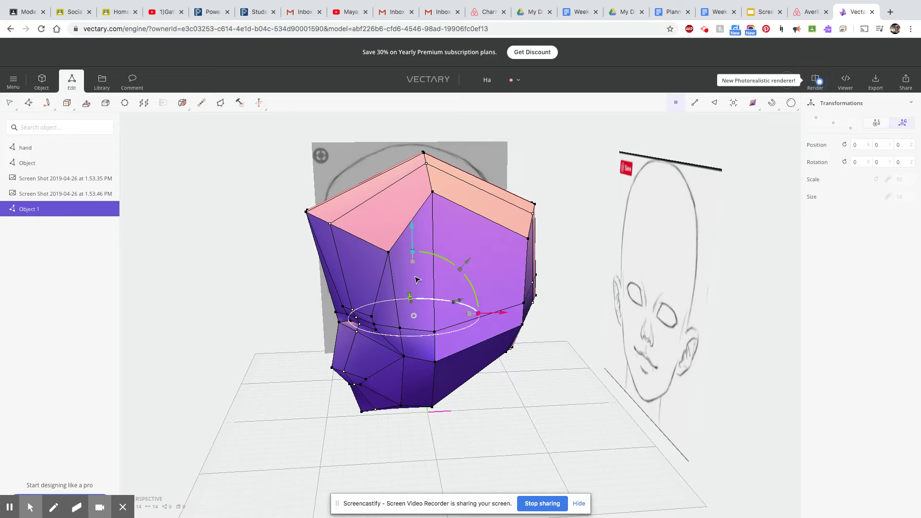
left_click_drag(312, 448, 438, 427)
scroll(433, 415, "up", 5)
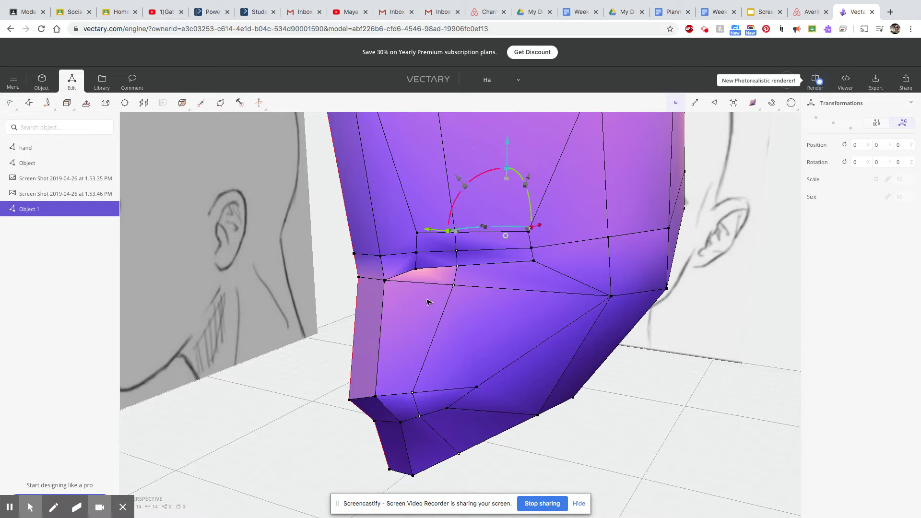
left_click(417, 233)
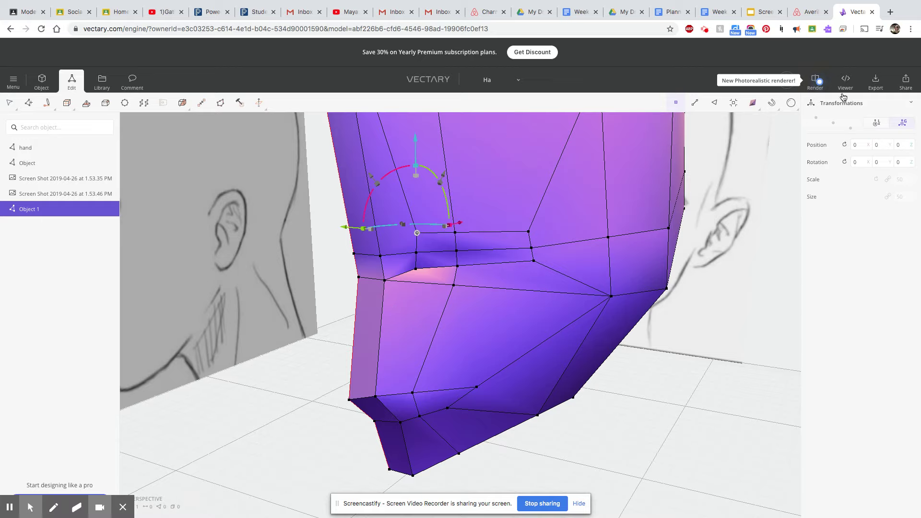
mouse_move(773, 103)
left_click(417, 233)
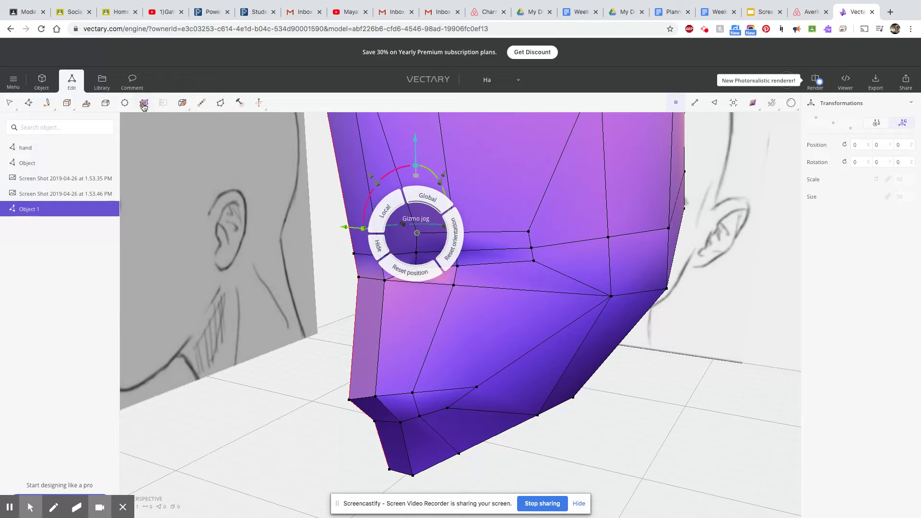
mouse_move(189, 108)
scroll(535, 257, "up", 3)
right_click_drag(536, 312, 422, 305)
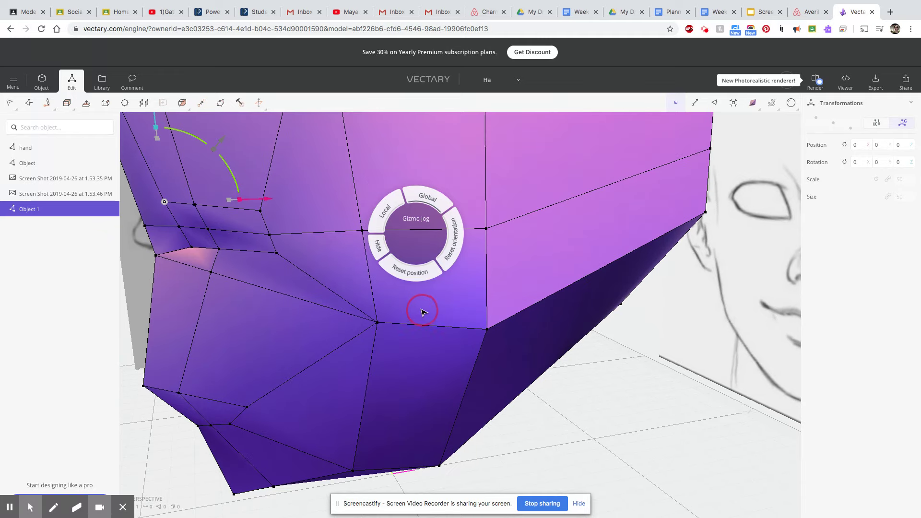
left_click(157, 121)
left_click_drag(157, 121, 159, 141)
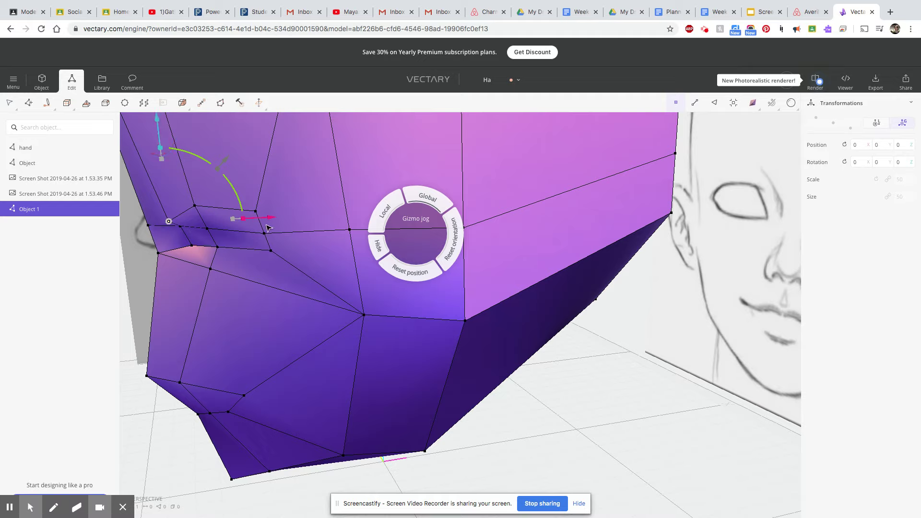
left_click_drag(253, 220, 270, 218)
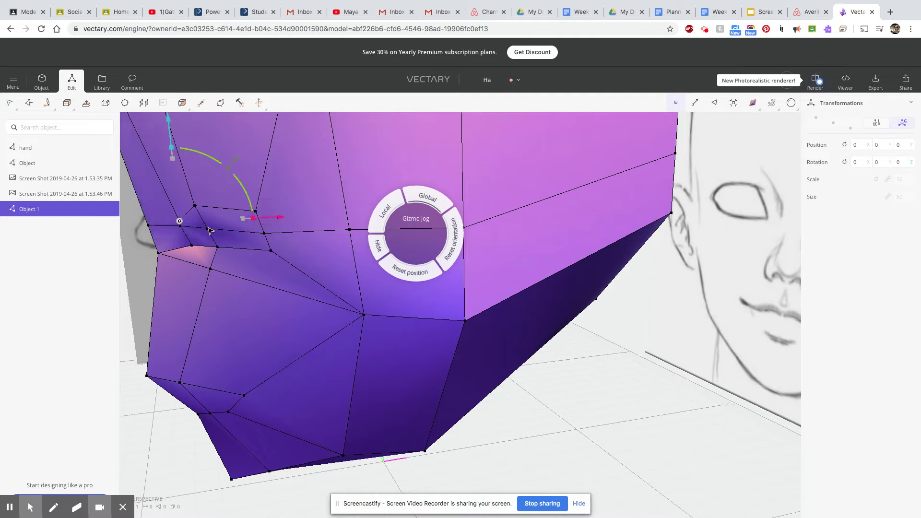
Refine the upper inner corner vertex of the eye socket by adjusting its depth and raising it slightly
left_click_drag(192, 246, 280, 248)
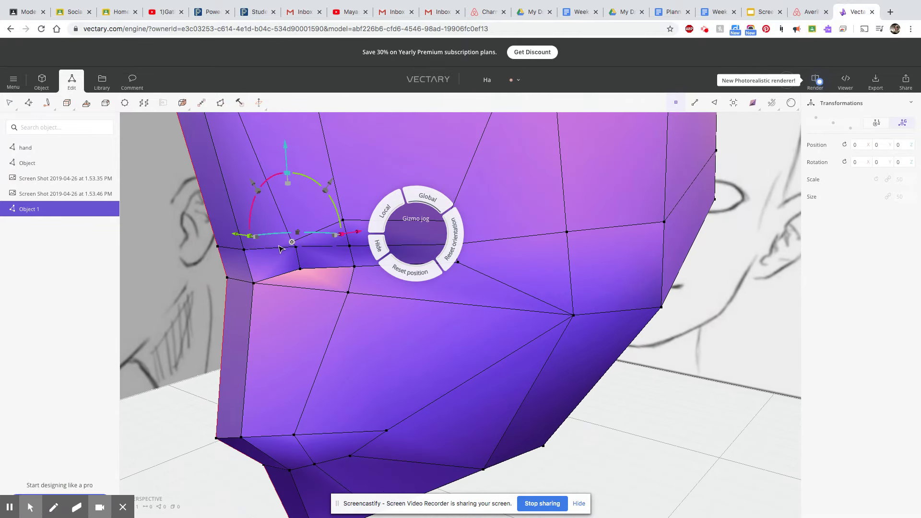
left_click_drag(349, 317, 263, 317)
left_click_drag(230, 248, 250, 242)
mouse_move(194, 321)
left_mouse_down()
mouse_move(259, 321)
mouse_move(206, 327)
mouse_move(154, 318)
left_mouse_up()
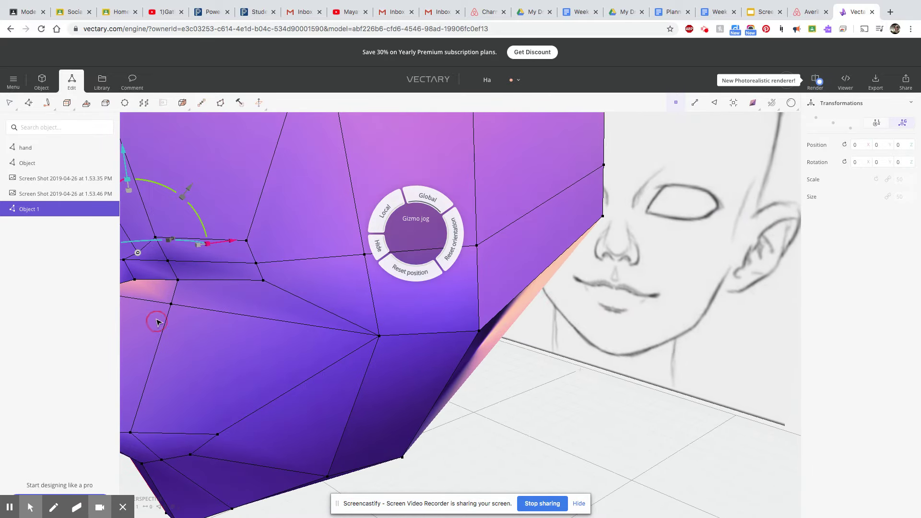
left_click(123, 165)
left_click_drag(124, 165, 121, 158)
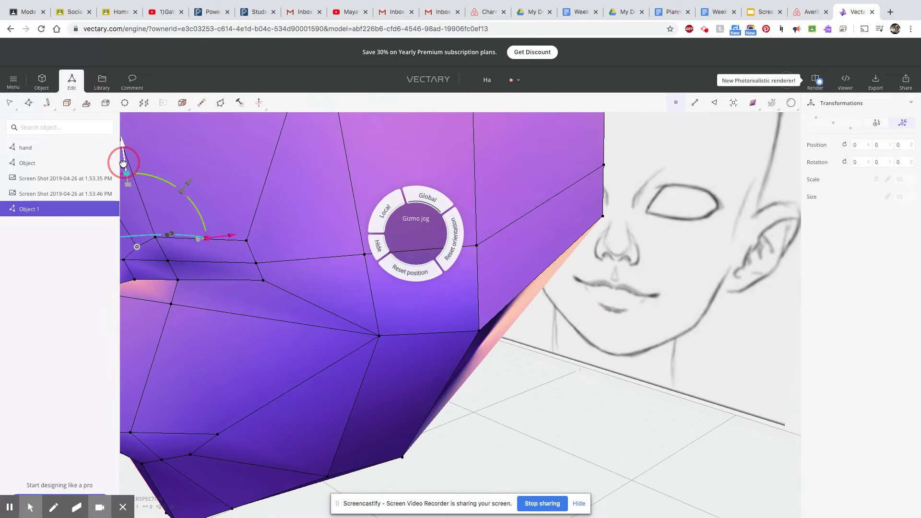
left_click(270, 307)
left_click_drag(270, 307, 389, 324)
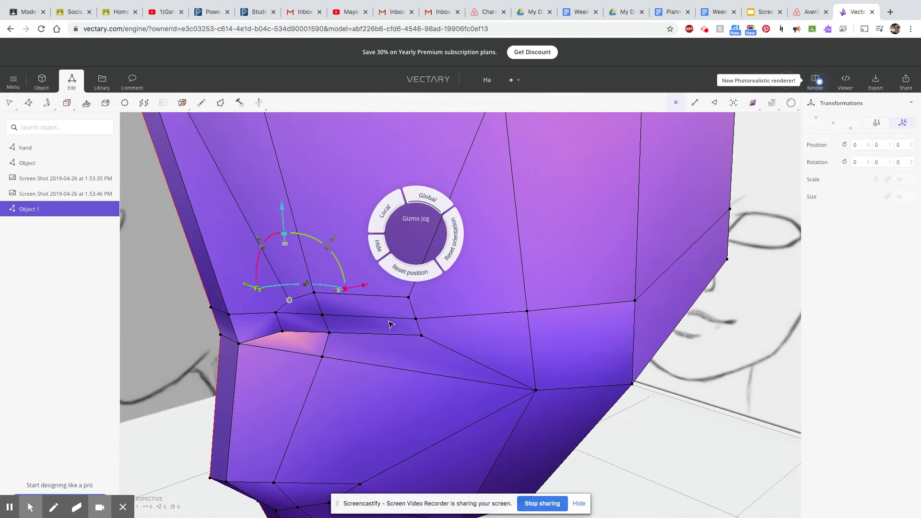
Lower the eye socket's upper outer corner vertex and adjust the depth of the upper inner corner vertex
left_click(409, 298)
mouse_move(405, 218)
left_mouse_down()
mouse_move(407, 238)
mouse_move(407, 230)
left_mouse_up()
mouse_move(478, 350)
left_mouse_down()
mouse_move(444, 397)
mouse_move(393, 376)
left_mouse_up()
mouse_move(490, 380)
left_mouse_down()
mouse_move(386, 366)
mouse_move(397, 367)
left_mouse_up()
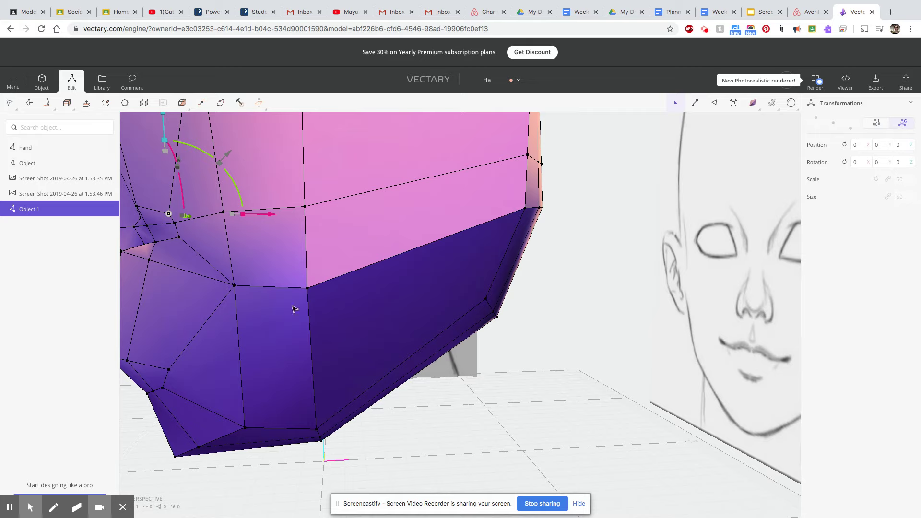
left_click(140, 221)
left_click_drag(222, 218, 222, 219)
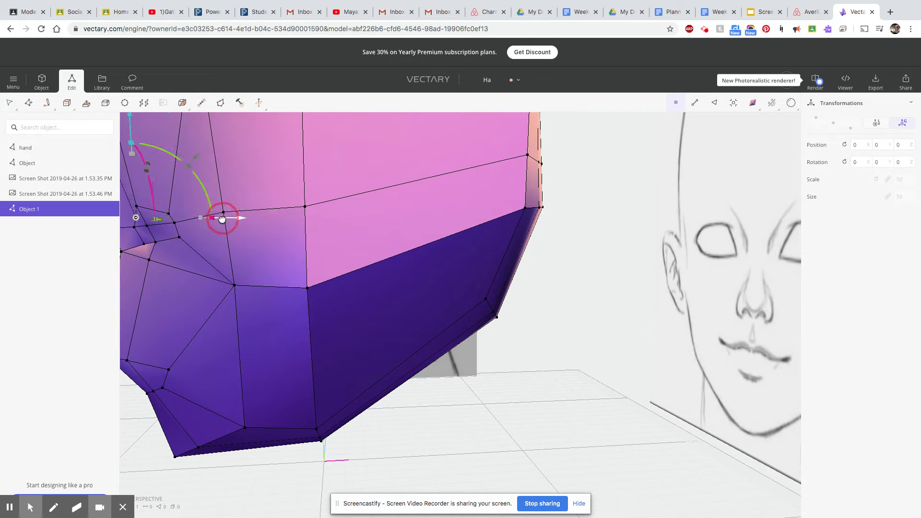
Raise the eye socket's lower outer corner vertex slightly and pull it forward toward the face
left_click(180, 239)
left_click_drag(175, 155, 175, 149)
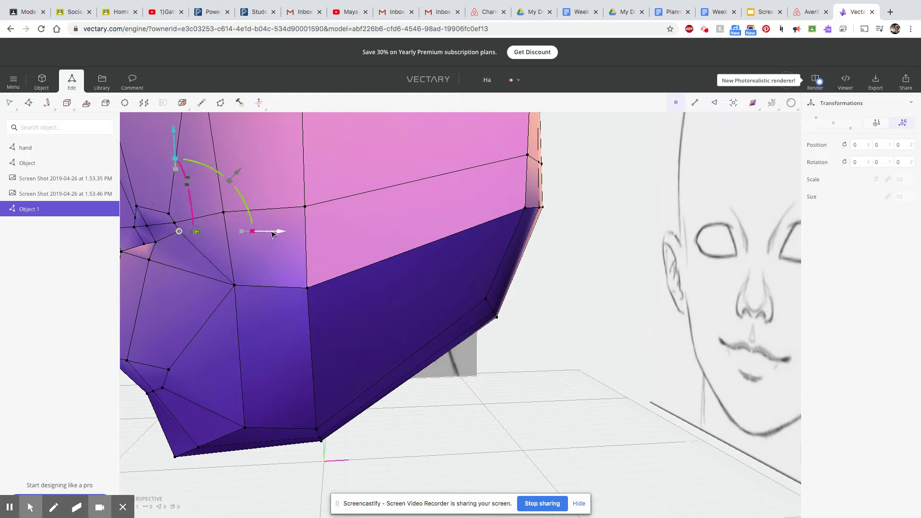
right_click_drag(187, 274, 426, 291)
mouse_move(460, 293)
left_mouse_down()
mouse_move(441, 295)
mouse_move(446, 300)
left_mouse_up()
mouse_move(549, 339)
right_mouse_down()
mouse_move(432, 329)
mouse_move(325, 260)
right_mouse_up()
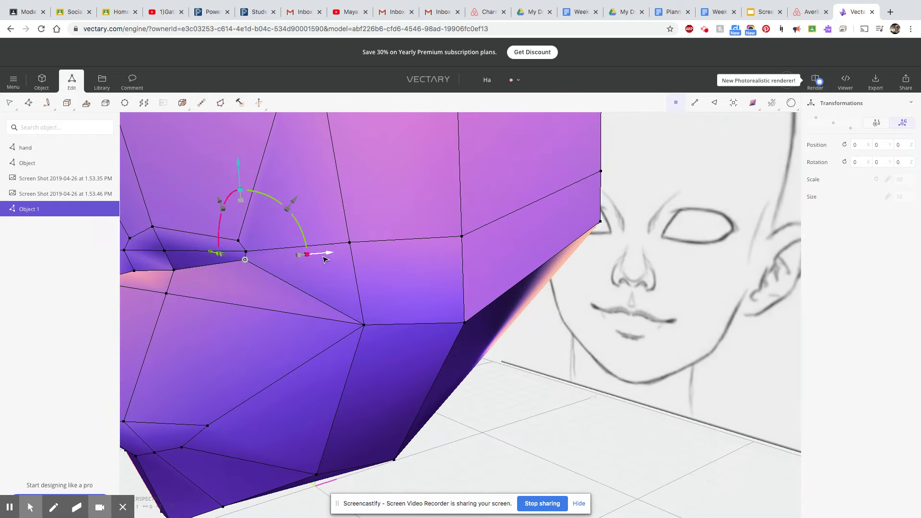
left_click_drag(322, 256, 307, 262)
mouse_move(217, 386)
right_mouse_down()
mouse_move(374, 361)
mouse_move(504, 384)
mouse_move(263, 382)
mouse_move(130, 367)
mouse_move(120, 387)
mouse_move(226, 383)
mouse_move(221, 365)
right_mouse_up()
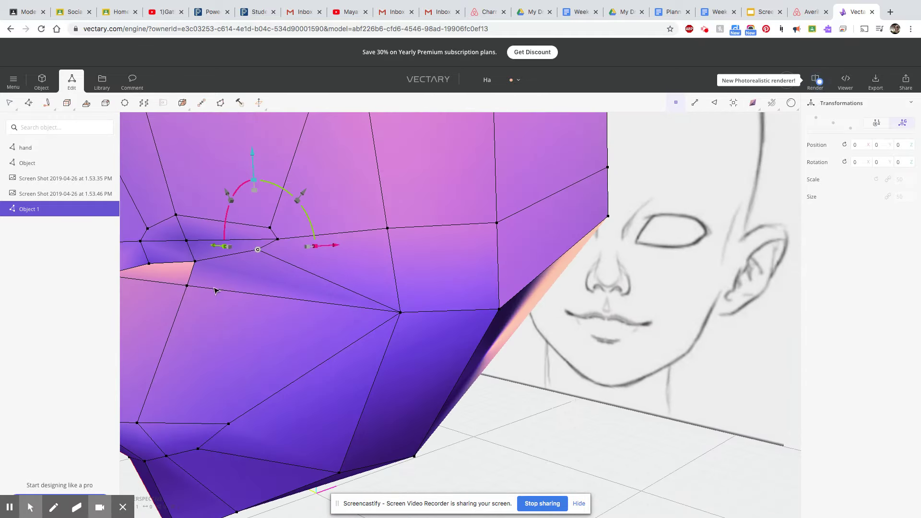
Dismiss the premium offer and pull the middle vertex of the eye socket's lower edge forward
left_click(195, 262)
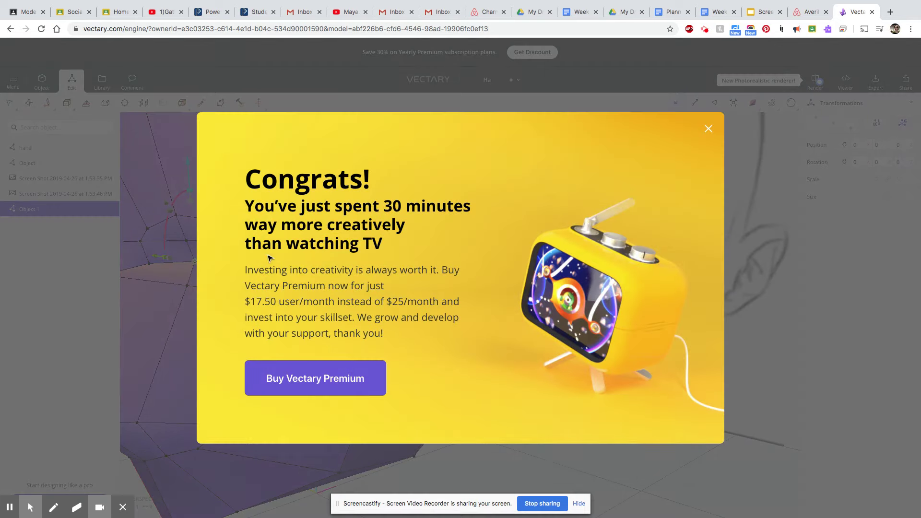
left_click(708, 129)
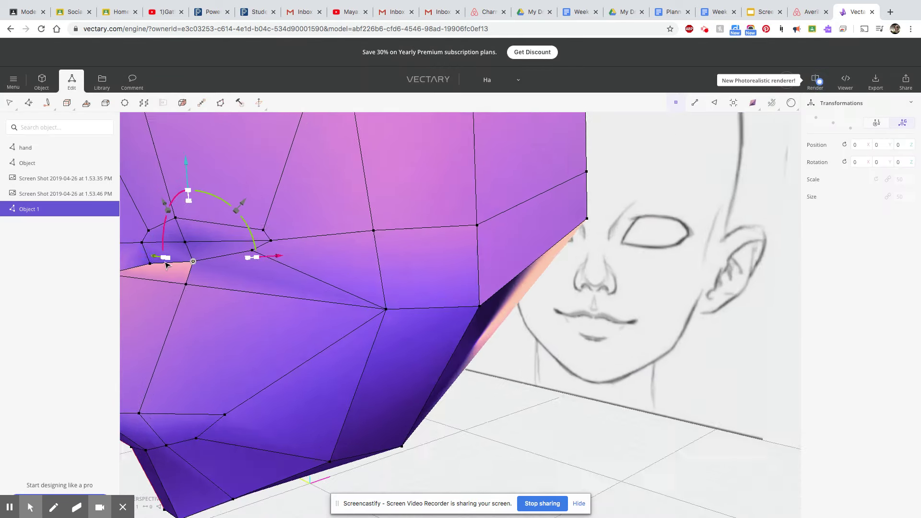
scroll(163, 263, "up", 5)
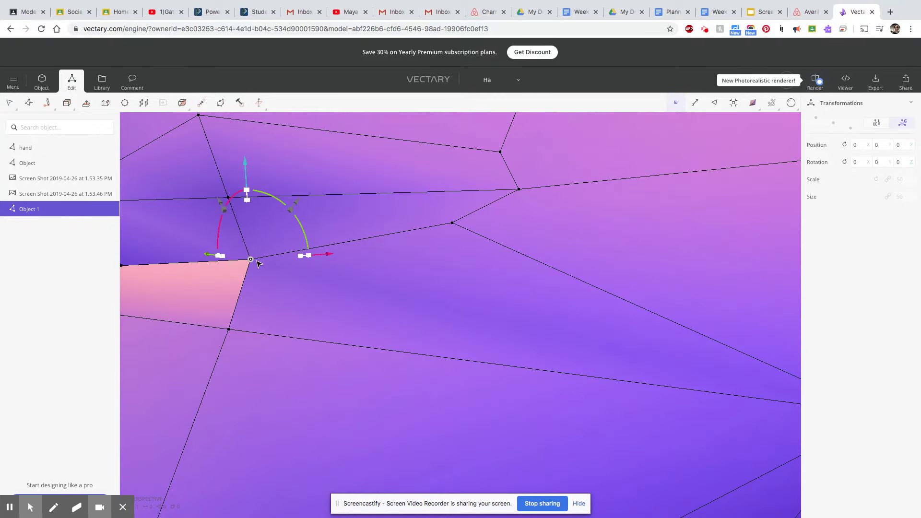
left_click_drag(250, 260, 223, 265)
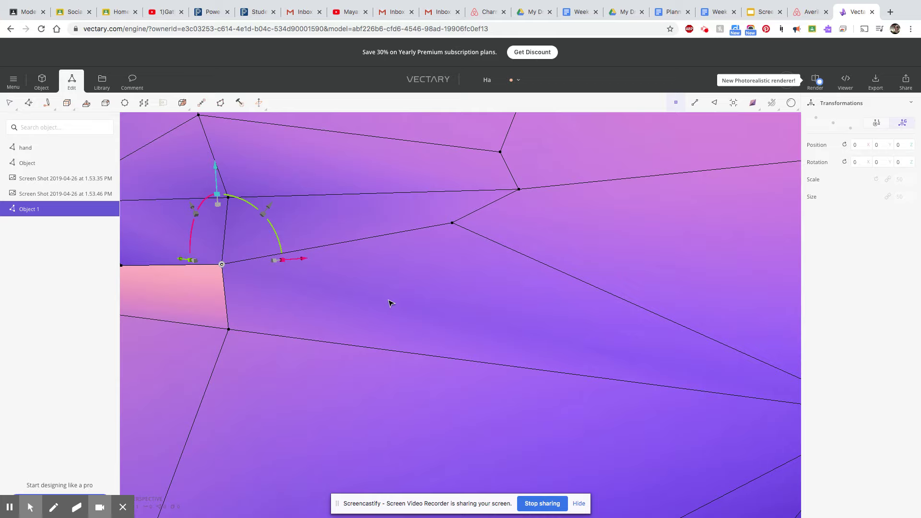
Set the rendering style to Wired and line up the head with the front sketch in the front view
scroll(390, 303, "down", 3)
left_click_drag(407, 326, 305, 342)
mouse_move(377, 330)
left_mouse_down()
mouse_move(582, 327)
mouse_move(594, 366)
mouse_move(689, 376)
mouse_move(724, 354)
mouse_move(696, 341)
mouse_move(726, 366)
mouse_move(734, 309)
mouse_move(690, 344)
left_mouse_up()
scroll(689, 343, "down", 5)
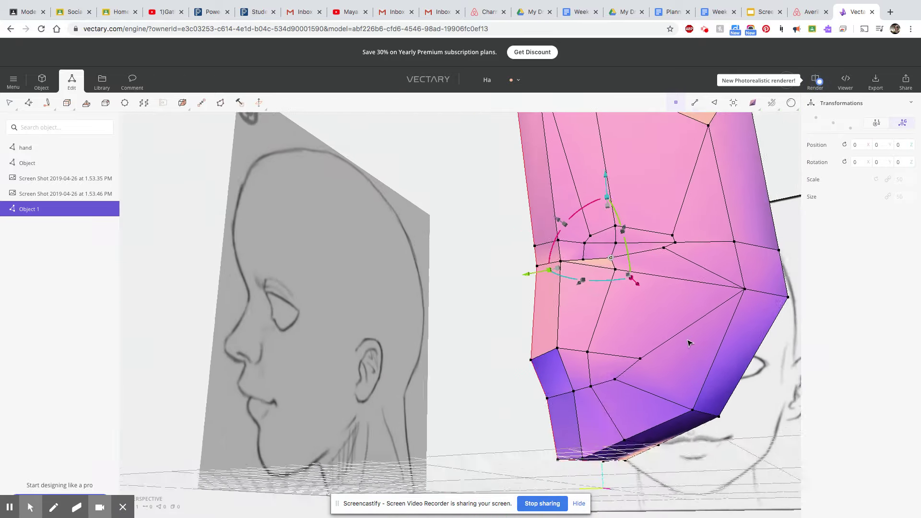
mouse_move(755, 102)
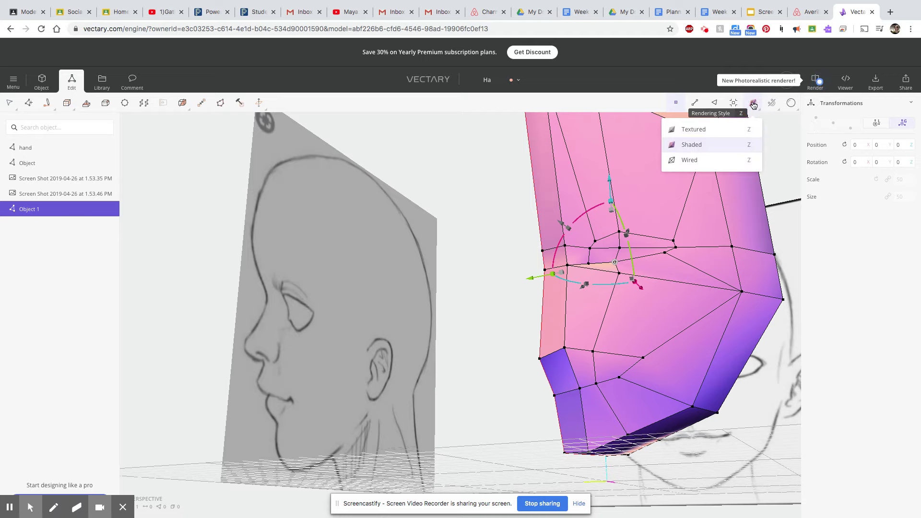
left_click(695, 158)
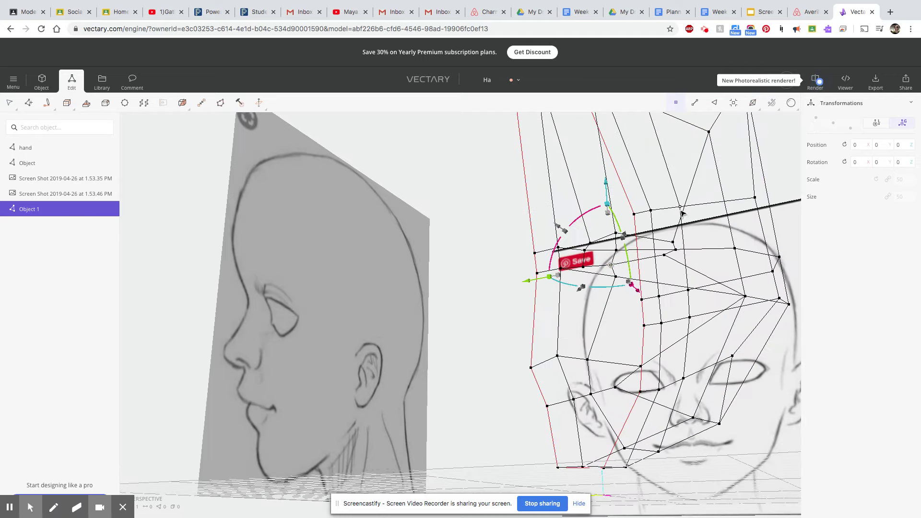
mouse_move(658, 238)
right_mouse_down()
mouse_move(740, 298)
mouse_move(713, 281)
mouse_move(717, 288)
mouse_move(678, 312)
mouse_move(716, 299)
mouse_move(688, 320)
mouse_move(688, 278)
right_mouse_up()
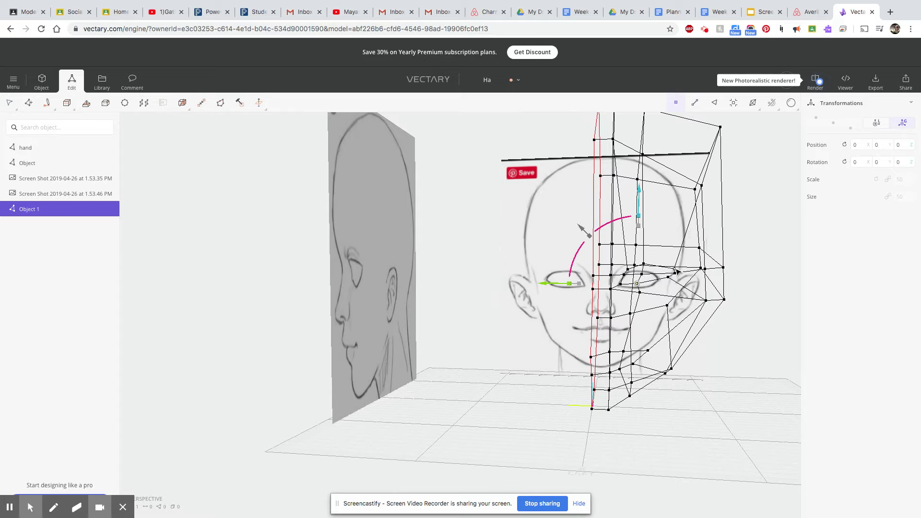
right_click_drag(665, 278, 695, 327)
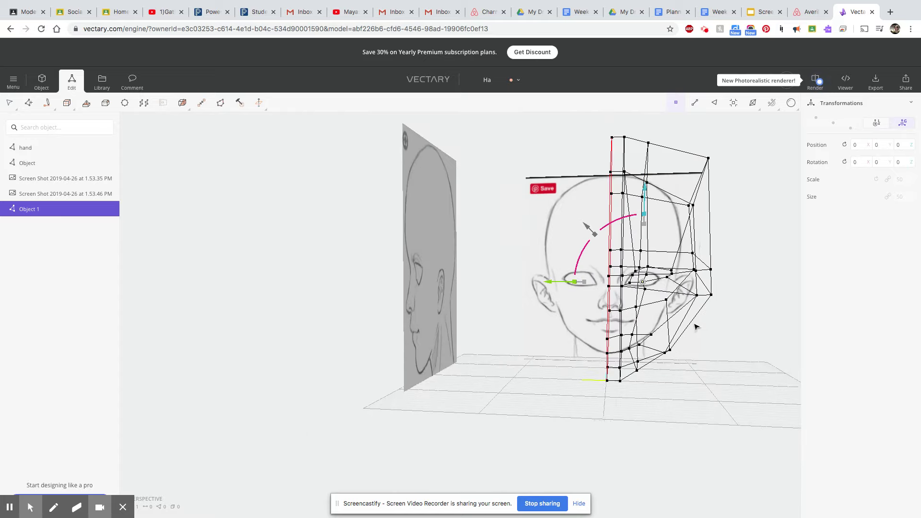
mouse_move(788, 344)
right_mouse_down()
mouse_move(649, 354)
mouse_move(649, 343)
mouse_move(650, 351)
mouse_move(659, 347)
right_mouse_up()
scroll(643, 311, "up", 5)
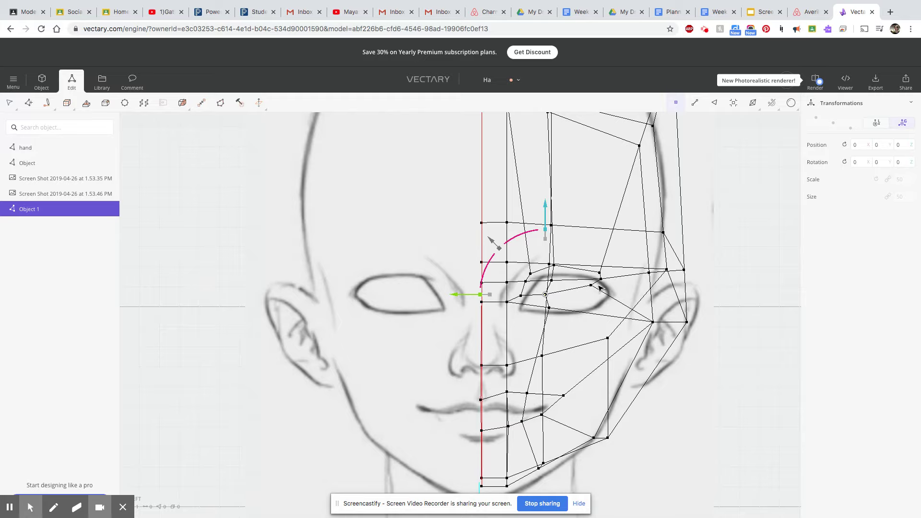
Lower the eye socket's lower outer vertex and lower middle vertex toward the front sketch's lower eyelid
left_click_drag(591, 287, 590, 214)
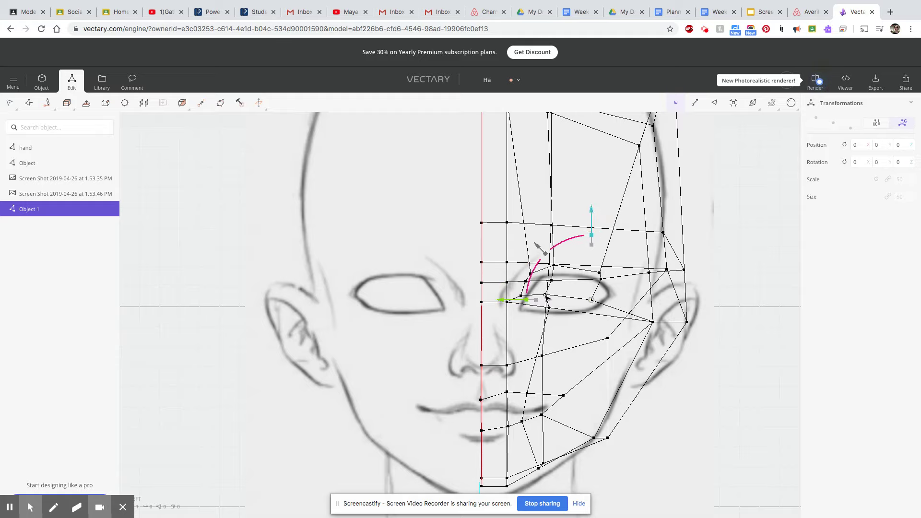
left_click(545, 296)
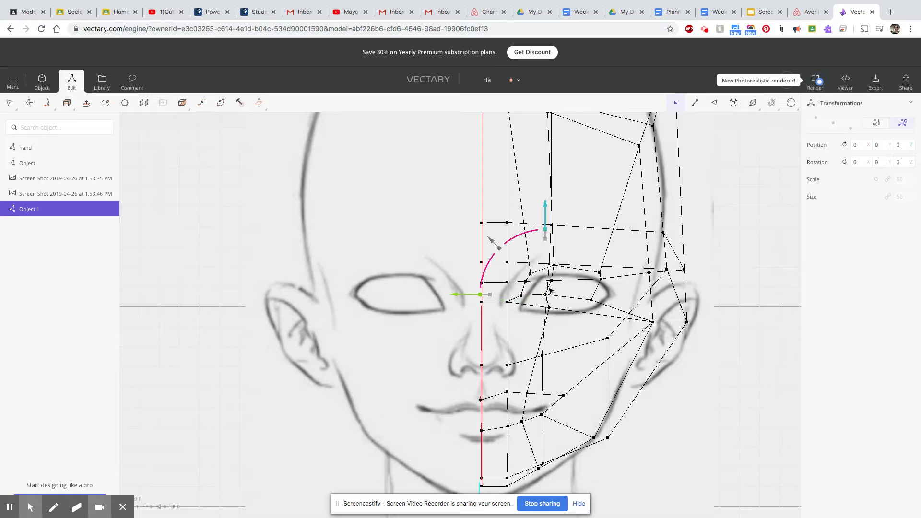
left_click_drag(542, 216, 542, 230)
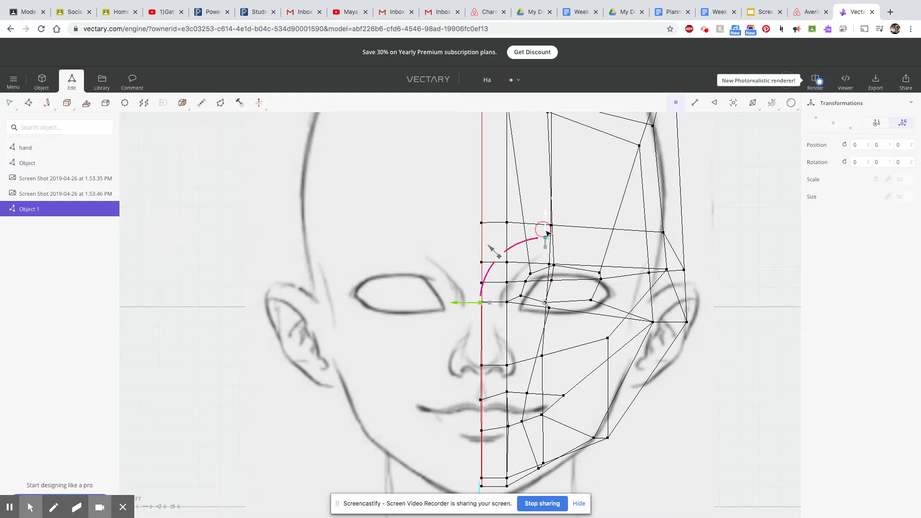
Move the eye socket's outer corner vertex onto the sketched eye corner and lower the upper outer vertex to the eyelid line
left_click(601, 278)
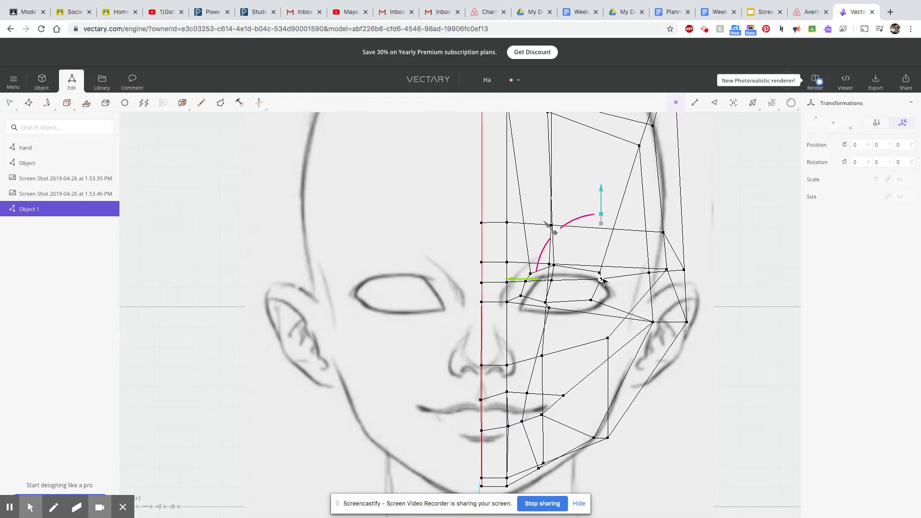
left_click_drag(545, 277, 550, 273)
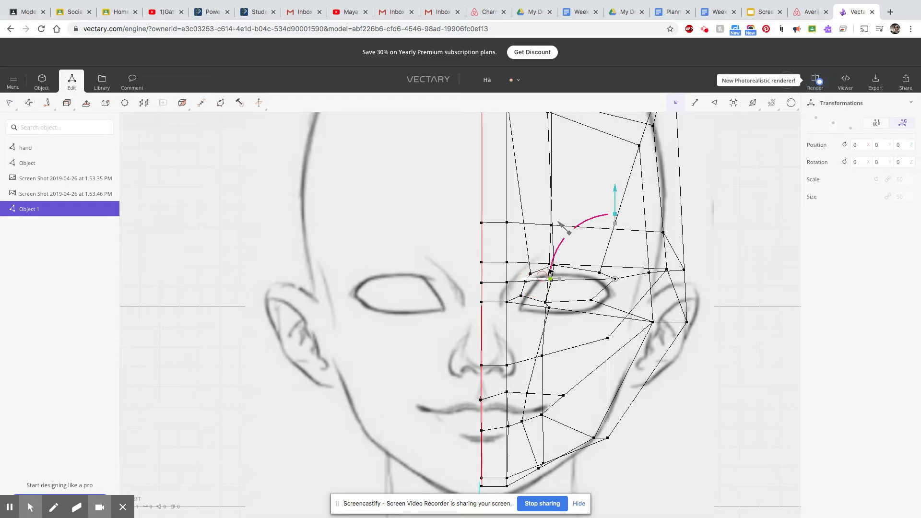
left_click_drag(612, 203, 608, 250)
left_click(600, 273)
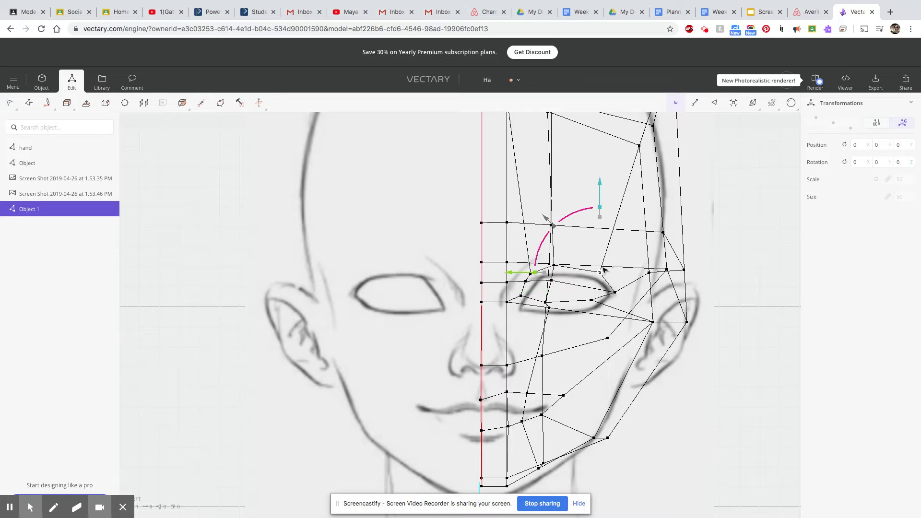
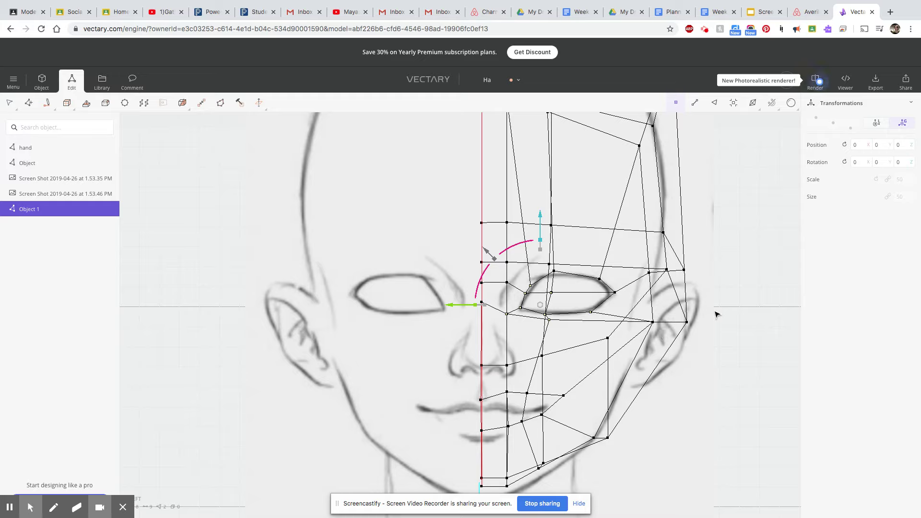
Pull the two side-of-head vertices below eye level and the two at brow level inward toward the sketched head outline
left_click(710, 316)
left_click_drag(709, 319, 567, 321)
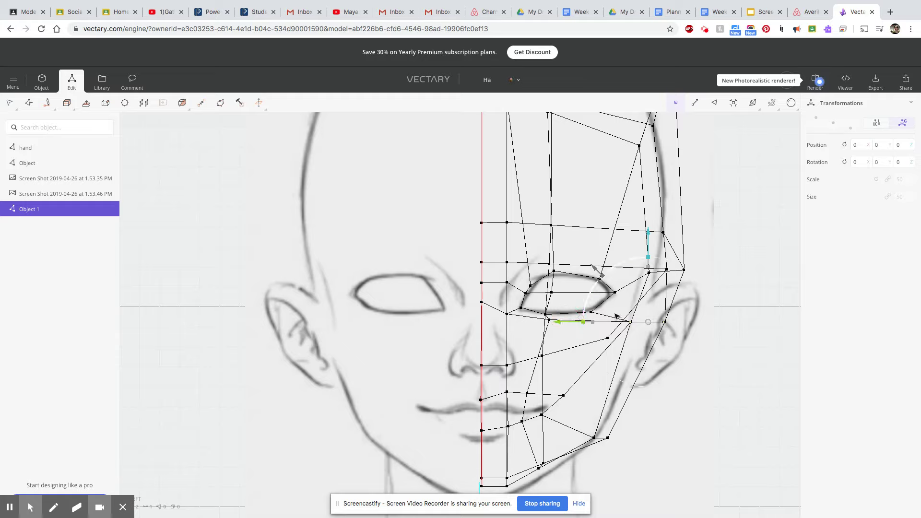
left_click(705, 266)
left_click_drag(704, 264, 581, 272)
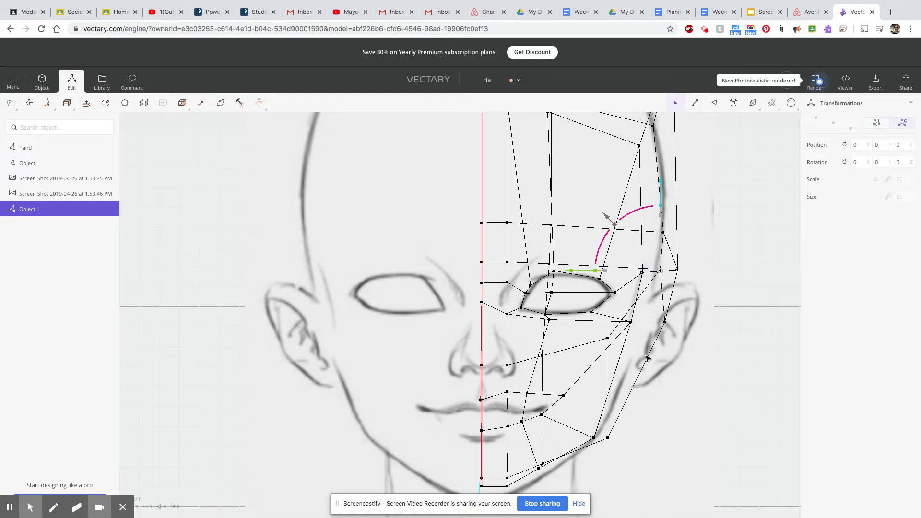
Move the outermost jaw corner vertex inward and slightly up onto the sketched jawline
left_click(608, 437)
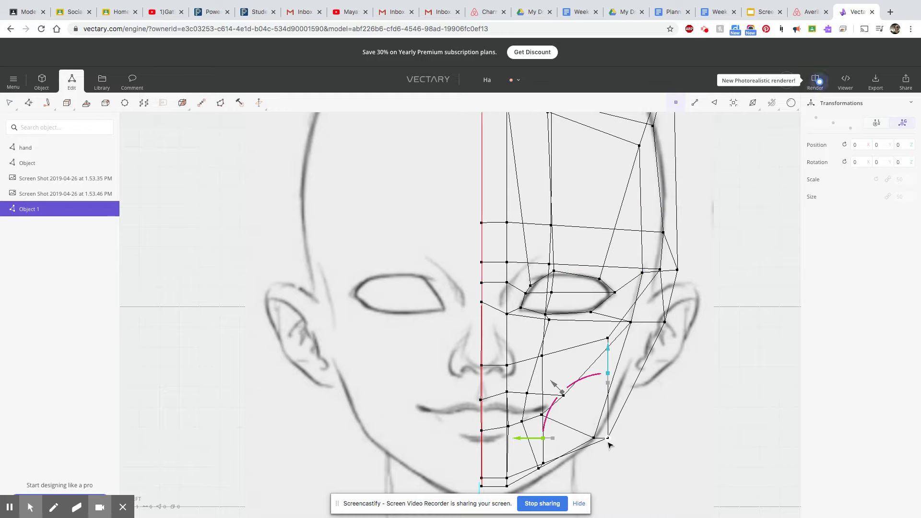
left_click_drag(555, 387, 550, 385)
right_click_drag(693, 491, 664, 487)
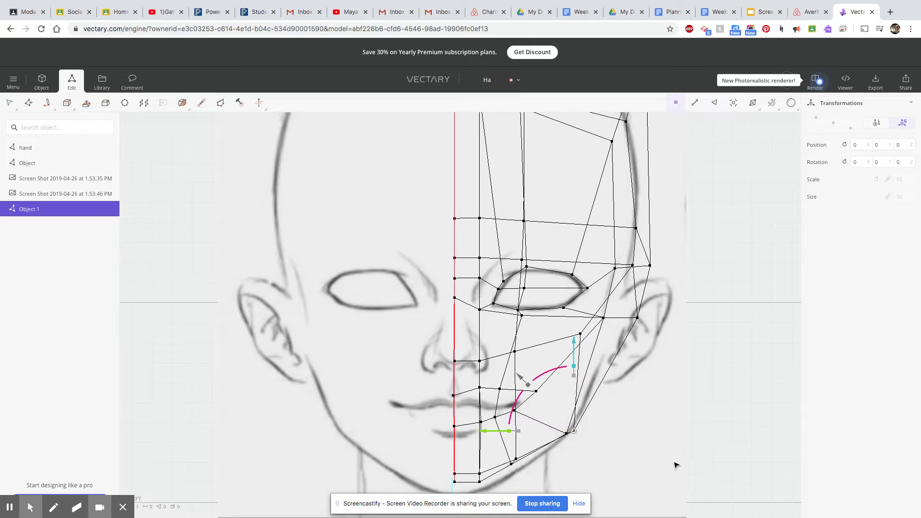
Set the rendering style to Shaded and shift the middle vertex of the eye socket's lower edge slightly outward
left_click(751, 106)
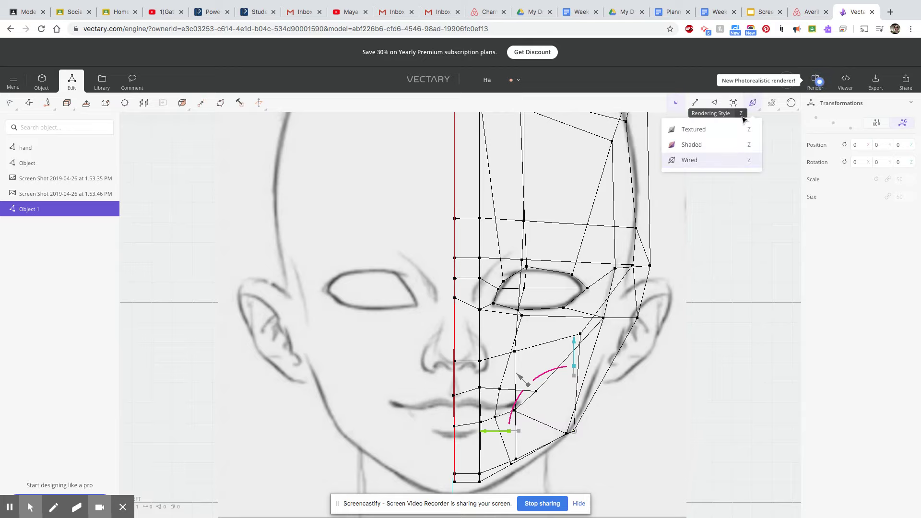
left_click(704, 146)
scroll(730, 380, "down", 1)
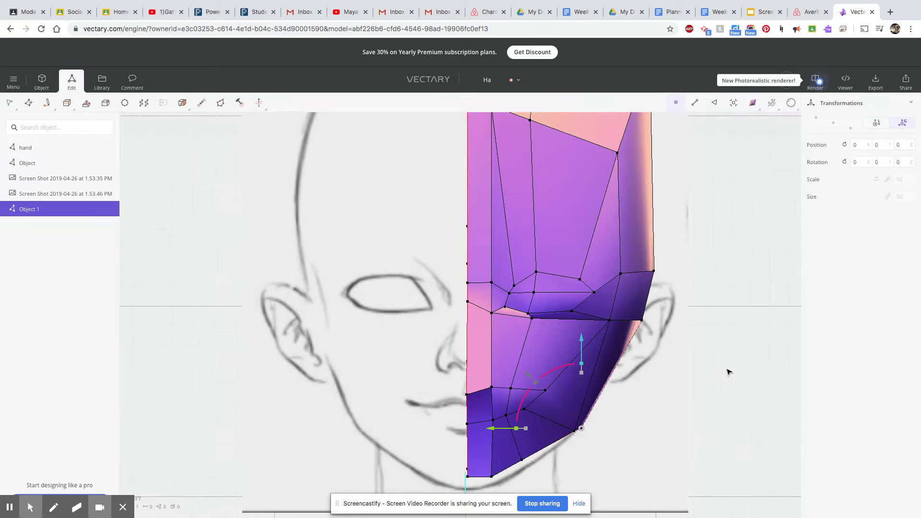
right_click_drag(736, 392, 707, 382)
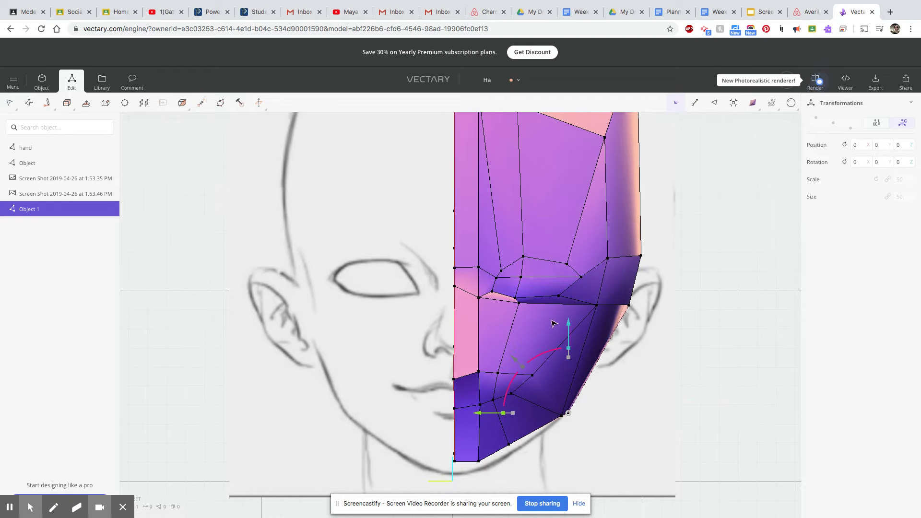
scroll(548, 326, "up", 3)
left_click(492, 279)
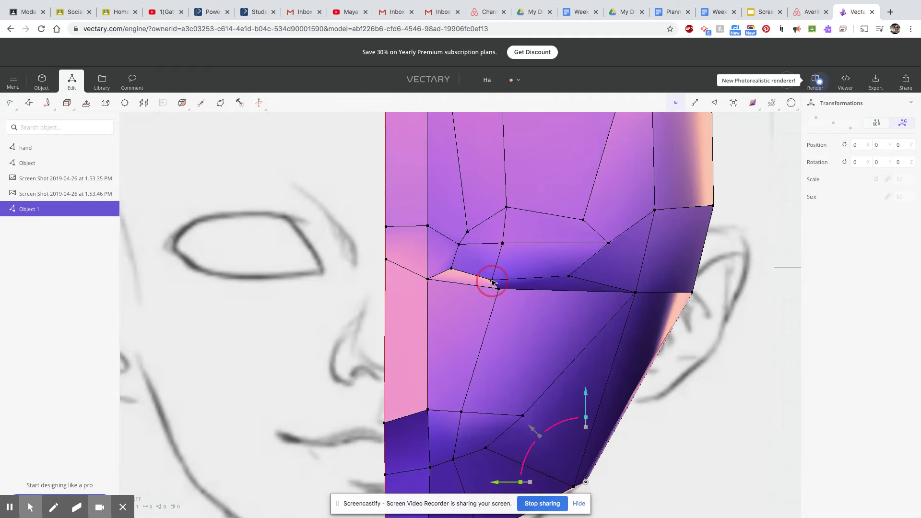
left_click_drag(419, 280, 425, 282)
Select the lower outer, outer corner and upper outer vertices of the eye socket together in the perspective view
right_click_drag(750, 355, 476, 374)
scroll(495, 357, "up", 5)
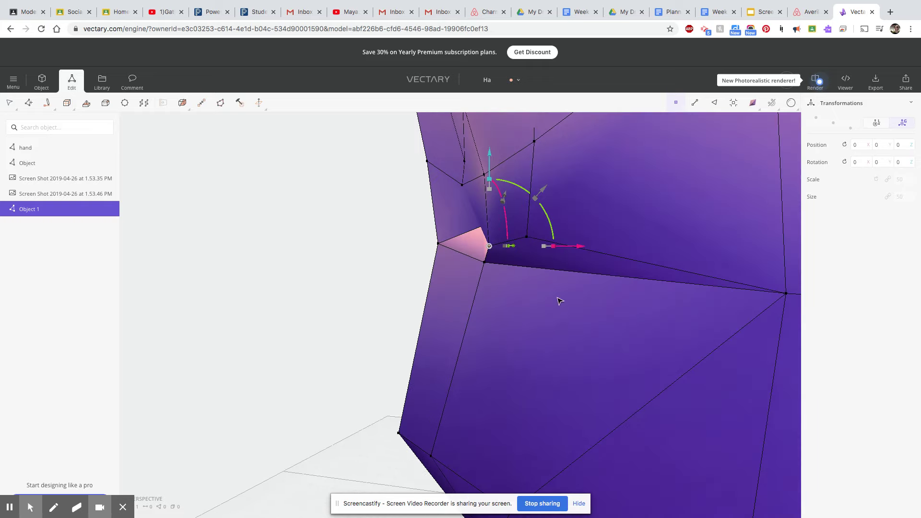
scroll(560, 301, "down", 3)
mouse_move(569, 358)
right_mouse_down()
mouse_move(516, 364)
mouse_move(562, 360)
mouse_move(549, 356)
mouse_move(540, 360)
mouse_move(574, 362)
right_mouse_up()
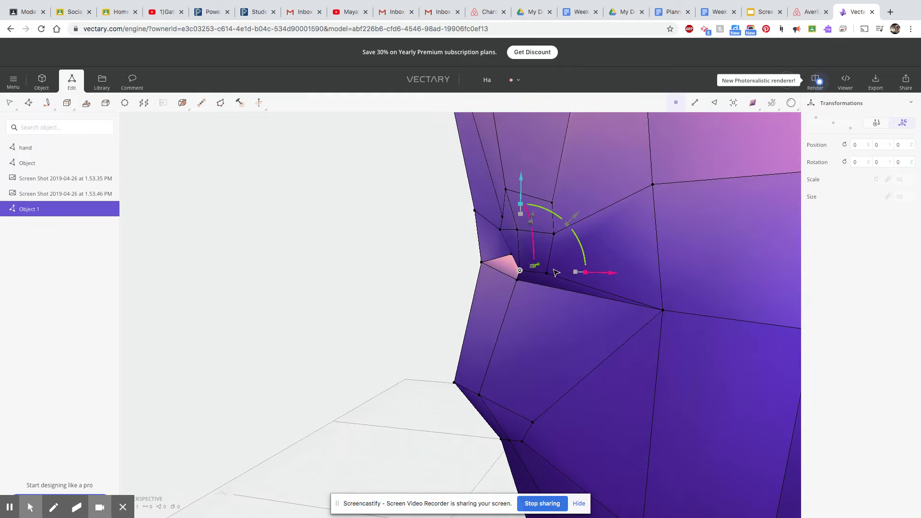
scroll(584, 318, "down", 2)
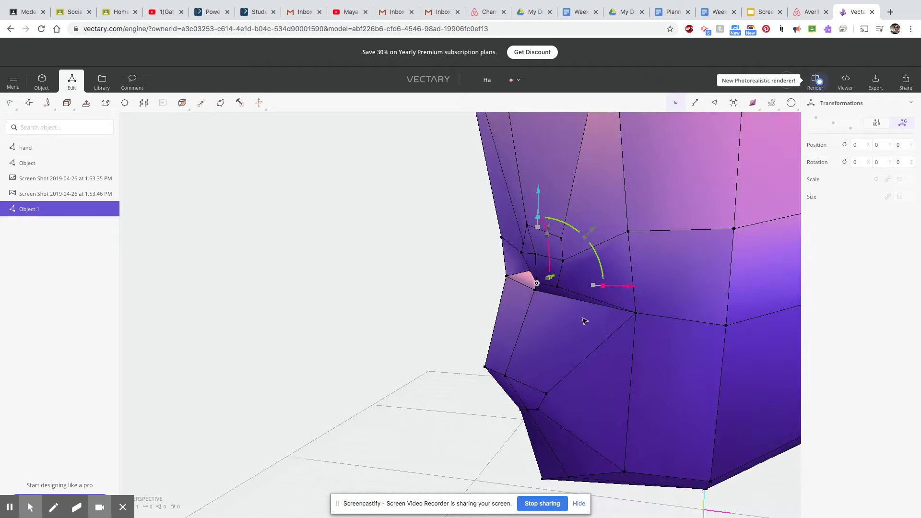
left_click(571, 287)
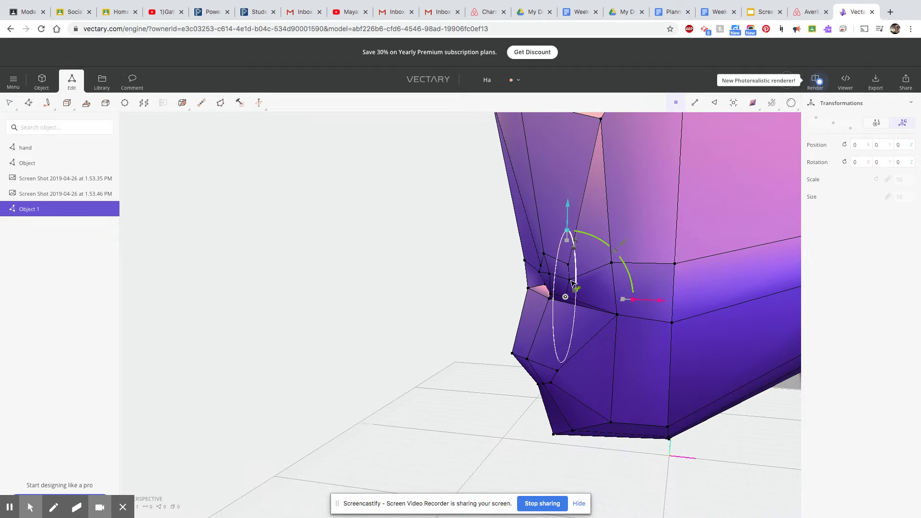
left_click(570, 280, "shift")
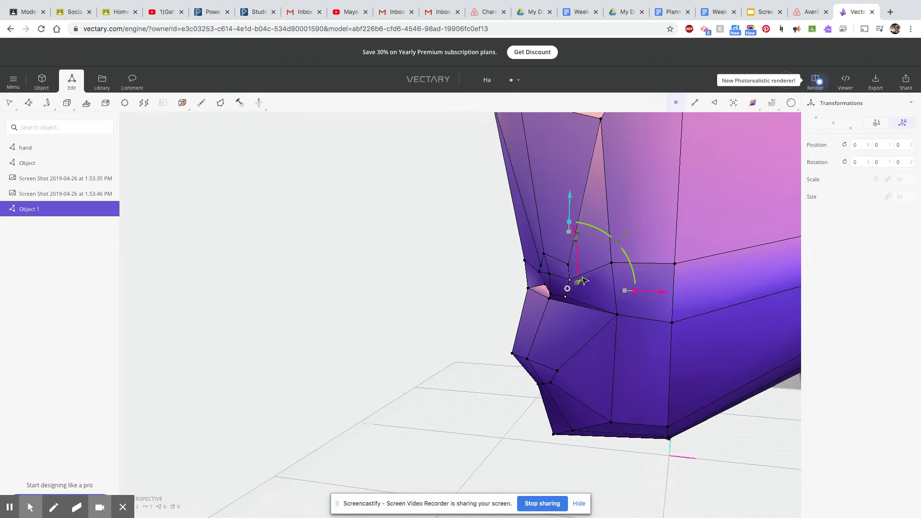
left_click(570, 265, "shift")
Set the rendering style to Wired and line up the head with the profile sketch in the side view
left_click(754, 102)
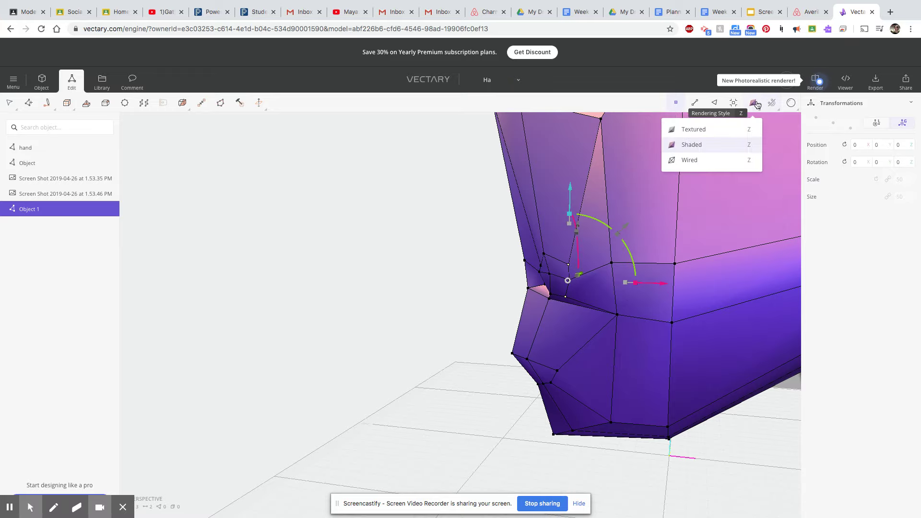
mouse_move(741, 102)
left_click(713, 159)
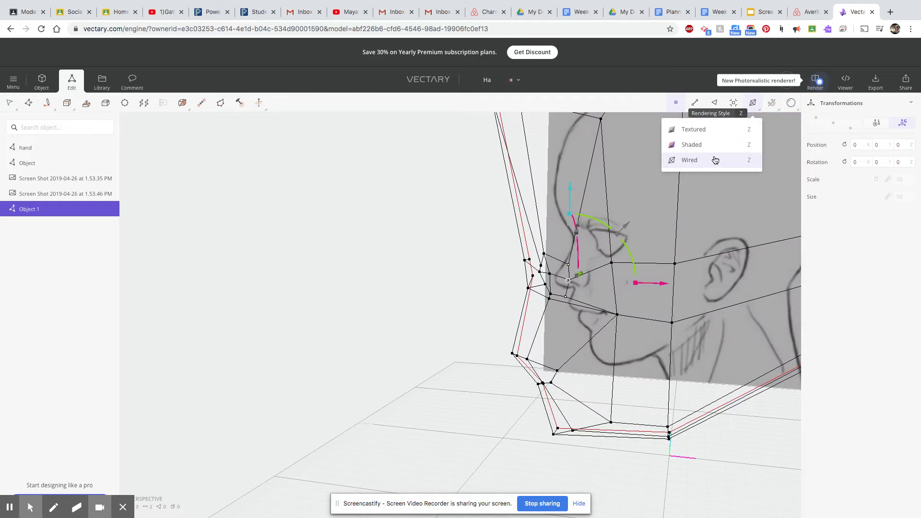
scroll(724, 325, "up", 3)
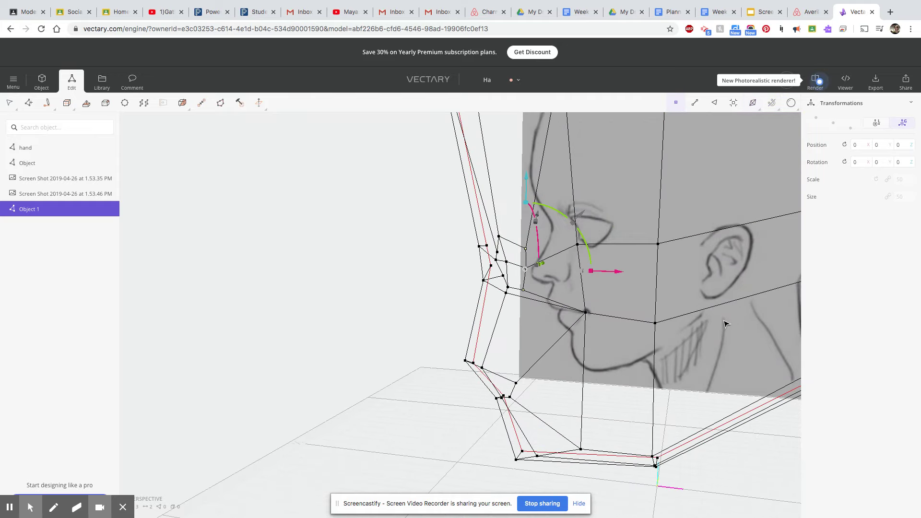
scroll(724, 347, "down", 3)
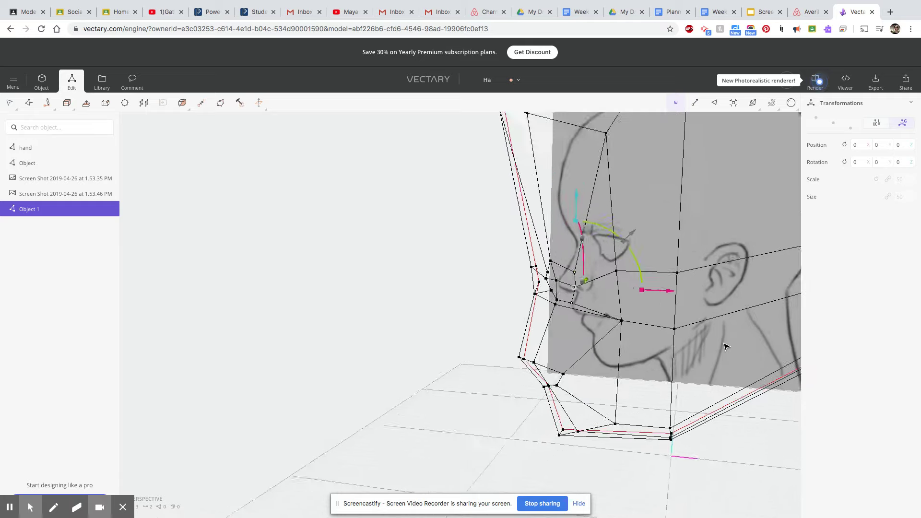
right_click_drag(719, 367, 789, 358)
scroll(744, 338, "up", 3)
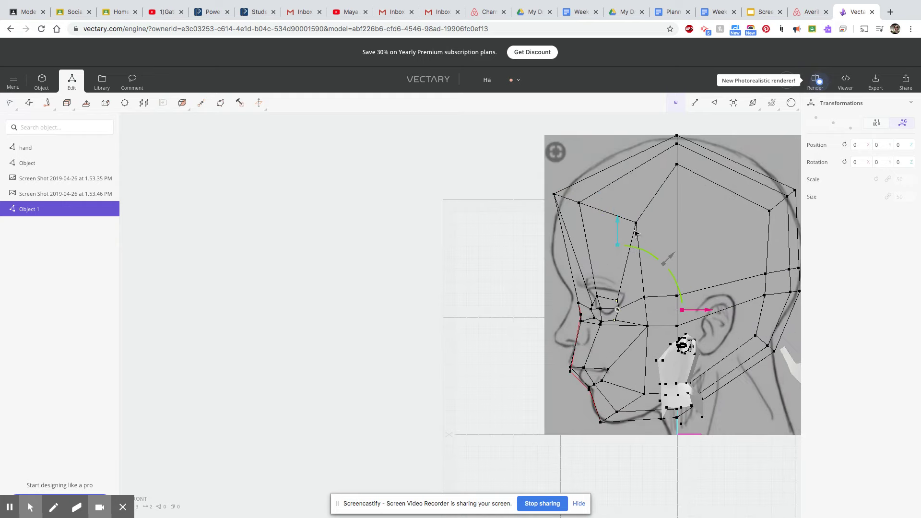
Move the eye socket's three outer vertices slightly back and up to match the eye in the profile sketch
left_click_drag(700, 313, 702, 311)
left_click_drag(621, 227, 620, 220)
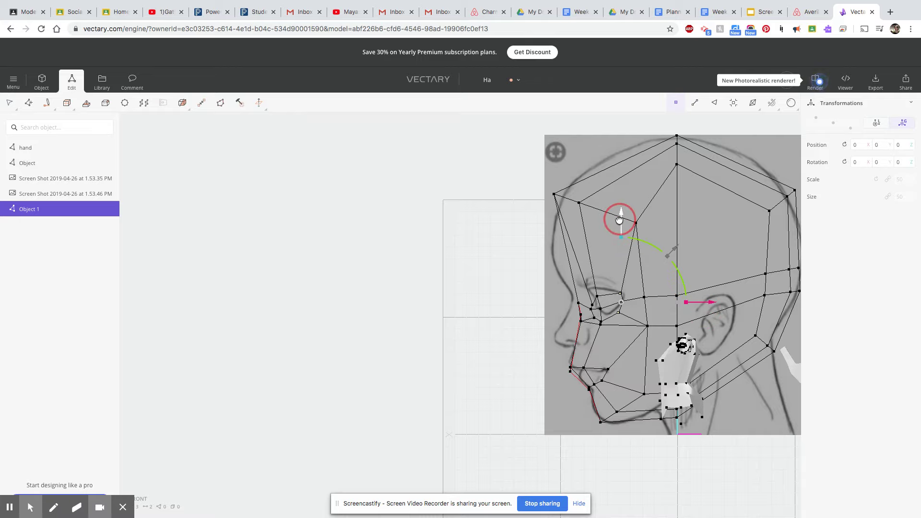
left_click_drag(619, 219, 619, 221)
left_click_drag(621, 304, 662, 303)
left_click(708, 307)
left_click_drag(622, 305, 733, 303)
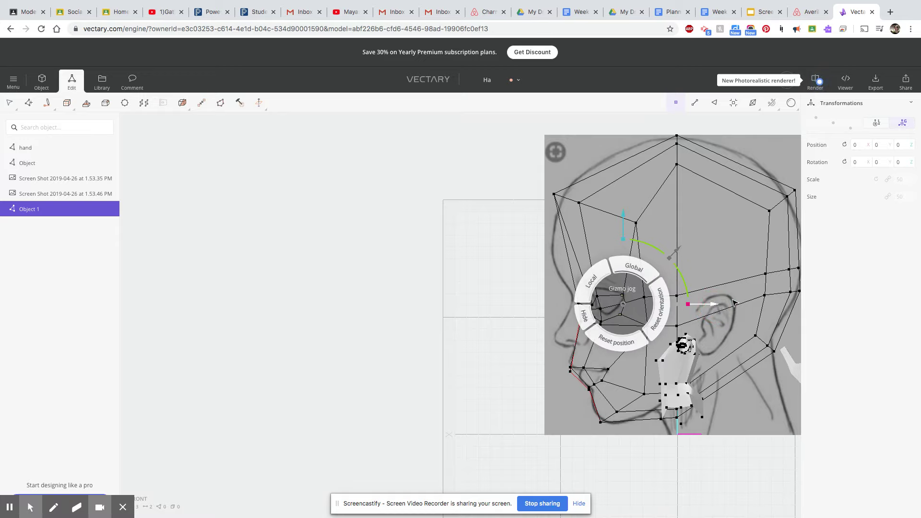
left_click(774, 350)
Pull the eye socket's upper outer and lower outer vertices slightly forward toward the face
left_click(623, 296)
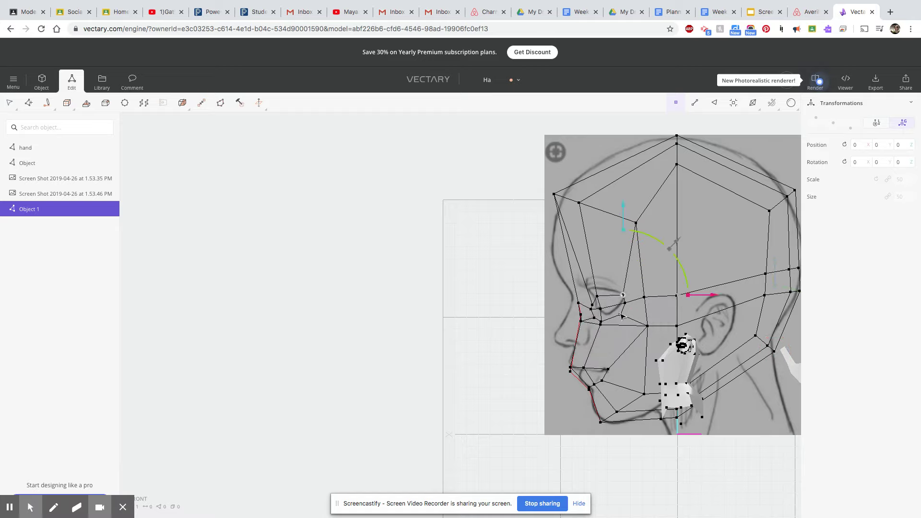
left_click(621, 316, "shift")
left_click_drag(713, 306, 708, 307)
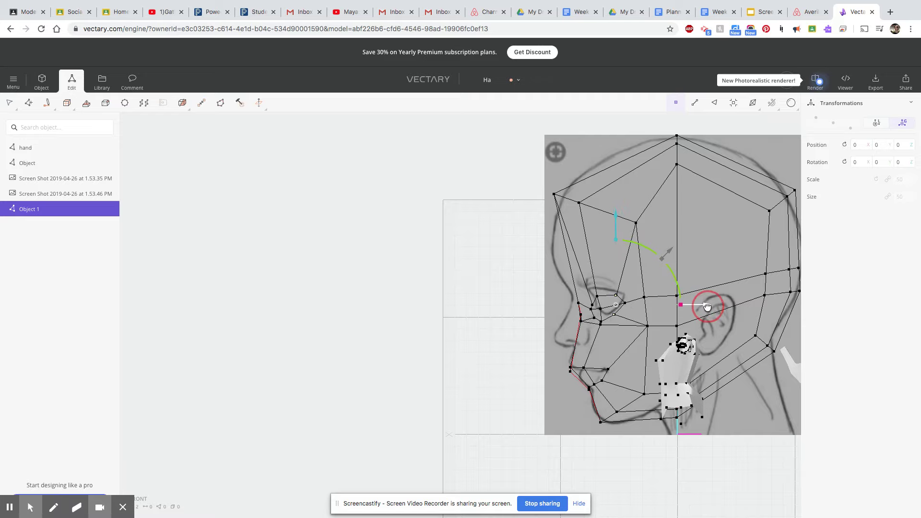
Move the eye socket's outer corner vertex slightly back and raise it to the profile sketch's eye corner
left_click(625, 303)
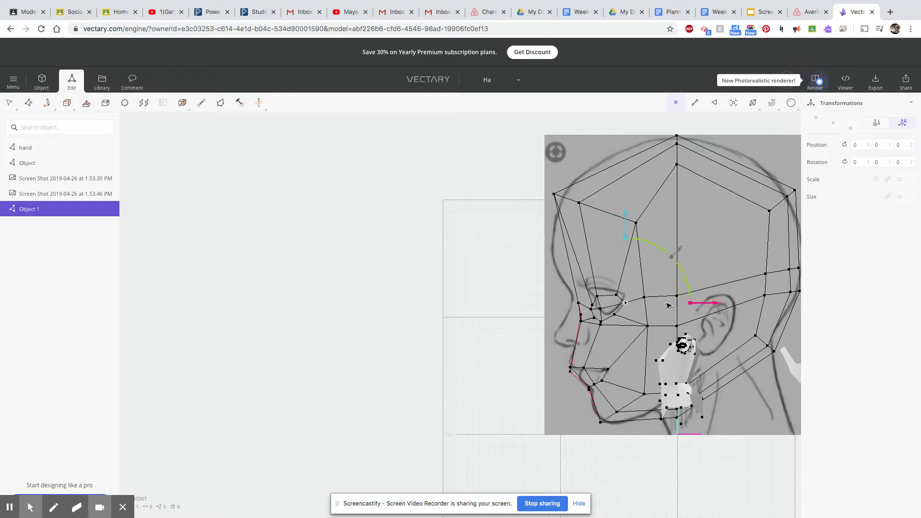
left_click_drag(711, 306, 714, 306)
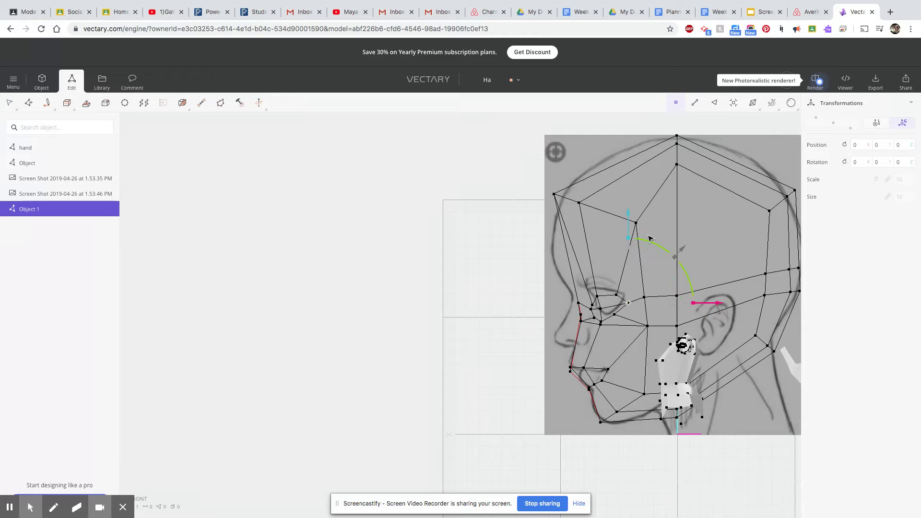
left_click_drag(629, 226, 628, 221)
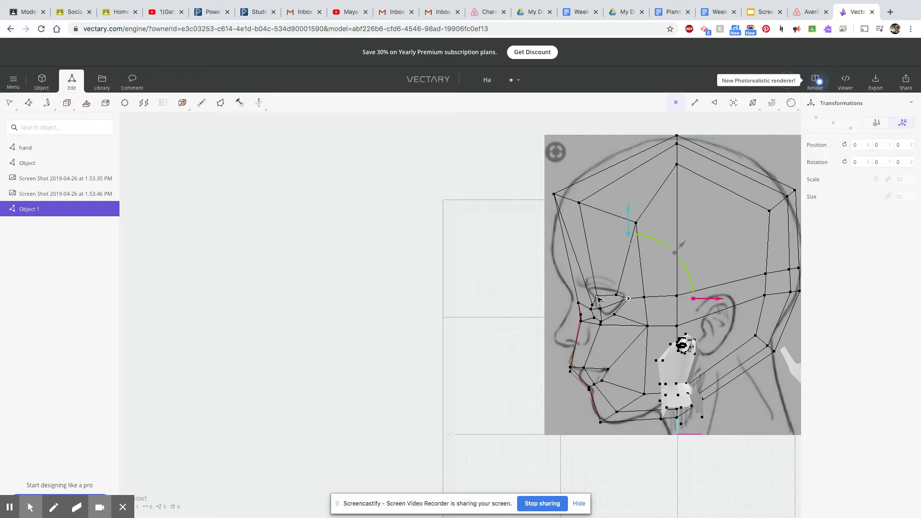
Raise the eye socket's upper and lower middle vertices slightly in the side view and clear the selection
left_click(598, 297)
left_click(601, 324, "shift")
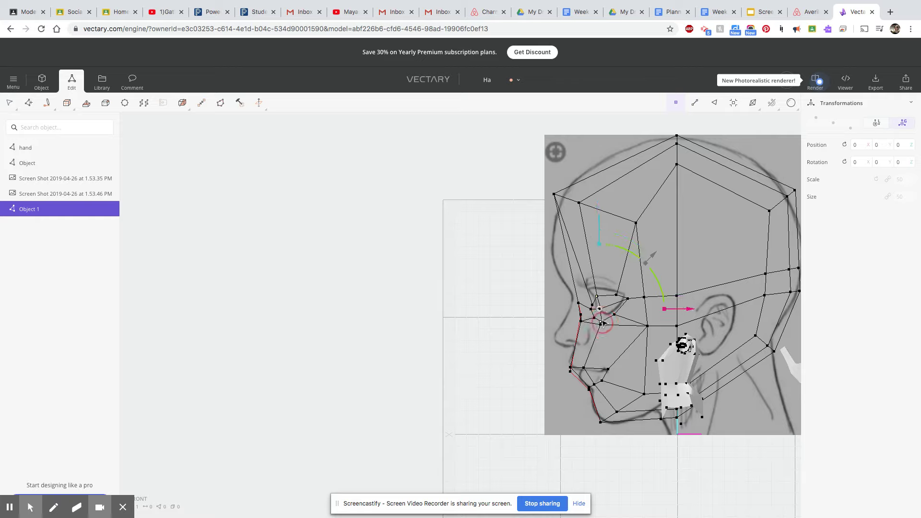
left_click(599, 310)
left_click_drag(600, 228, 598, 222)
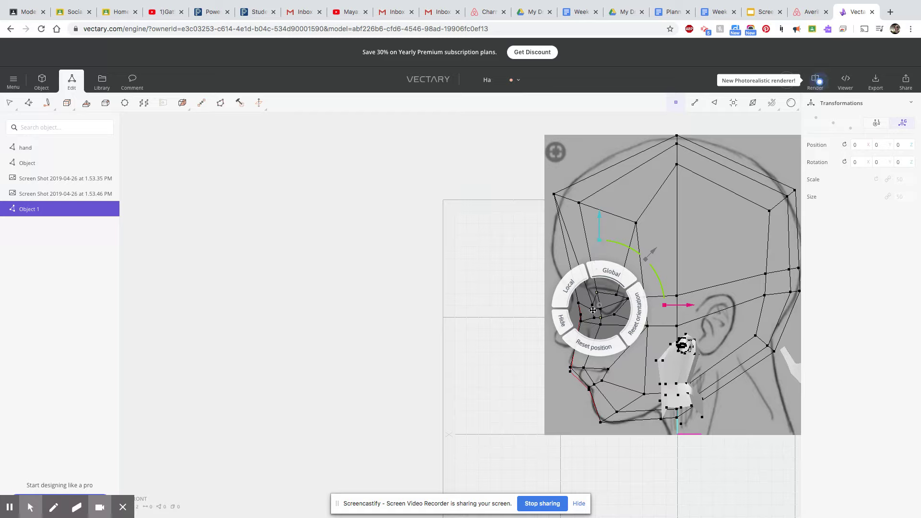
left_click(720, 231)
scroll(614, 326, "up", 5)
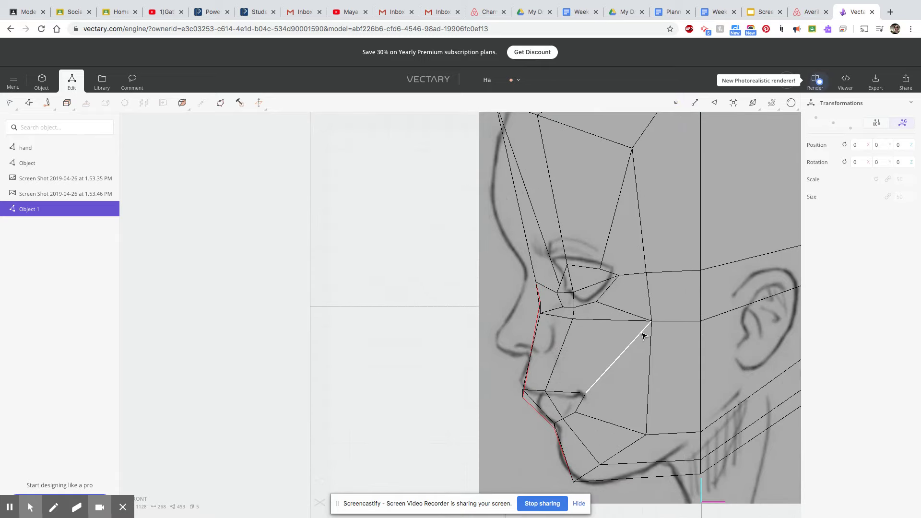
Lower the eye socket's inner corner vertex slightly in the side view and clear the selection
left_click(556, 293)
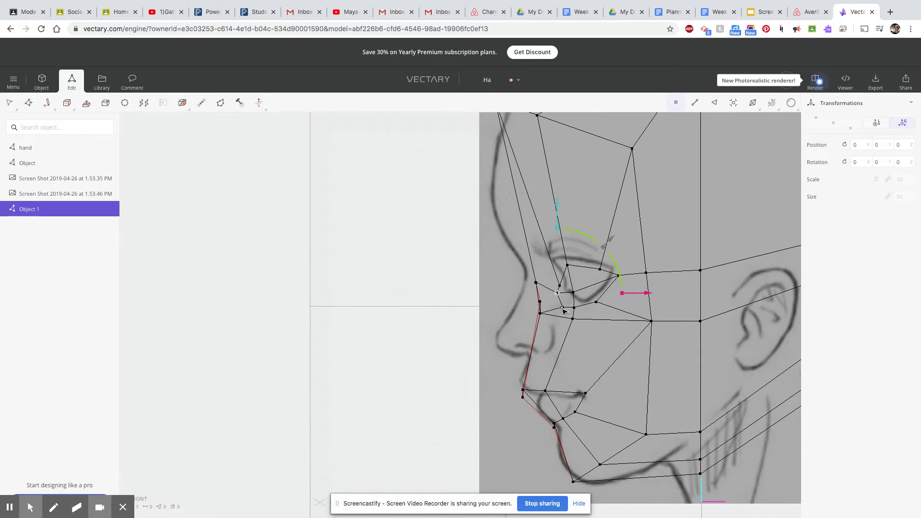
left_click(559, 287)
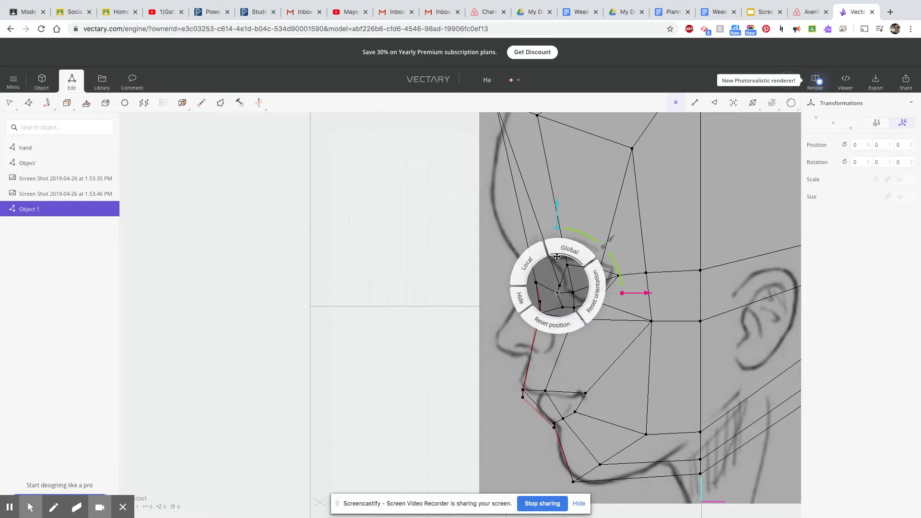
left_click(557, 216)
left_click_drag(556, 216, 557, 220)
left_click(691, 301)
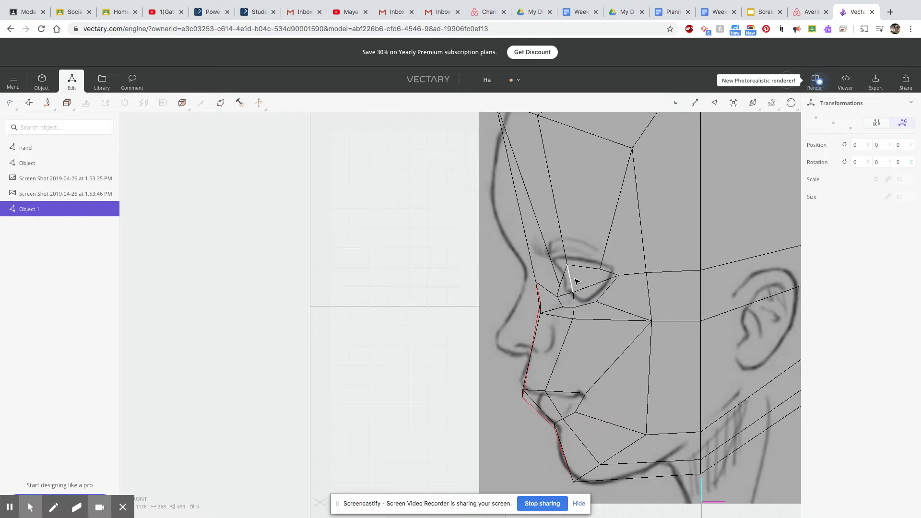
Raise the eye socket's inner middle vertex and pull it slightly forward, and shift the inner corner vertex below it slightly back
left_click(559, 286)
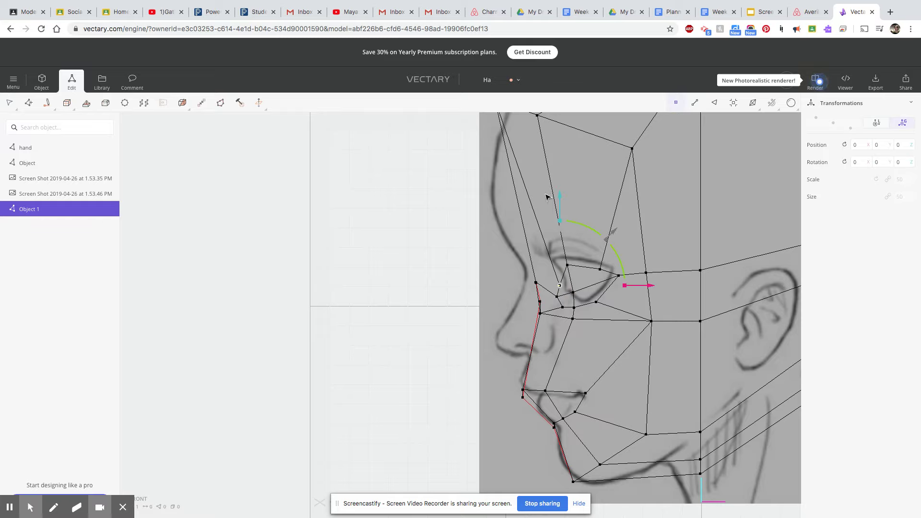
left_click_drag(562, 205, 555, 189)
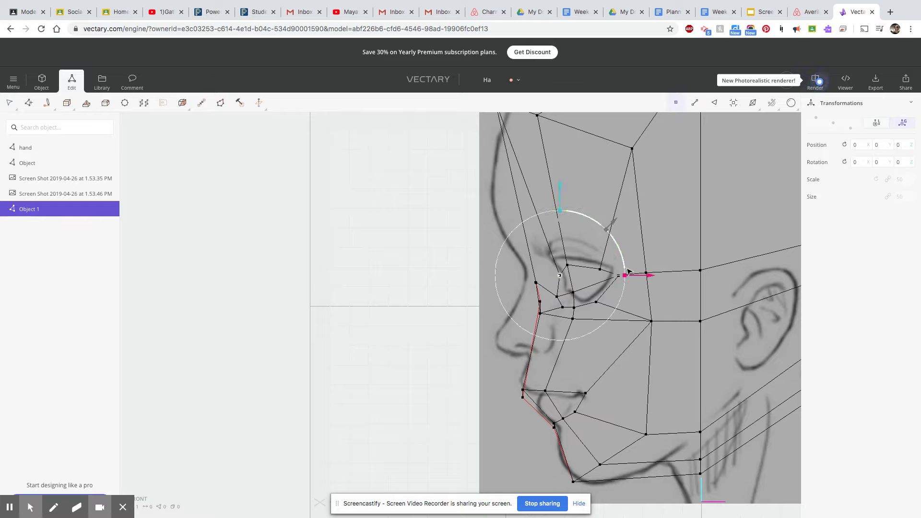
left_click_drag(633, 275, 632, 298)
left_click(557, 297)
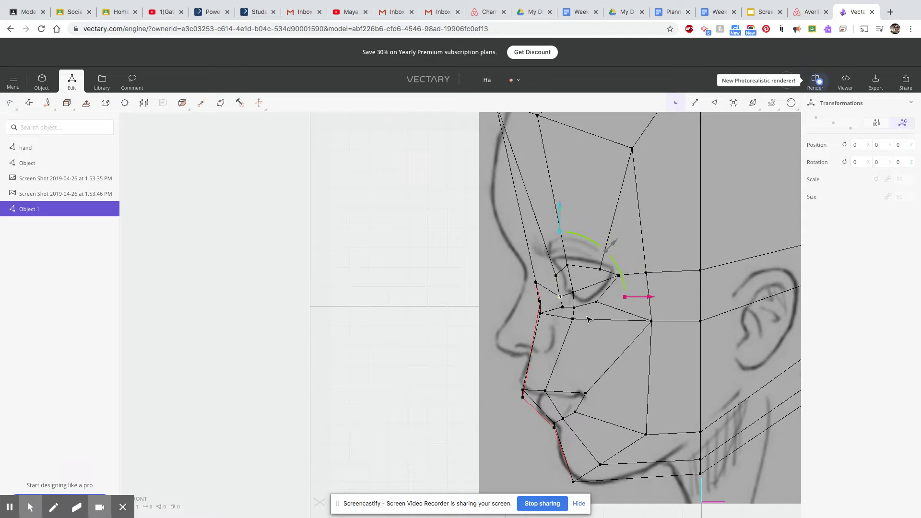
Move the eye socket's upper inner vertex up and forward to the sketched eyelid, and raise the inner middle vertex slightly
left_click_drag(638, 362, 401, 423)
scroll(442, 415, "up", 3)
mouse_move(470, 413)
left_mouse_down()
mouse_move(372, 397)
mouse_move(307, 416)
mouse_move(376, 376)
mouse_move(528, 396)
mouse_move(319, 376)
mouse_move(220, 397)
mouse_move(318, 405)
left_mouse_up()
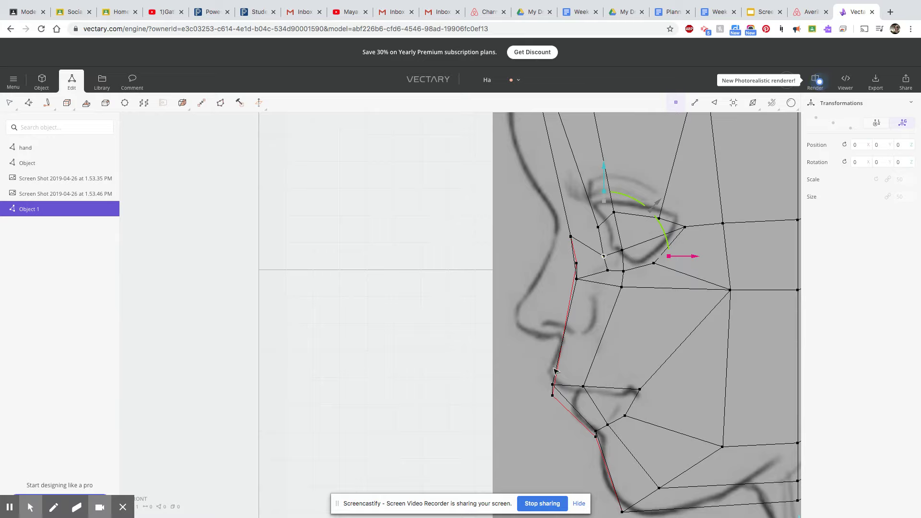
scroll(559, 366, "up", 2)
left_click(620, 195)
left_click_drag(621, 124, 617, 111)
left_click_drag(708, 192, 702, 187)
left_click(603, 212)
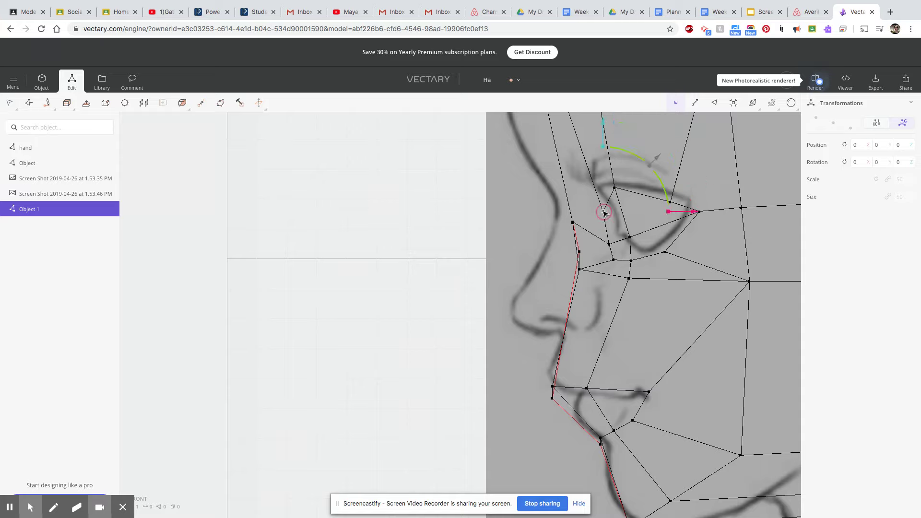
left_click_drag(602, 139, 601, 138)
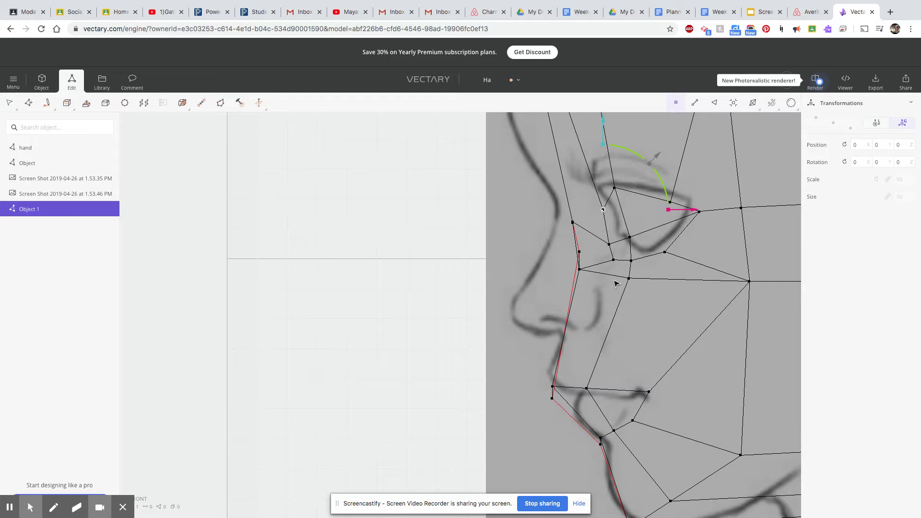
Lower the lowest of the crown vertices on the head's vertical middle line in the side view
scroll(631, 284, "down", 1)
scroll(631, 284, "down", 2)
scroll(706, 319, "down", 1)
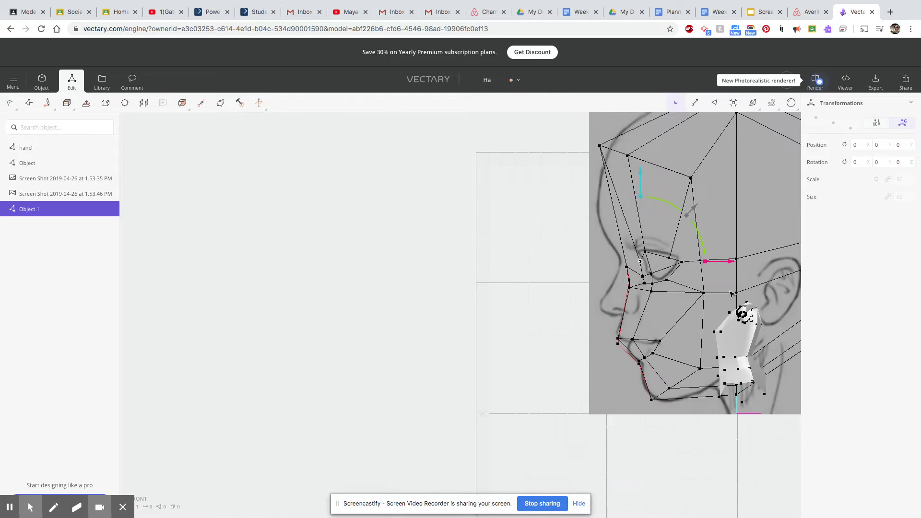
right_click_drag(699, 267, 479, 292)
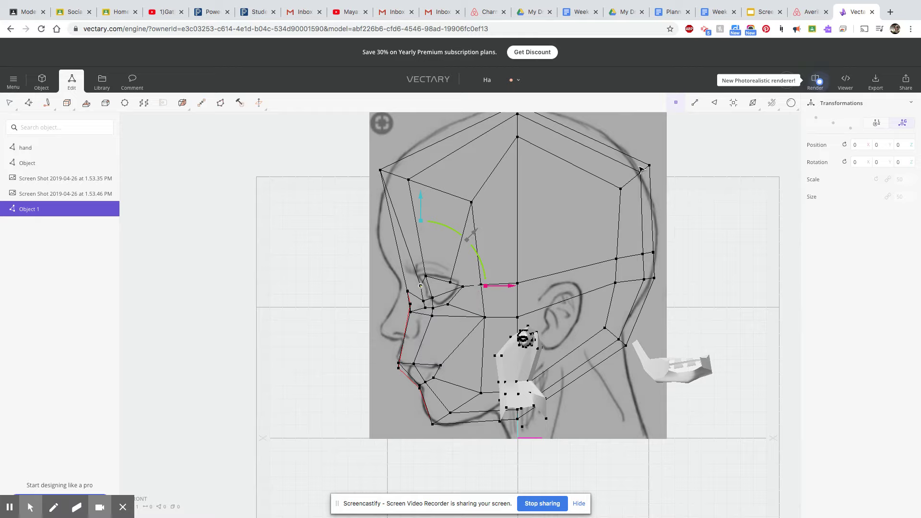
left_click(517, 137)
scroll(534, 155, "up", 3)
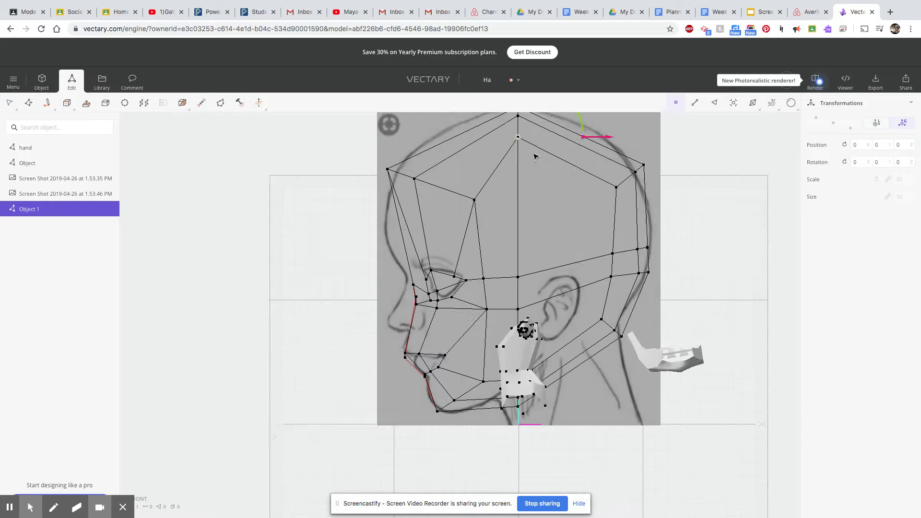
right_click_drag(532, 155, 526, 262)
left_click_drag(508, 154, 511, 200)
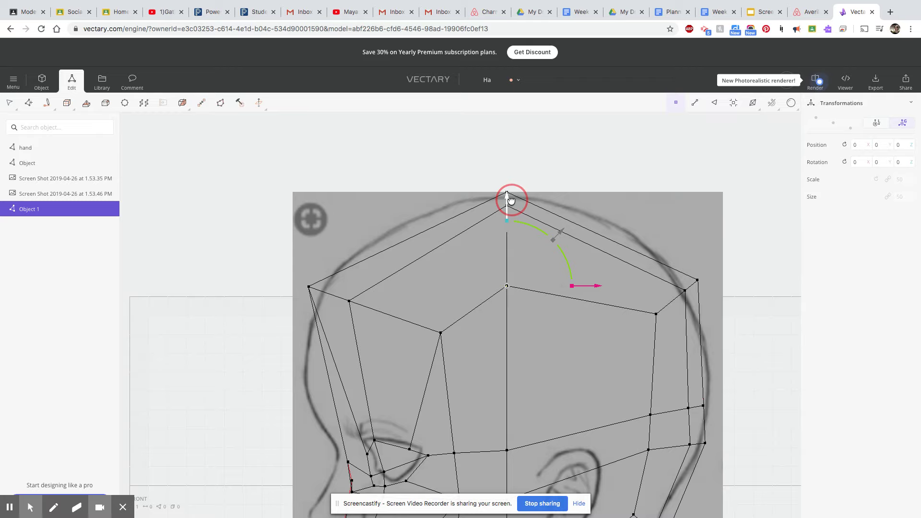
scroll(517, 294, "down", 3)
left_click(510, 232)
left_click(511, 201)
left_click_drag(510, 203, 510, 206)
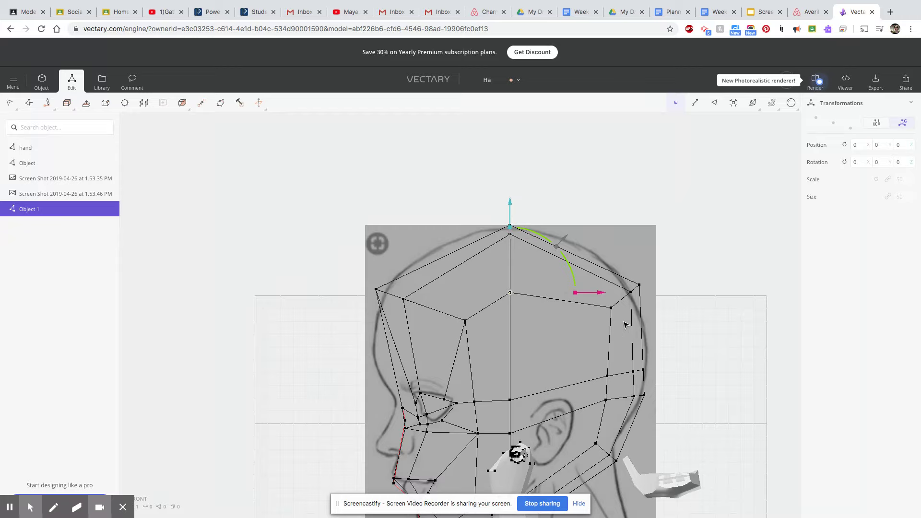
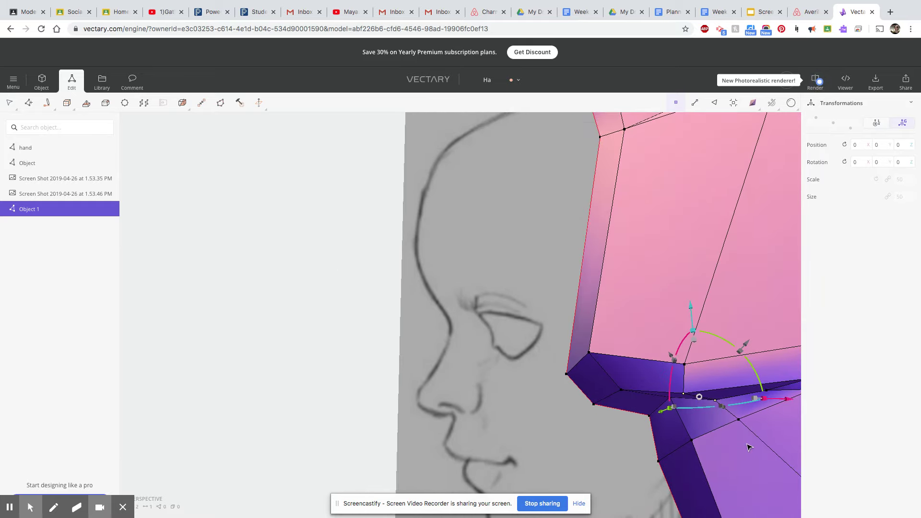
Raise the vertices along the inner edge of the mouth slightly, working toward the mouth corner in the perspective view
mouse_move(791, 456)
left_mouse_down()
mouse_move(753, 448)
mouse_move(771, 438)
mouse_move(647, 401)
mouse_move(617, 432)
mouse_move(584, 413)
left_mouse_up()
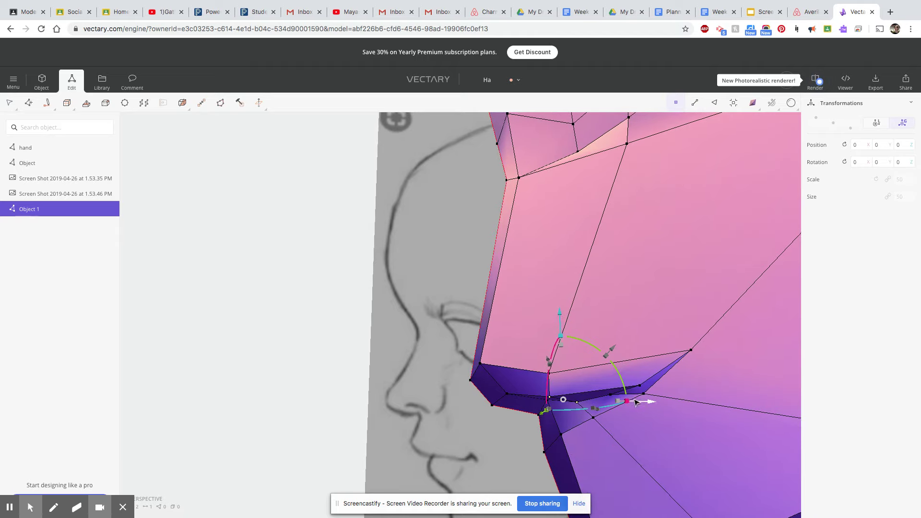
left_click(577, 401)
left_click_drag(572, 323, 571, 319)
left_click(613, 397)
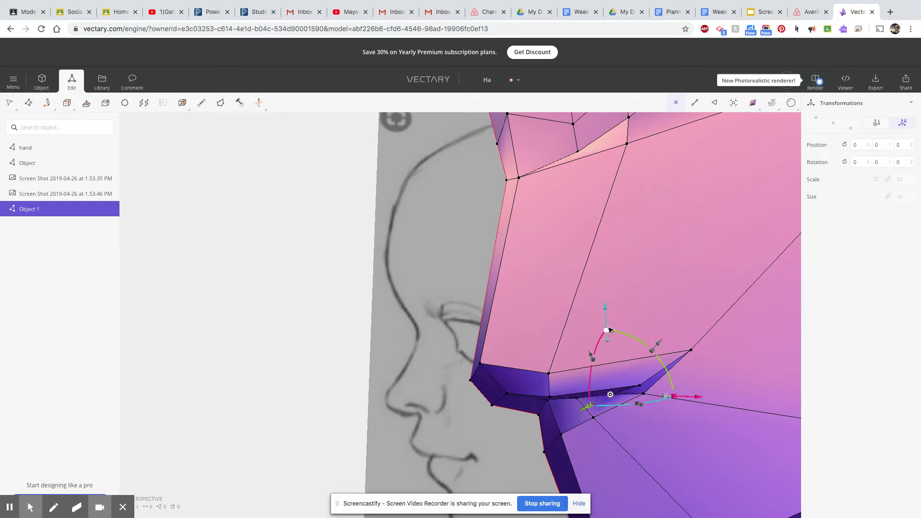
left_click_drag(606, 328, 606, 326)
left_click(641, 388)
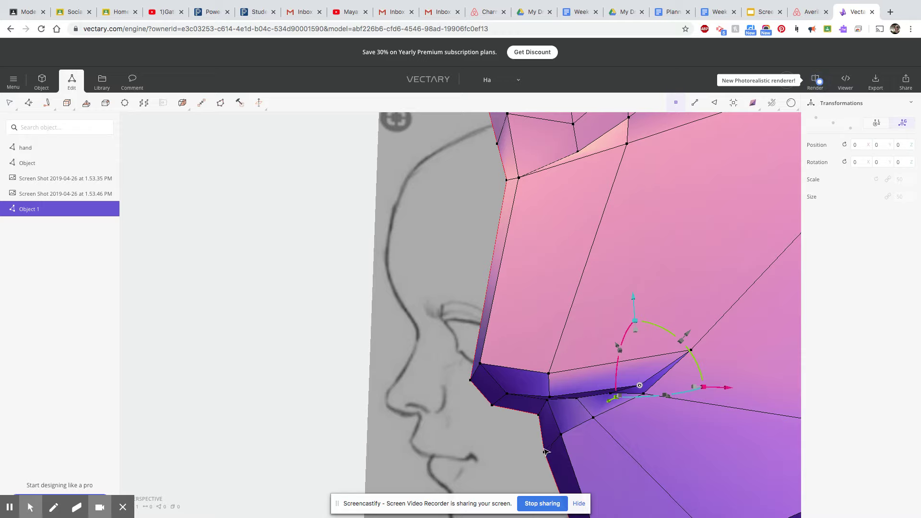
Return to the side view and show the head in Wired display over the profile sketch
left_click_drag(548, 451, 654, 449)
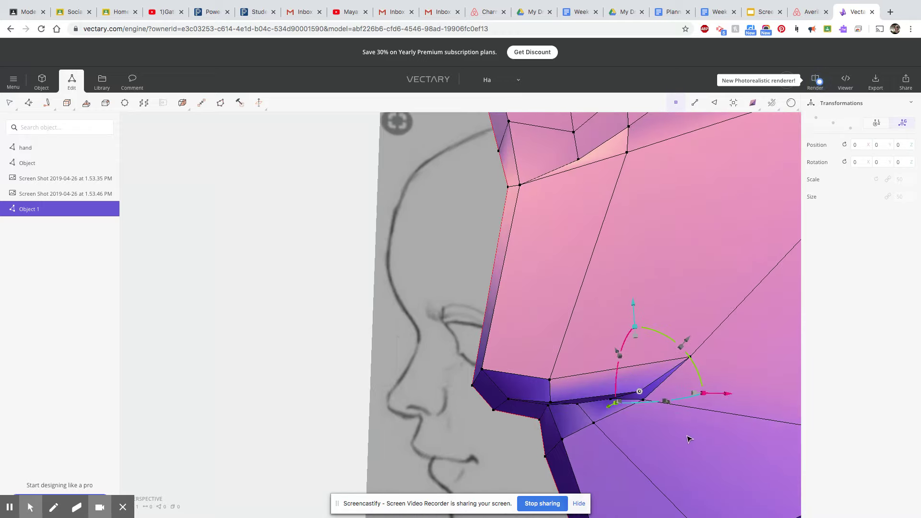
scroll(687, 440, "down", 3)
scroll(685, 442, "down", 1)
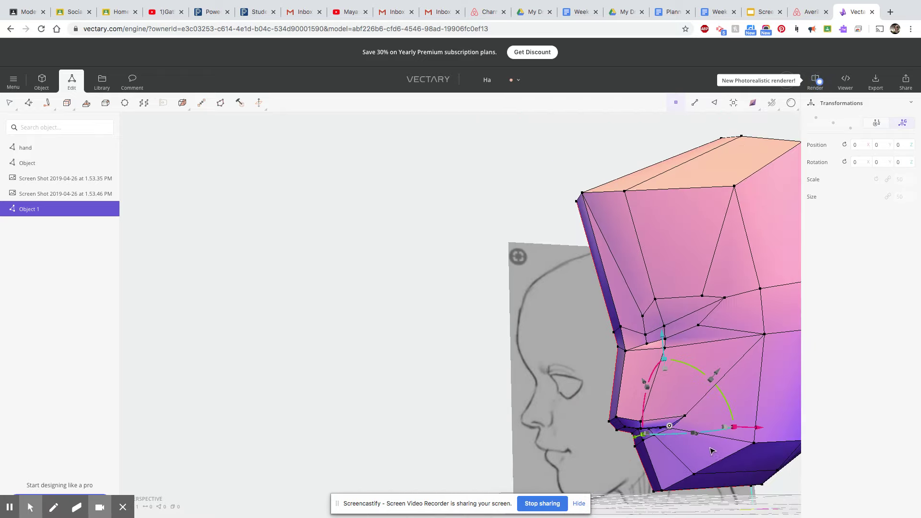
scroll(712, 451, "down", 3)
mouse_move(734, 453)
right_mouse_down()
mouse_move(705, 452)
mouse_move(741, 435)
right_mouse_up()
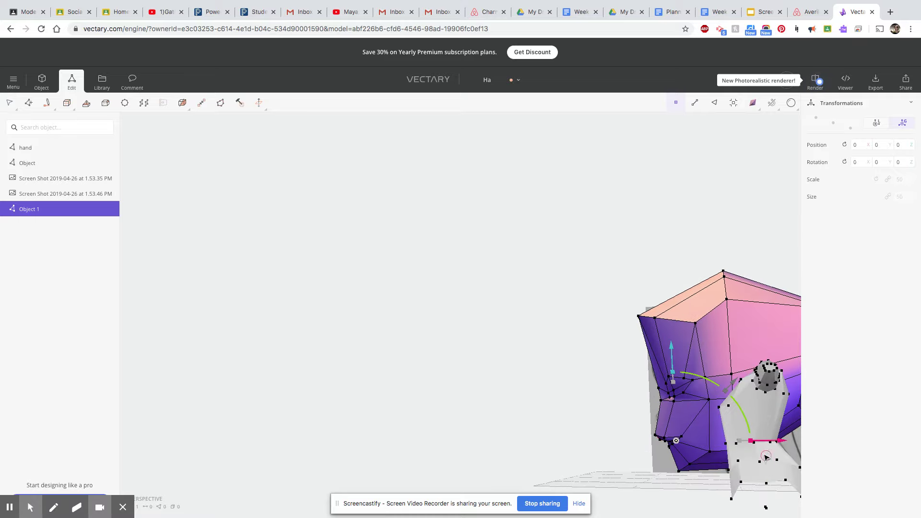
middle_click_drag(731, 420, 590, 430)
mouse_move(591, 429)
right_mouse_down()
mouse_move(591, 443)
mouse_move(589, 420)
mouse_move(604, 443)
right_mouse_up()
scroll(595, 427, "up", 3)
scroll(603, 443, "up", 2)
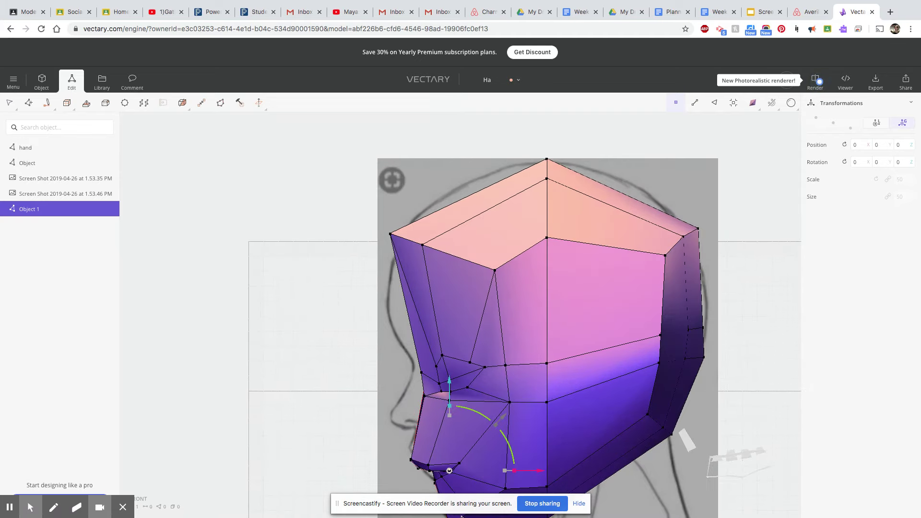
left_click(752, 103)
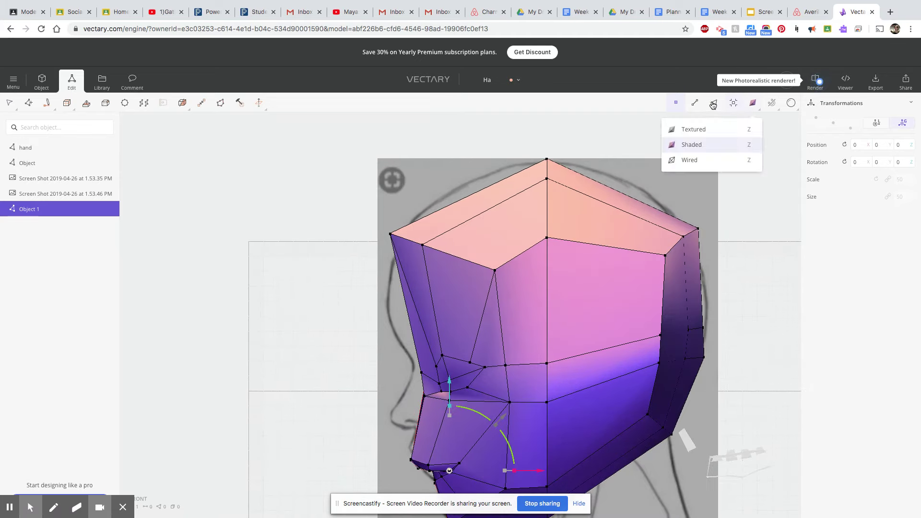
left_click(698, 159)
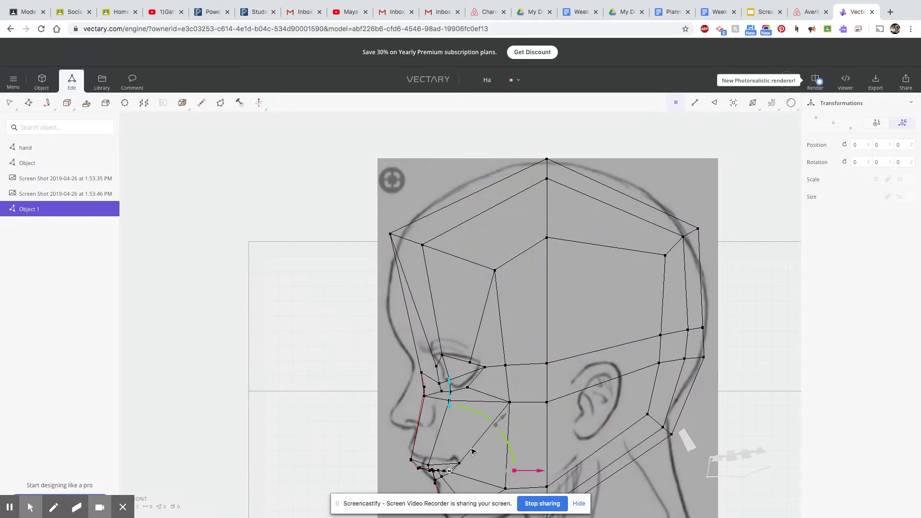
Select all the mouth vertices and raise them until the upper lip meets the profile sketch's mouth line
scroll(472, 451, "up", 5)
right_click_drag(480, 451, 573, 332)
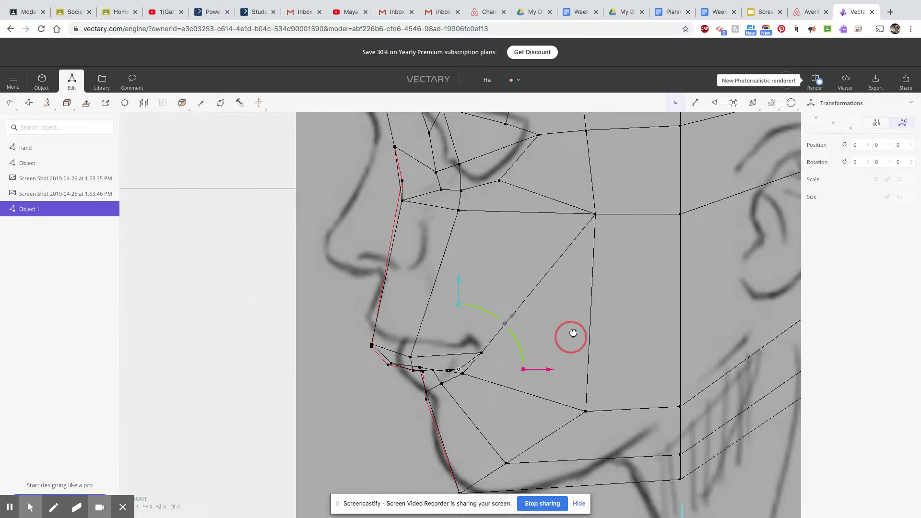
scroll(551, 347, "up", 2)
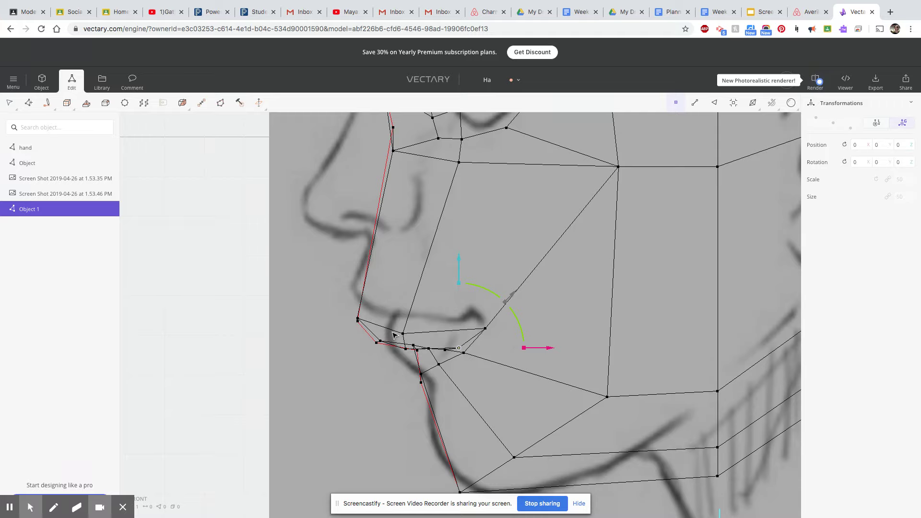
left_click(366, 305)
left_click_drag(341, 313, 494, 387)
left_click_drag(417, 259, 416, 246)
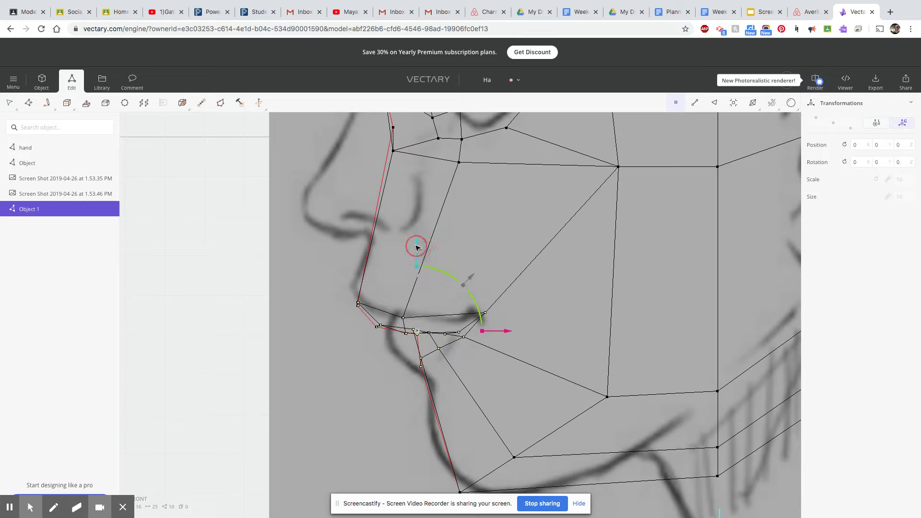
scroll(410, 263, "up", 3)
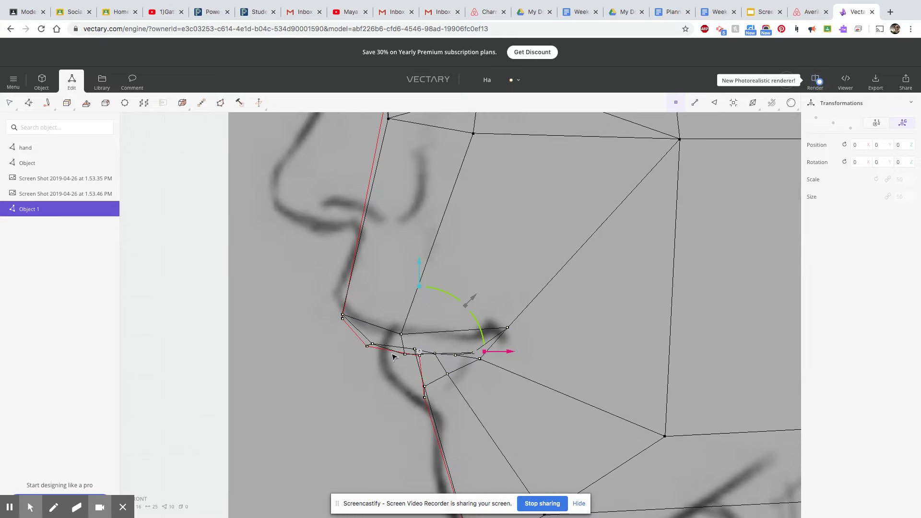
left_click_drag(419, 284, 418, 268)
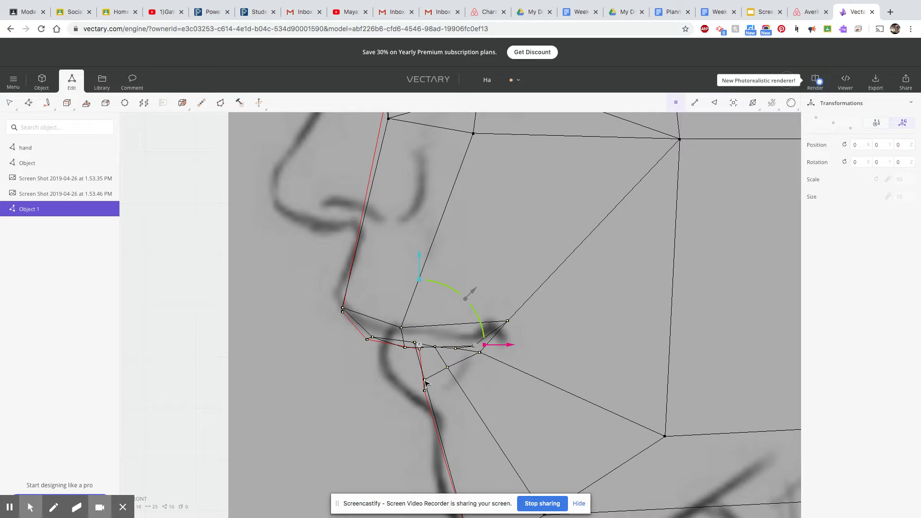
Lower the mouth's outer corner vertex slightly to the sketched corner of the lips
left_click(419, 345)
left_click(508, 321)
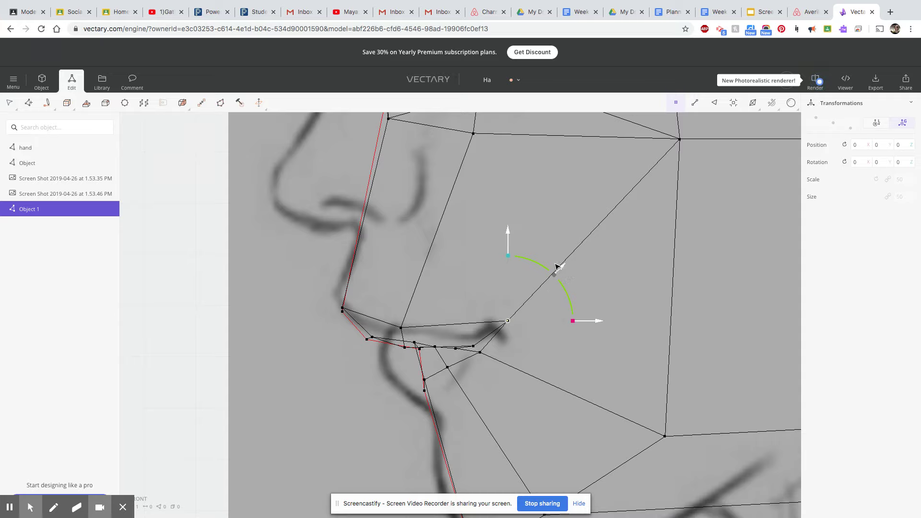
left_click_drag(509, 233, 506, 244)
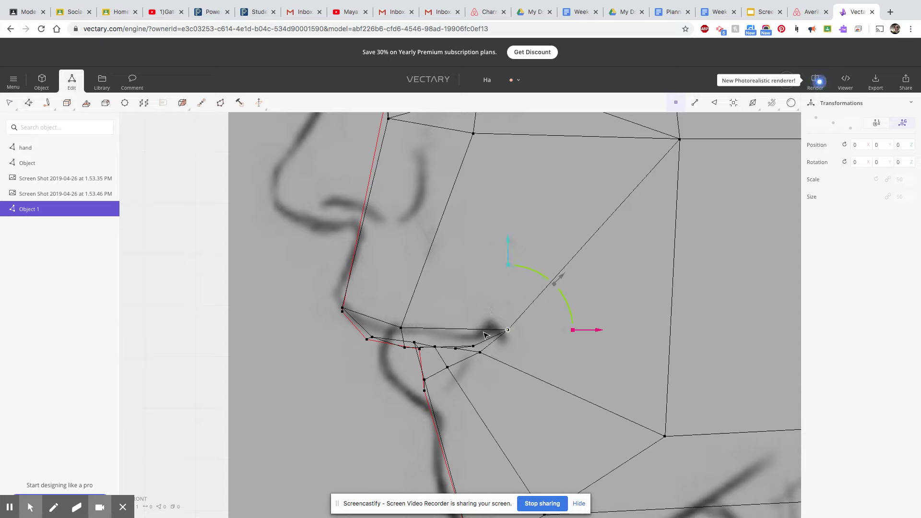
Move the two front vertices below the lower lip forward and slightly up to the lip outline in the profile sketch
left_click(425, 380)
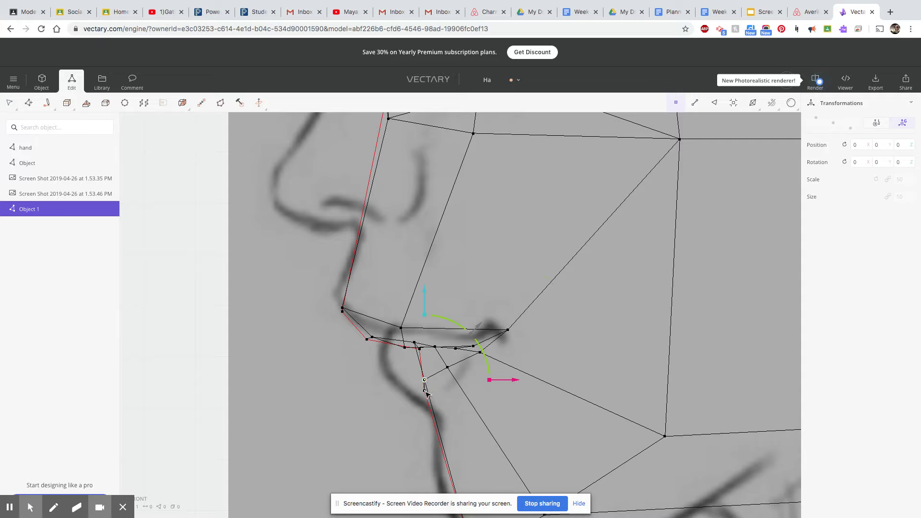
left_click(417, 373)
left_click_drag(413, 373, 437, 405)
left_click_drag(512, 386, 478, 387)
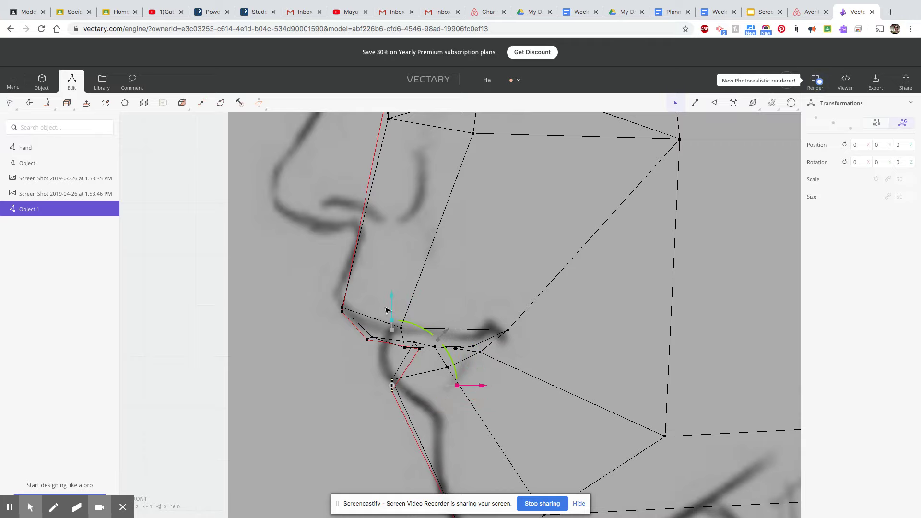
left_click_drag(395, 310, 386, 299)
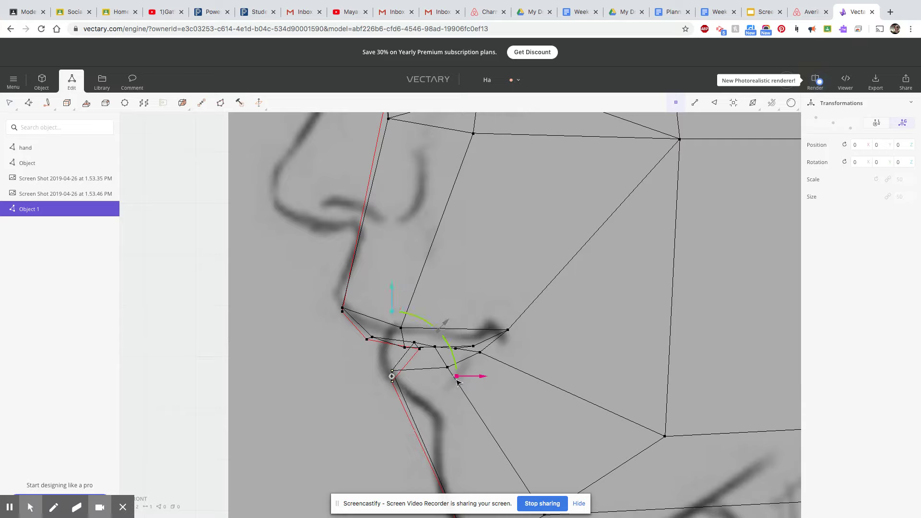
left_click_drag(484, 380, 478, 377)
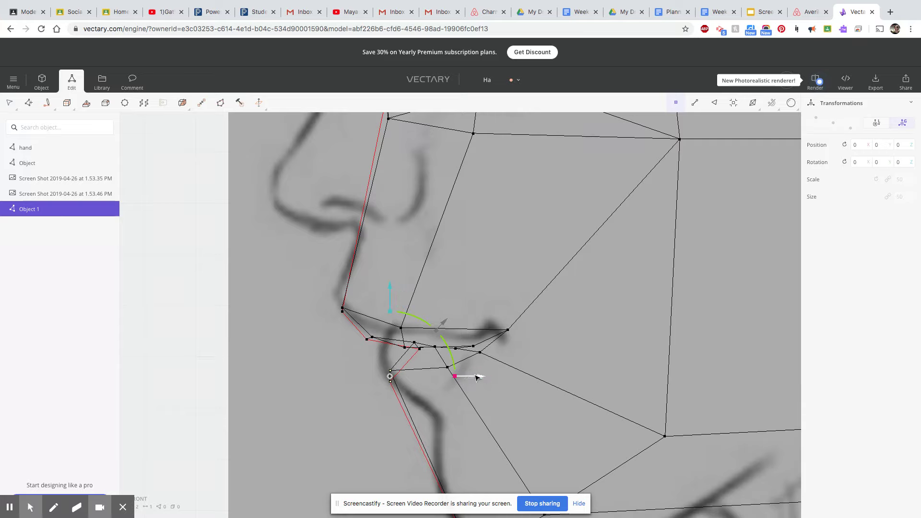
Move the two inner front vertices of the lower lip forward toward the lip outline in the profile sketch
left_click(419, 349)
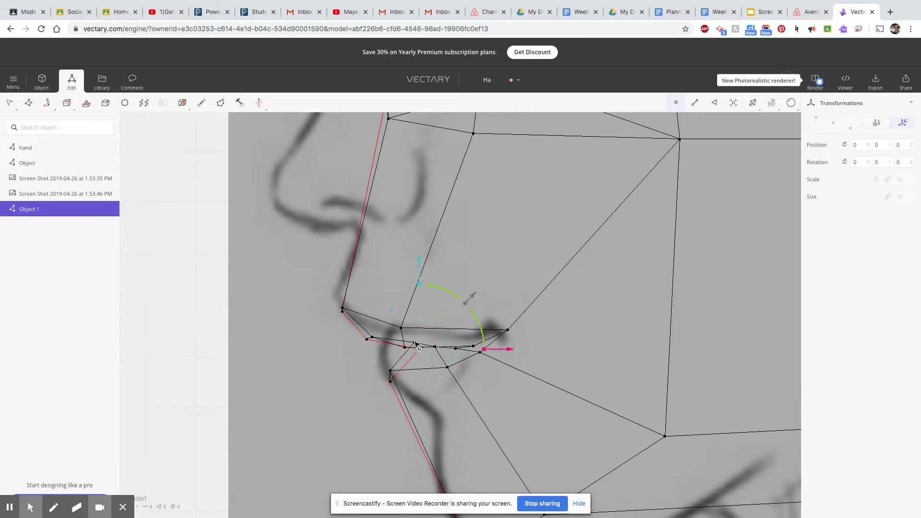
left_click(415, 344, "shift")
left_click_drag(504, 348, 486, 351)
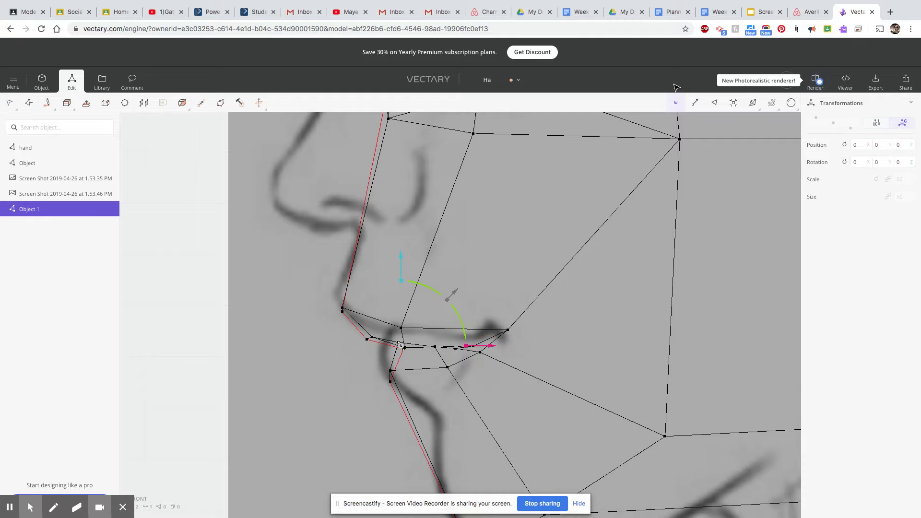
Bring the whole mouth and chin area back into view and switch the rendering style to Shaded
left_click(731, 103)
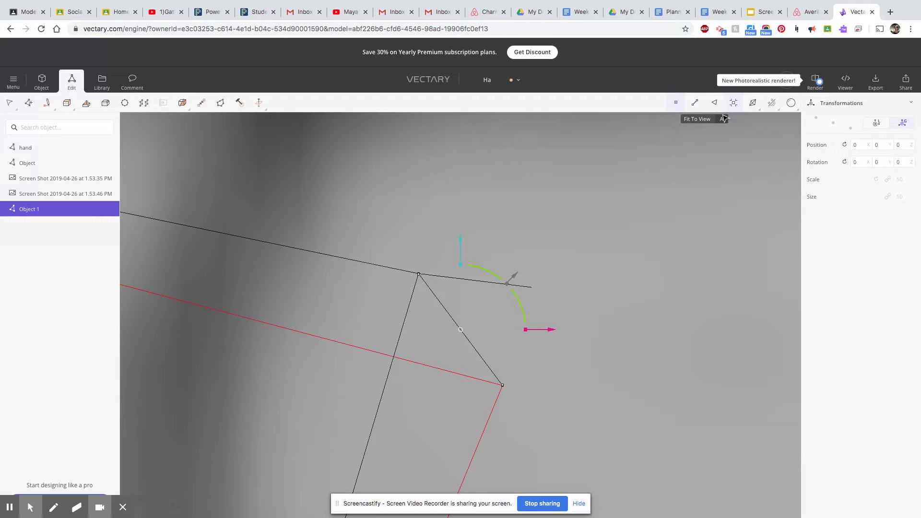
scroll(714, 128, "down", 5)
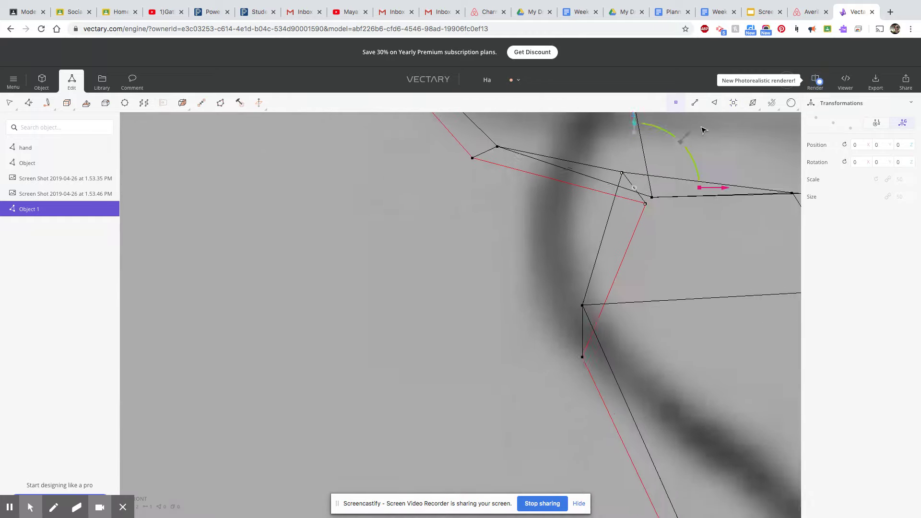
scroll(702, 132, "down", 2)
scroll(715, 211, "down", 3)
scroll(716, 217, "down", 2)
right_click_drag(716, 217, 608, 243)
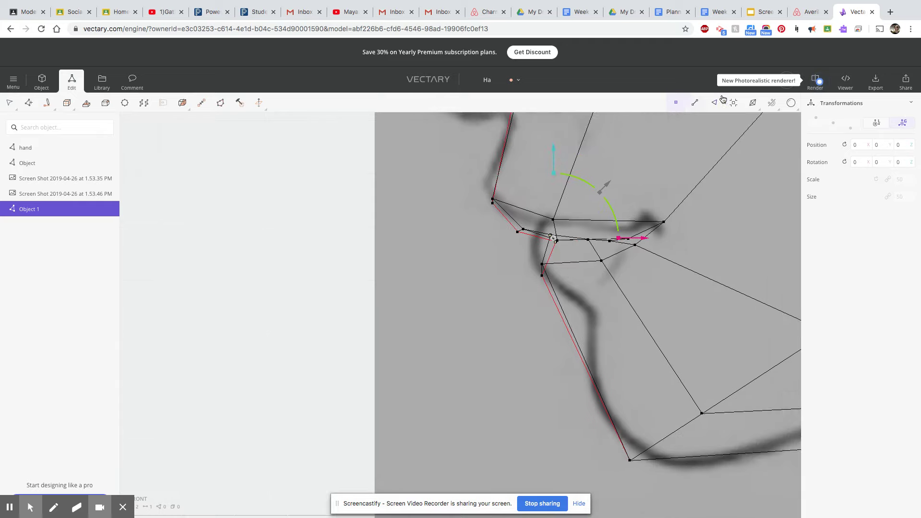
left_click(752, 103)
left_click(715, 145)
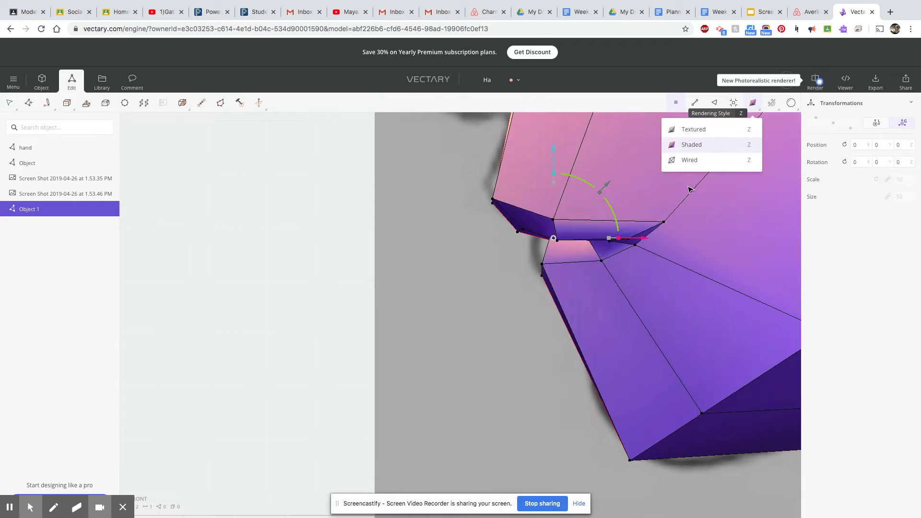
Move the front centre vertex at the bottom edge of the lower lip slightly forward
right_click_drag(591, 304, 612, 292)
mouse_move(617, 303)
left_mouse_down()
mouse_move(701, 273)
mouse_move(840, 284)
mouse_move(598, 318)
mouse_move(695, 331)
mouse_move(723, 361)
mouse_move(695, 368)
mouse_move(532, 249)
mouse_move(608, 236)
mouse_move(606, 218)
mouse_move(530, 211)
mouse_move(611, 226)
mouse_move(599, 230)
left_mouse_up()
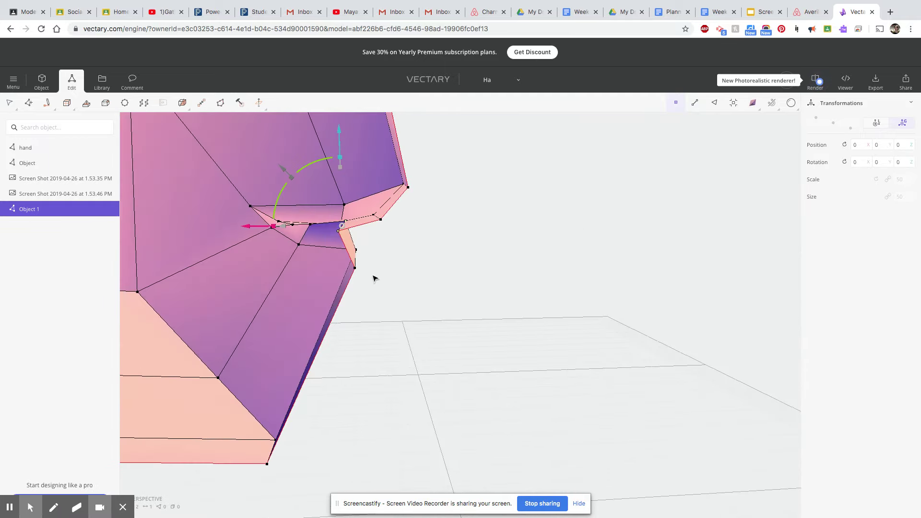
left_click(355, 268)
left_click_drag(277, 269, 290, 270)
Move the lower lip's outer edge vertex sideways toward the mouth corner
mouse_move(539, 295)
left_mouse_down()
mouse_move(339, 257)
mouse_move(643, 309)
mouse_move(387, 333)
left_mouse_up()
mouse_move(575, 320)
left_mouse_down()
mouse_move(495, 323)
mouse_move(471, 343)
mouse_move(557, 340)
mouse_move(596, 309)
mouse_move(528, 331)
left_mouse_up()
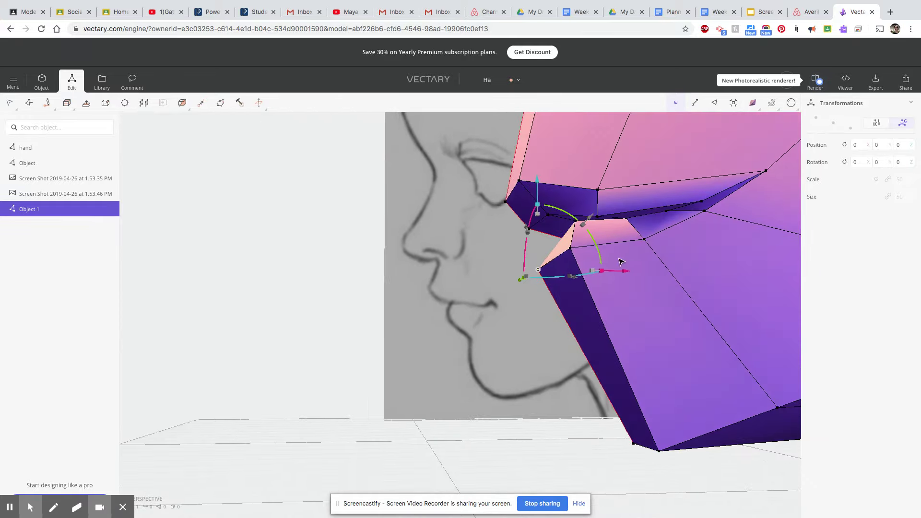
left_click(626, 218)
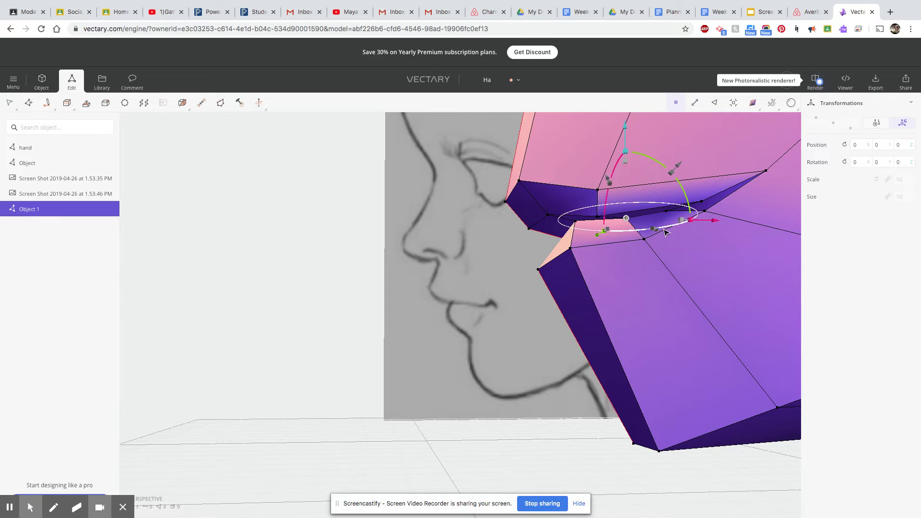
mouse_move(660, 241)
left_mouse_down()
mouse_move(631, 274)
mouse_move(798, 278)
left_mouse_up()
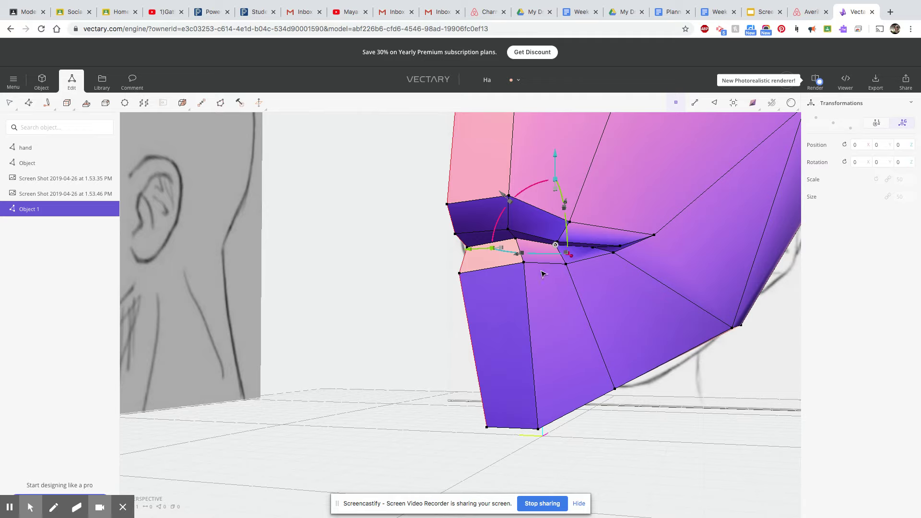
left_click_drag(475, 253, 509, 268)
Shift the inner vertex beside the mouth corner slightly toward the face's centre and raise it a little
left_click(614, 254)
left_click(621, 247)
left_click_drag(536, 251, 524, 248)
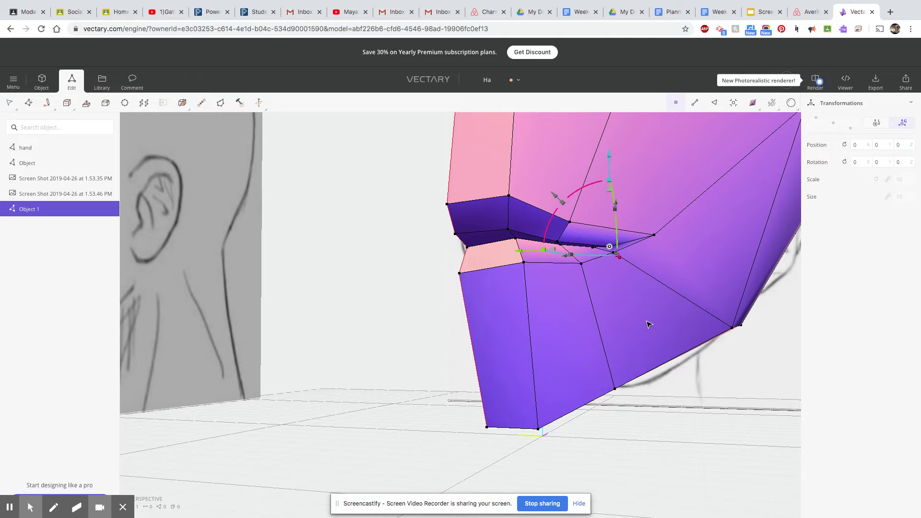
mouse_move(649, 323)
right_mouse_down()
mouse_move(539, 335)
mouse_move(470, 321)
mouse_move(432, 331)
mouse_move(567, 350)
mouse_move(578, 340)
mouse_move(499, 339)
right_mouse_up()
left_click_drag(716, 145, 713, 141)
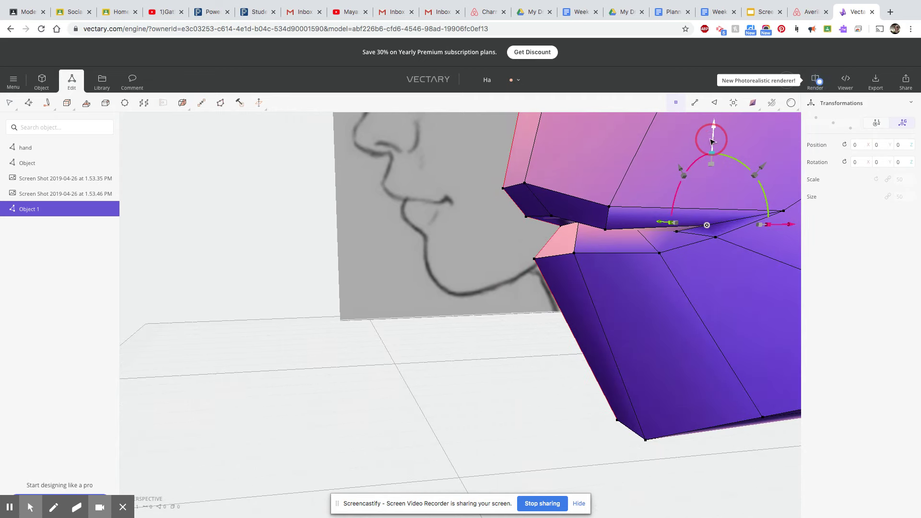
Raise the upper lip's bottom edge vertex and lower the lower lip's inner edge vertices to open the mouth slightly
left_click(606, 230)
left_click_drag(608, 151, 608, 141)
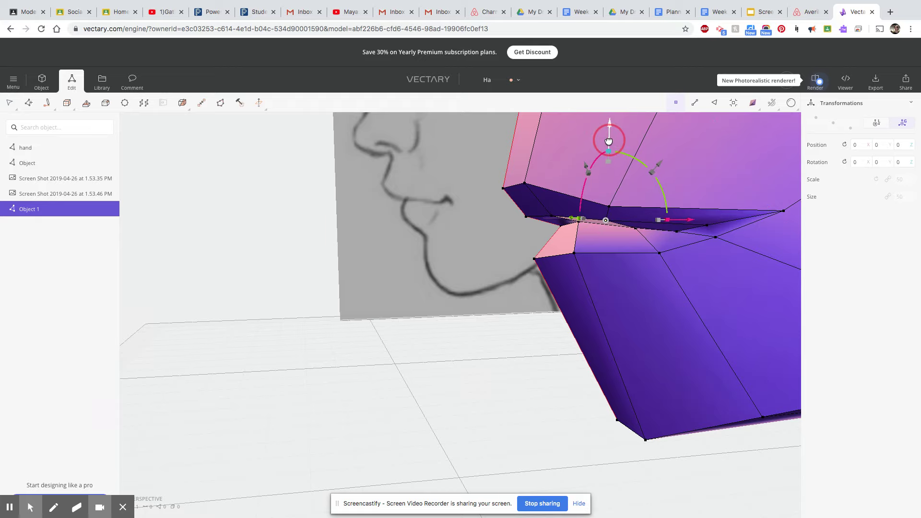
left_click(636, 229)
left_click_drag(641, 148, 638, 158)
mouse_move(617, 290)
left_mouse_down()
mouse_move(648, 255)
mouse_move(689, 230)
mouse_move(741, 243)
left_mouse_up()
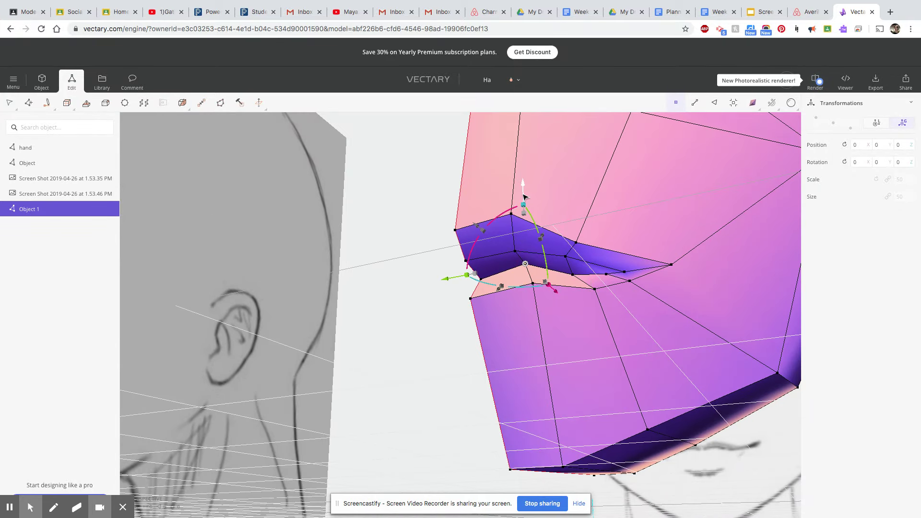
left_click_drag(524, 204, 524, 207)
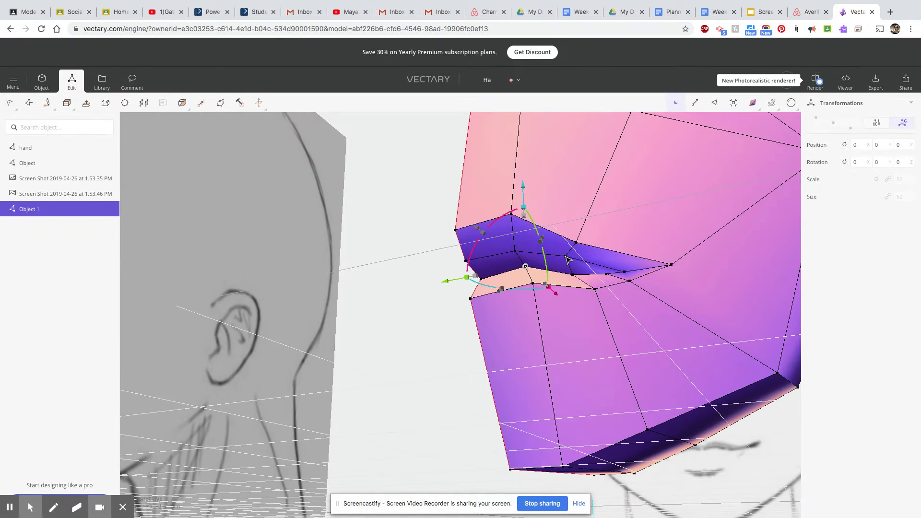
Lower the two middle vertices along the upper lip's bottom edge slightly toward the lower lip
left_click(568, 259)
left_click_drag(563, 185, 564, 195)
left_click(516, 251)
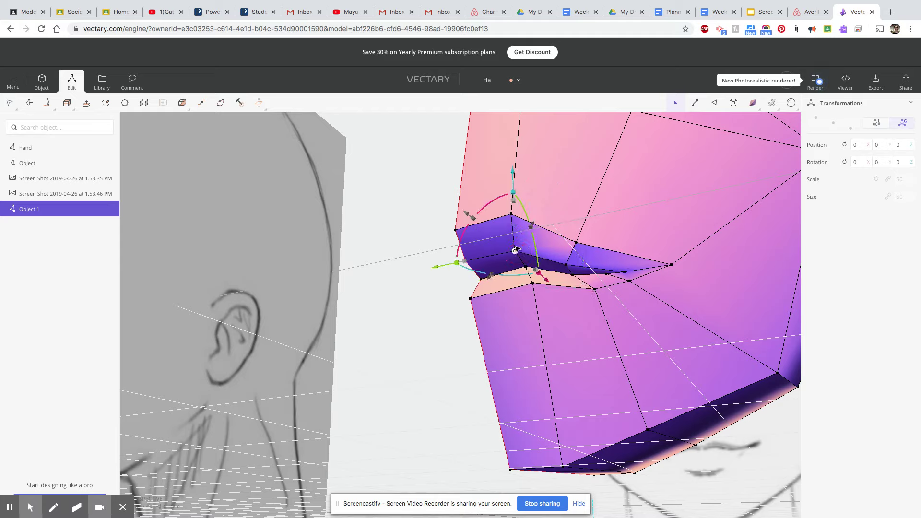
left_click_drag(515, 180, 511, 188)
double_click(467, 263)
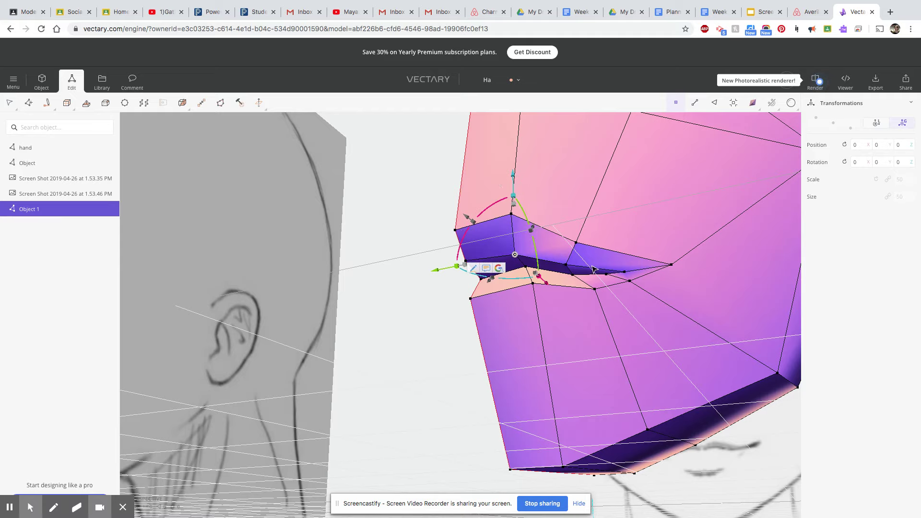
Shift the upper lip vertex nearest the mouth corner slightly inward and adjust its height so the lip tapers into the corner
left_click(625, 273)
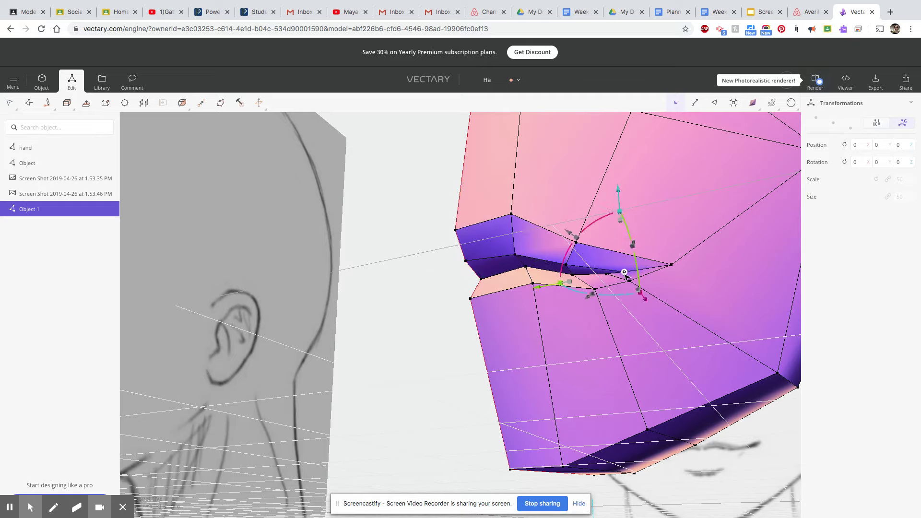
left_click_drag(540, 285, 538, 283)
left_click_drag(615, 197, 613, 192)
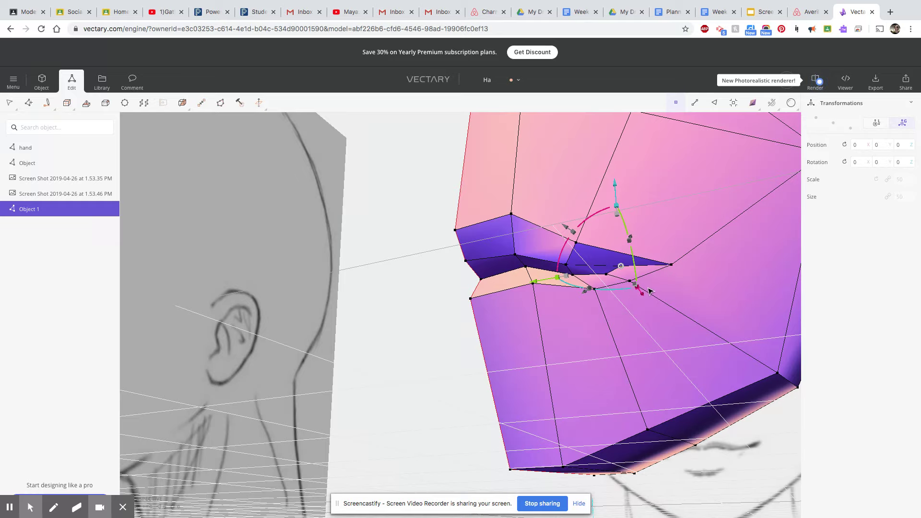
left_click_drag(642, 309, 480, 358)
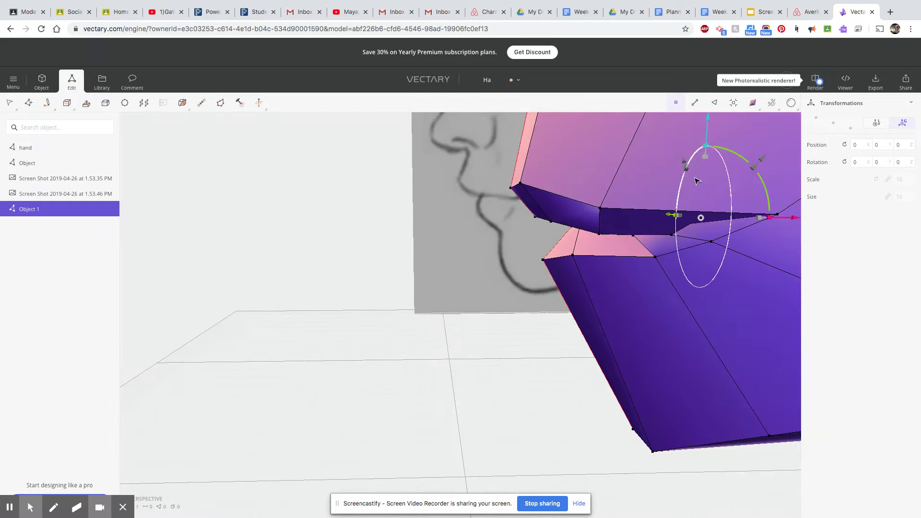
left_click_drag(706, 128, 703, 138)
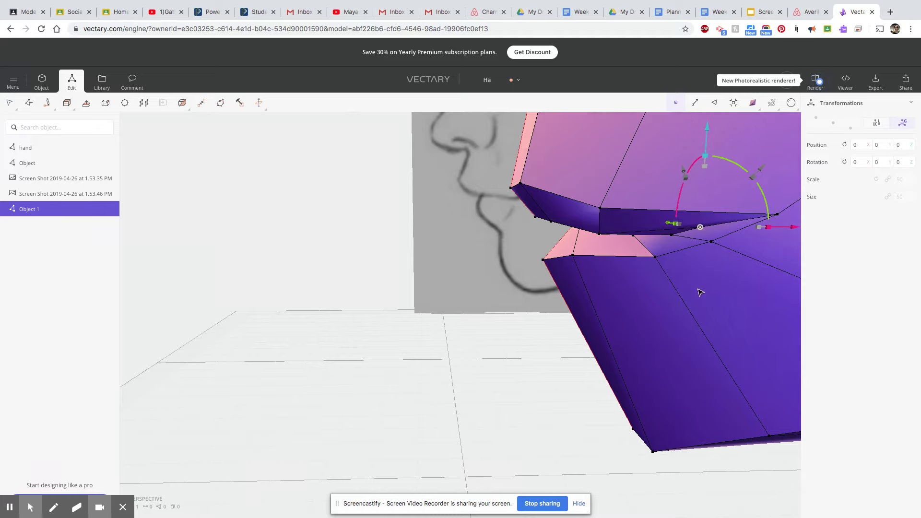
Examine the reshaped mouth and whole half head from several angles against the front and side reference sketches
mouse_move(691, 302)
left_mouse_down()
mouse_move(839, 268)
mouse_move(600, 378)
mouse_move(678, 385)
mouse_move(681, 366)
mouse_move(613, 384)
left_mouse_up()
scroll(612, 376, "down", 5)
scroll(510, 397, "up", 5)
left_click_drag(417, 403, 459, 408)
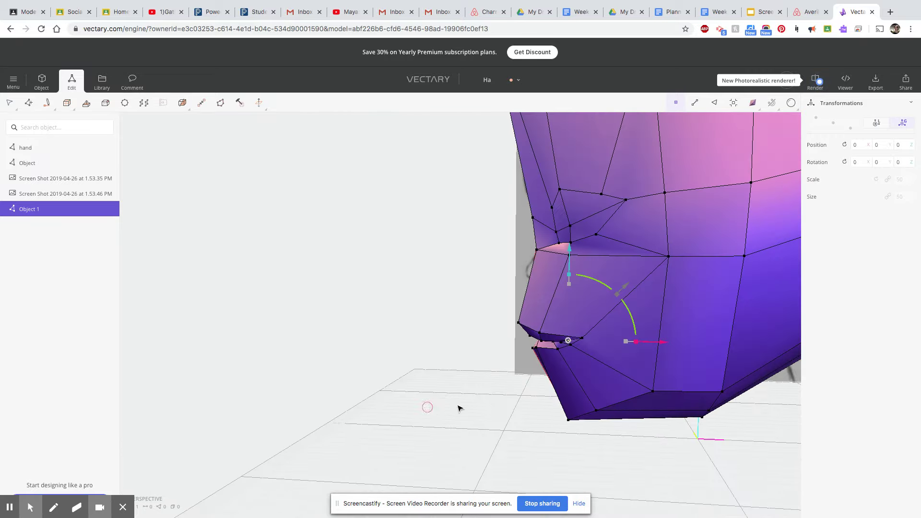
scroll(576, 384, "down", 5)
scroll(578, 381, "up", 5)
scroll(578, 381, "down", 2)
scroll(578, 380, "up", 2)
scroll(574, 380, "down", 3)
mouse_move(573, 380)
left_mouse_down()
mouse_move(798, 376)
mouse_move(615, 377)
left_mouse_up()
scroll(596, 376, "up", 3)
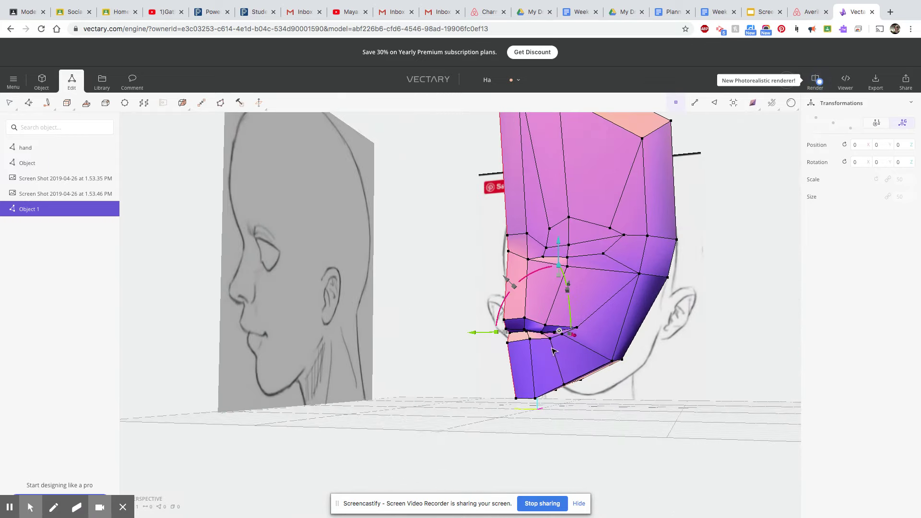
scroll(551, 335, "down", 2)
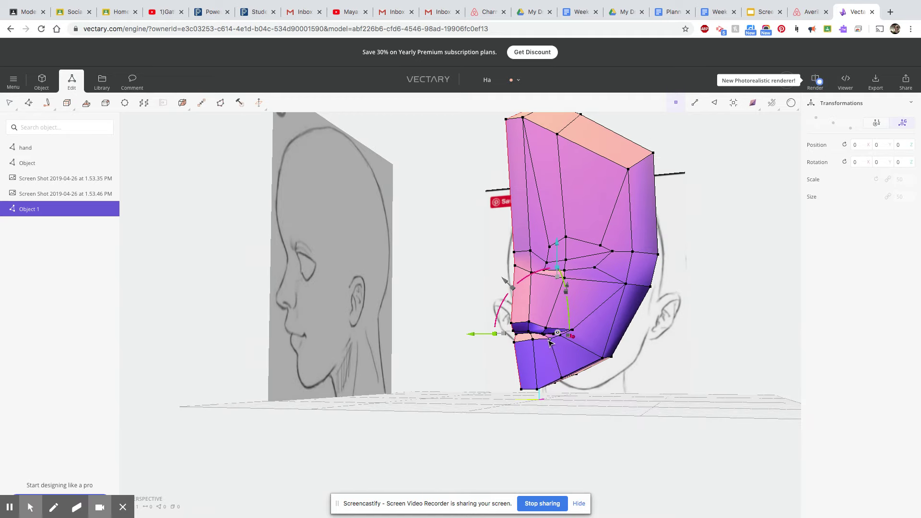
scroll(549, 343, "up", 4)
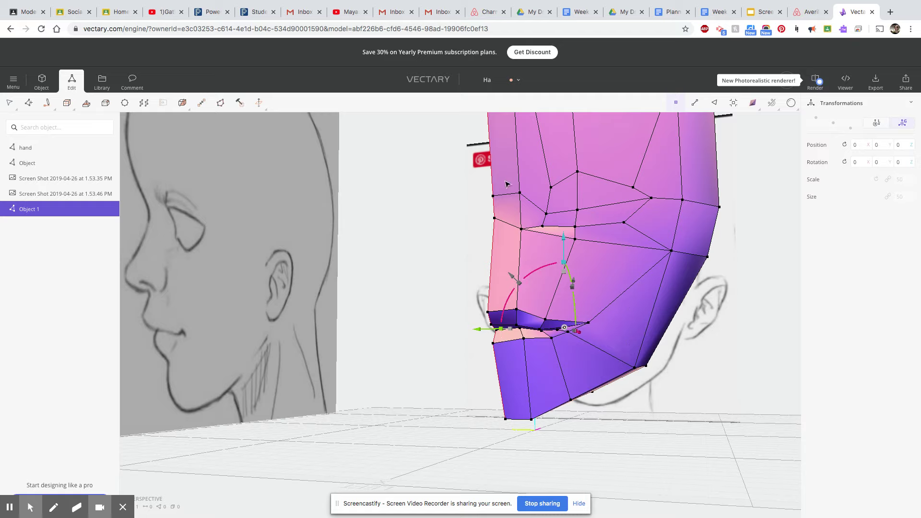
right_click_drag(503, 219, 502, 144)
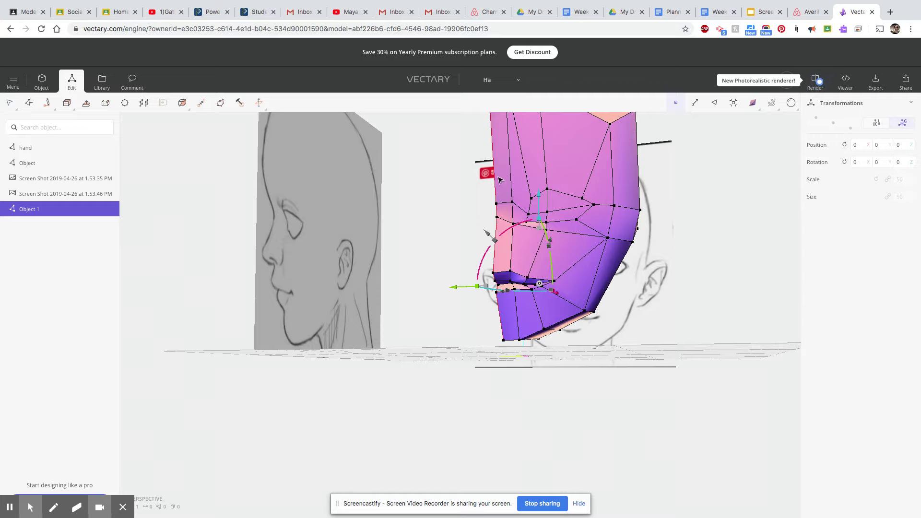
scroll(499, 179, "up", 5)
scroll(568, 194, "down", 3)
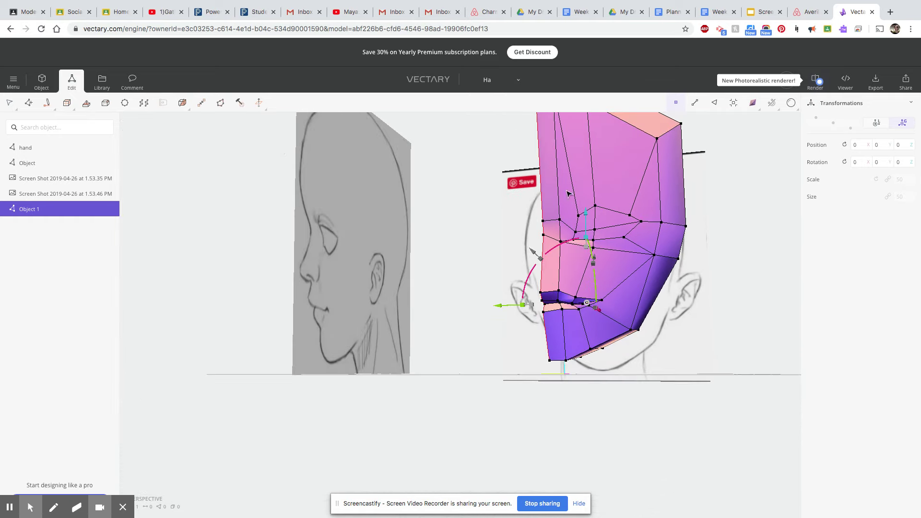
Try to draw a line starting on the forehead's centre edge with Draw Lines
mouse_move(49, 106)
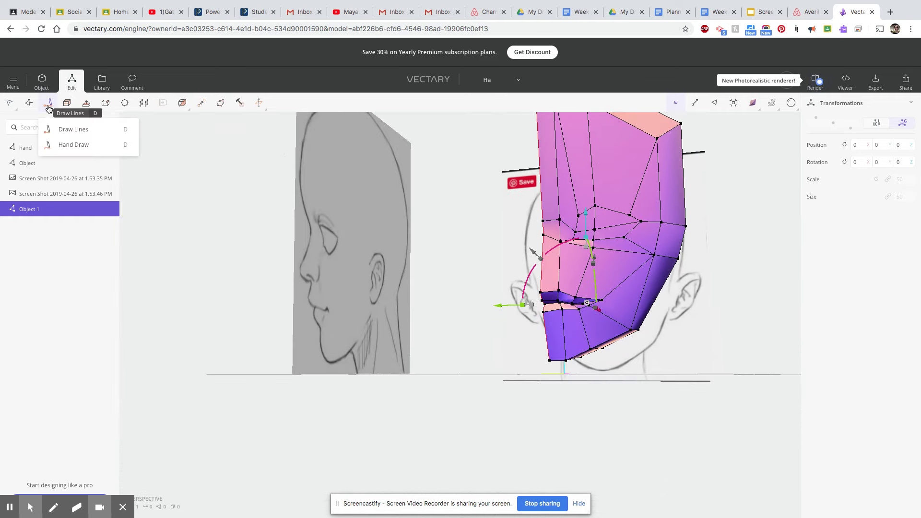
left_click(68, 129)
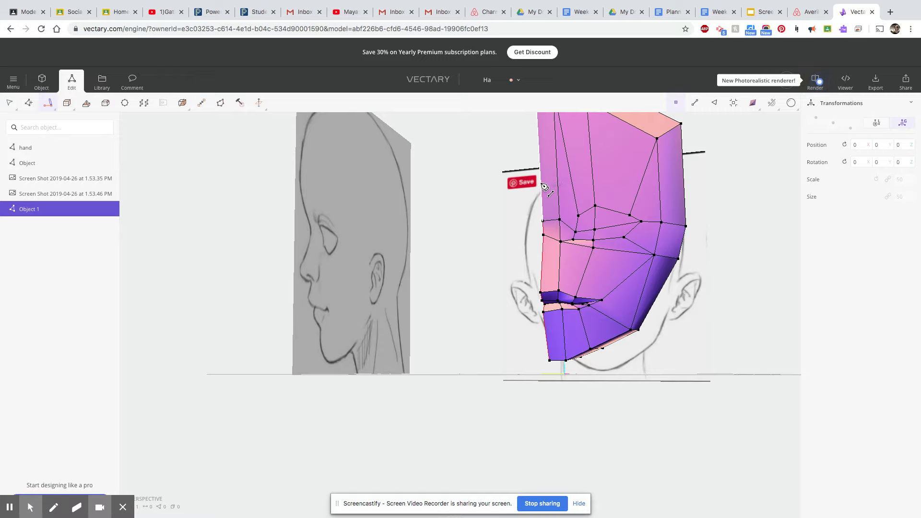
mouse_move(514, 187)
right_mouse_down()
mouse_move(550, 195)
mouse_move(520, 174)
right_mouse_up()
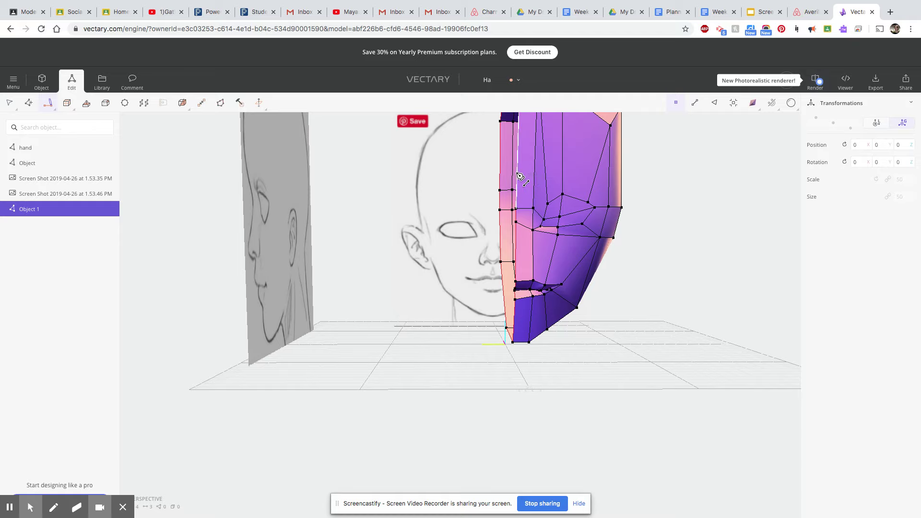
scroll(520, 175, "up", 5)
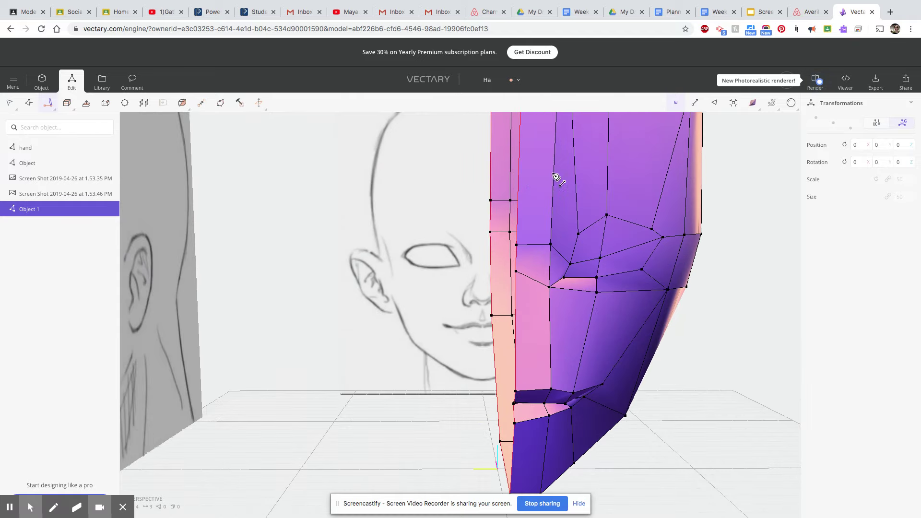
scroll(555, 178, "up", 3)
mouse_move(551, 246)
right_mouse_down()
mouse_move(516, 212)
mouse_move(540, 227)
right_mouse_up()
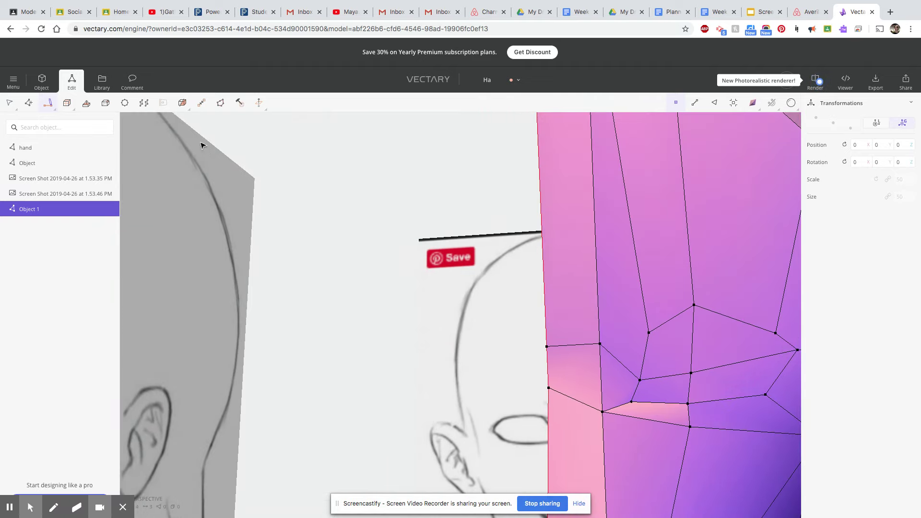
left_click(48, 102)
left_click(58, 132)
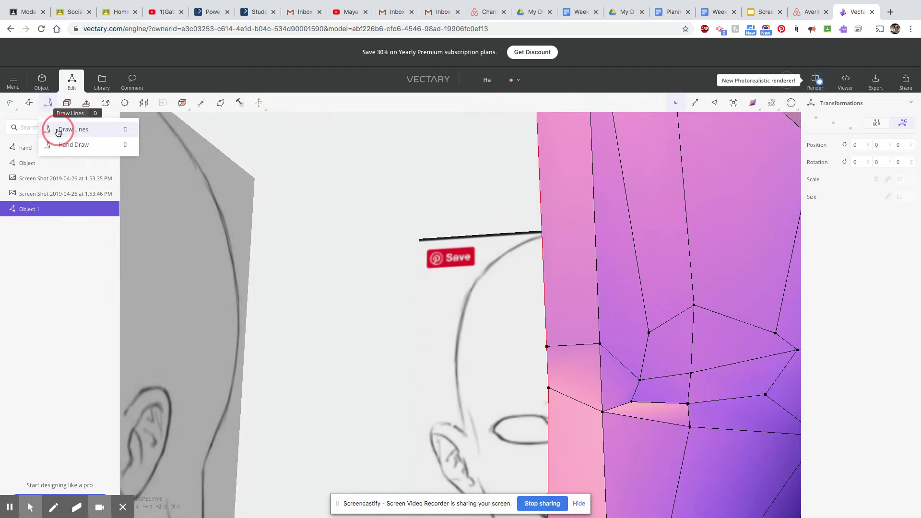
left_click(544, 247)
left_click(544, 247)
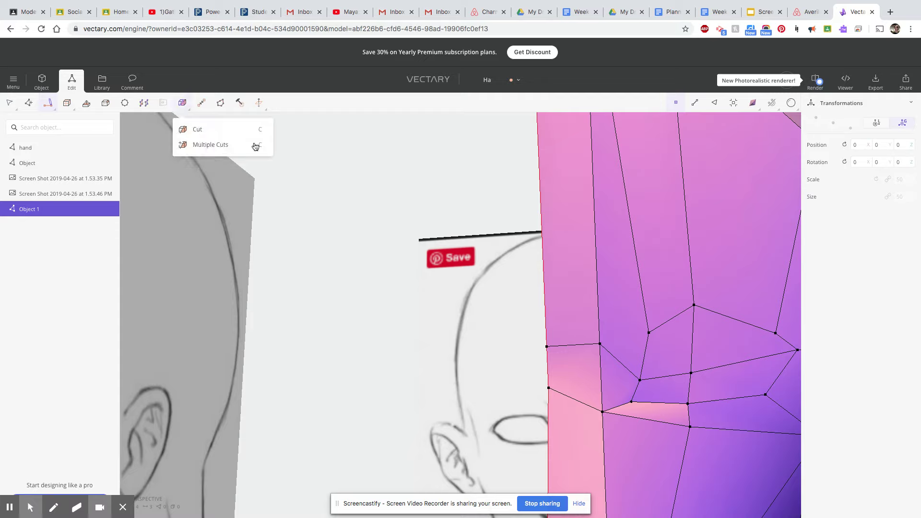
Try to draw a line from the forehead's centre edge across the neighbouring forehead faces with Draw Lines
scroll(656, 365, "up", 3)
left_click(714, 103)
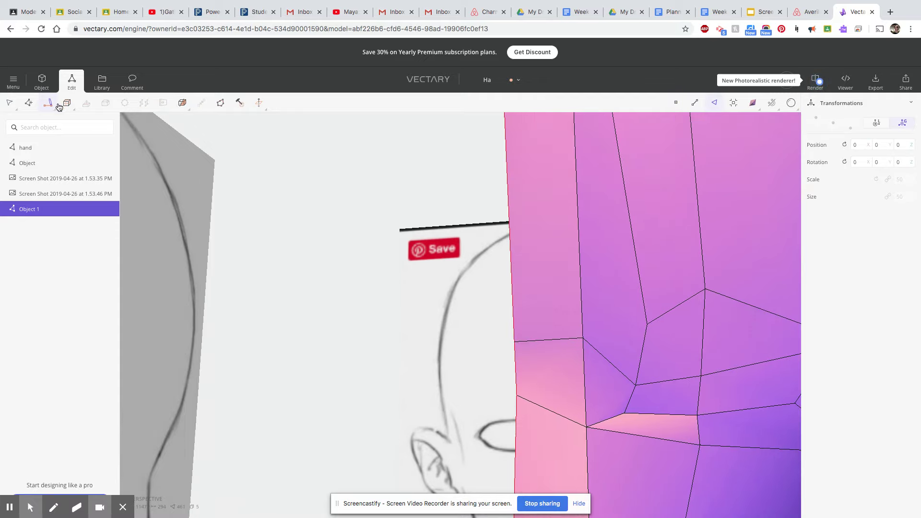
right_click_drag(510, 211, 581, 217)
scroll(522, 220, "down", 5)
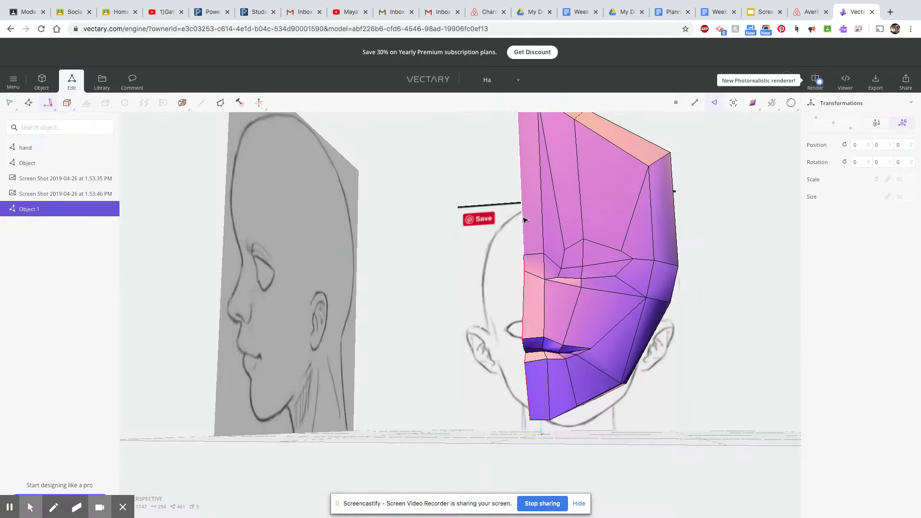
right_click_drag(553, 249, 417, 275)
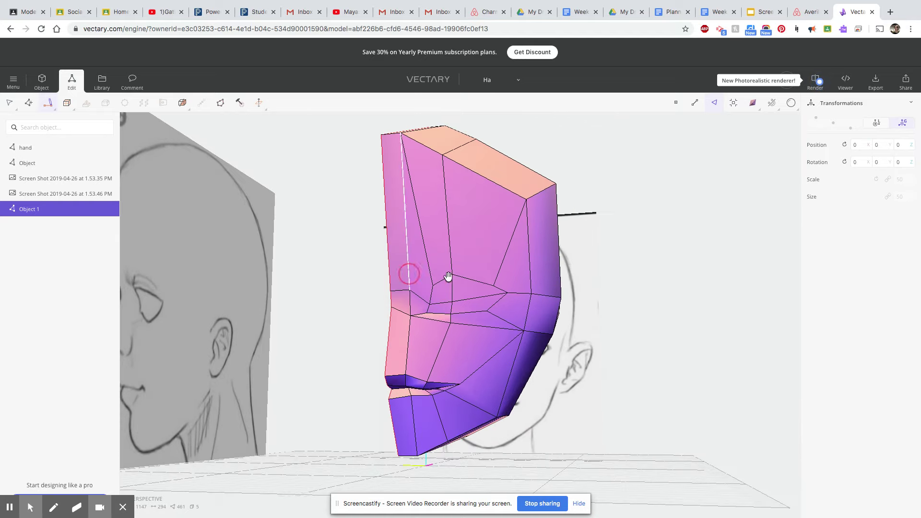
right_click_drag(471, 286, 339, 293)
left_click(46, 104)
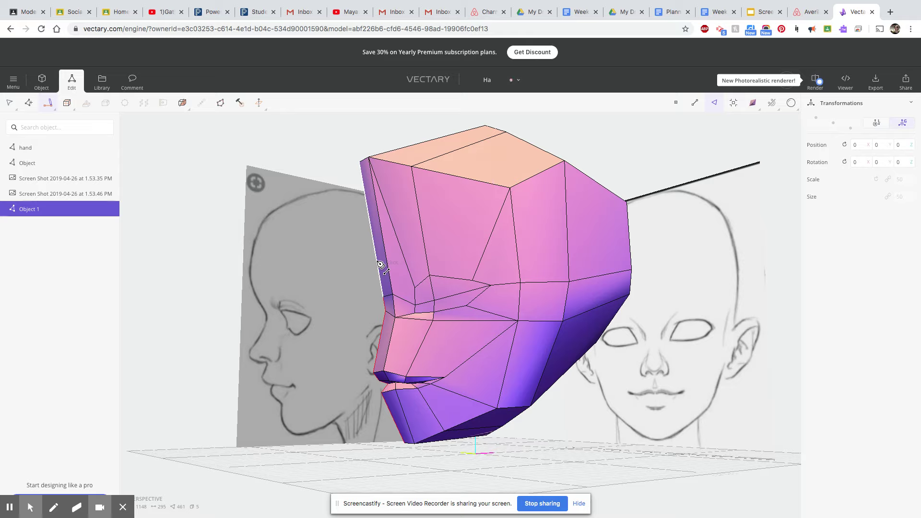
scroll(380, 264, "up", 5)
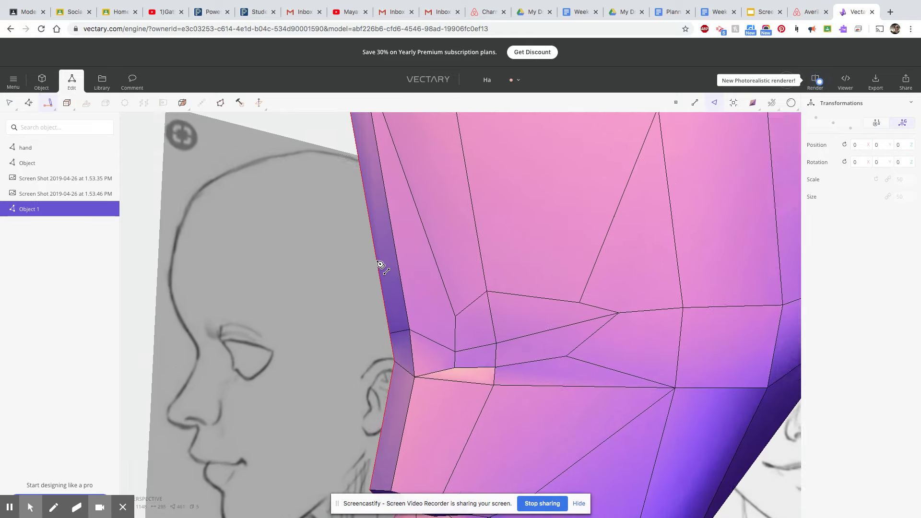
left_click(379, 265)
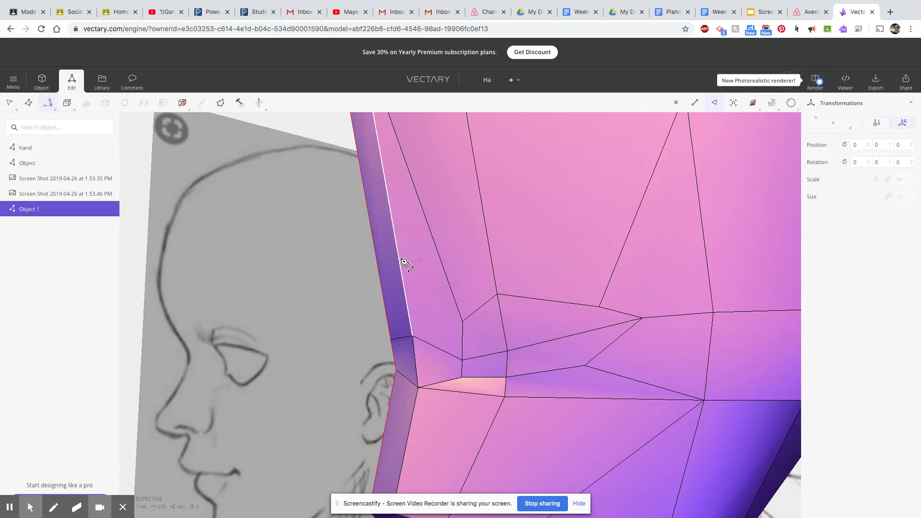
left_click(433, 247)
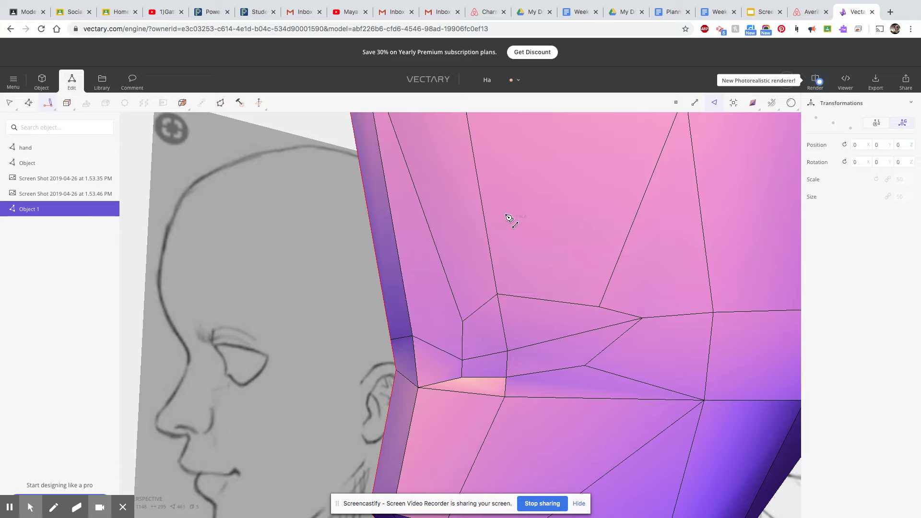
left_click(484, 220)
left_click(636, 217)
left_click(696, 229)
Try to use the Slide tool on the edge loop running across the brow and around the eye
left_click(738, 106)
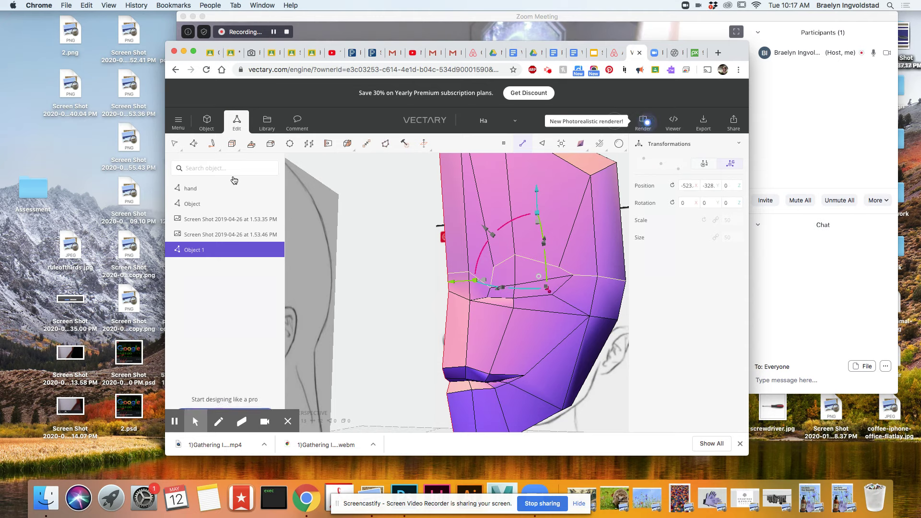
mouse_move(214, 144)
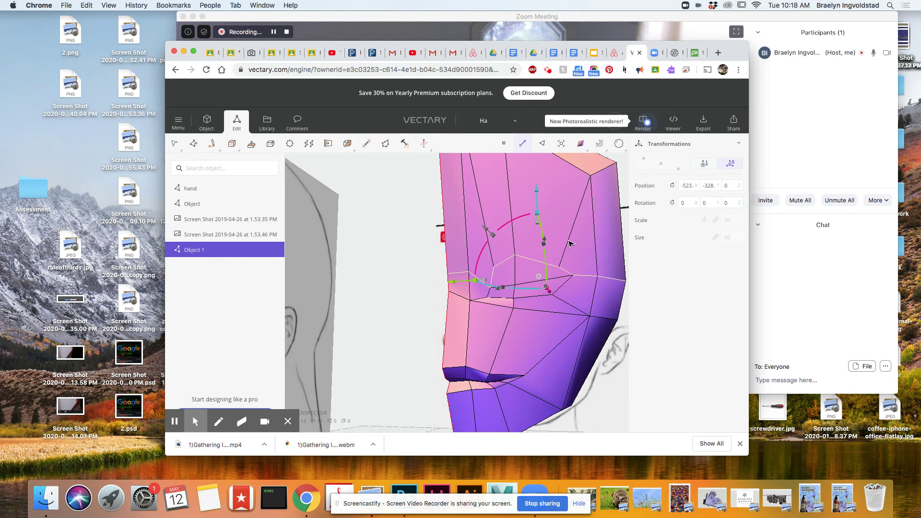
left_click(328, 144)
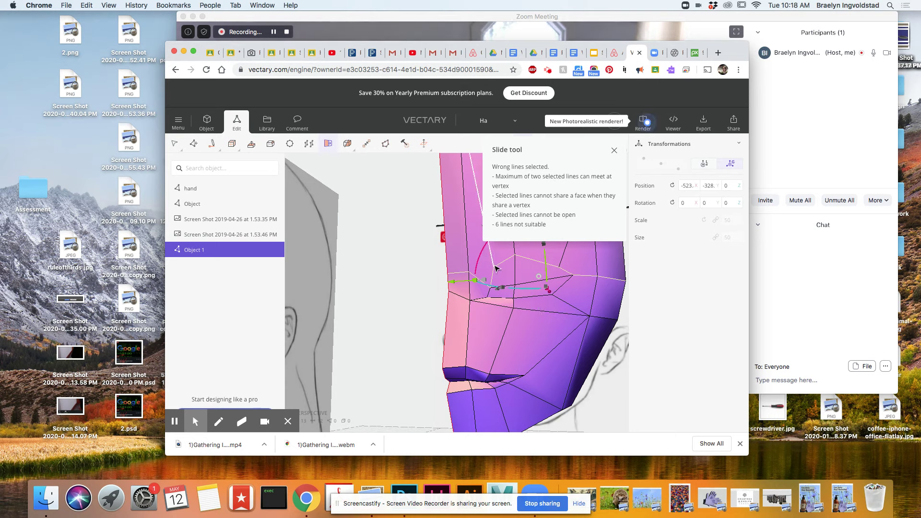
scroll(494, 271, "up", 5)
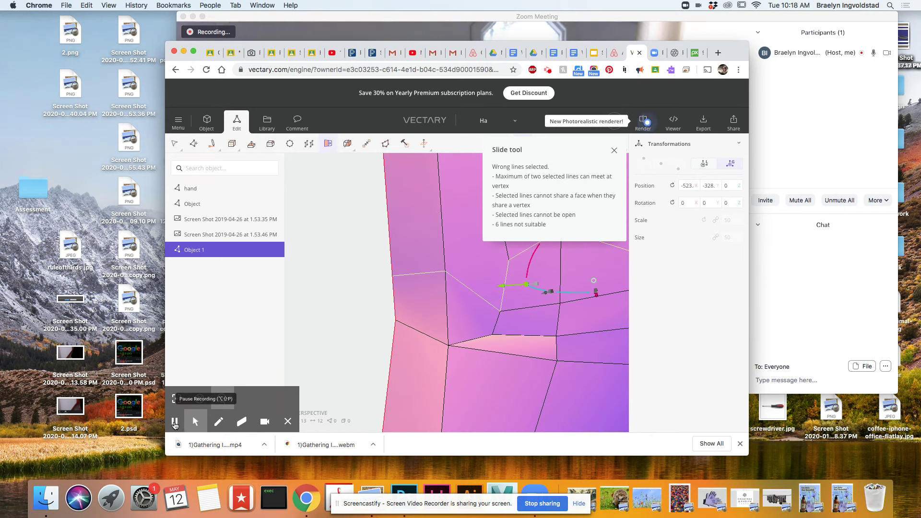
left_click(174, 422)
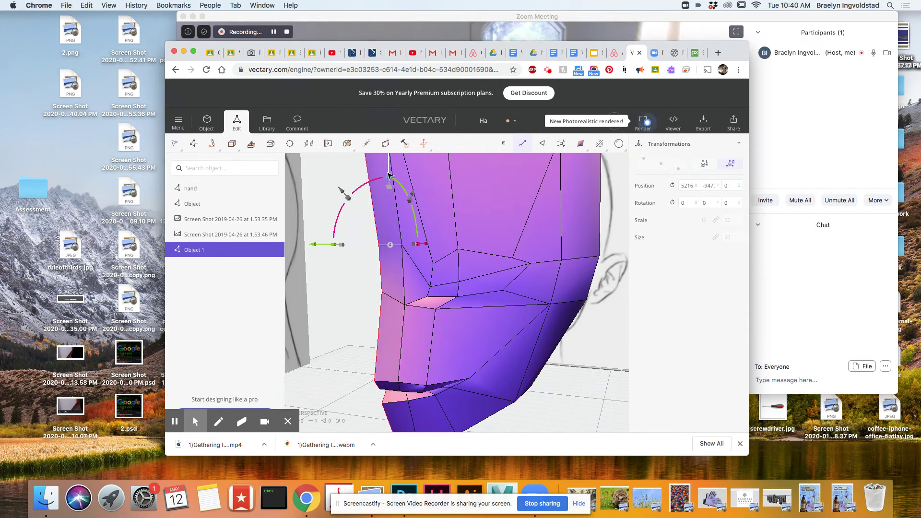
Raise the short horizontal edge on the forehead's centre strip above the nose slightly
left_click_drag(390, 173, 387, 163)
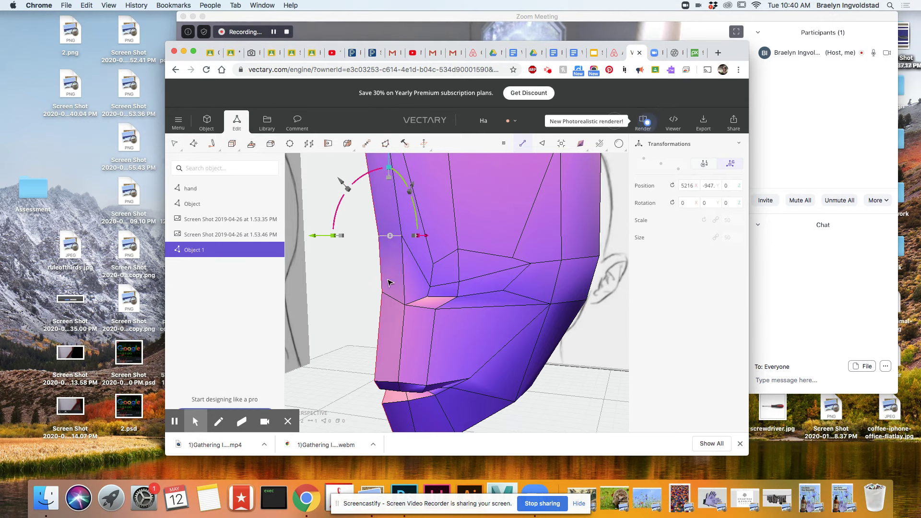
left_click(388, 164)
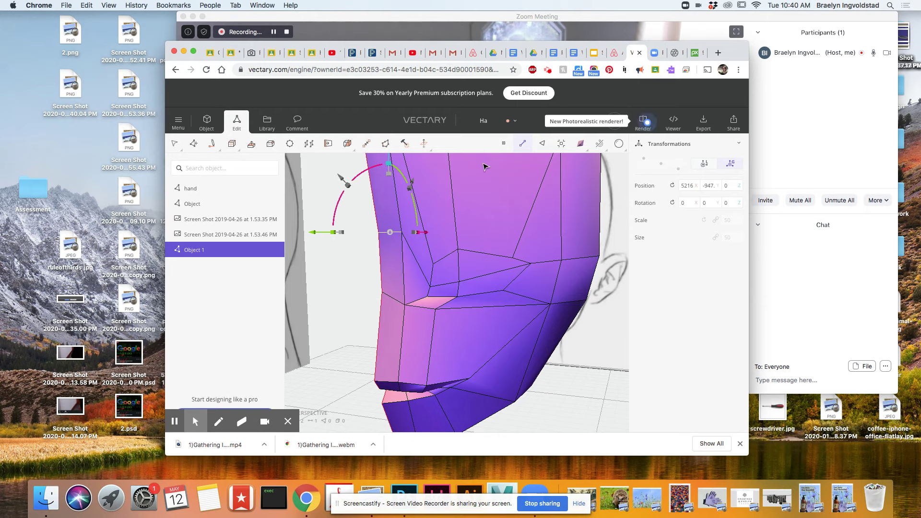
Extrude the nose bridge face together with the two adjacent faces between the eye level and the upper lip
left_click(543, 144)
left_click(390, 271)
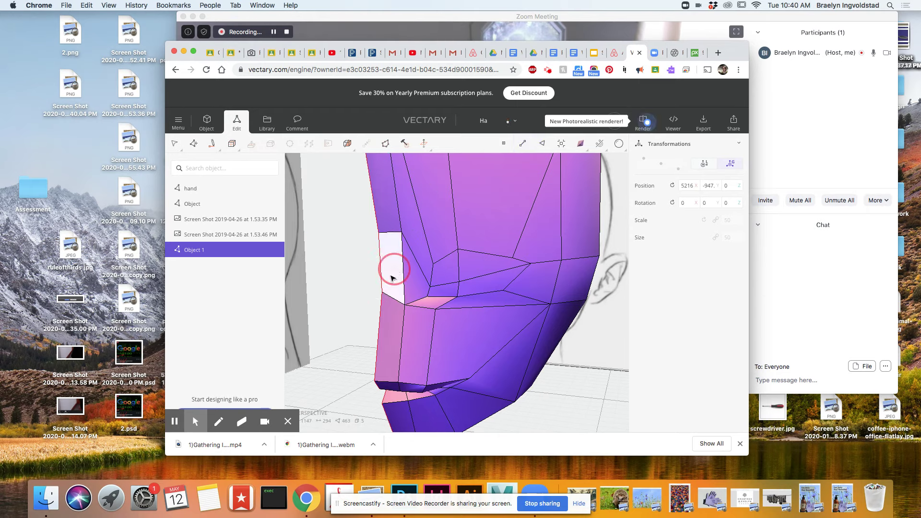
left_click(389, 331, "shift")
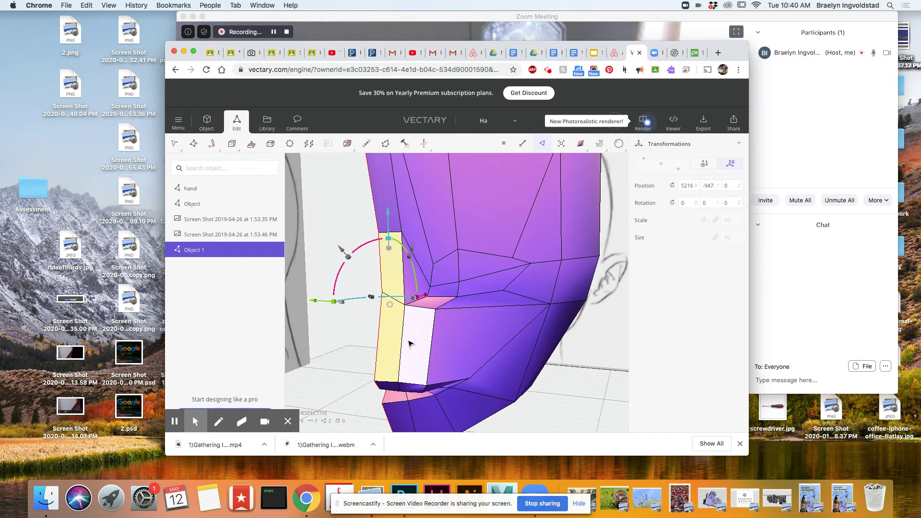
scroll(409, 341, "up", 3)
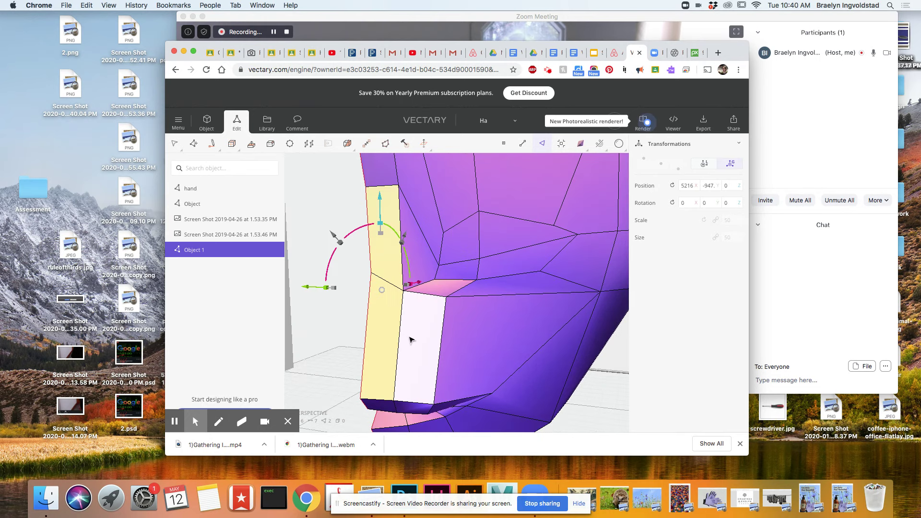
scroll(409, 342, "down", 2)
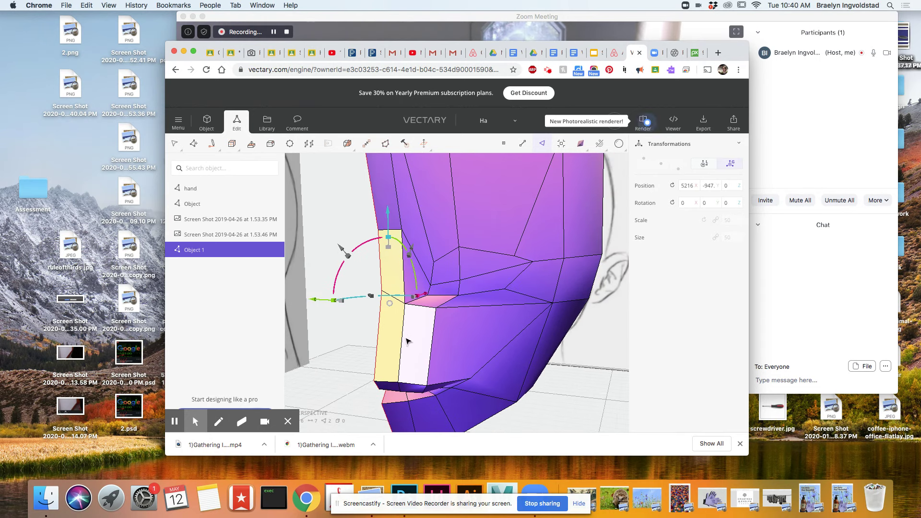
left_click(412, 345, "shift")
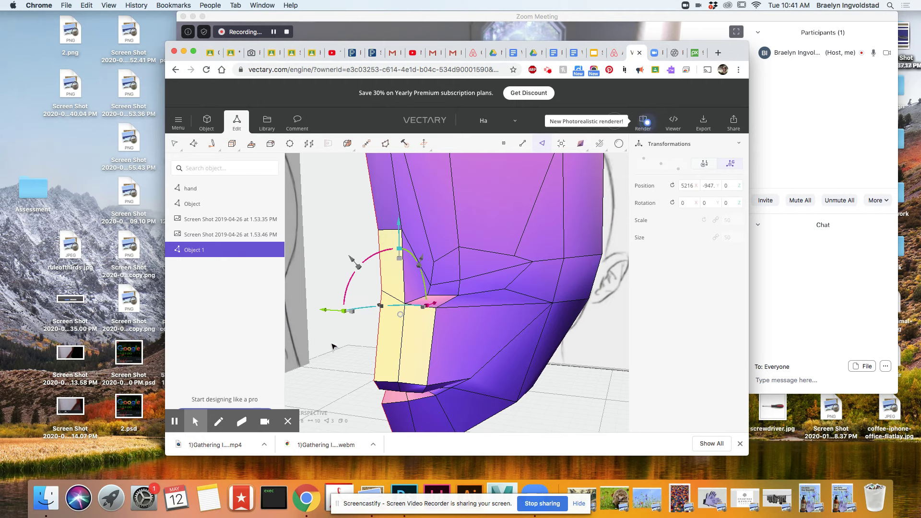
key("e")
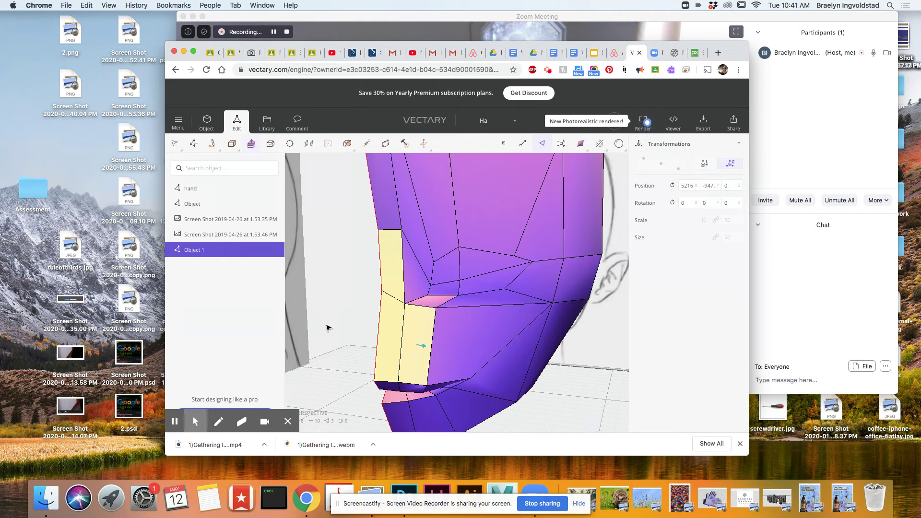
left_click(423, 348)
left_click_drag(422, 349, 425, 350)
left_click(402, 336)
Lower the extruded nose faces toward the upper lip
mouse_move(400, 262)
left_mouse_down()
mouse_move(386, 278)
mouse_move(396, 275)
left_mouse_up()
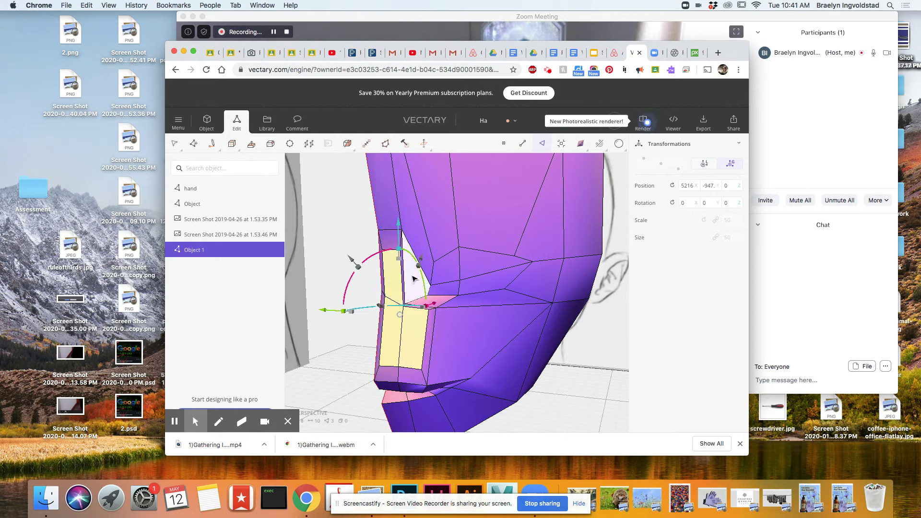
left_click_drag(398, 239, 398, 254)
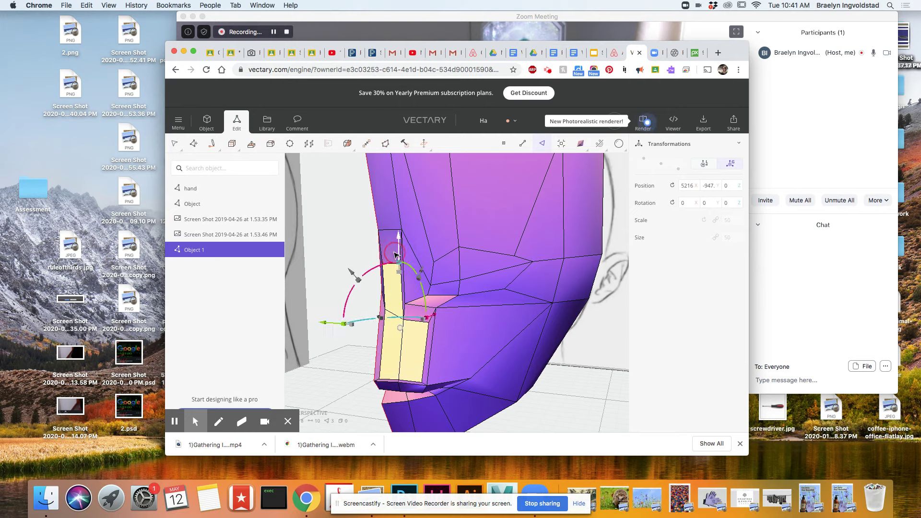
Add the nose extrusion's upper side face along the head's centre plane to the face selection
mouse_move(478, 383)
right_mouse_down()
mouse_move(504, 376)
mouse_move(460, 354)
right_mouse_up()
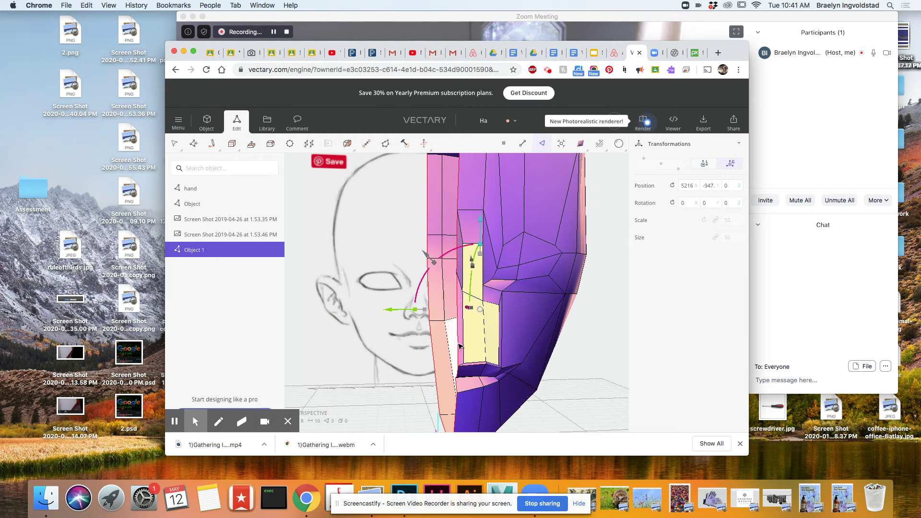
left_click(461, 276, "shift")
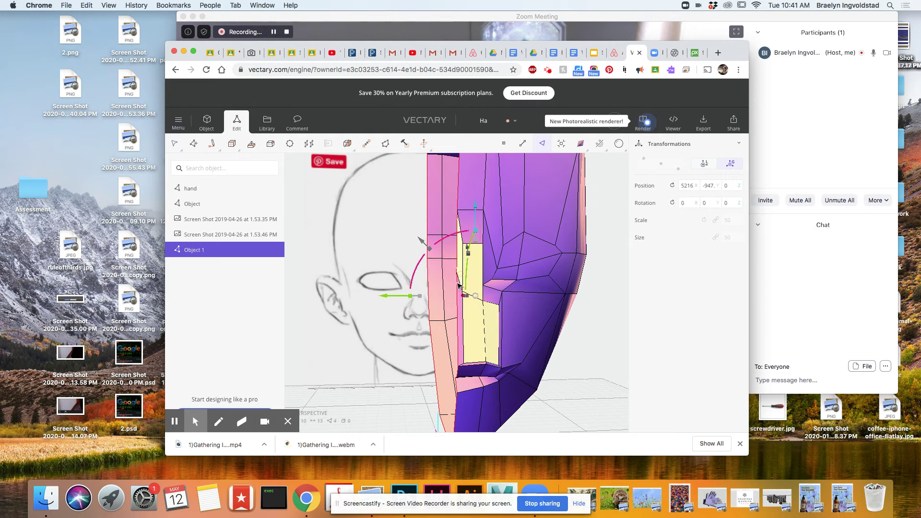
Delete the unwanted inner faces along the centreline of the nose on the half head
left_click(460, 321, "shift")
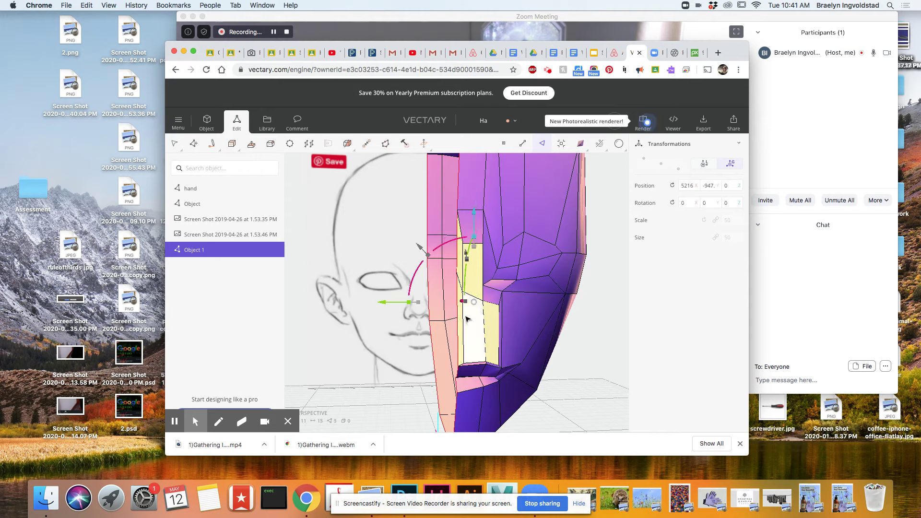
left_click(463, 347, "shift")
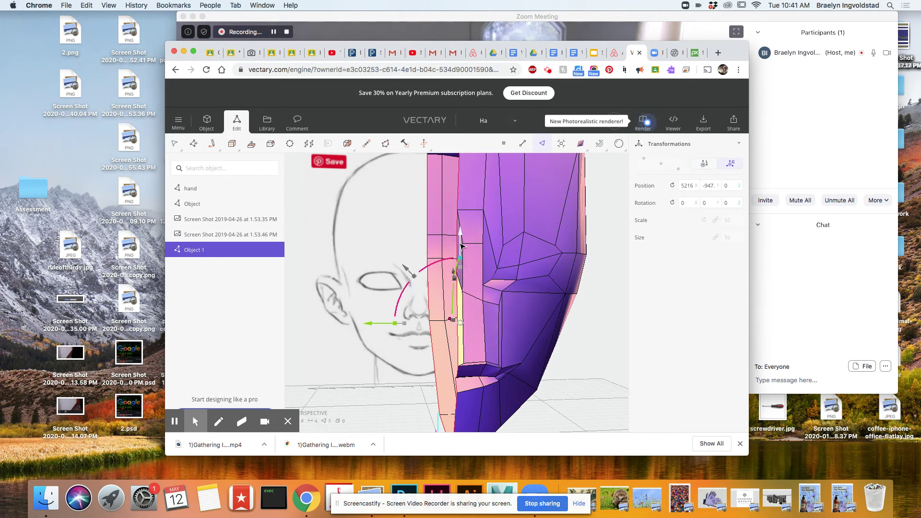
scroll(460, 246, "up", 3)
left_click(460, 264, "shift")
key("Delete")
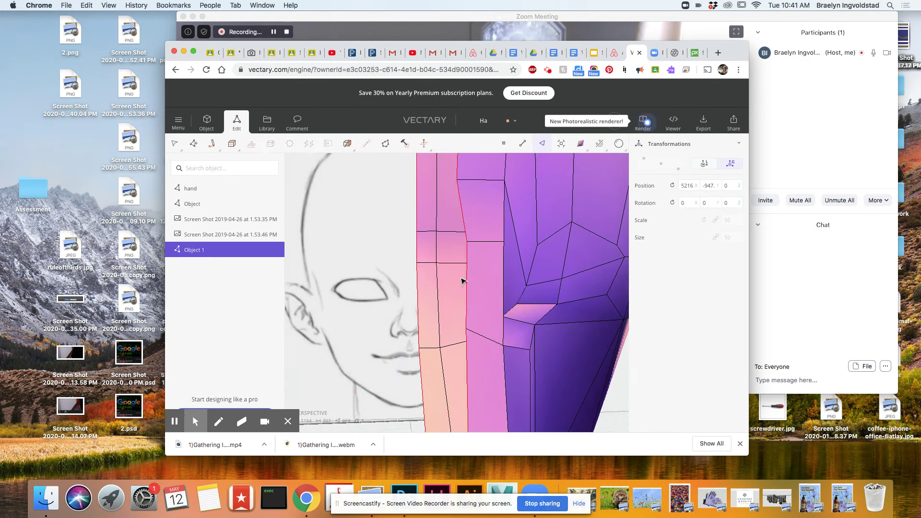
Select the two open edges along the nose's centre and align them with the face's centreline in the front view
key("2")
left_click(467, 280)
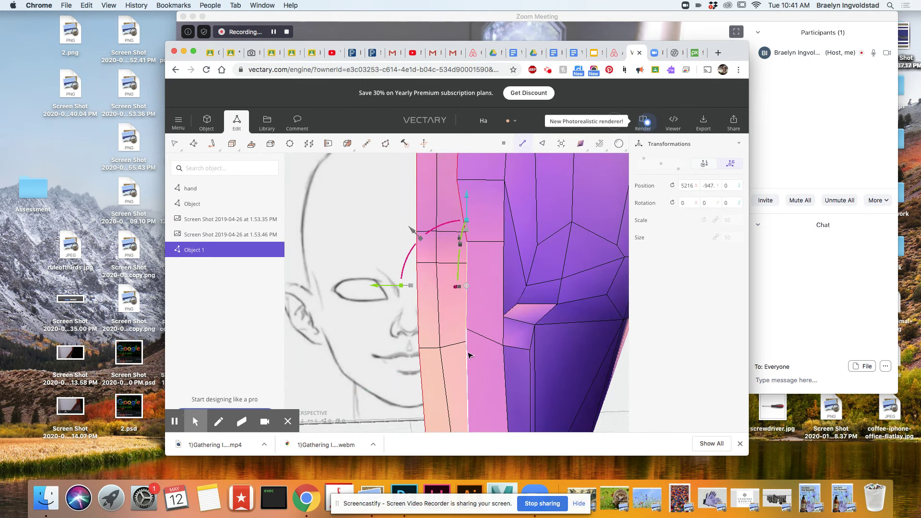
right_click_drag(468, 366, 531, 377)
scroll(528, 379, "up", 4)
left_click_drag(364, 344, 363, 344)
scroll(388, 358, "up", 3)
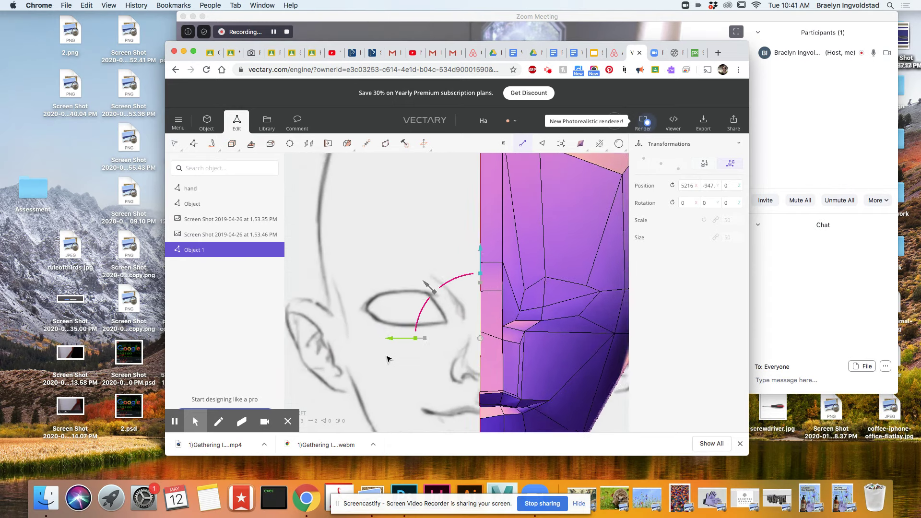
Lower the upper cross edge of the nose bridge and raise the cross edges near the base of the nose
left_click(504, 288)
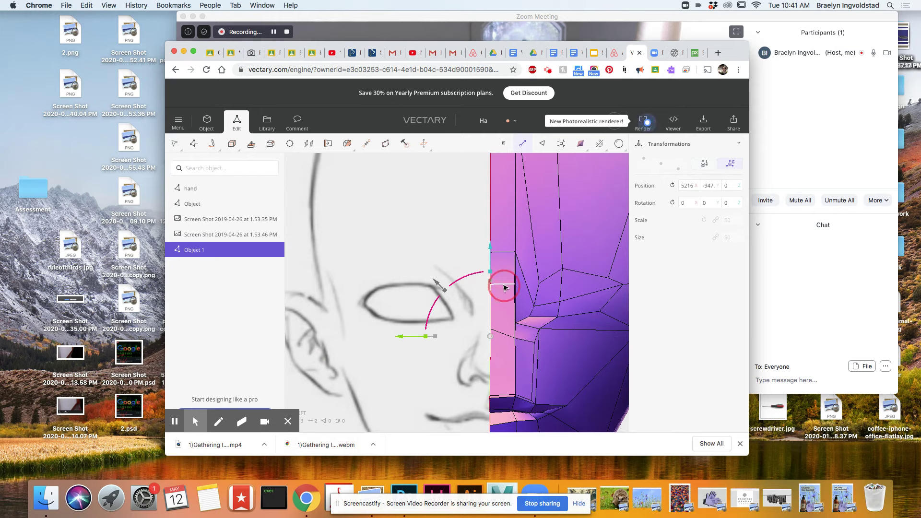
left_click_drag(499, 210, 493, 228)
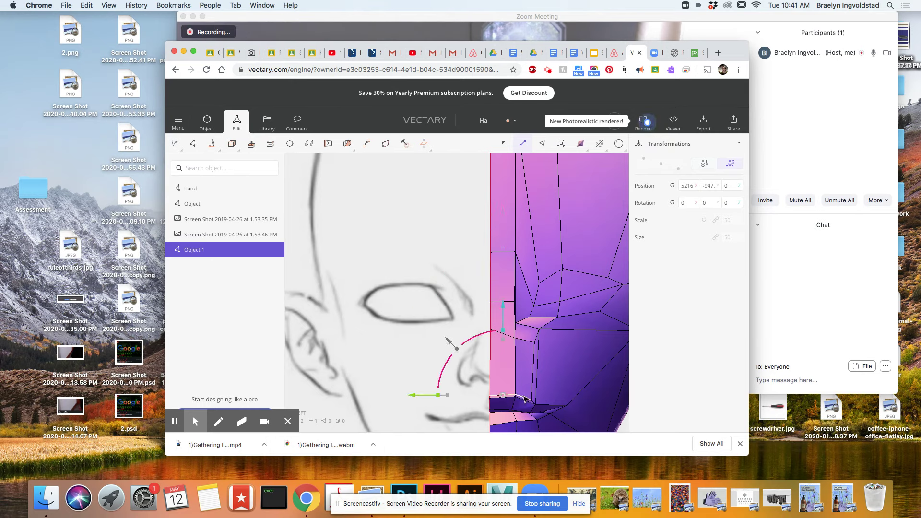
left_click(511, 316, "shift")
left_click_drag(511, 316, 509, 310)
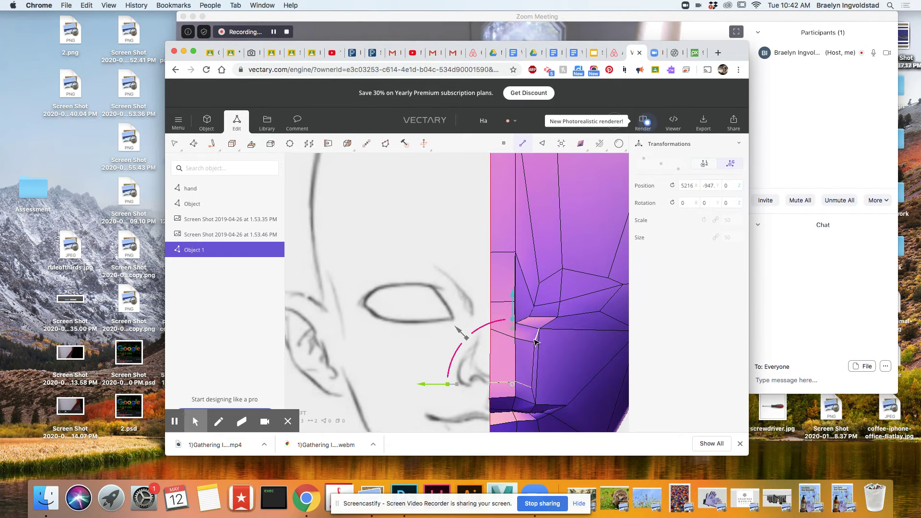
Shift the nose's side edge slightly toward the centreline and lower the middle cross edge of the nose bridge
left_click(535, 355)
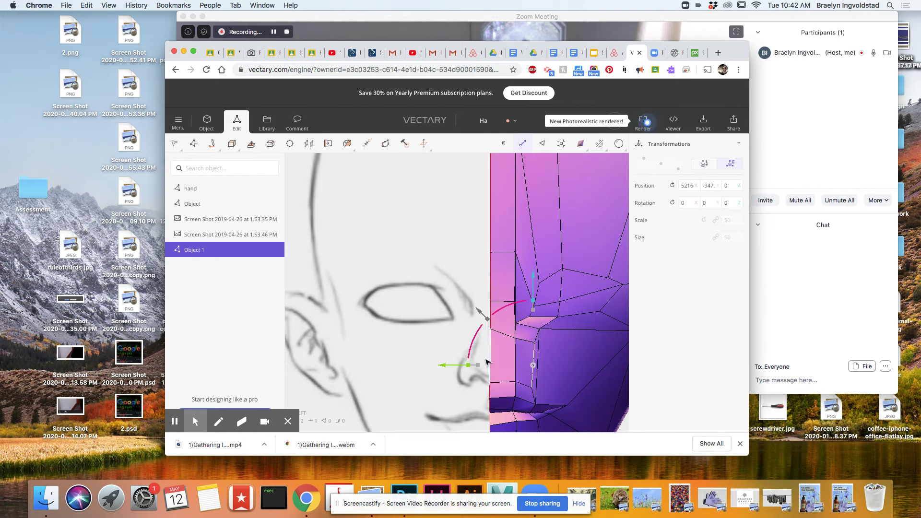
left_click_drag(455, 366, 454, 366)
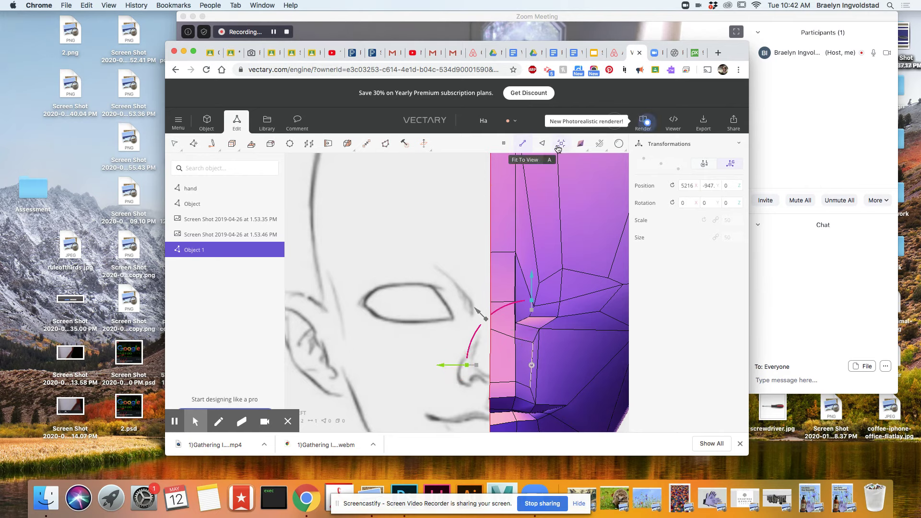
left_click(533, 343)
key("2")
left_click(504, 338)
left_click_drag(502, 255, 499, 268)
Raise the outer vertex of the middle bridge edge and lower the neighbouring vertex on the nose's side
left_click(505, 144)
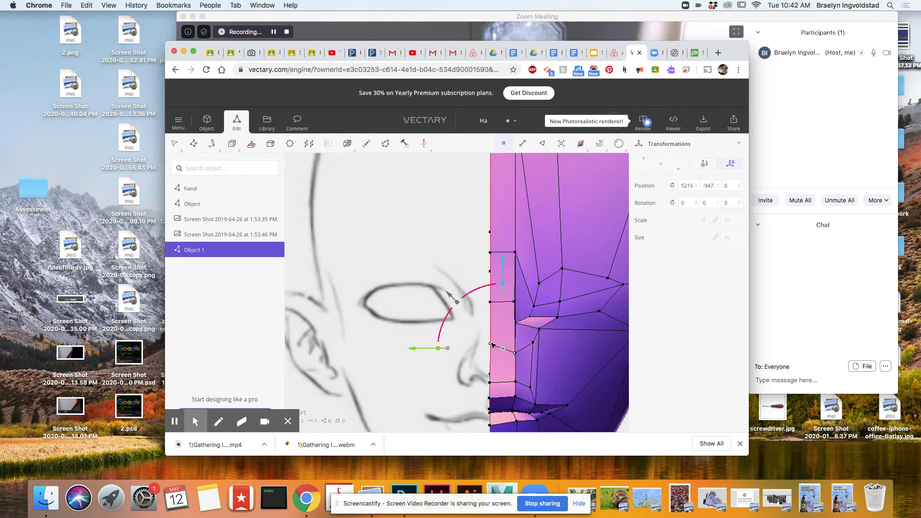
left_click(515, 352)
left_click_drag(515, 287, 537, 281)
left_click(533, 343)
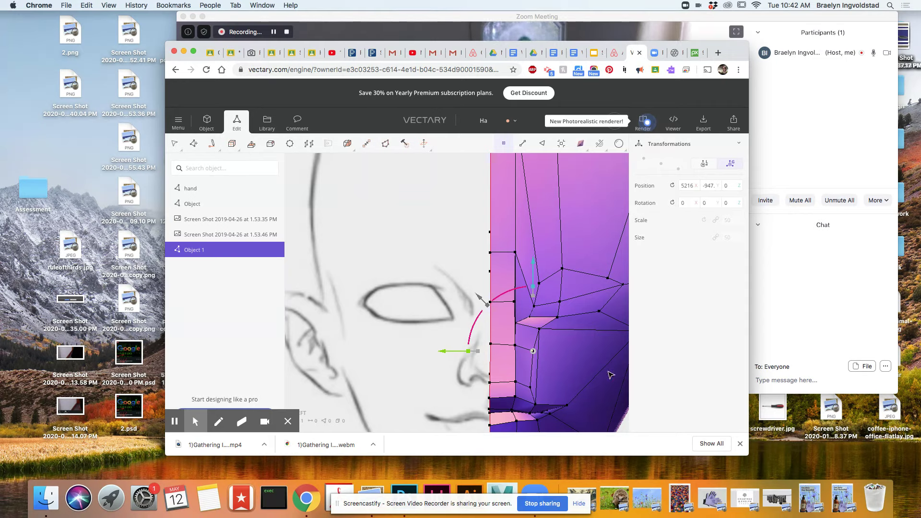
Pull the middle cross edge of the nose bridge forward to build out the nose profile
scroll(609, 370, "up", 10)
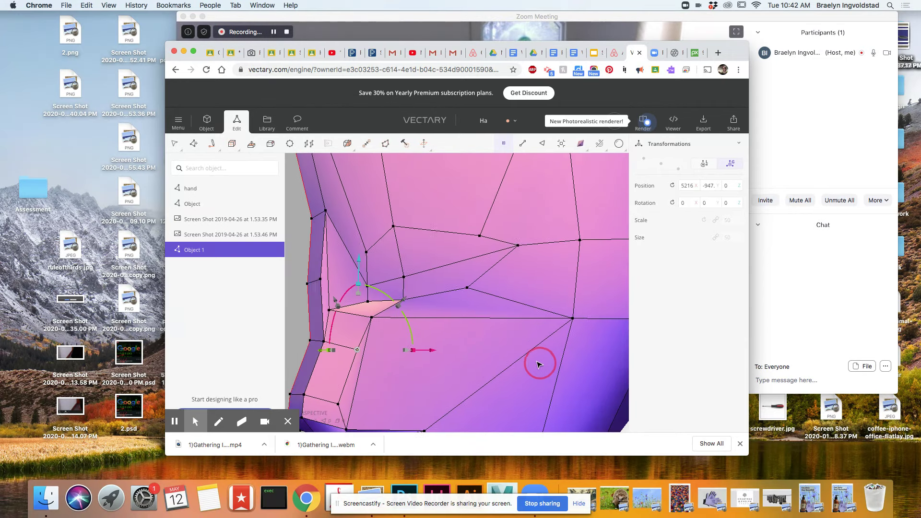
left_click_drag(536, 365, 374, 373)
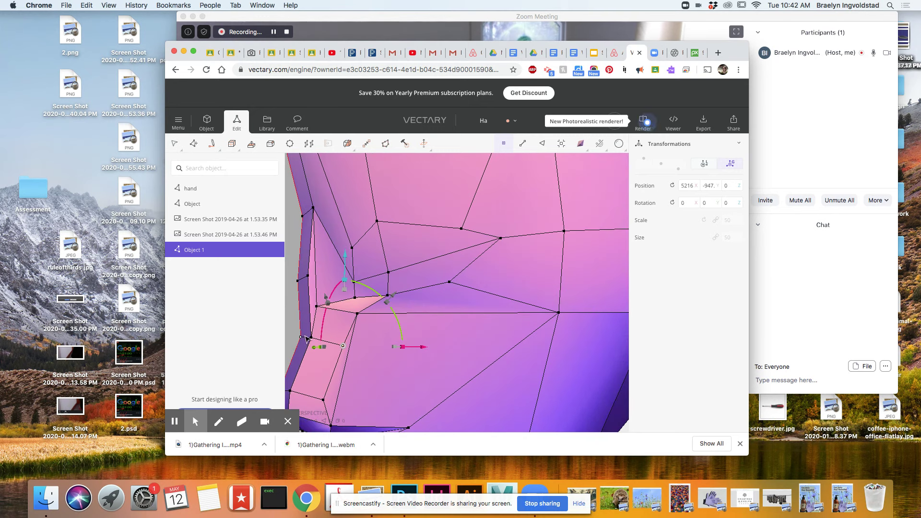
left_click_drag(309, 342, 417, 352)
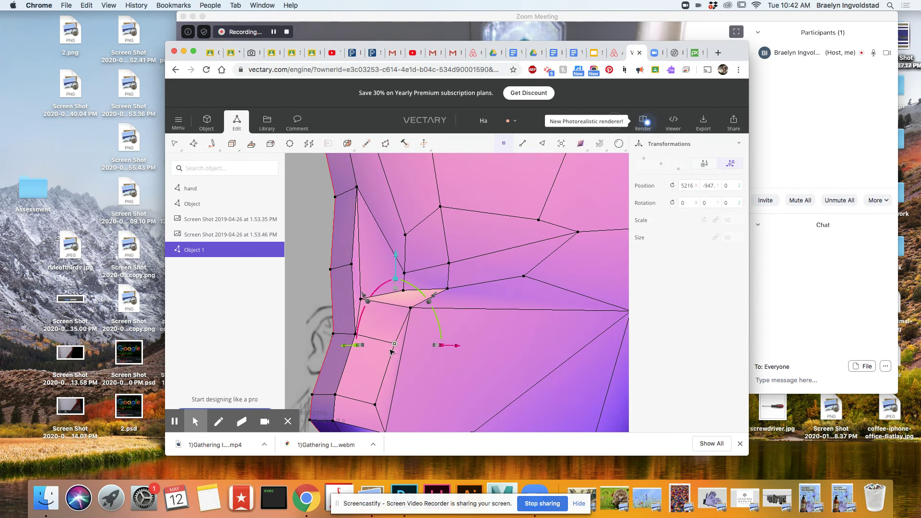
key("2")
left_click(343, 335)
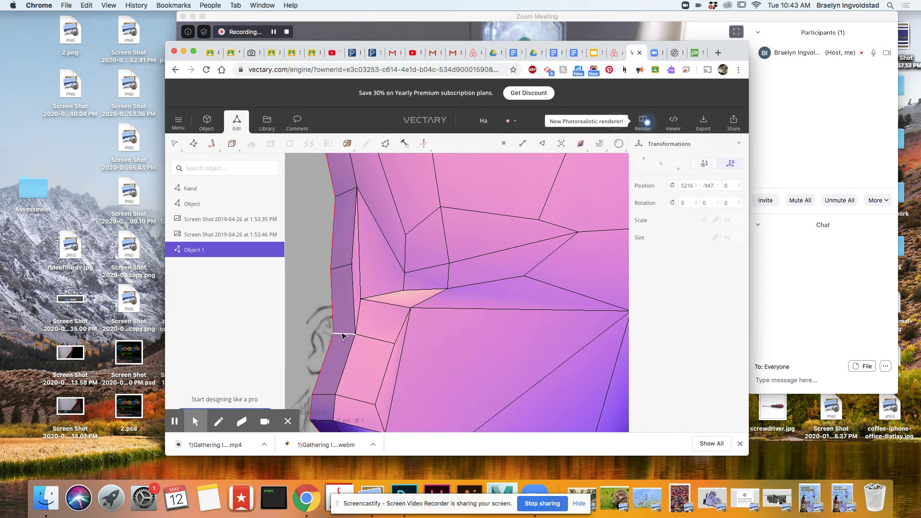
left_click_drag(396, 334, 384, 326)
Move the upper cross edge of the nose bridge slightly forward to smooth the profile
left_click(339, 268)
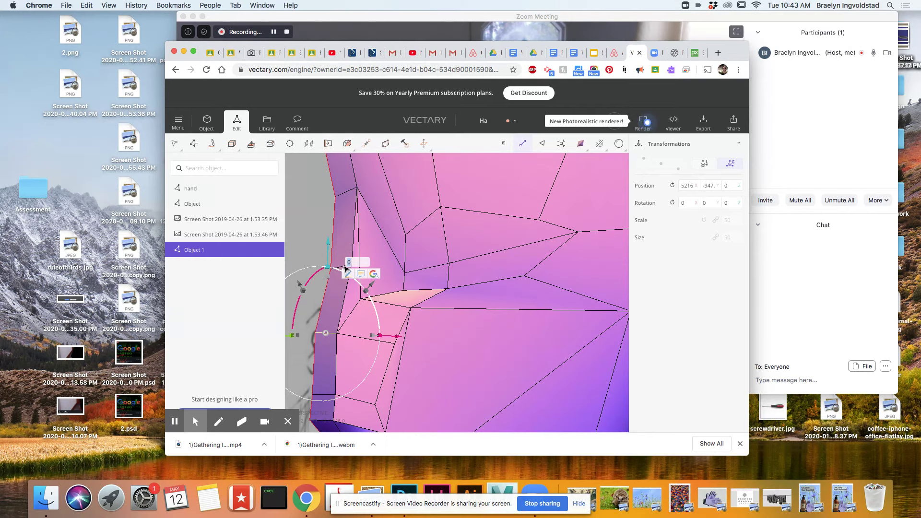
left_click(351, 252)
left_click(344, 266)
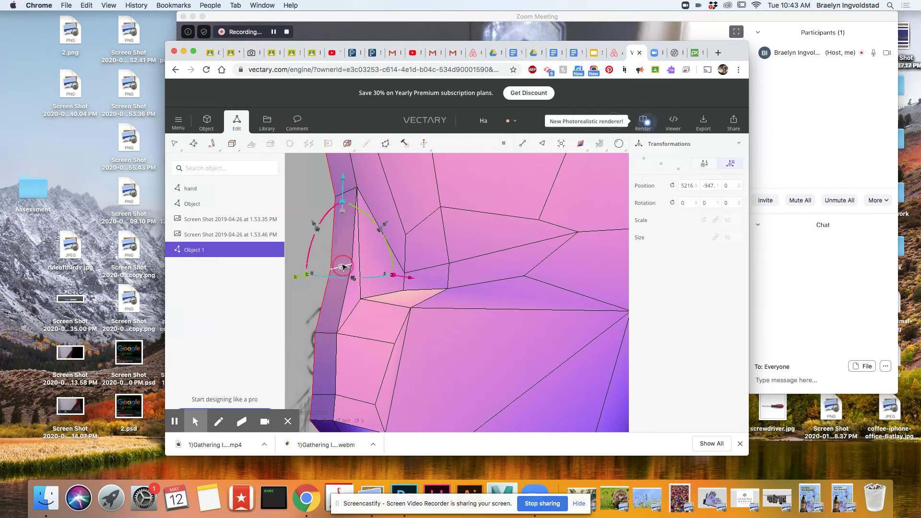
left_click_drag(406, 282, 402, 280)
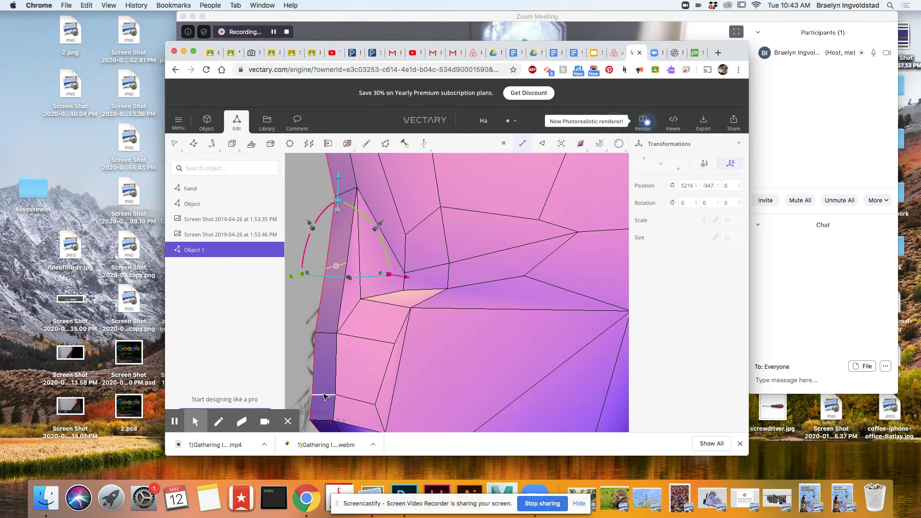
Inspect the nose from several angles, highlighting the faces on its bridge and side
scroll(324, 396, "down", 3)
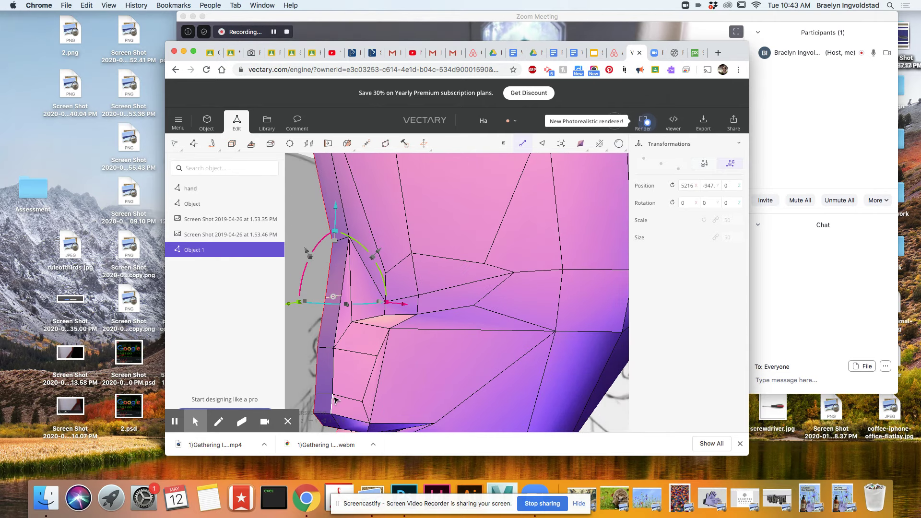
scroll(334, 400, "down", 5)
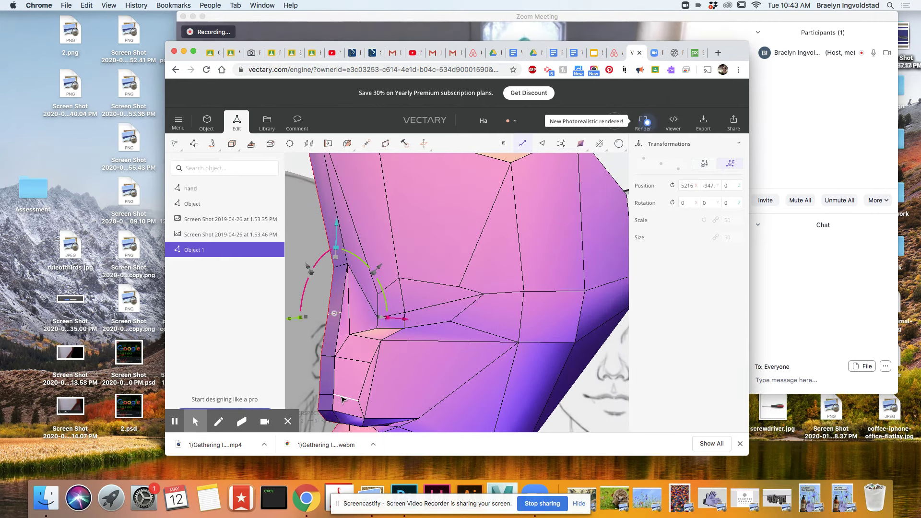
scroll(349, 385, "up", 3)
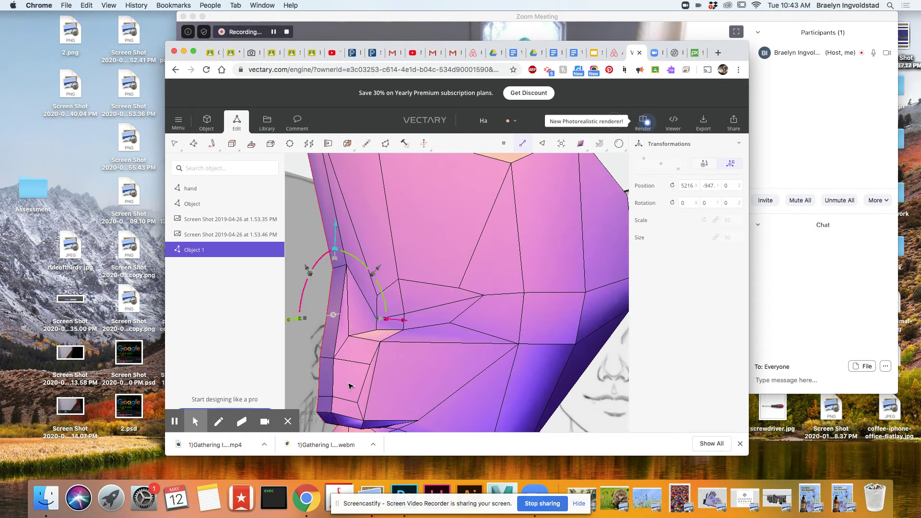
scroll(322, 364, "up", 3)
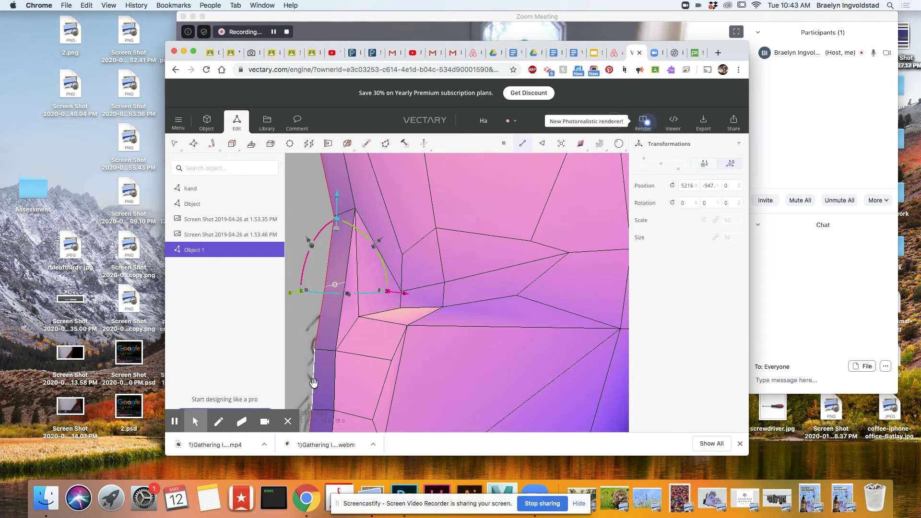
scroll(325, 386, "down", 5)
mouse_move(357, 366)
middle_mouse_down()
mouse_move(365, 325)
mouse_move(350, 335)
mouse_move(349, 356)
middle_mouse_up()
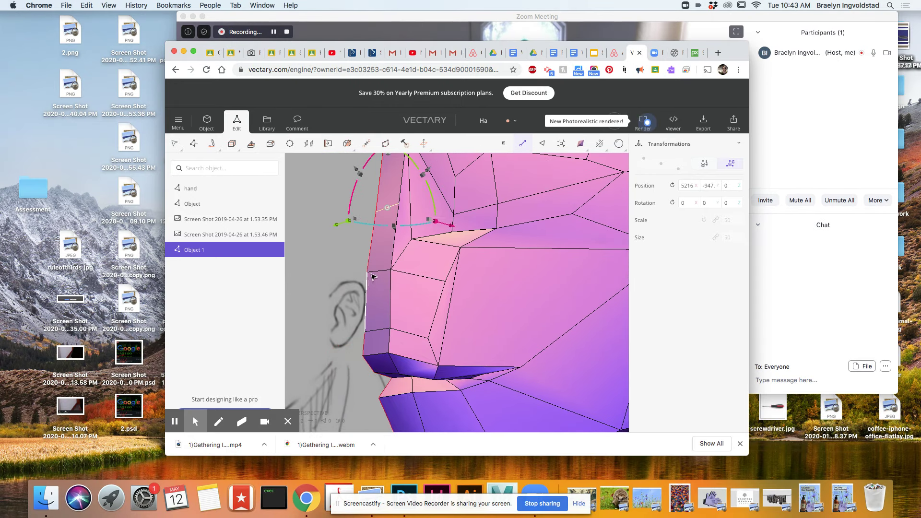
left_click(384, 255)
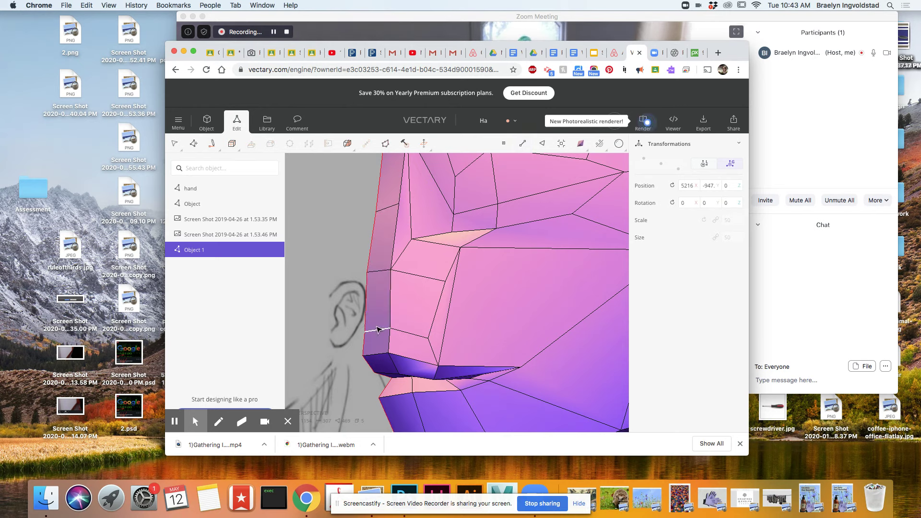
left_click(412, 319)
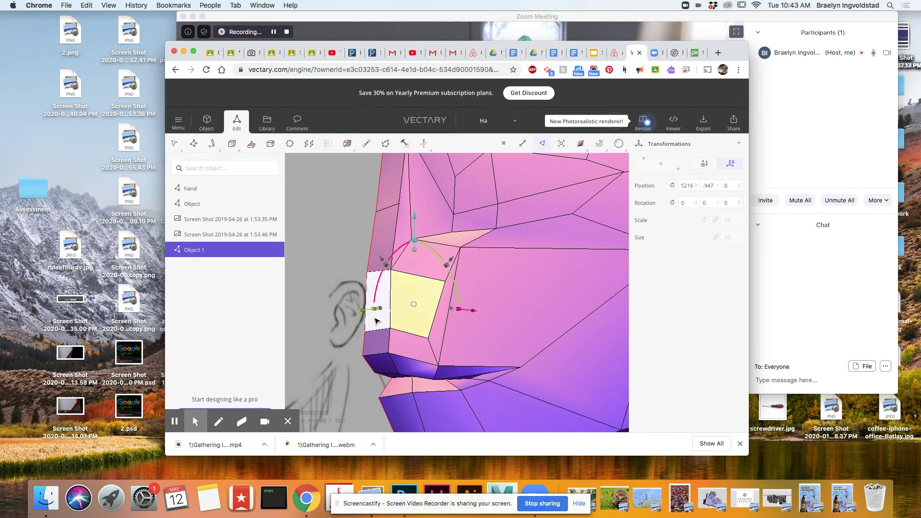
left_click(376, 318, "shift")
left_click(382, 240, "shift")
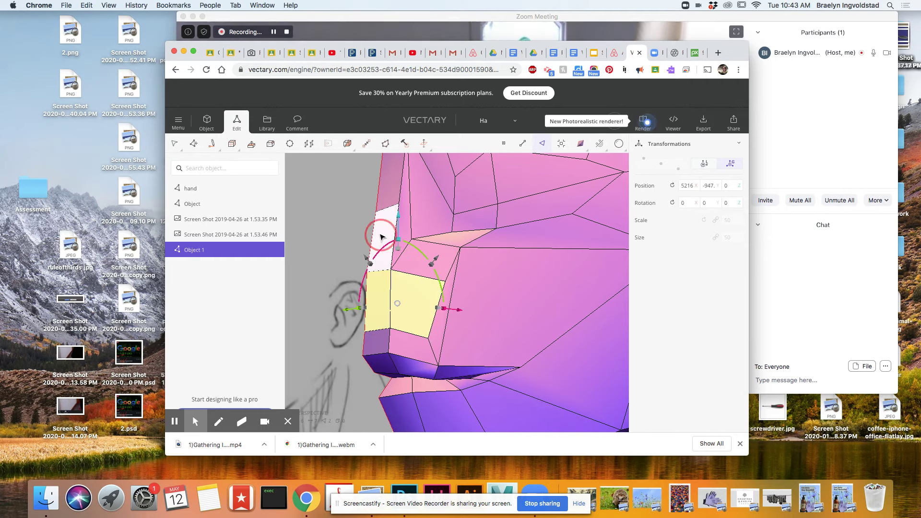
left_click(390, 321, "shift")
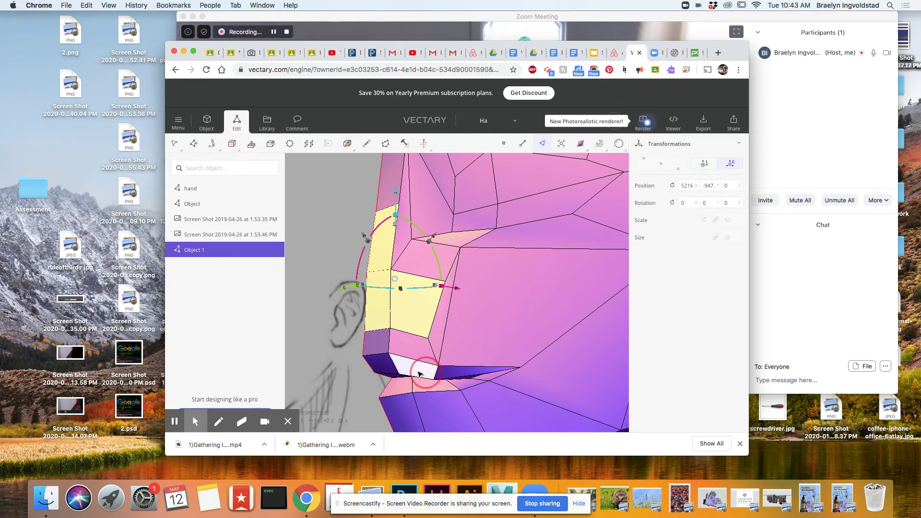
scroll(380, 370, "up", 5)
scroll(397, 373, "up", 5)
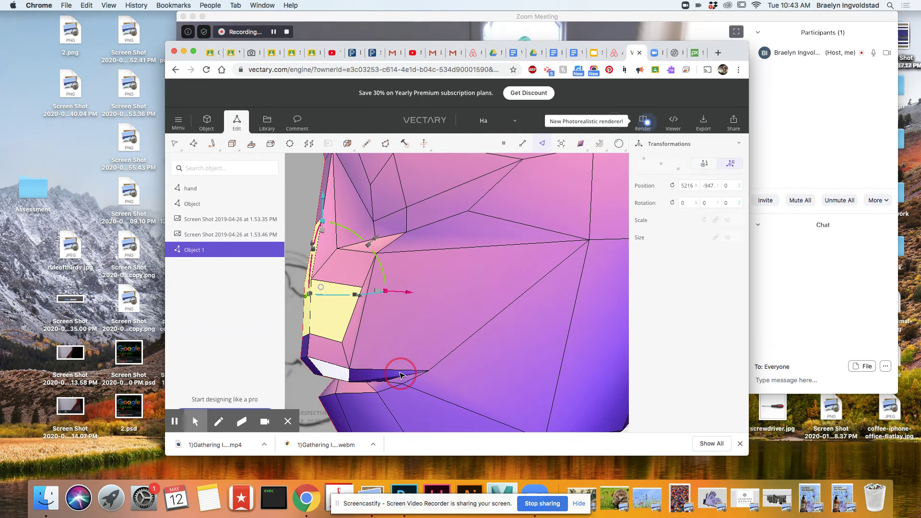
scroll(392, 378, "up", 5)
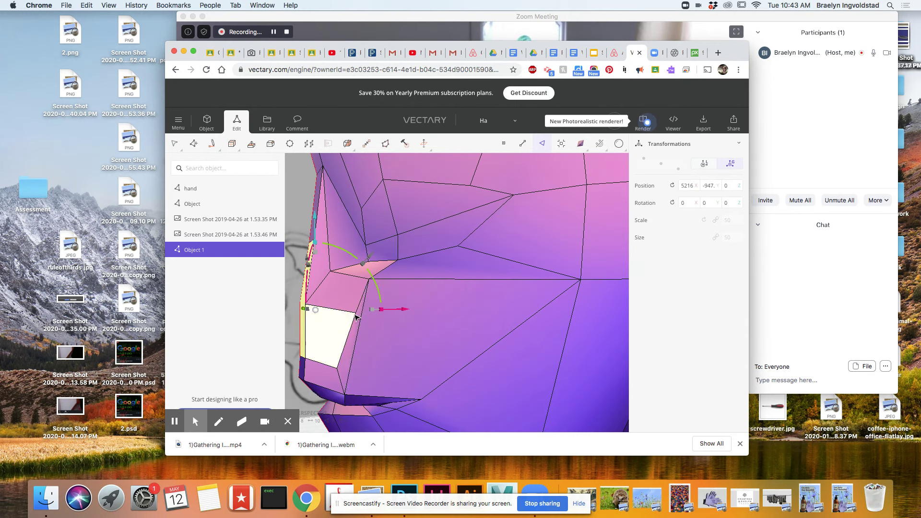
Move the two vertices on the side of the nose slightly forward and toward the face's centreline
left_click(506, 142)
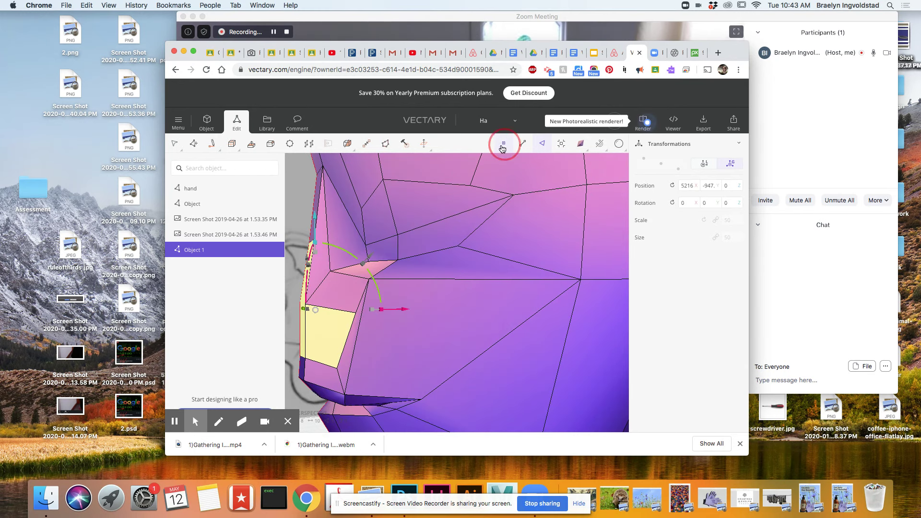
left_click(356, 315)
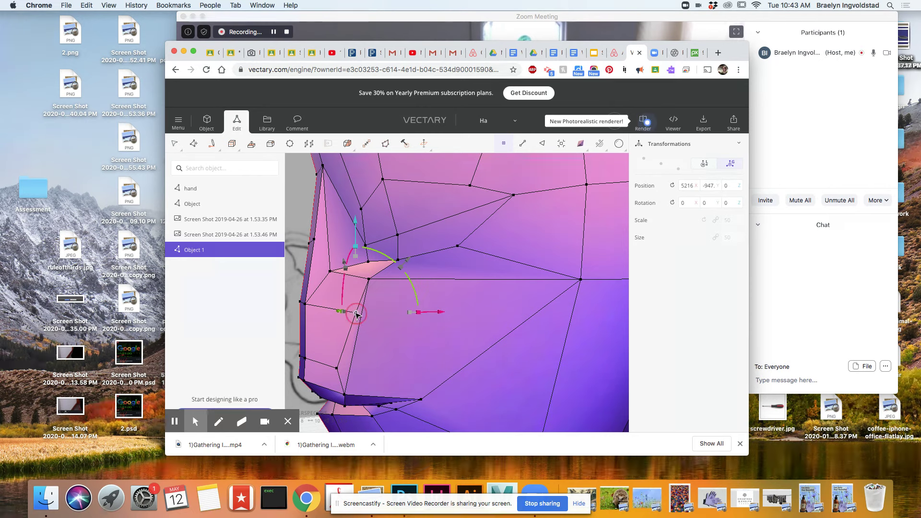
left_click(337, 368, "shift")
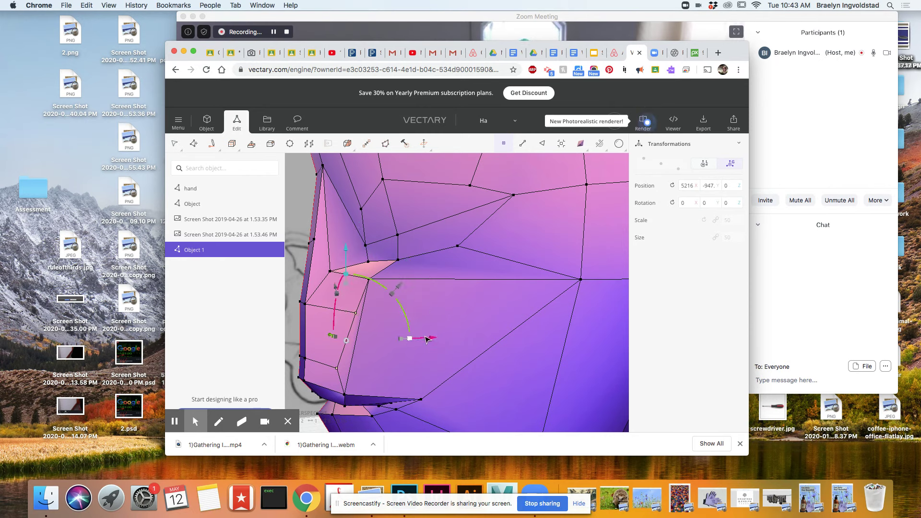
left_click_drag(432, 340, 424, 341)
mouse_move(334, 393)
left_mouse_down()
mouse_move(421, 387)
mouse_move(408, 397)
left_mouse_up()
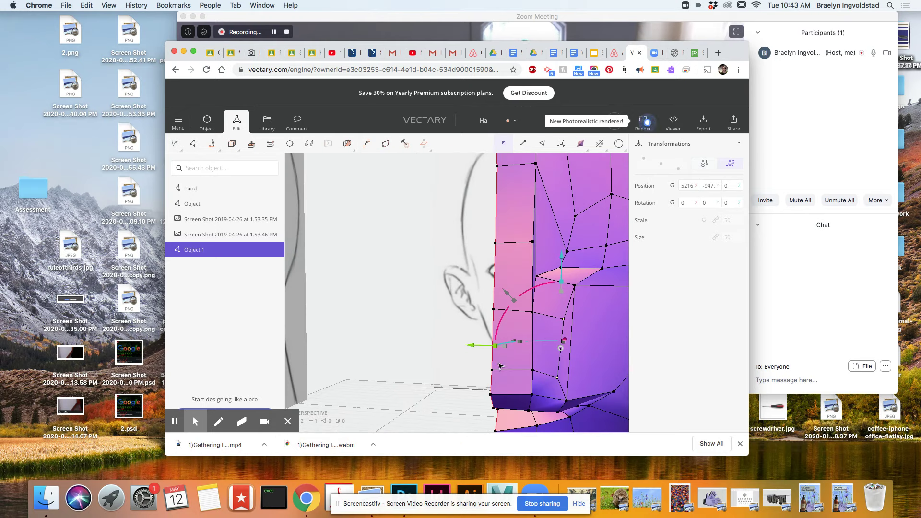
left_click_drag(479, 347, 474, 346)
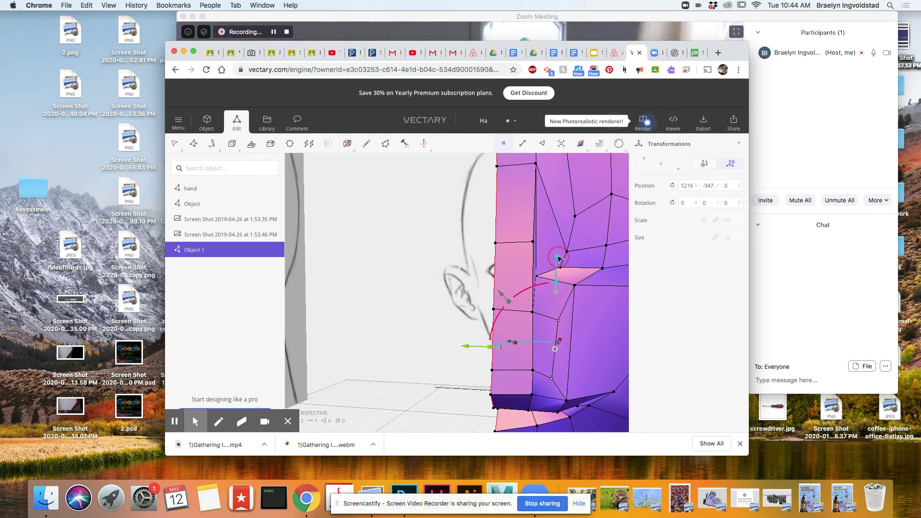
Scale the two selected vertices on the nose's side closer together vertically, and move the upper one slightly forward
left_click_drag(555, 284, 555, 312)
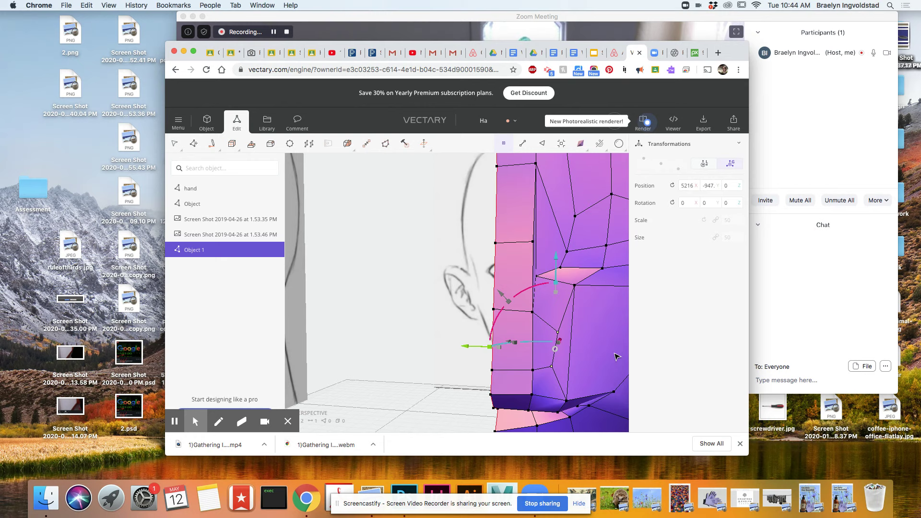
middle_click_drag(602, 375, 449, 355)
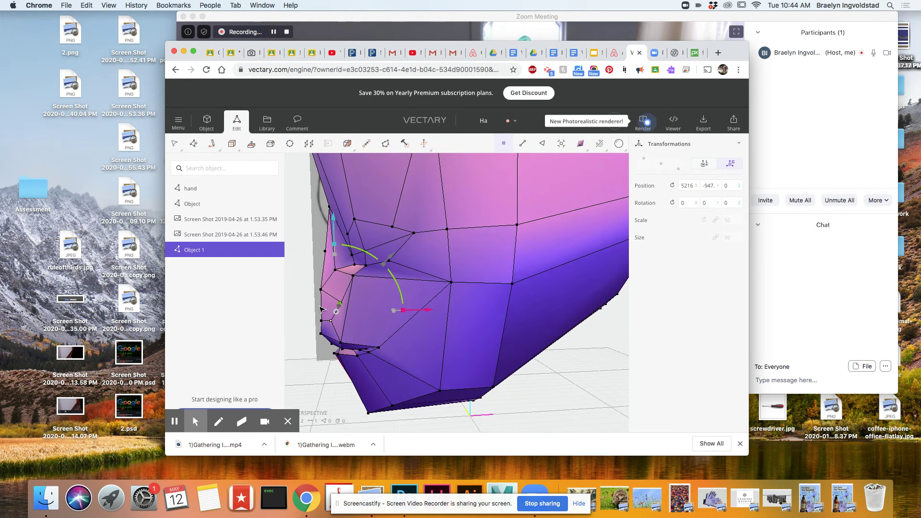
left_click(342, 304)
left_click(342, 302)
left_click_drag(419, 314, 416, 315)
left_click(366, 314)
left_click(341, 303)
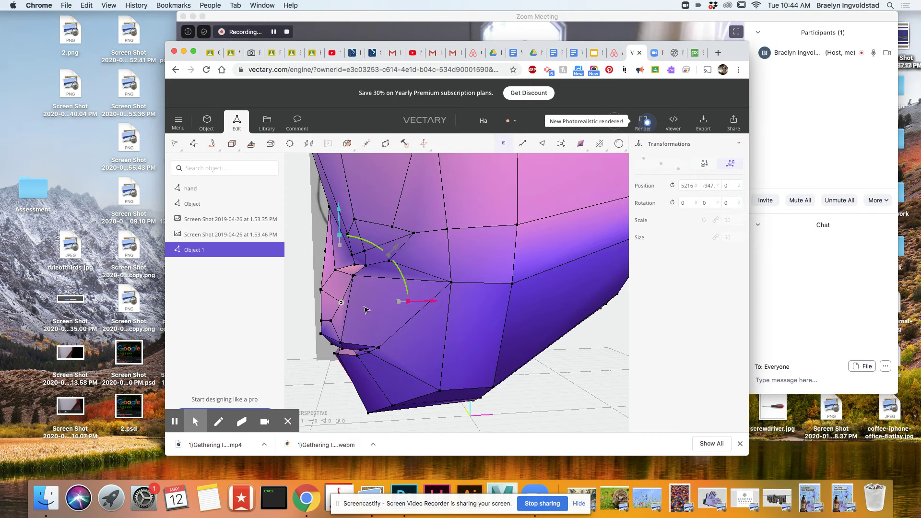
left_click_drag(418, 304, 410, 309)
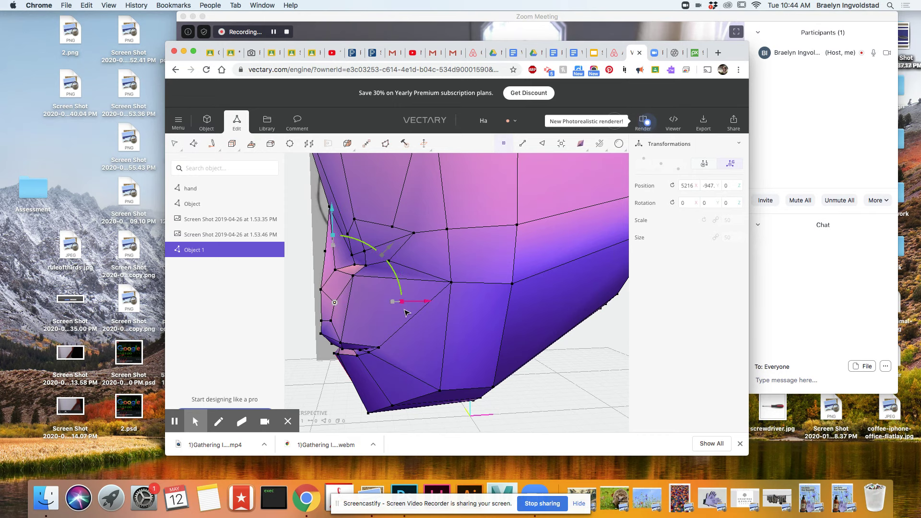
Select the three stacked front faces of the nose bridge together with the adjoining face on the nose's lower side
mouse_move(357, 343)
left_mouse_down()
mouse_move(390, 312)
mouse_move(438, 336)
mouse_move(479, 334)
mouse_move(432, 349)
left_mouse_up()
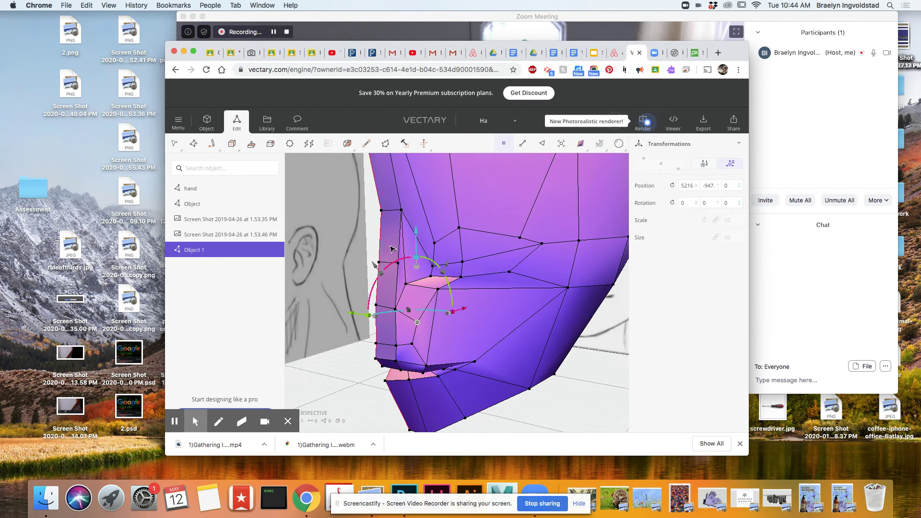
scroll(384, 297, "up", 3)
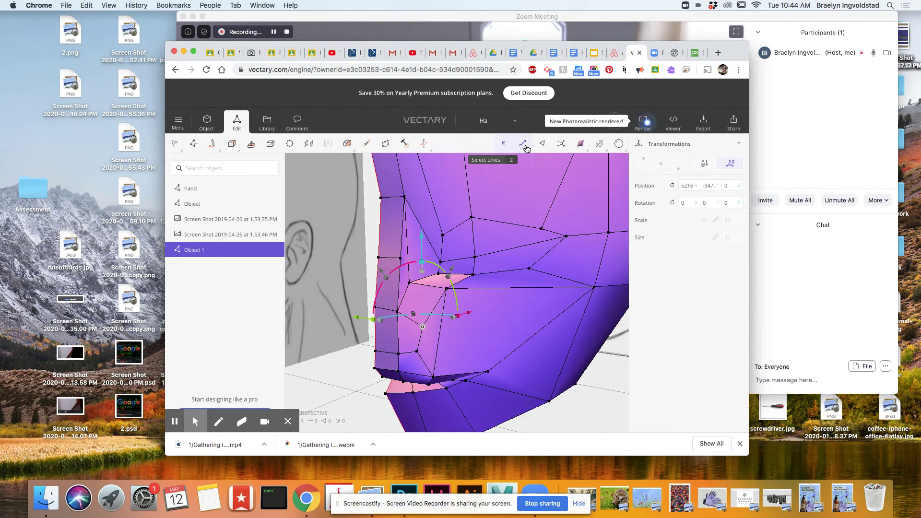
left_click(541, 145)
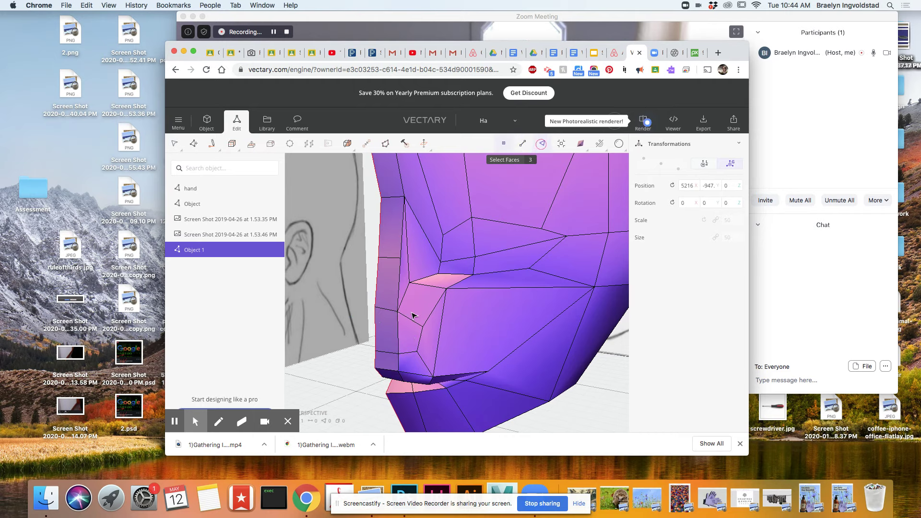
left_click(413, 344)
left_click(385, 343, "shift")
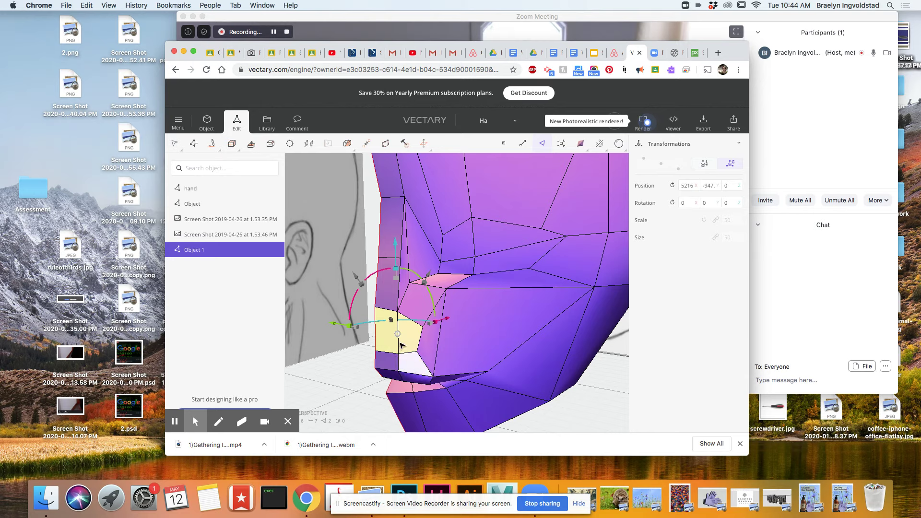
left_click(386, 286, "shift")
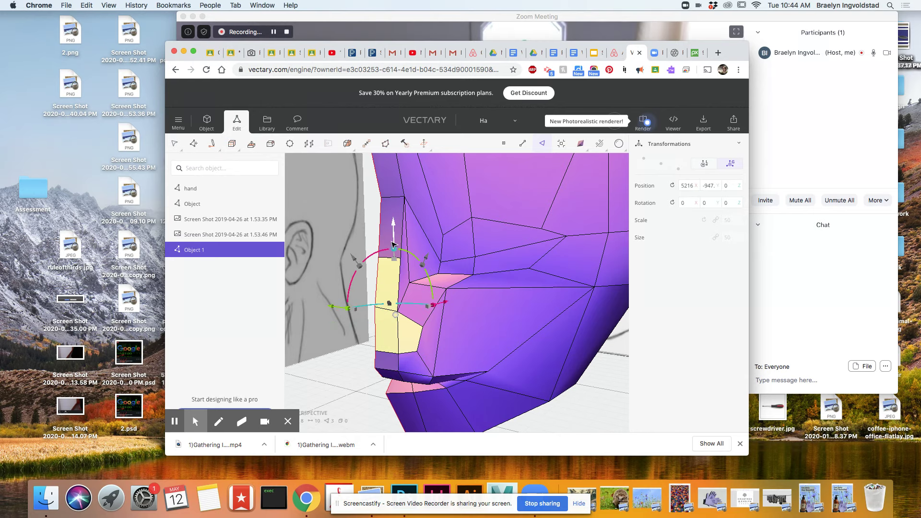
left_click(393, 242)
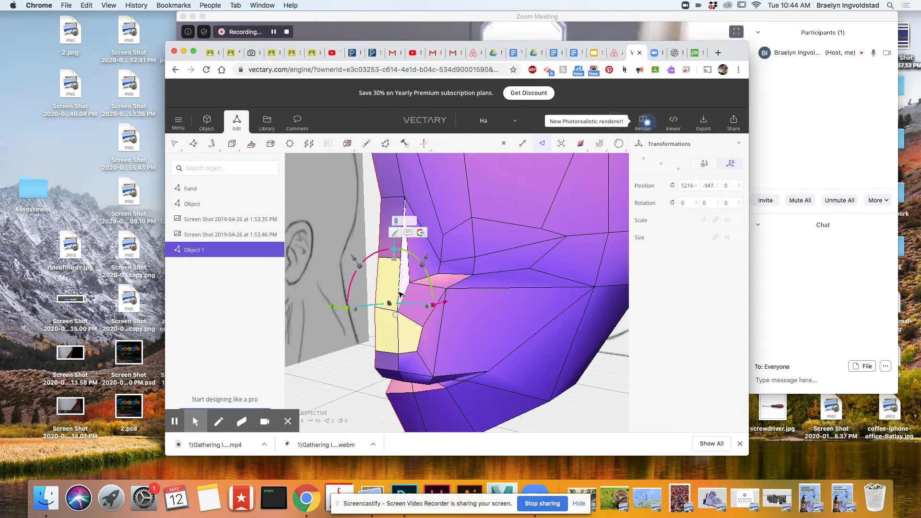
left_click(388, 222, "shift")
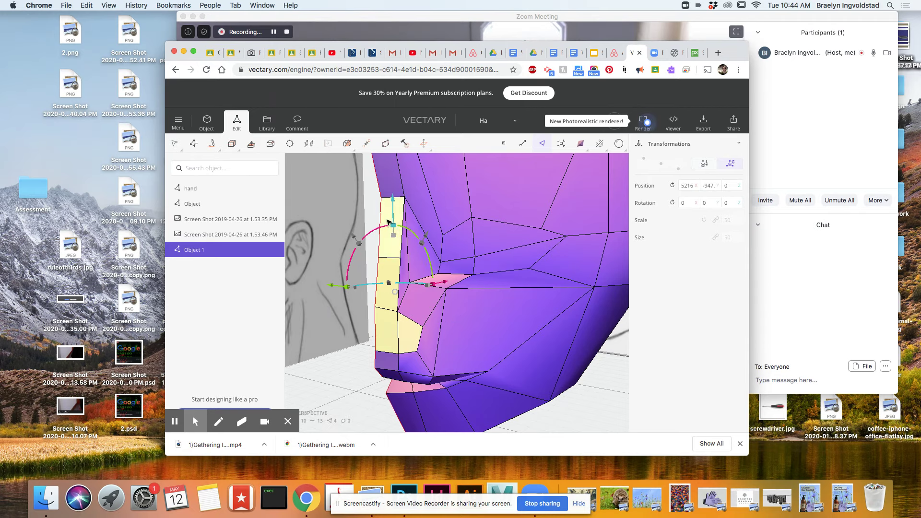
Try to pull the selected nose faces forward with the move gizmo, and undo the move
key("l")
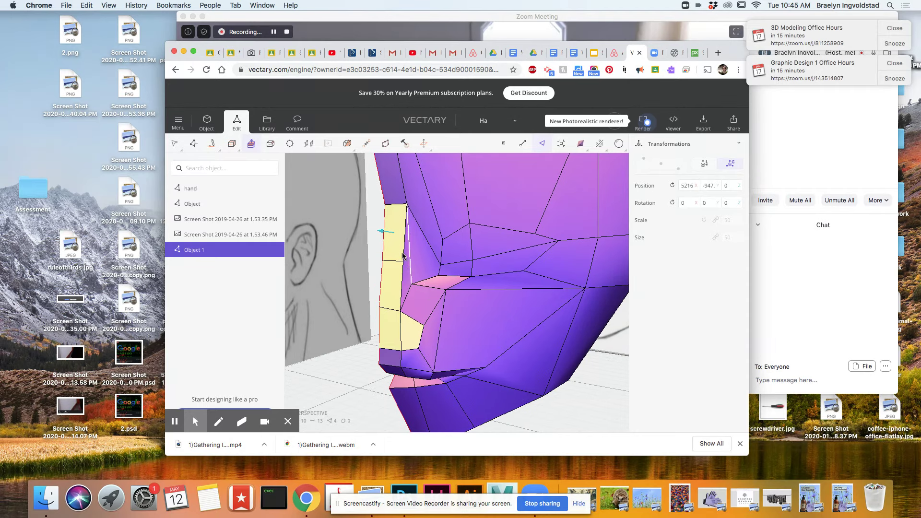
left_click_drag(384, 236, 363, 238)
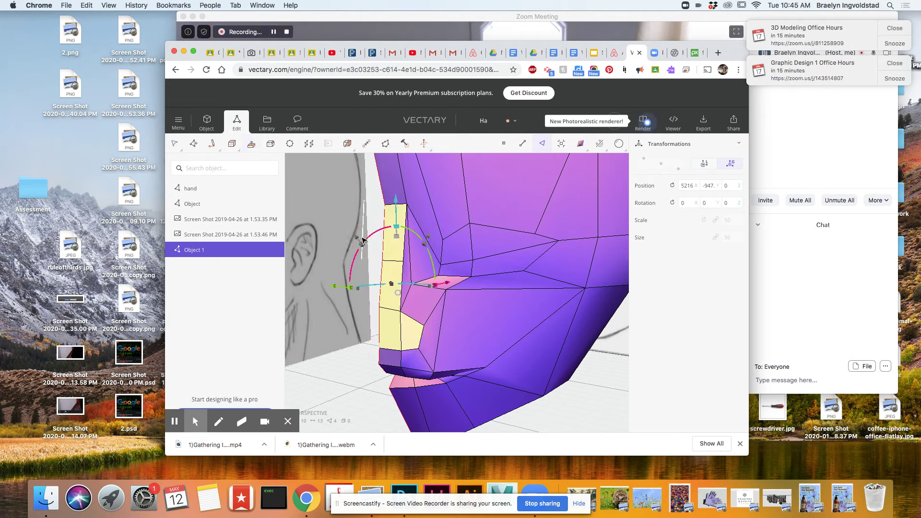
key("e")
left_click(391, 247)
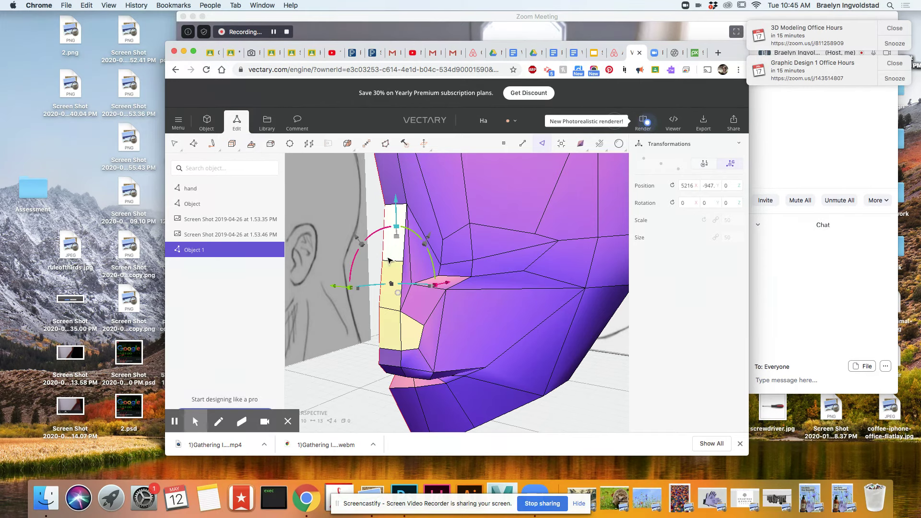
left_click_drag(453, 286, 438, 287)
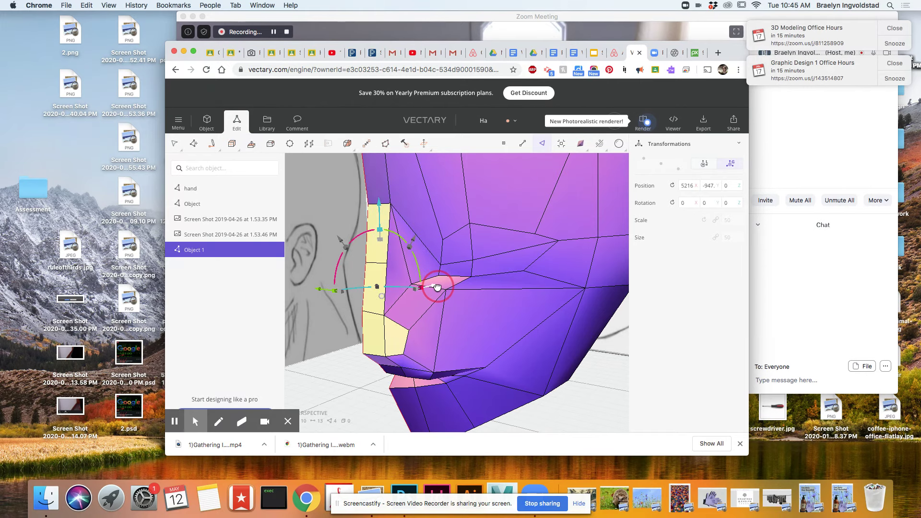
key("super+z")
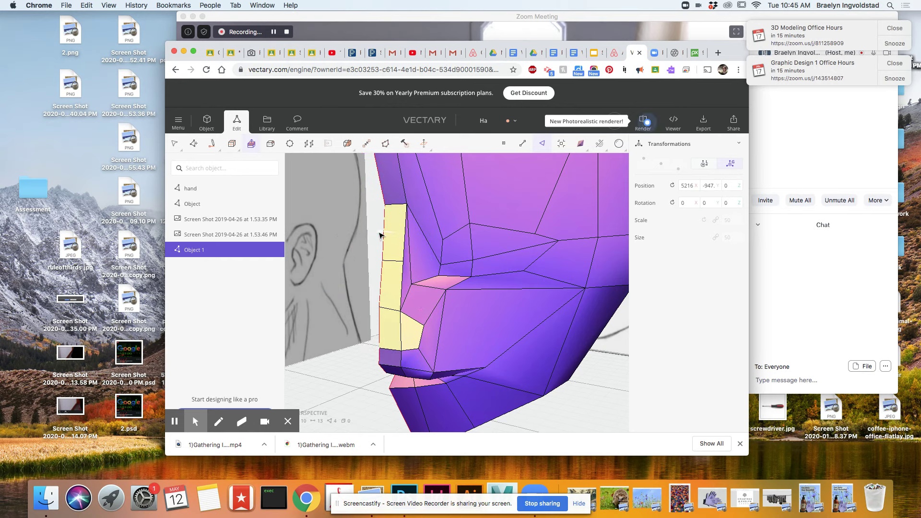
Try a first forward extrusion of the selected nose faces, and dismiss the premium subscription offer
left_click_drag(382, 234, 369, 234)
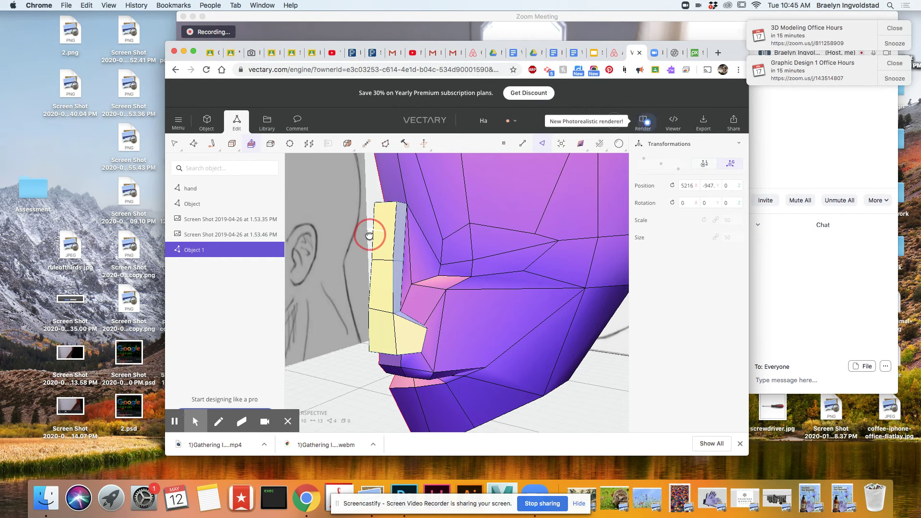
left_click_drag(369, 234, 369, 235)
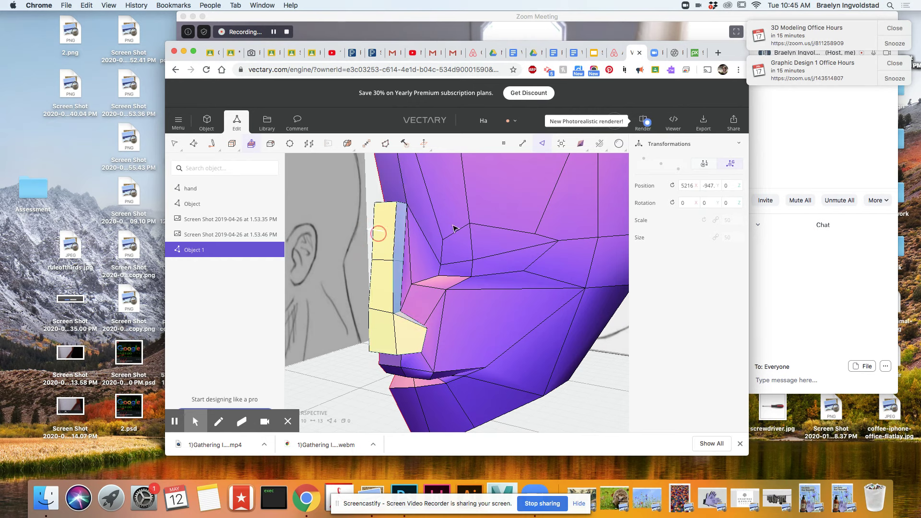
left_click(640, 147)
left_click(640, 146)
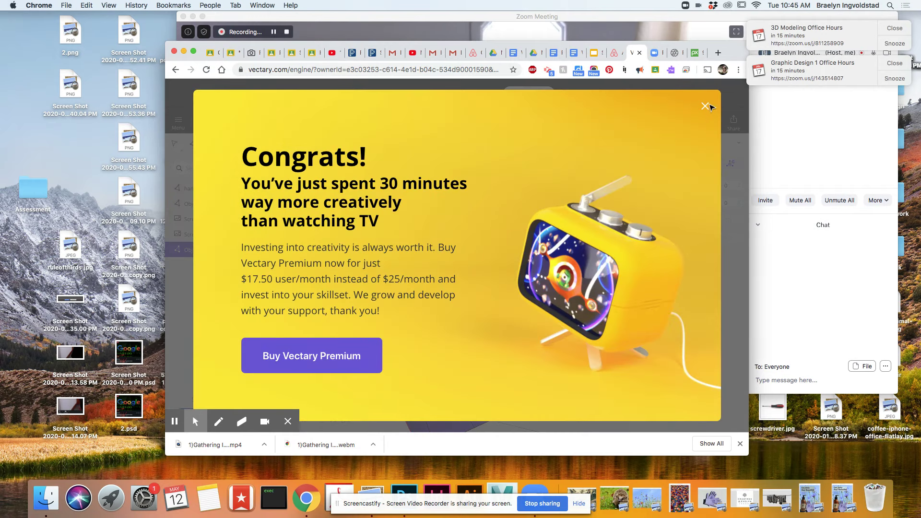
left_click(705, 107)
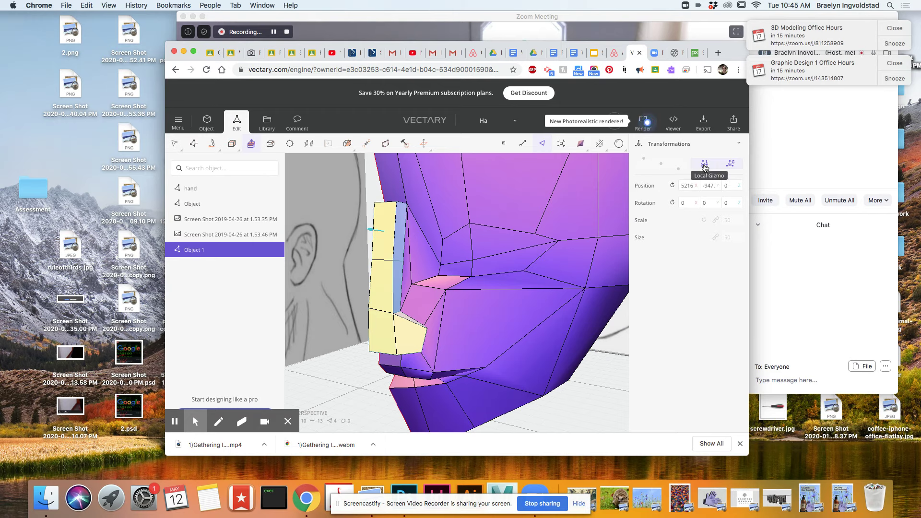
left_click(730, 163)
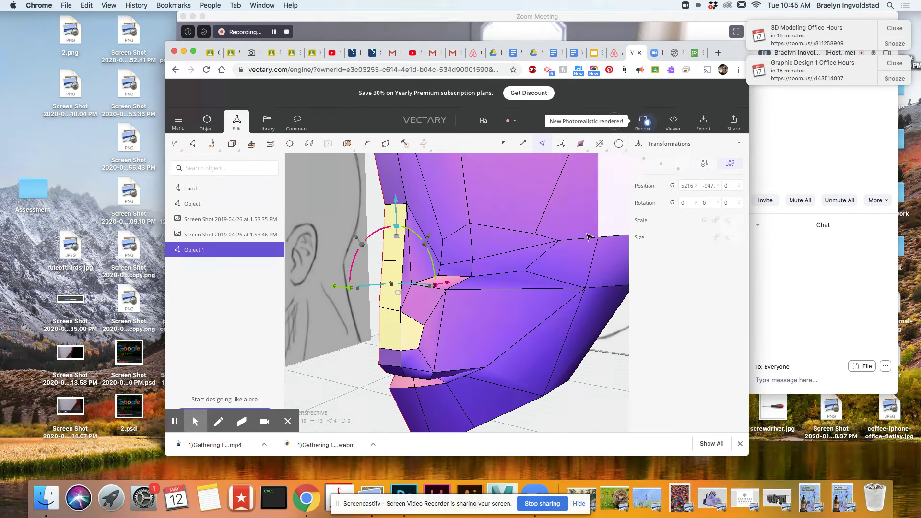
Extrude the selected nose faces a short distance forward from the face, using the local gizmo setting
key("e")
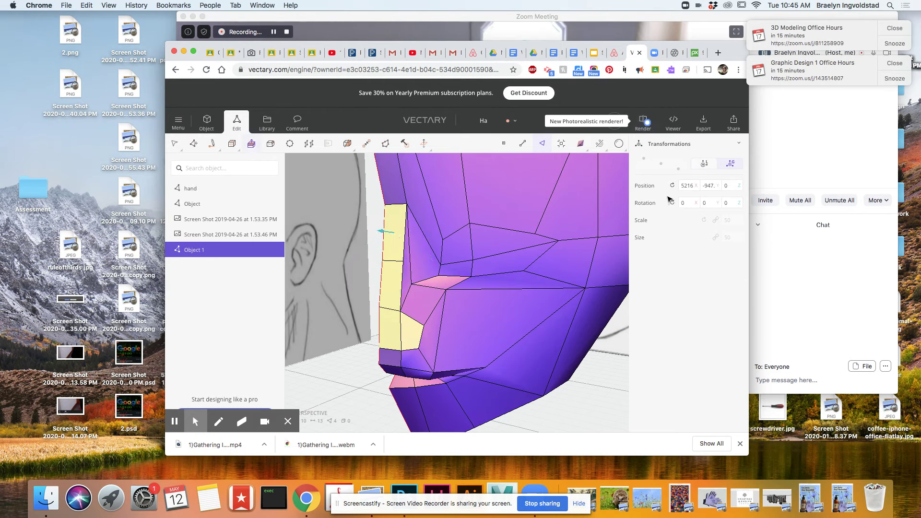
left_click(703, 165)
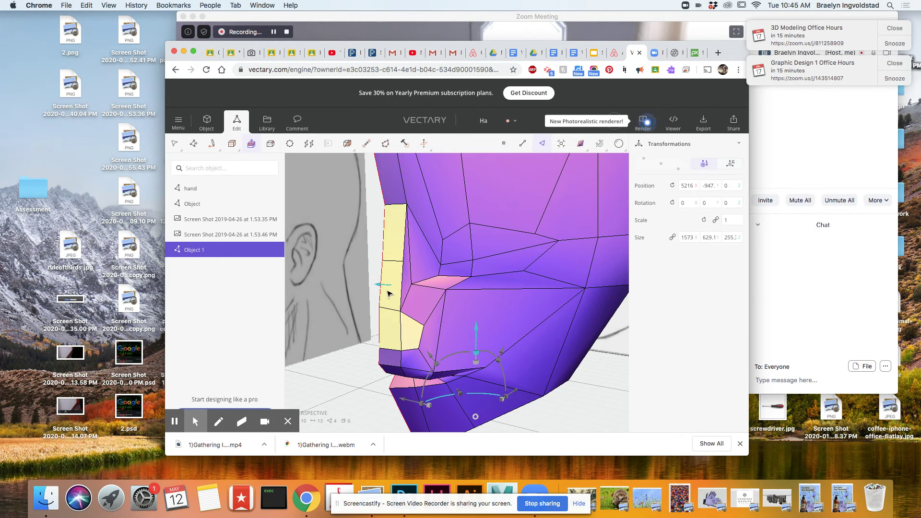
left_click_drag(385, 288, 375, 287)
scroll(393, 291, "up", 3)
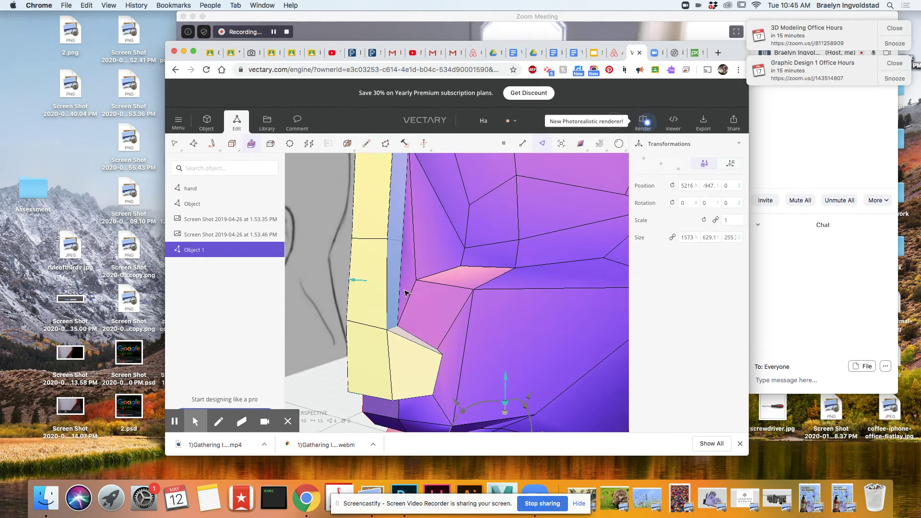
mouse_move(530, 376)
left_mouse_down()
mouse_move(494, 350)
mouse_move(510, 319)
mouse_move(561, 353)
mouse_move(545, 391)
mouse_move(531, 387)
mouse_move(525, 403)
left_mouse_up()
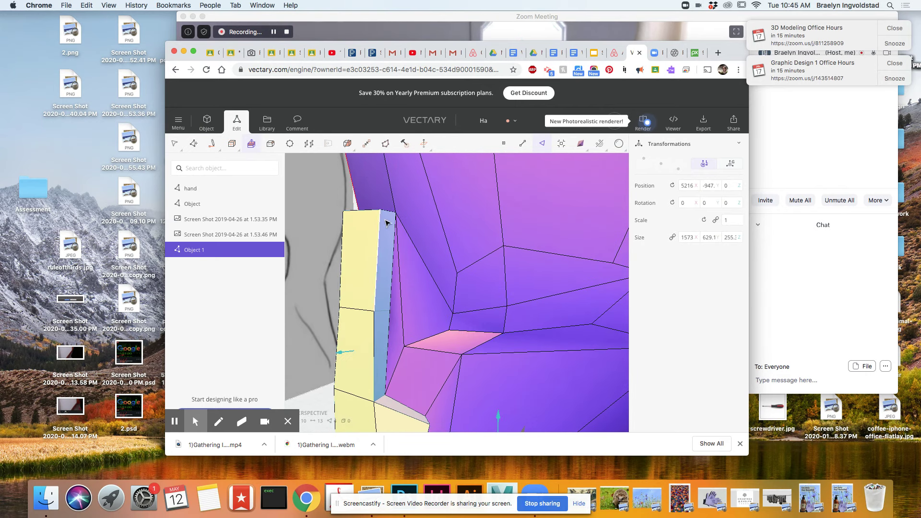
Lower the top front edge of the extruded nose so the bridge slopes down from the forehead
left_click(358, 211)
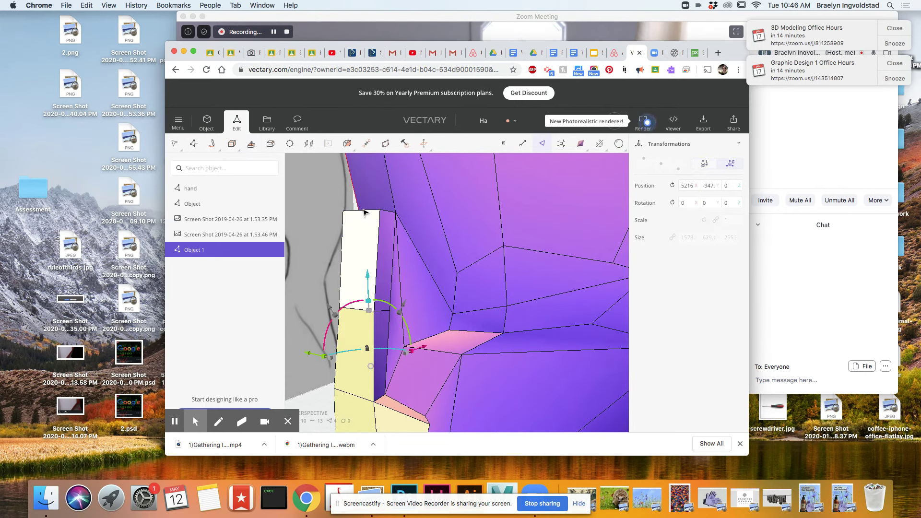
left_click(524, 147)
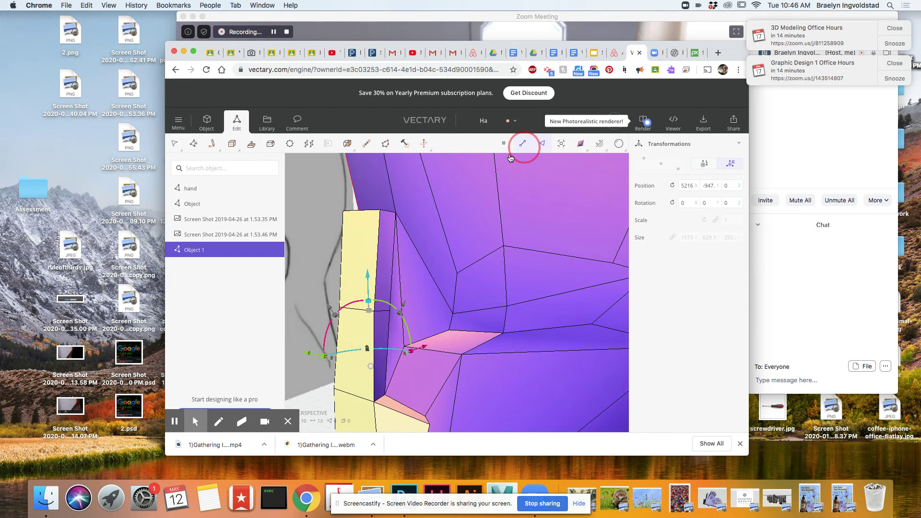
left_click(368, 214)
scroll(369, 192, "down", 3)
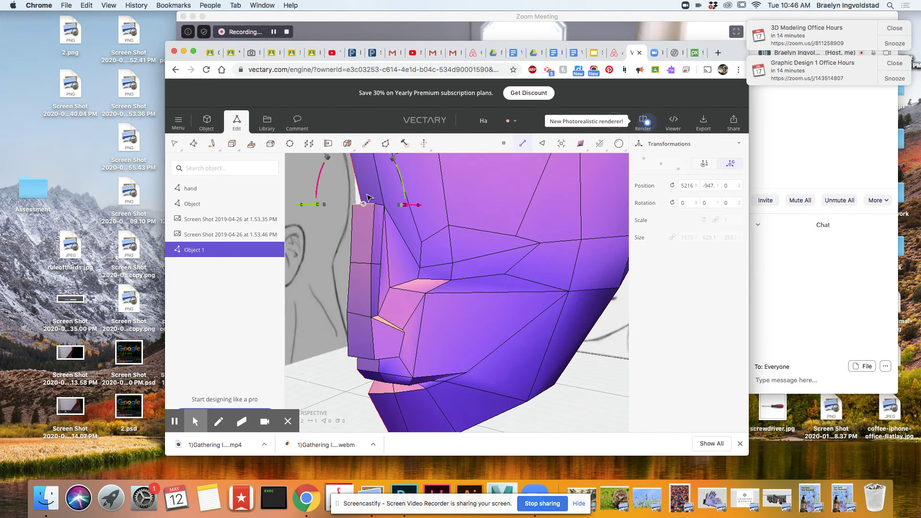
scroll(368, 191, "up", 5)
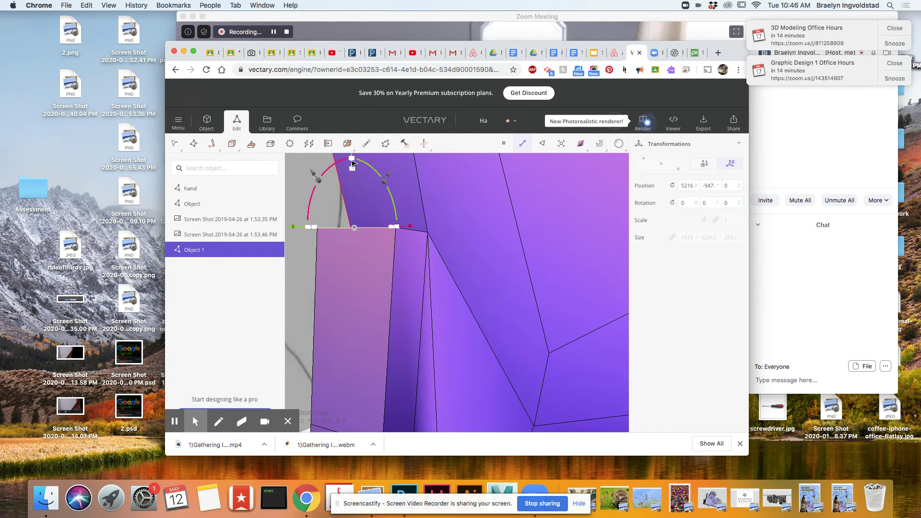
scroll(356, 186, "down", 3)
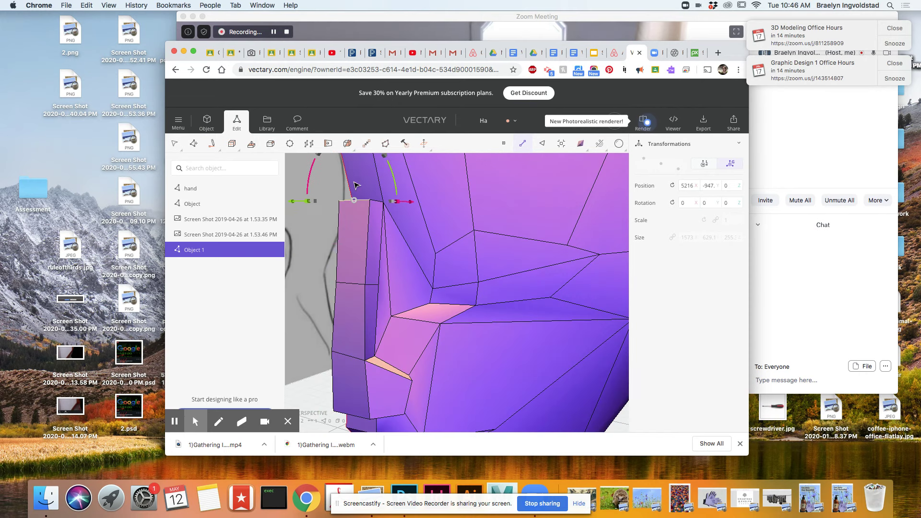
scroll(355, 185, "up", 2)
left_click_drag(416, 198, 438, 222)
mouse_move(419, 164)
left_mouse_down()
mouse_move(414, 249)
mouse_move(472, 309)
left_mouse_up()
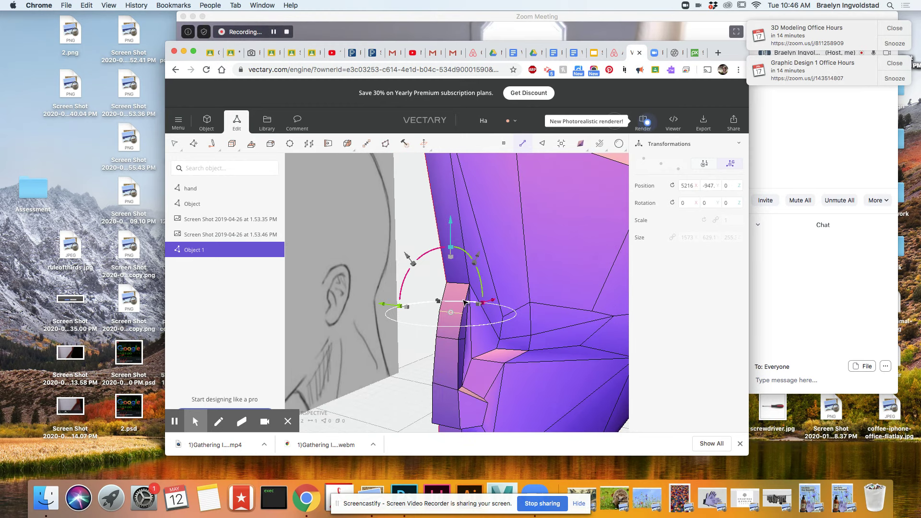
scroll(494, 372, "down", 3)
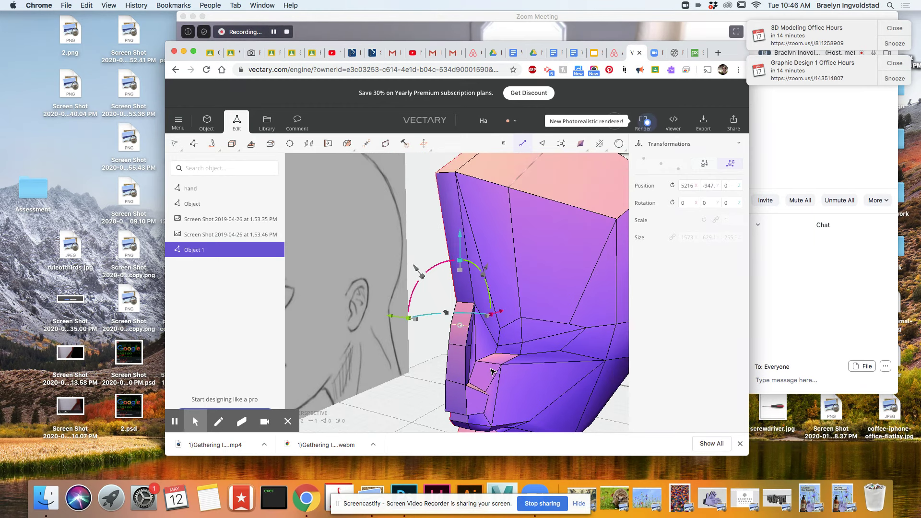
scroll(491, 370, "up", 2)
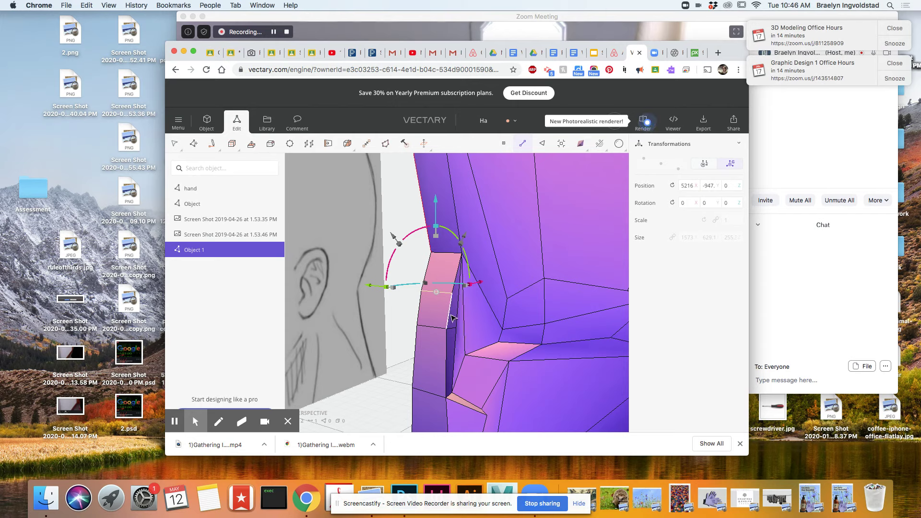
Pull the lower front face of the nose forward to form a protruding nose tip
mouse_move(451, 314)
right_mouse_down()
mouse_move(429, 404)
mouse_move(438, 397)
right_mouse_up()
right_click_drag(532, 301, 524, 246)
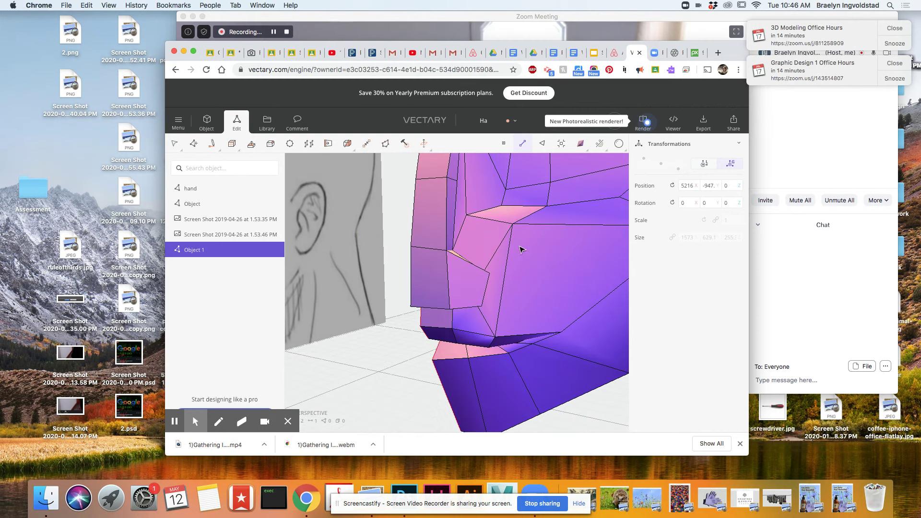
left_click(428, 279)
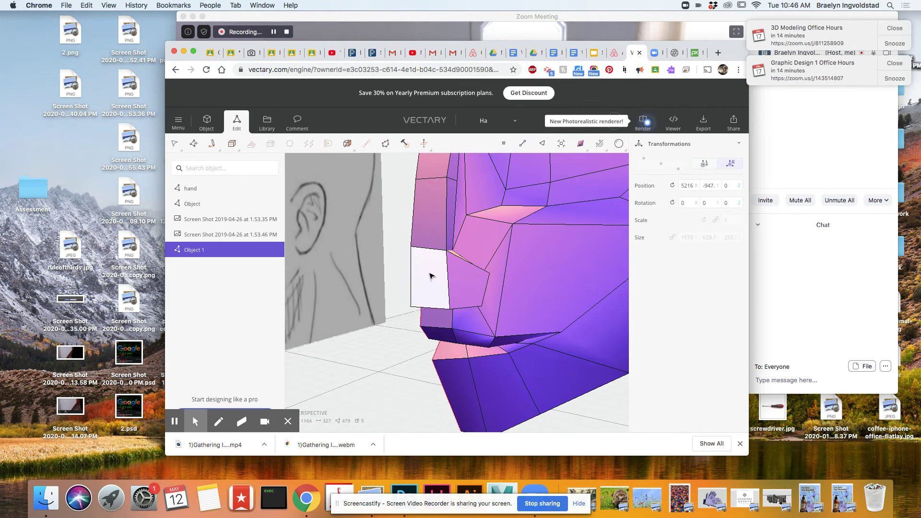
left_click(429, 278)
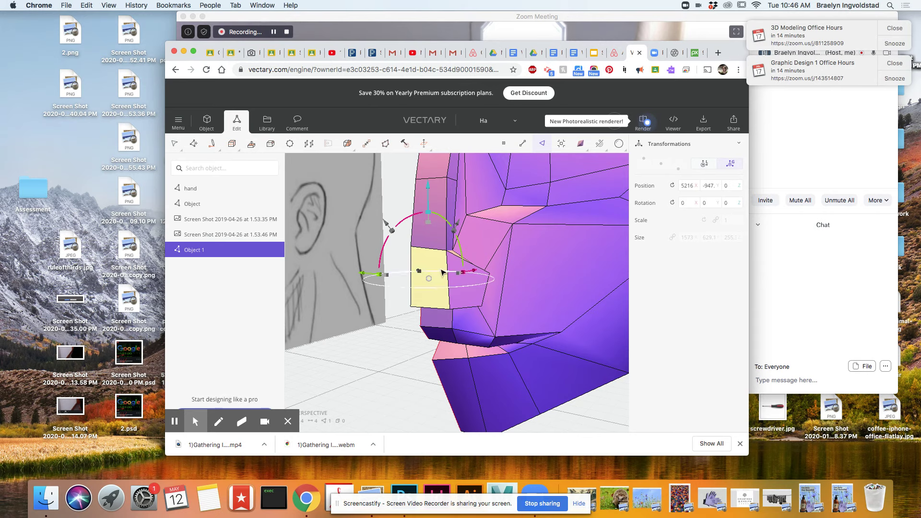
left_click_drag(470, 272, 448, 275)
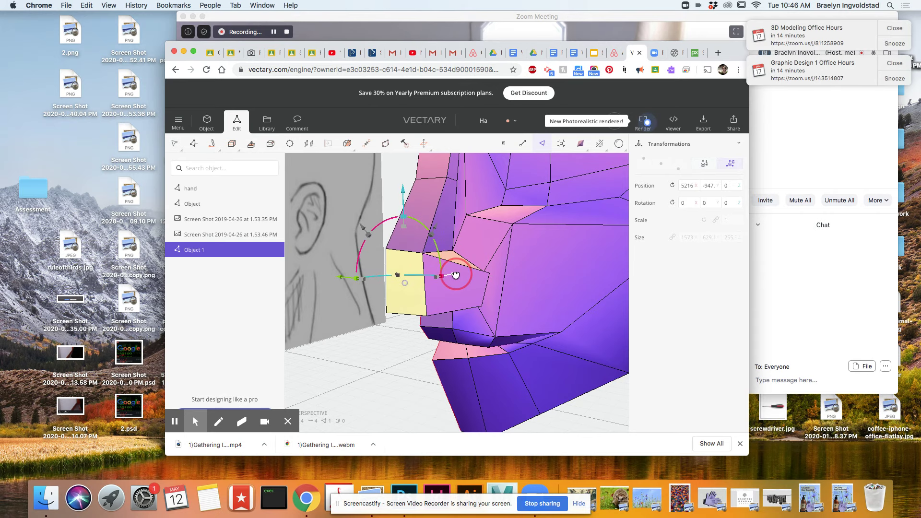
Reposition the rear vertical edge of the nose tip's side face to shape the nostril
left_click(469, 289)
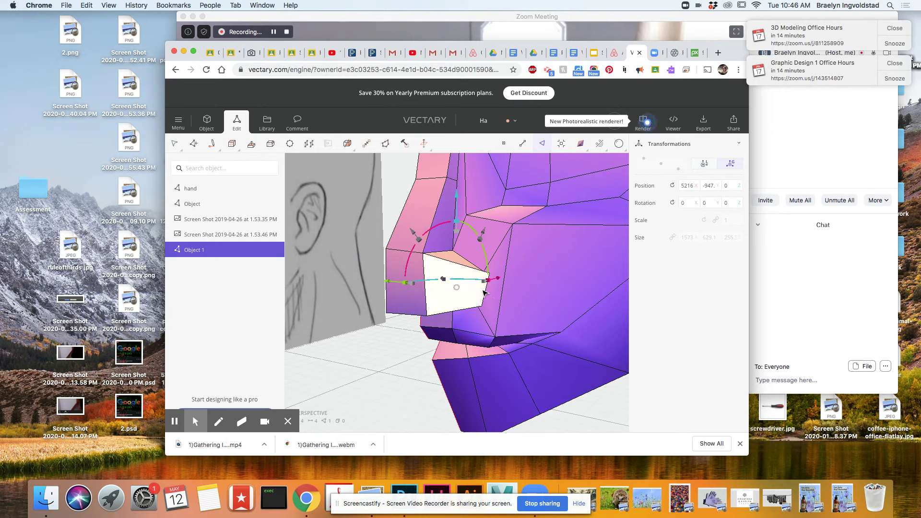
right_click(464, 290)
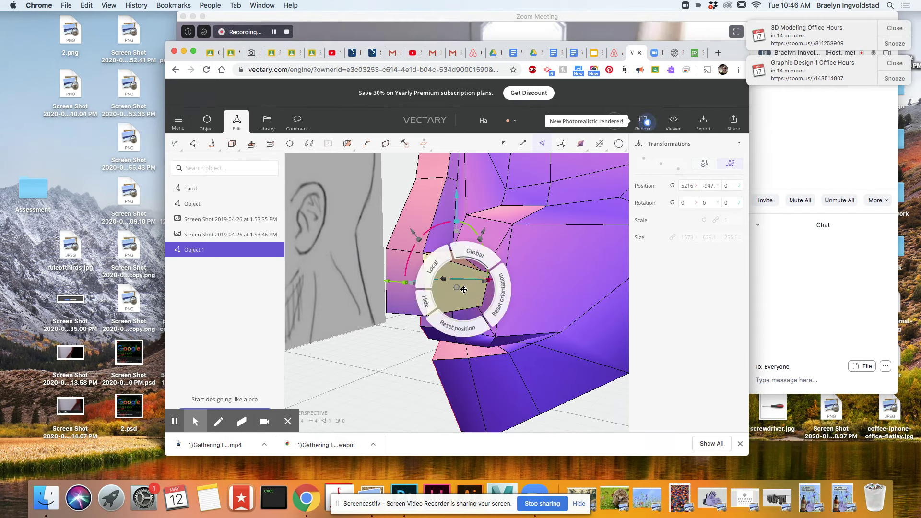
left_click(559, 301)
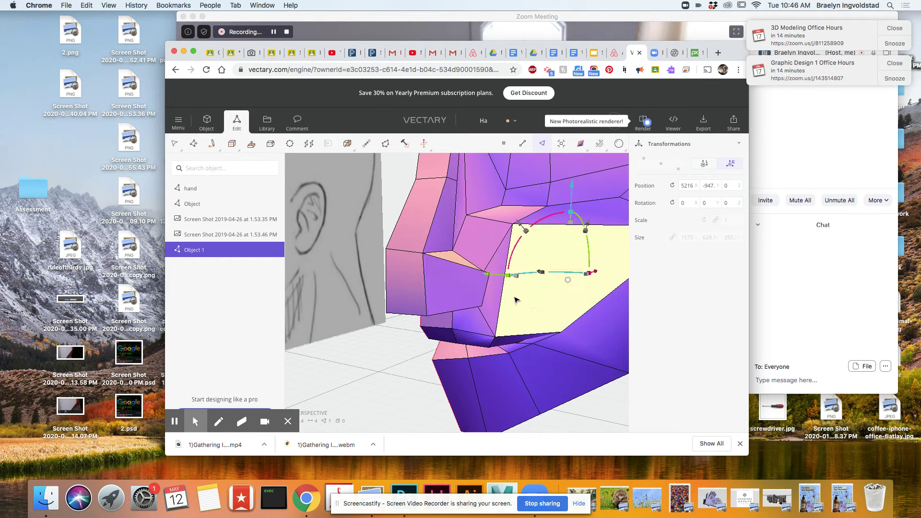
left_click(474, 290)
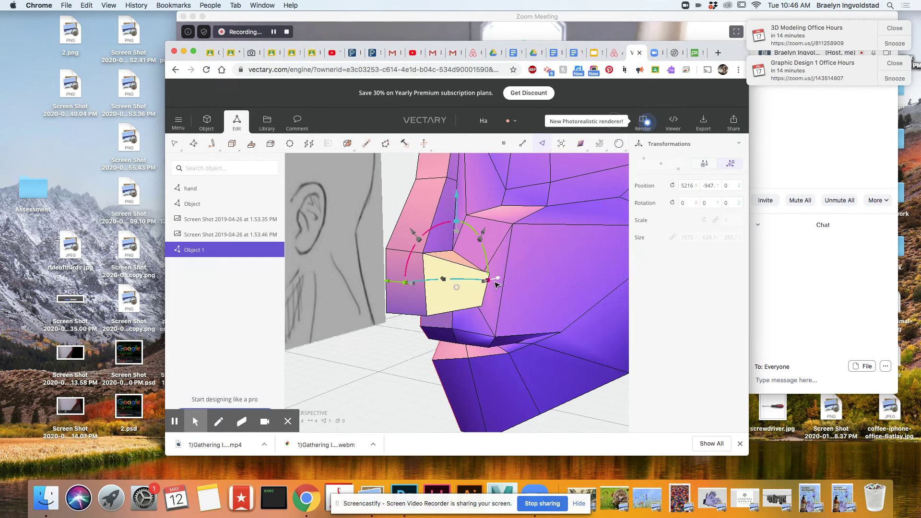
left_click(524, 145)
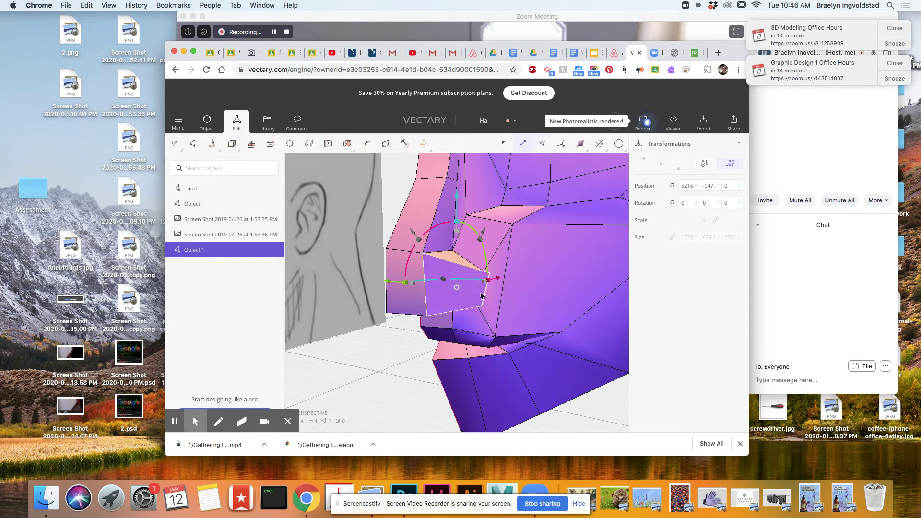
left_click_drag(518, 283, 505, 285)
left_click_drag(397, 291, 386, 285)
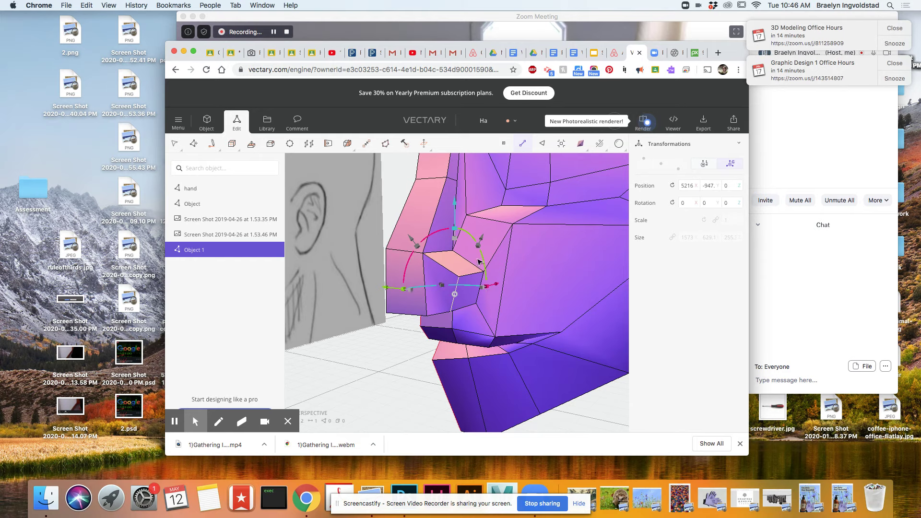
left_click_drag(494, 286, 497, 286)
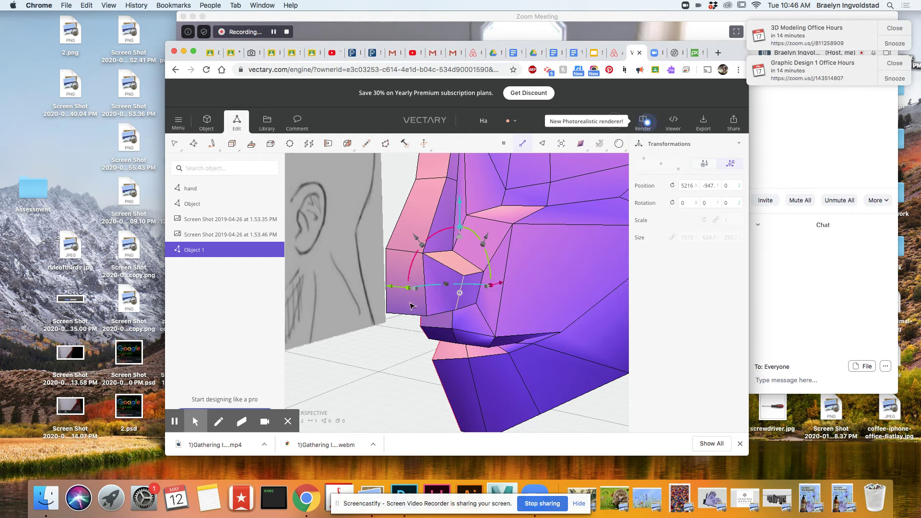
Move the two side edges of the upper nose bridge slightly inward toward the centreline
scroll(411, 305, "up", 5)
mouse_move(404, 308)
left_mouse_down()
mouse_move(441, 288)
mouse_move(461, 309)
mouse_move(433, 301)
left_mouse_up()
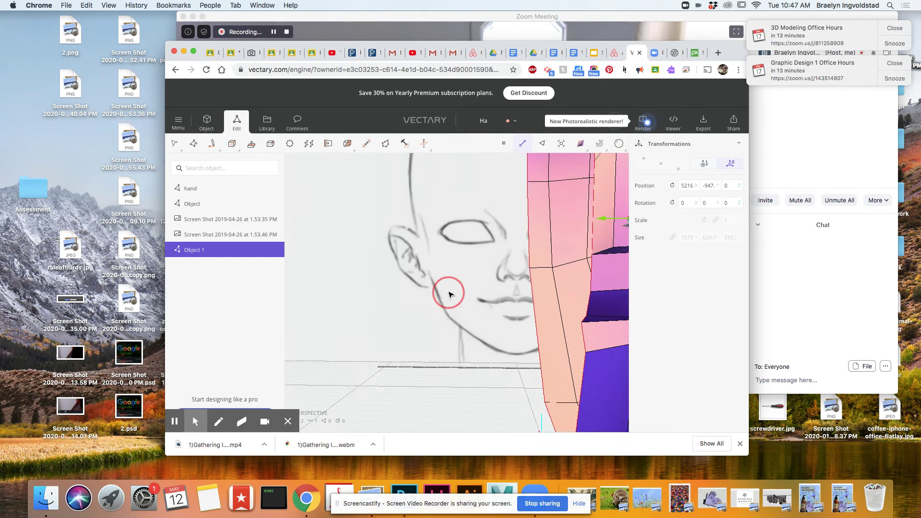
mouse_move(393, 299)
right_mouse_down()
mouse_move(385, 308)
mouse_move(426, 309)
mouse_move(376, 315)
mouse_move(422, 325)
right_mouse_up()
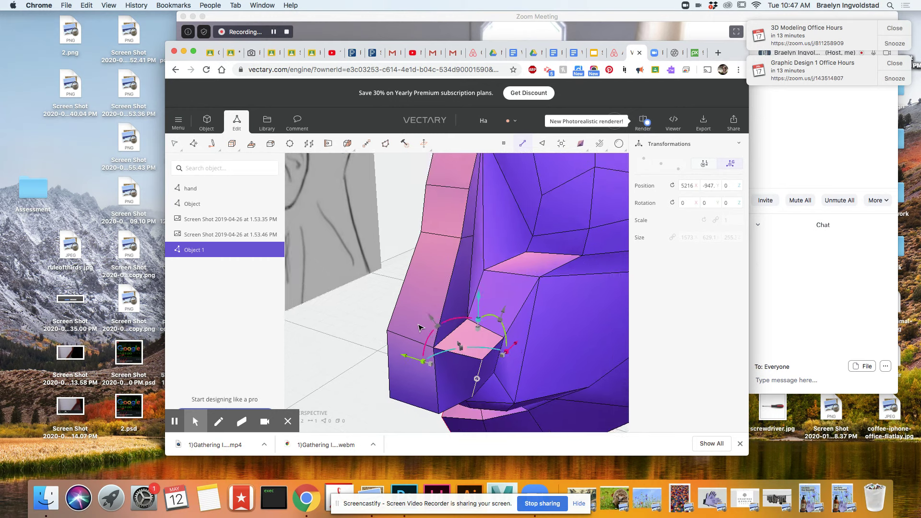
left_click(456, 236)
left_click(459, 210)
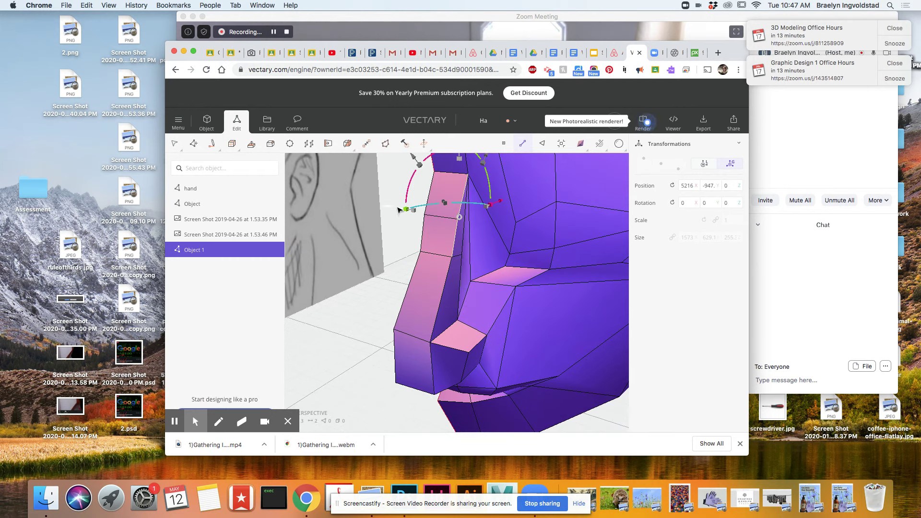
left_click_drag(391, 209, 393, 209)
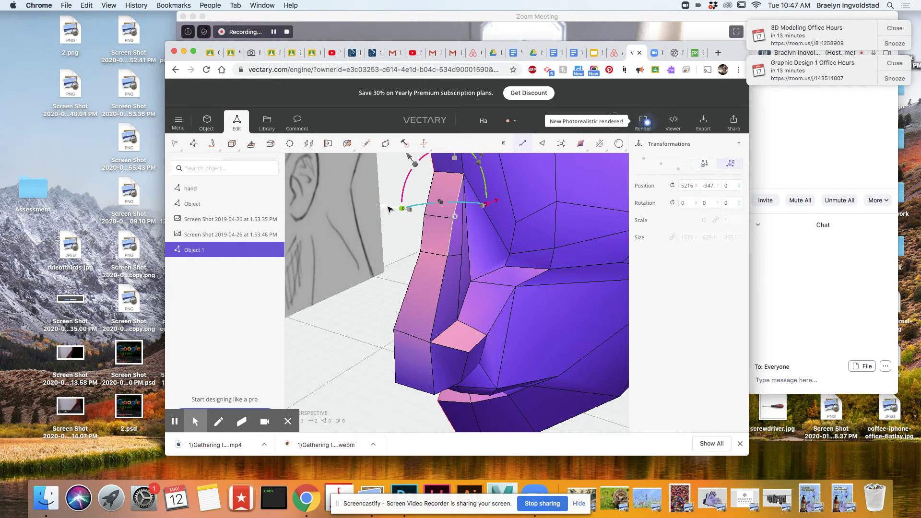
Select only the lower of the two bridge side edges and shift it inward to narrow the bridge
left_click(455, 239)
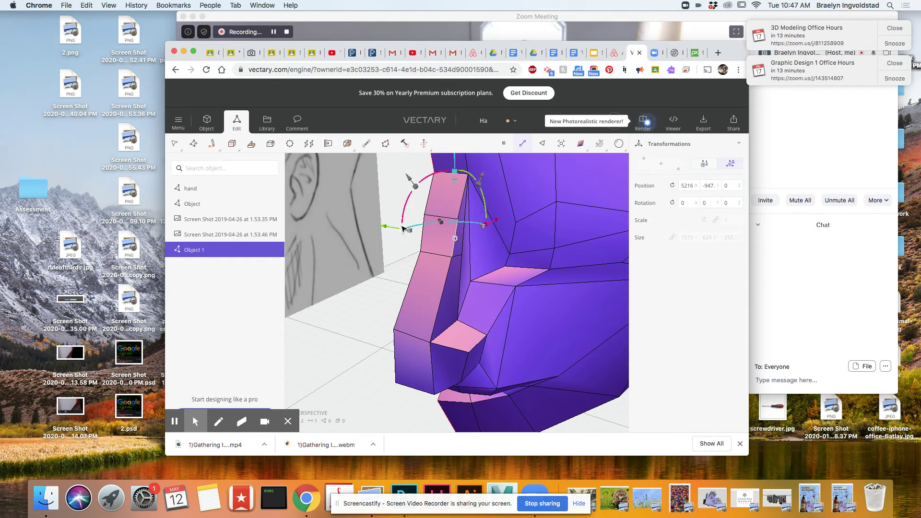
left_click_drag(383, 226, 377, 225)
left_click_drag(389, 284, 458, 292)
left_click_drag(526, 230, 524, 226)
right_click_drag(530, 380, 461, 374)
left_click_drag(341, 246, 349, 240)
left_click_drag(419, 227, 422, 225)
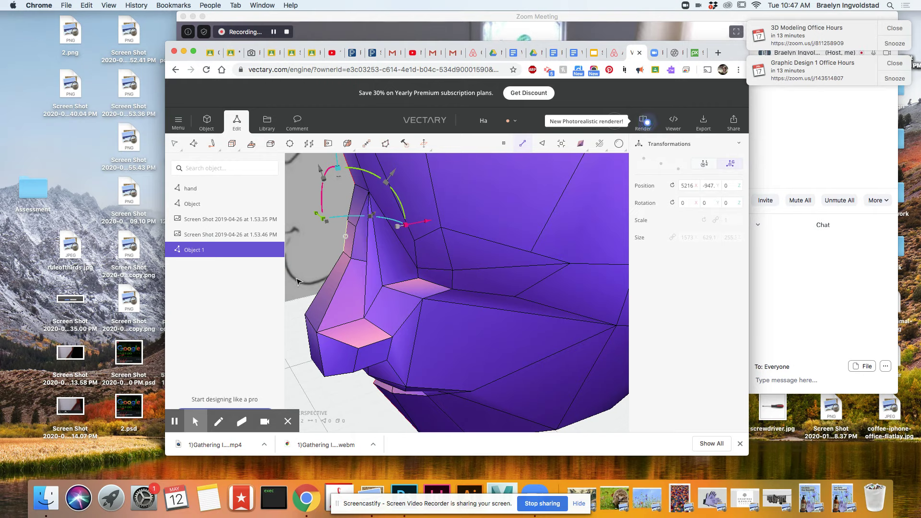
Delete the inner faces along the open centre side of the nose tip and lower bridge
left_click_drag(289, 295, 340, 269)
left_click(321, 236)
left_click_drag(327, 166, 482, 356)
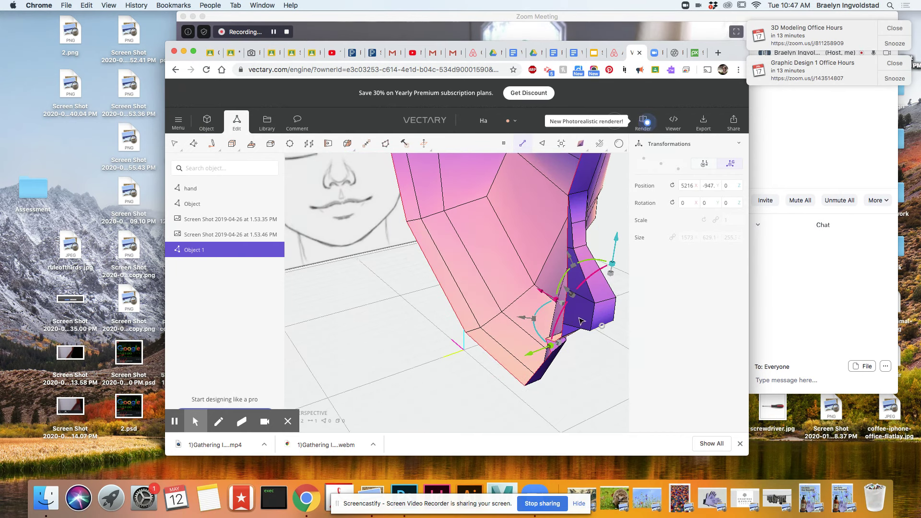
scroll(576, 322, "up", 2)
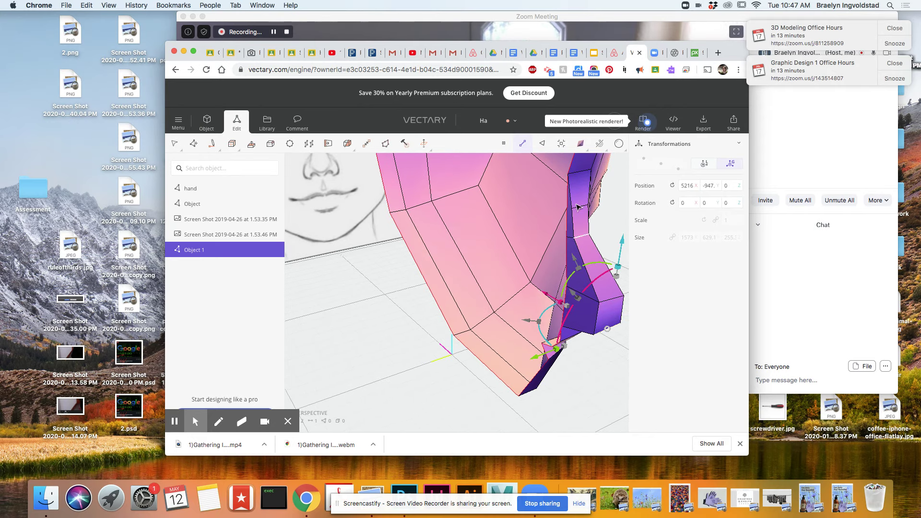
left_click(539, 145)
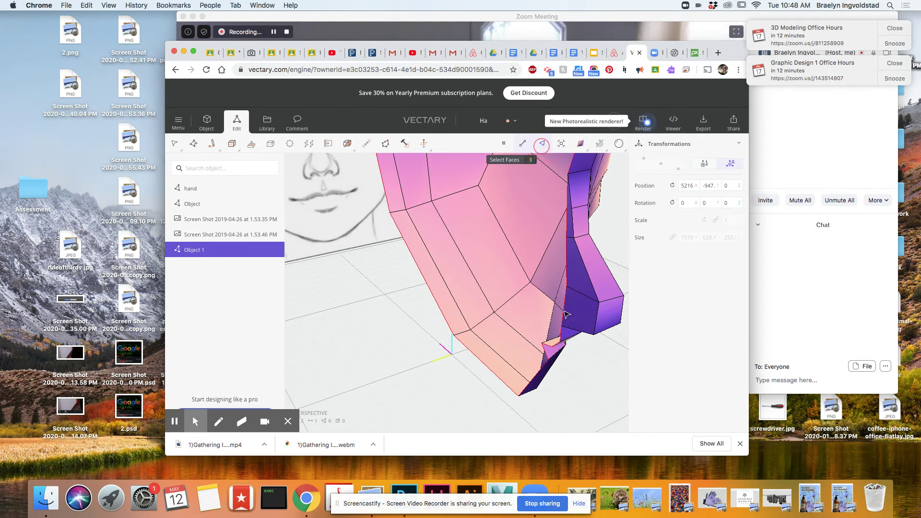
mouse_move(550, 361)
left_mouse_down()
mouse_move(576, 335)
mouse_move(549, 344)
left_mouse_up()
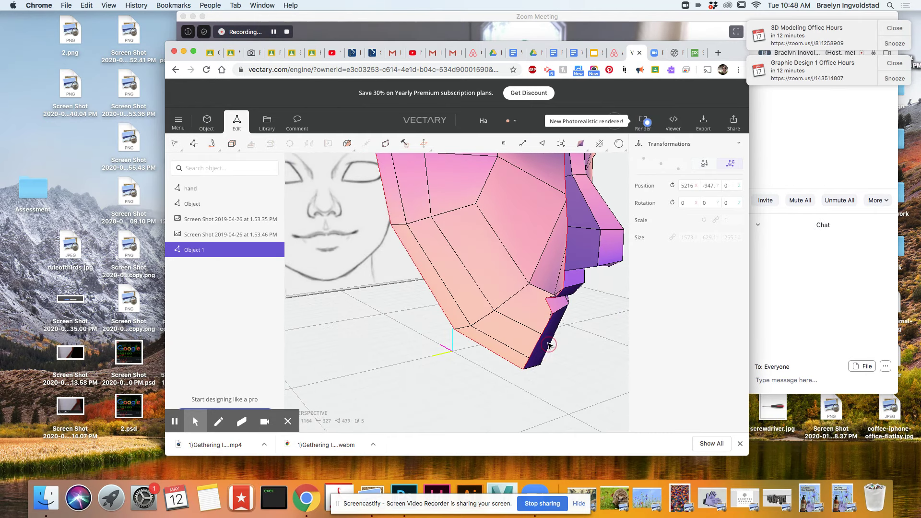
left_click(583, 248)
left_click(582, 248)
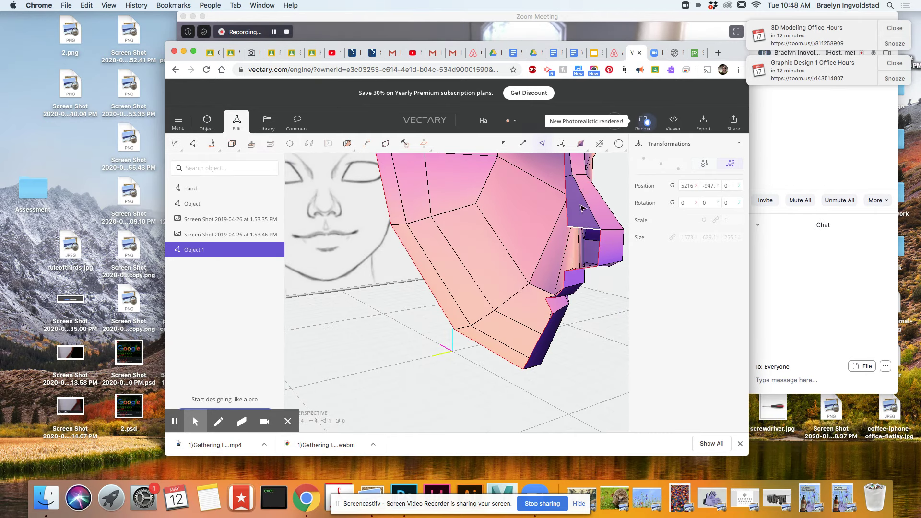
left_click_drag(580, 213, 572, 176)
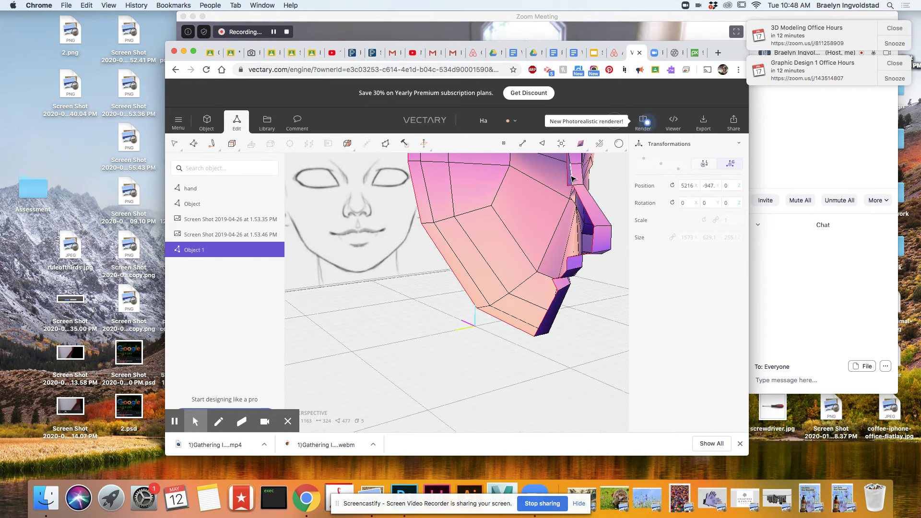
Delete the remaining inner face along the open centre side of the upper nose bridge
left_click(569, 178)
scroll(569, 180, "up", 5)
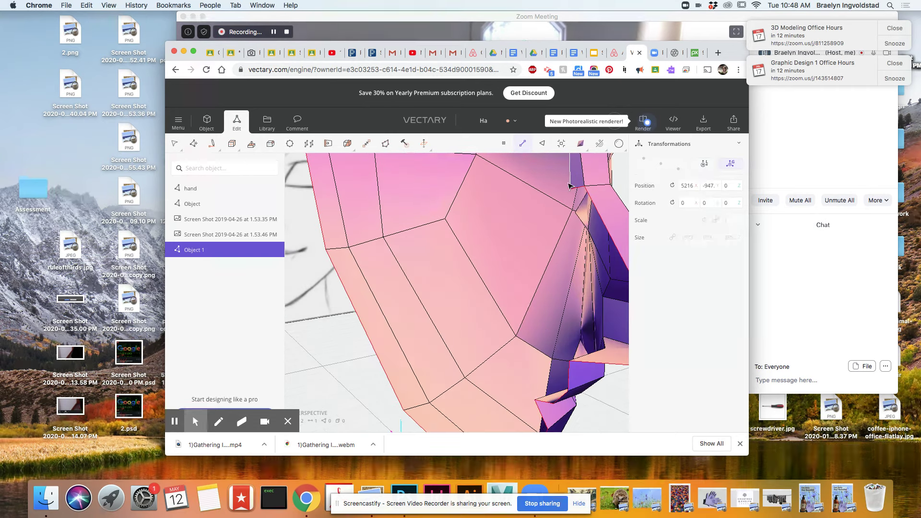
left_click(576, 179)
left_click(576, 179)
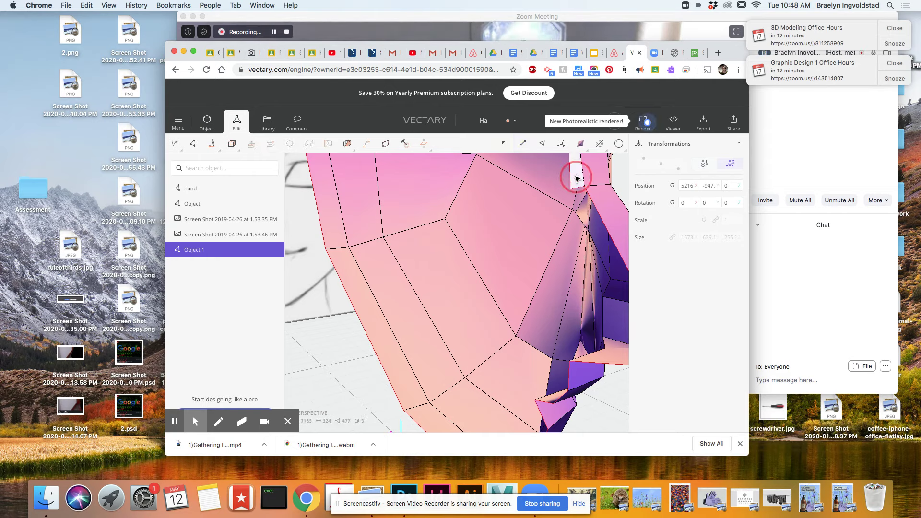
key("s")
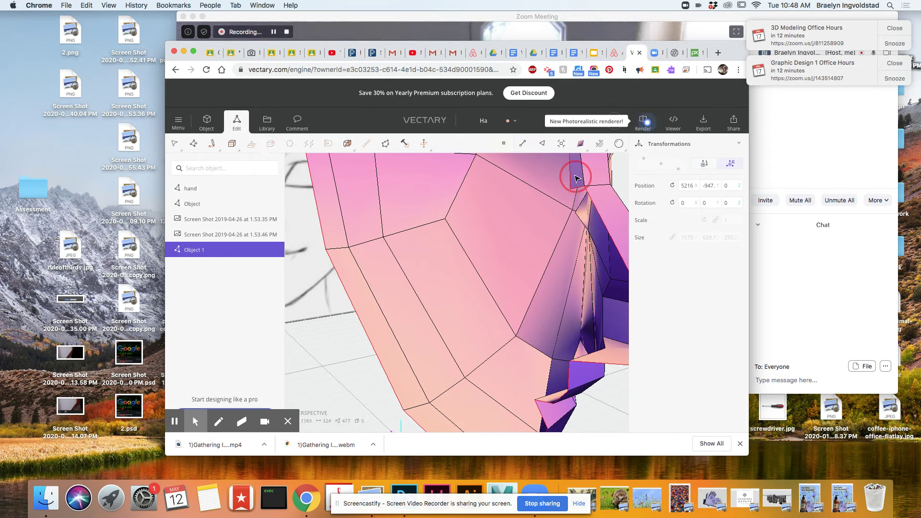
scroll(576, 179, "down", 4)
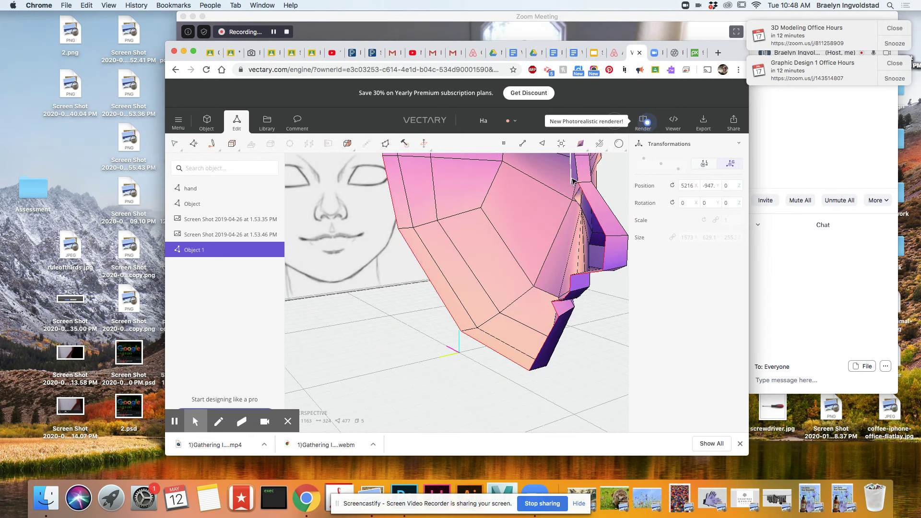
scroll(571, 192, "up", 5)
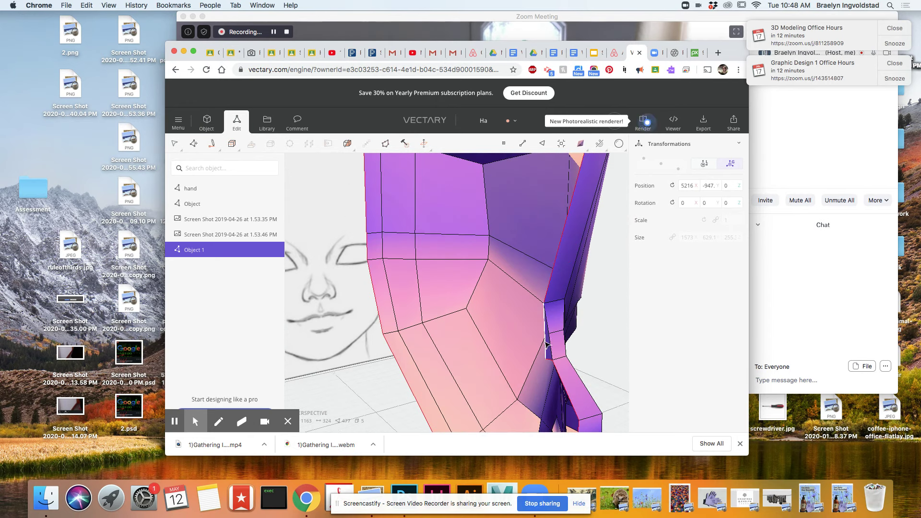
left_click(542, 143)
left_click(552, 312)
left_click(549, 341)
key("Delete")
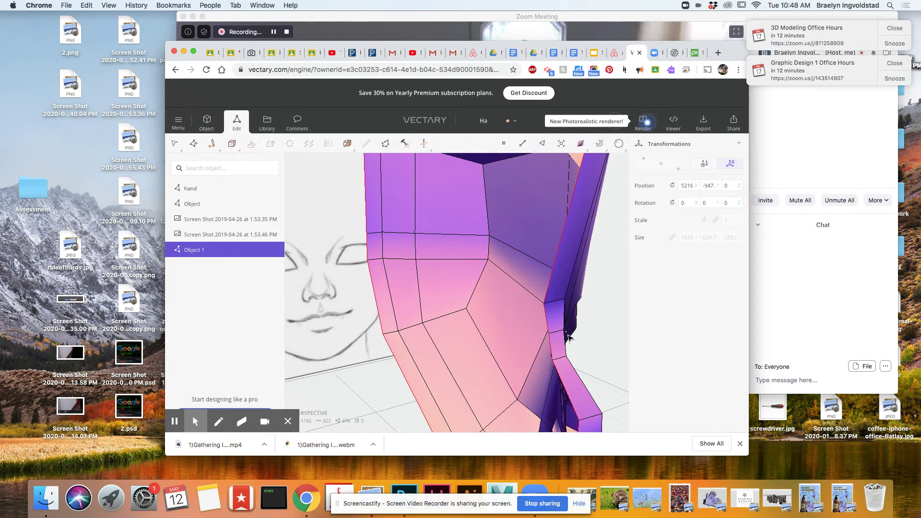
Show the whole half head and set the rendering style to Wired
scroll(569, 337, "down", 3)
mouse_move(616, 394)
left_mouse_down()
mouse_move(540, 366)
mouse_move(506, 374)
mouse_move(442, 350)
mouse_move(421, 370)
mouse_move(362, 345)
mouse_move(422, 366)
mouse_move(433, 355)
mouse_move(409, 357)
mouse_move(417, 354)
left_mouse_up()
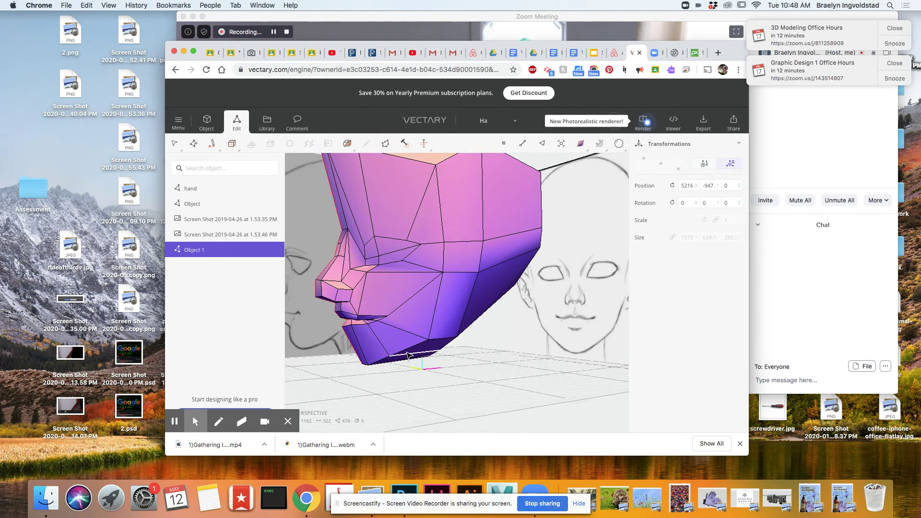
scroll(456, 319, "down", 5)
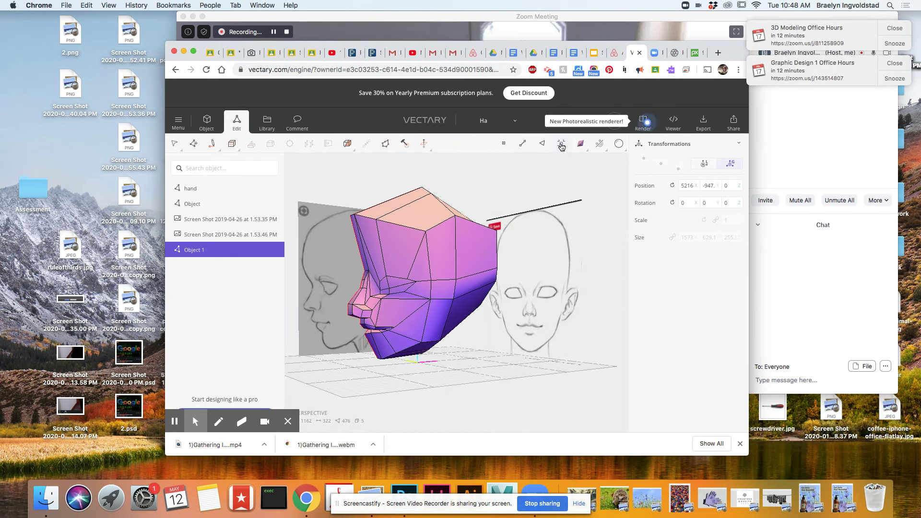
left_click(582, 144)
left_click(542, 200)
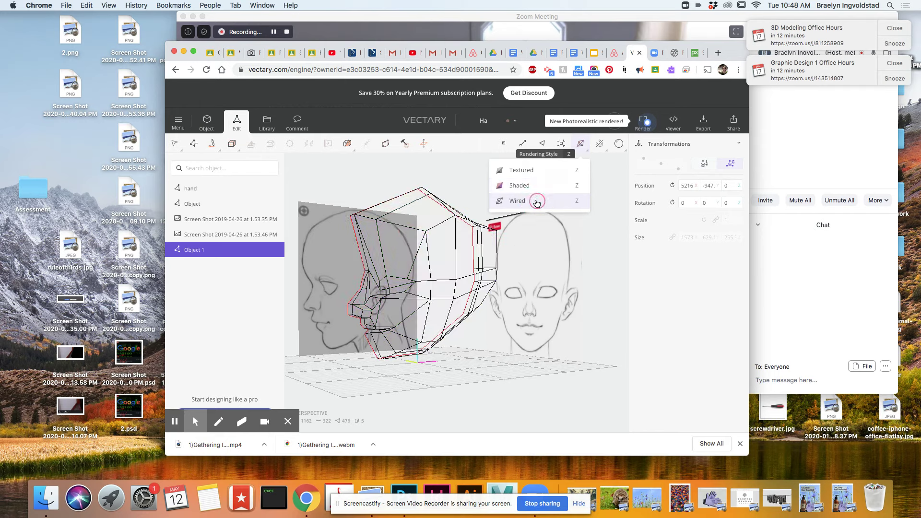
Select the nose tip in the side view and move it slightly up and inward to match the sketched profile
mouse_move(565, 318)
left_mouse_down()
mouse_move(371, 303)
mouse_move(384, 303)
left_mouse_up()
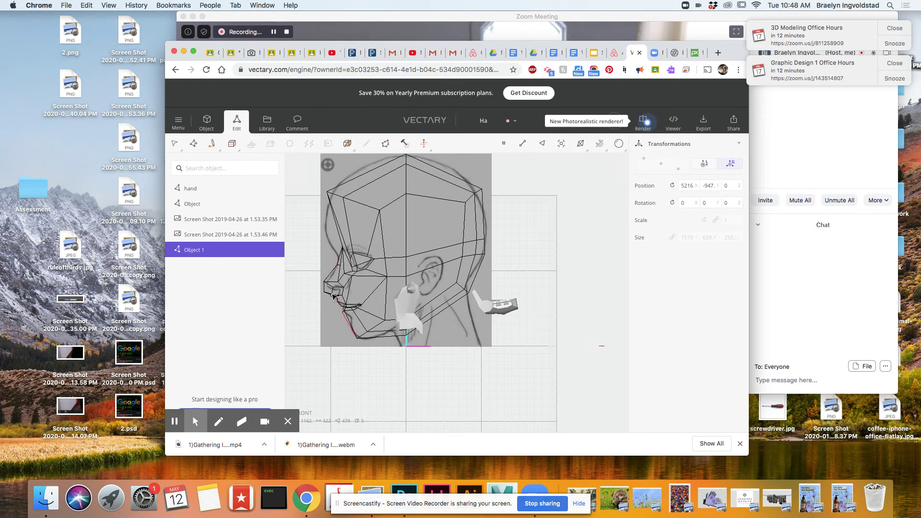
scroll(329, 296, "up", 5)
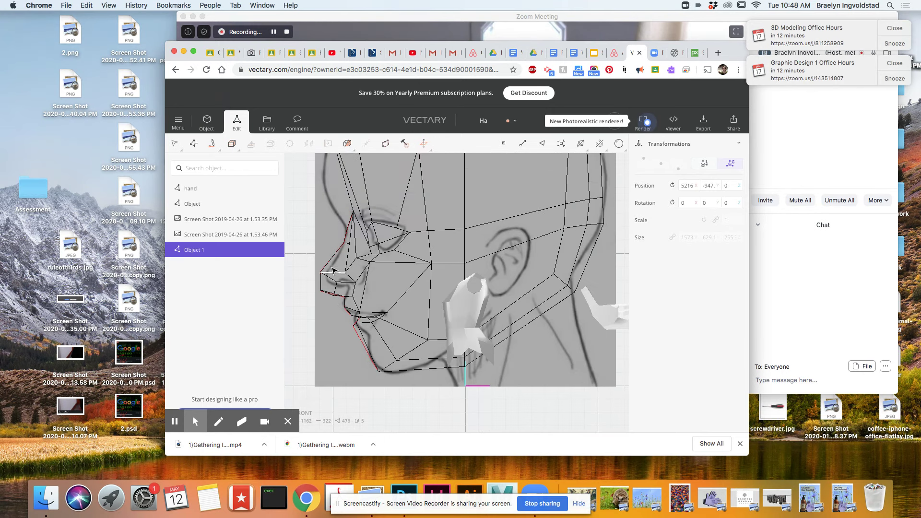
left_click_drag(317, 267, 344, 303)
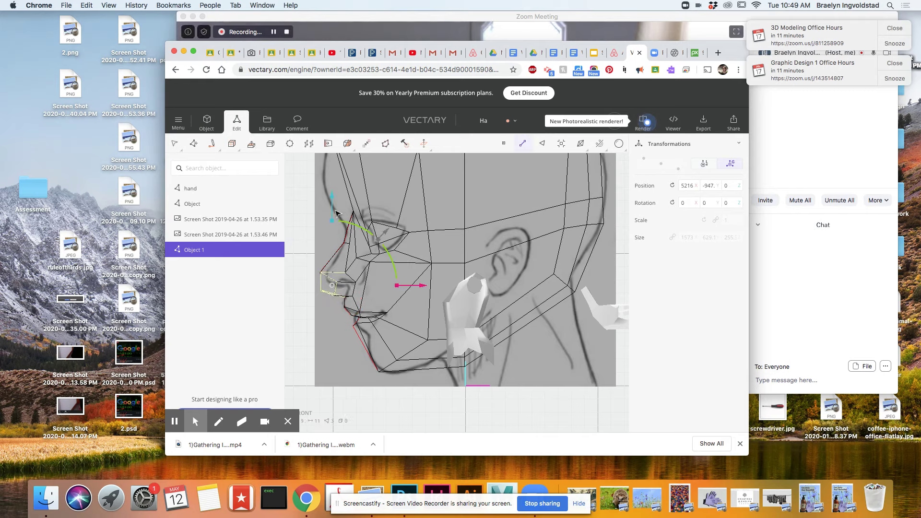
left_click_drag(332, 210, 330, 201)
left_click_drag(424, 283, 427, 283)
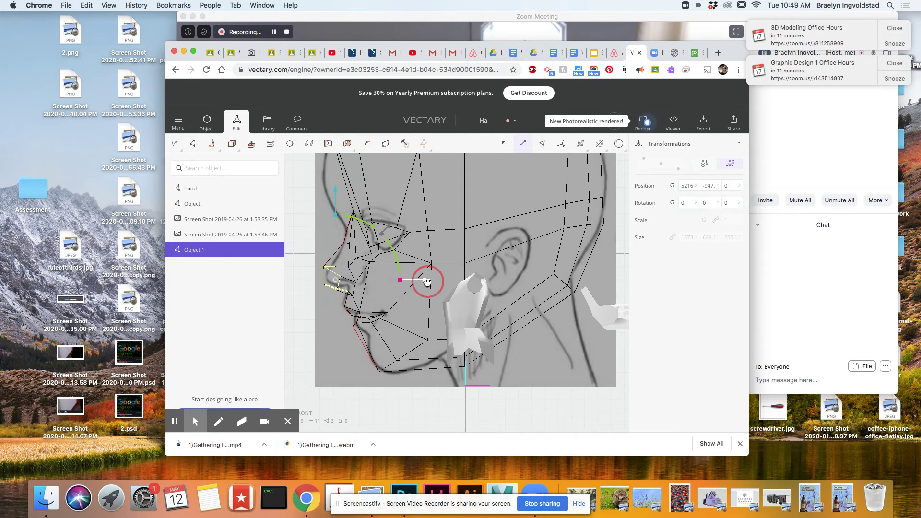
left_click_drag(426, 282, 426, 282)
Set the rendering style to Shaded and clear the nose tip selection
left_click(581, 143)
left_click(523, 185)
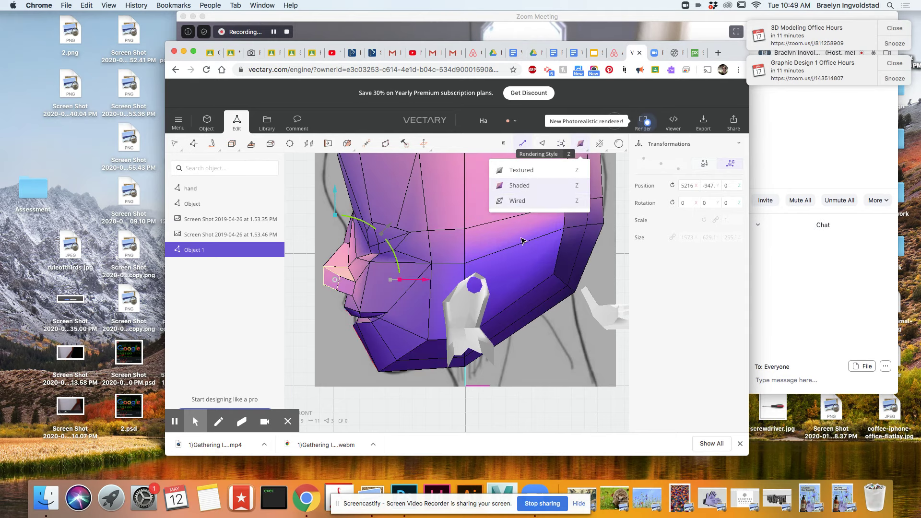
left_click(321, 343)
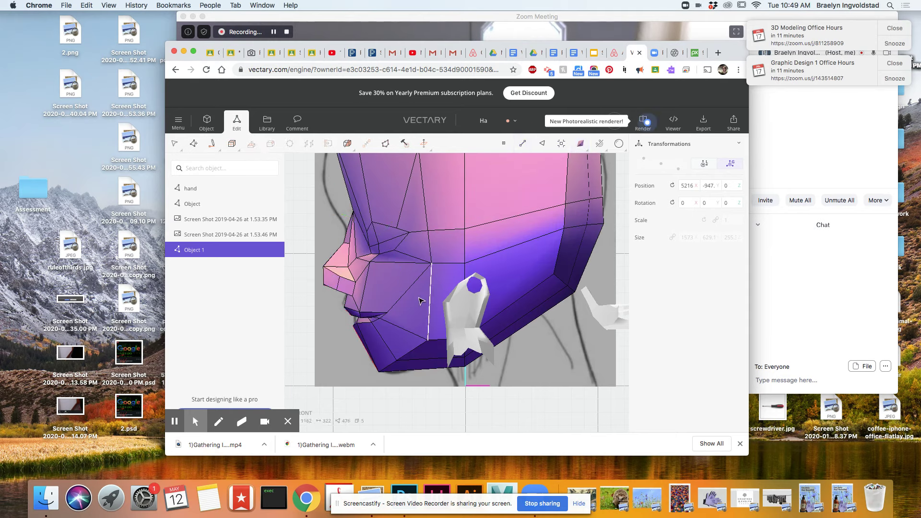
Examine the side of the half head around the cheek and jaw to find the faces where the ear belongs
right_click_drag(375, 304, 400, 346)
scroll(539, 299, "down", 5)
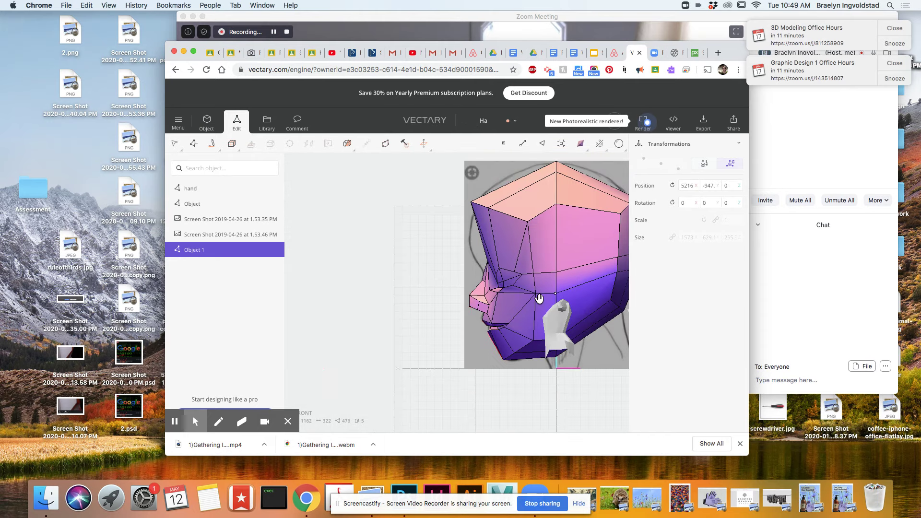
left_click_drag(475, 354, 530, 351)
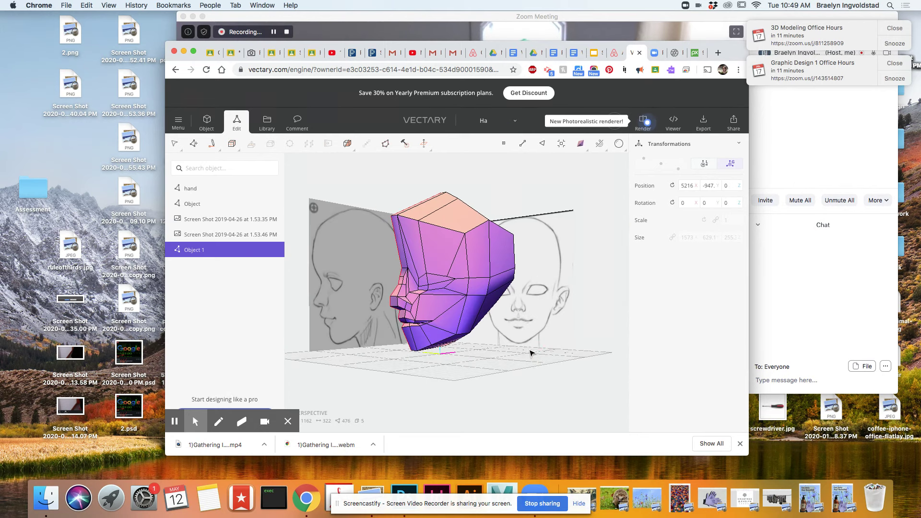
scroll(525, 353, "up", 6)
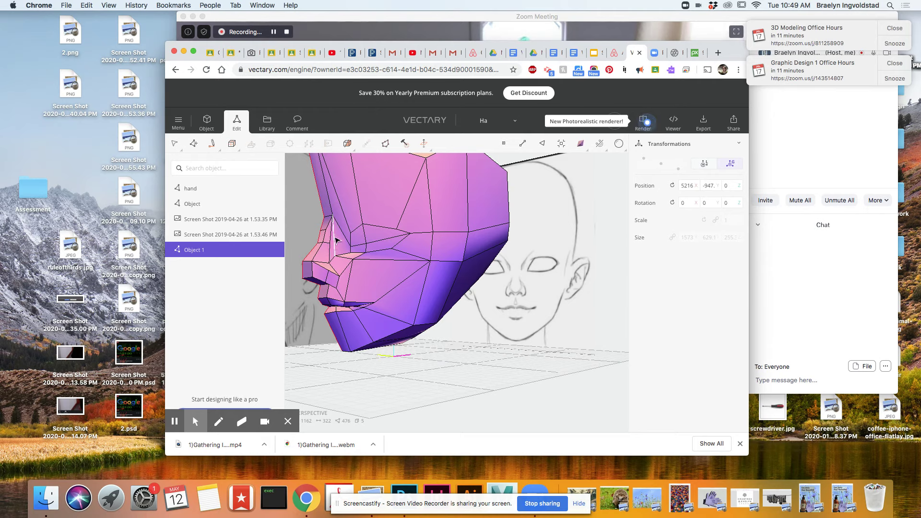
left_click_drag(363, 263, 499, 345)
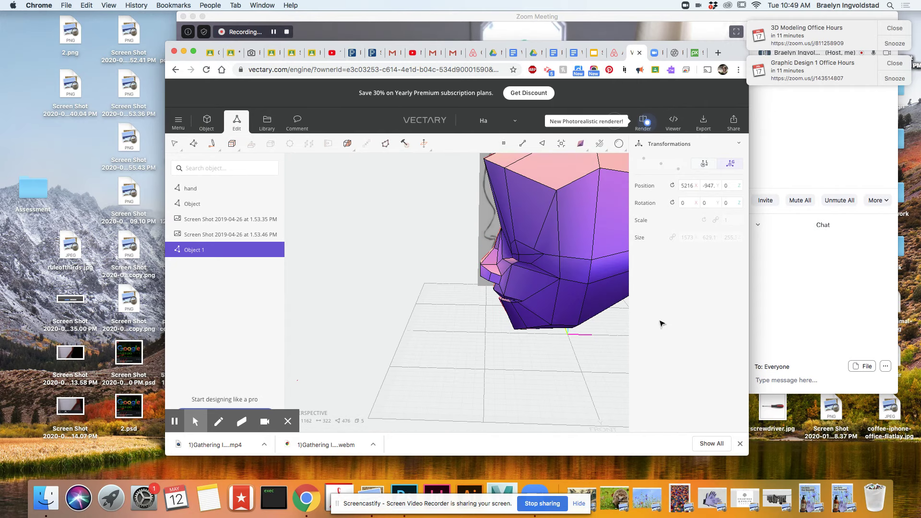
left_click_drag(590, 265, 605, 321)
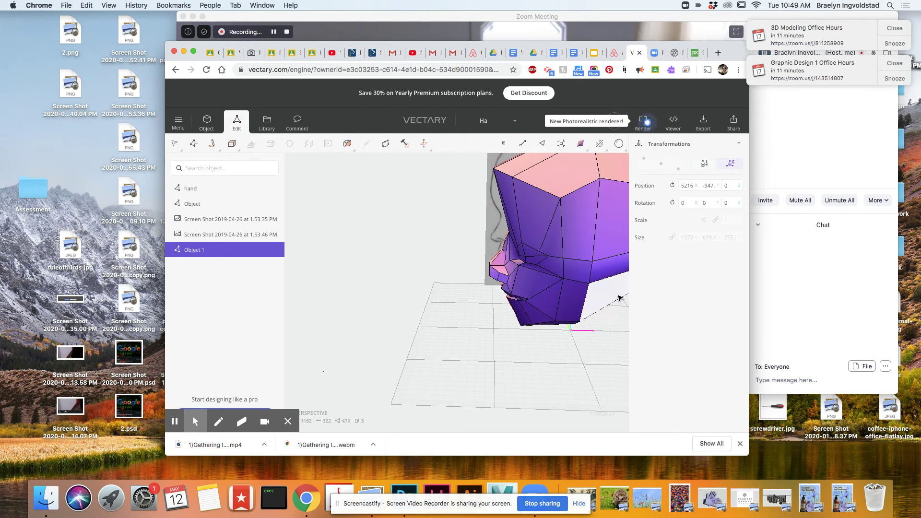
scroll(607, 327, "up", 5)
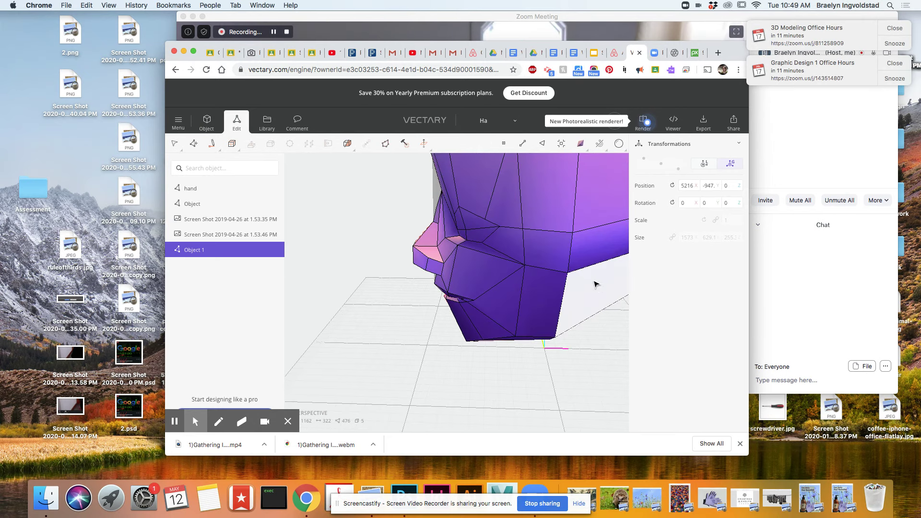
left_click_drag(577, 332, 434, 273)
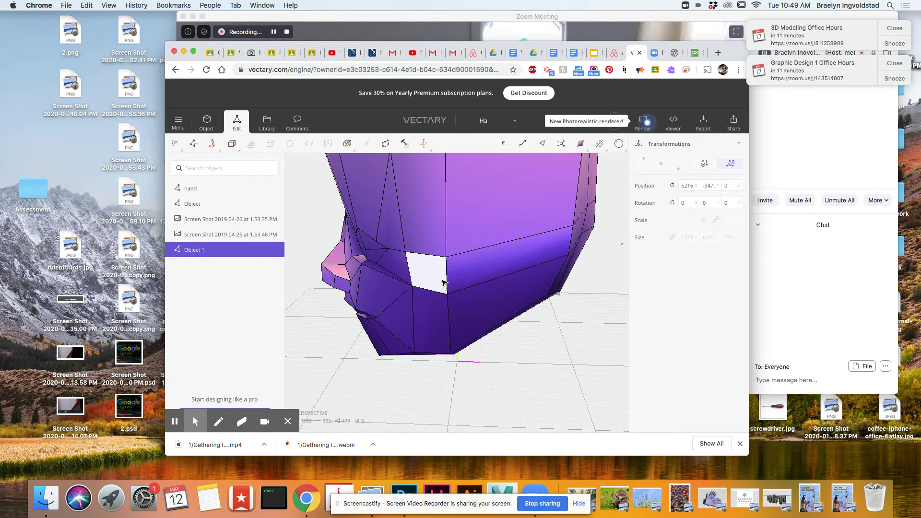
double_click(505, 290)
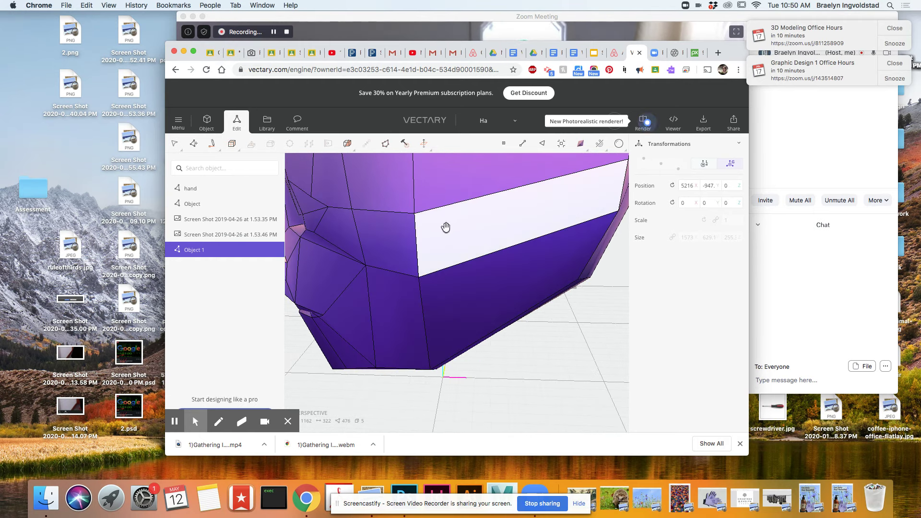
scroll(448, 228, "down", 5)
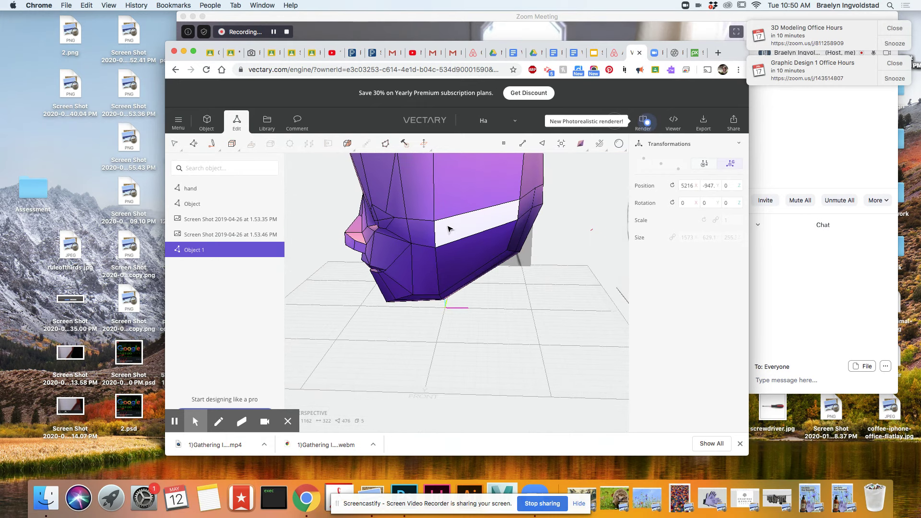
mouse_move(494, 292)
right_mouse_down()
mouse_move(520, 257)
mouse_move(482, 352)
mouse_move(512, 323)
mouse_move(491, 330)
mouse_move(437, 391)
right_mouse_up()
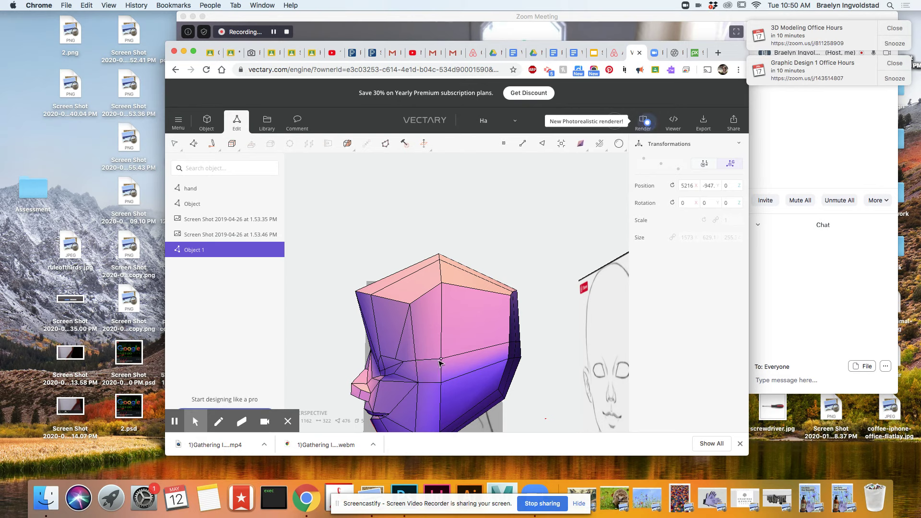
scroll(441, 378, "up", 2)
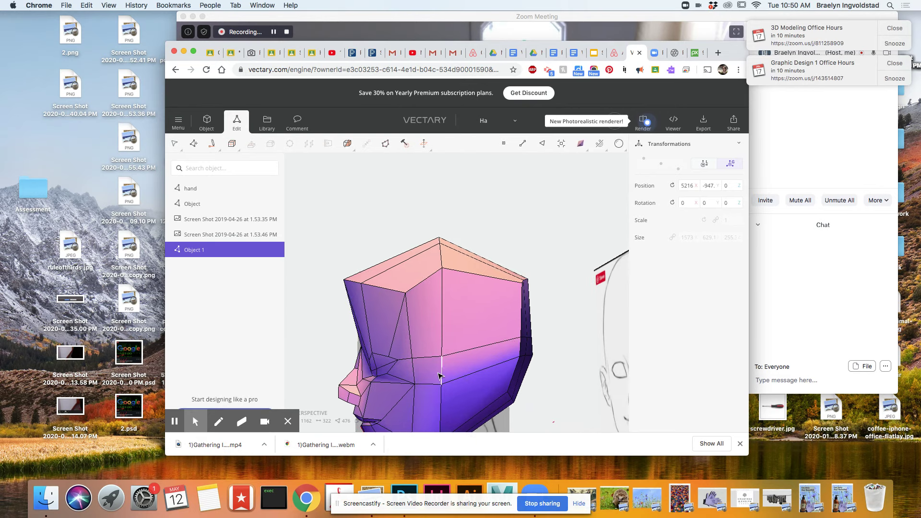
scroll(441, 378, "down", 3)
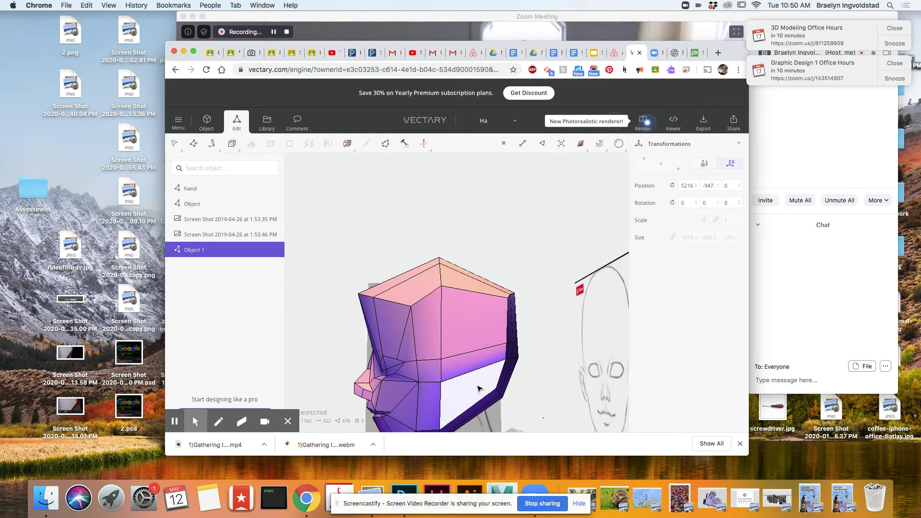
Extrude the six large faces on the side of the head slightly and scale them down to a small ear patch
left_click(433, 345)
left_click(468, 339, "shift")
left_click(450, 402, "shift")
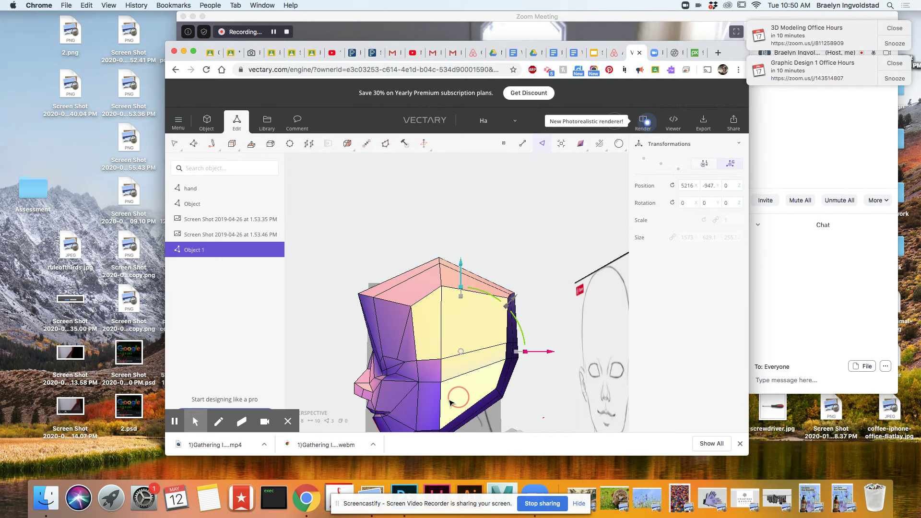
left_click(430, 408, "shift")
left_click(428, 373, "shift")
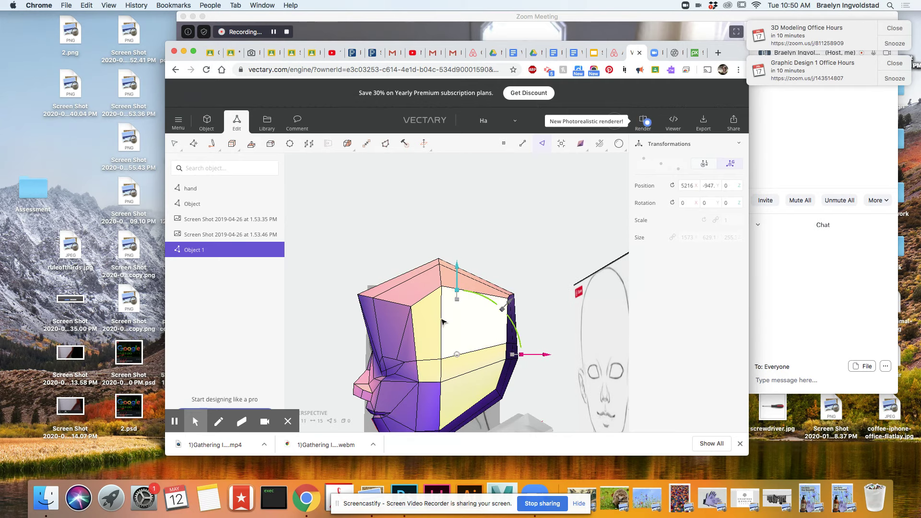
left_click(426, 406, "shift")
key("e")
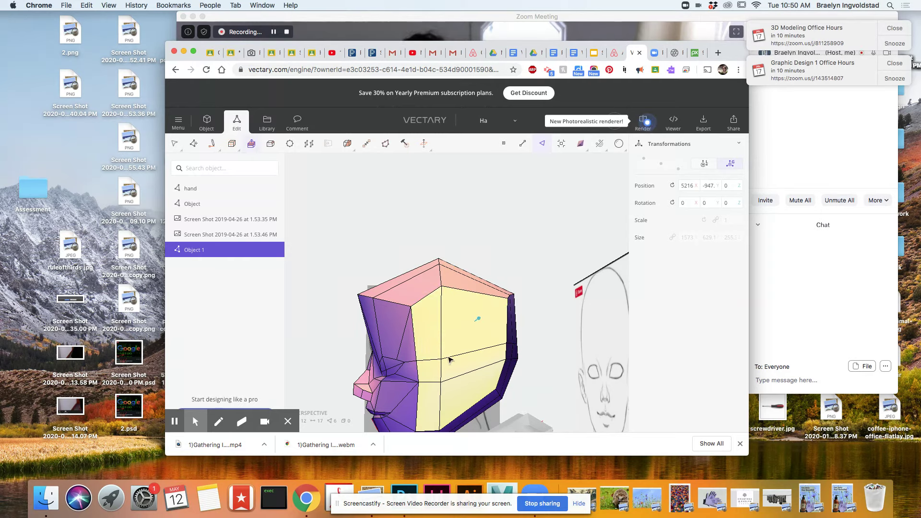
left_click_drag(477, 323, 478, 326)
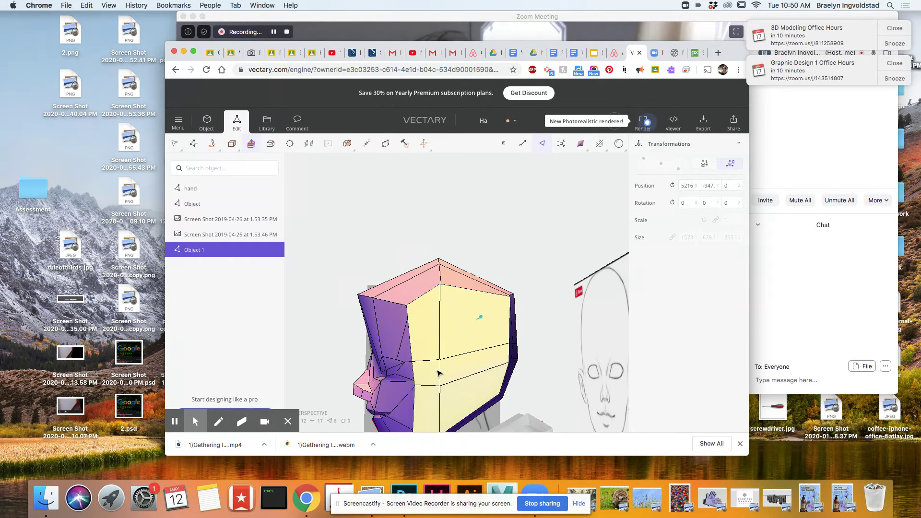
key("Escape")
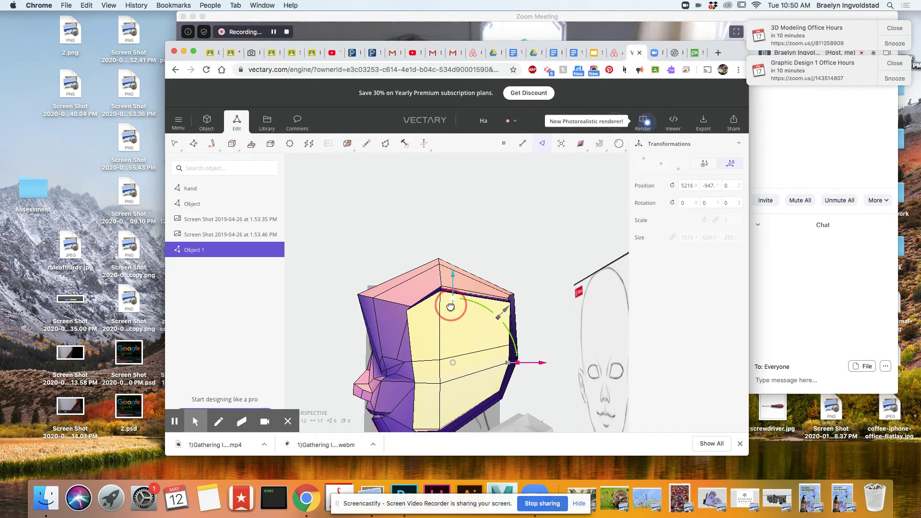
mouse_move(453, 314)
left_mouse_down()
mouse_move(436, 350)
mouse_move(453, 311)
mouse_move(444, 341)
mouse_move(451, 324)
left_mouse_up()
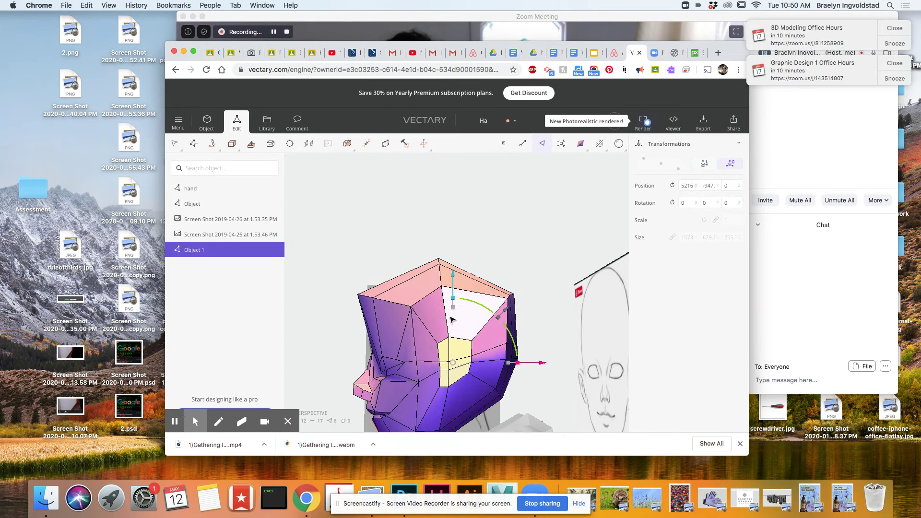
Set the rendering style to Wired, and lower, narrow and shorten the ear patch to fit the sketched ear
left_click(580, 144)
left_click(540, 190)
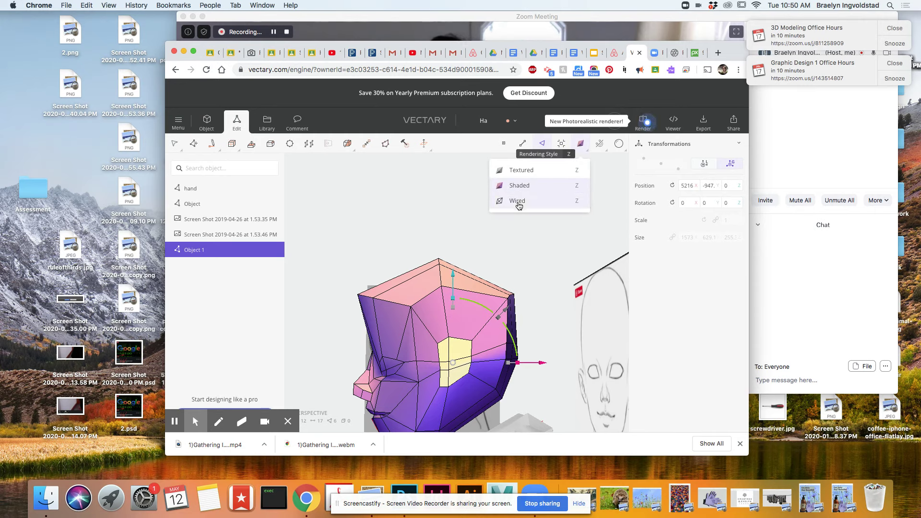
left_click(518, 206)
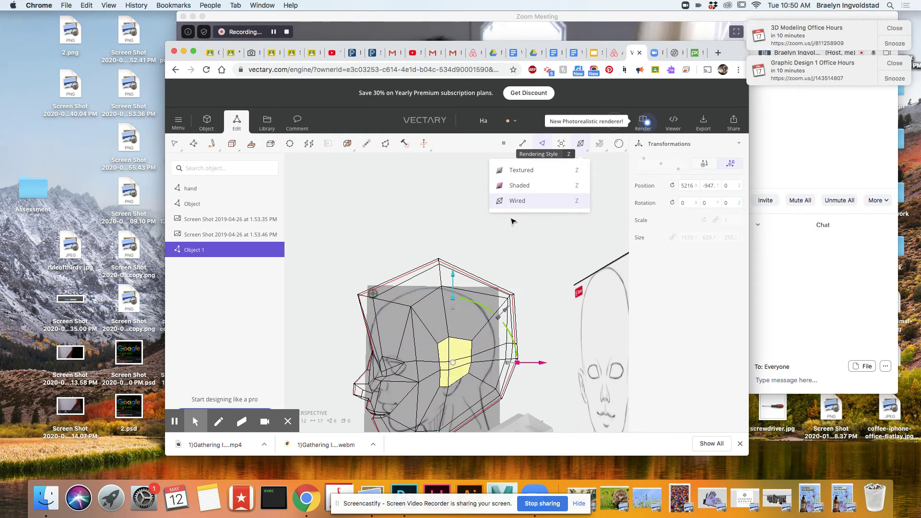
left_click_drag(452, 287, 450, 295)
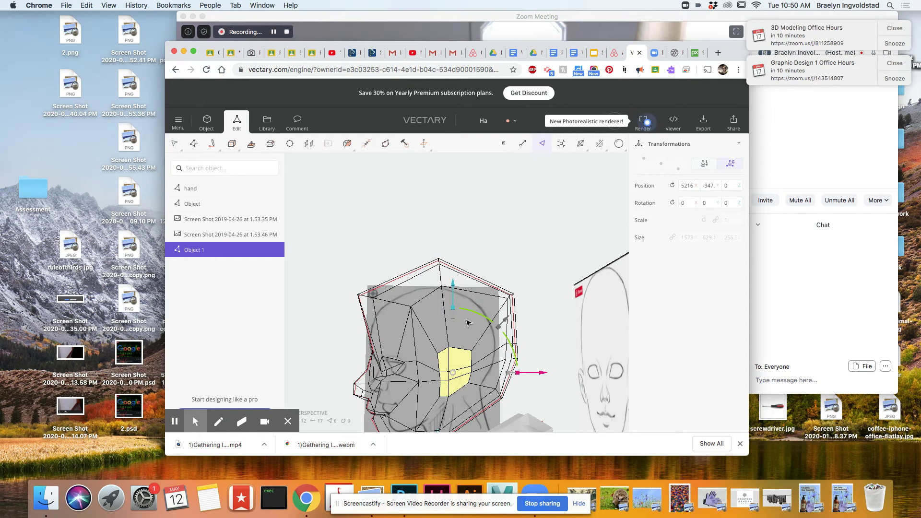
mouse_move(454, 309)
left_mouse_down()
mouse_move(449, 317)
mouse_move(454, 309)
left_mouse_up()
mouse_move(518, 375)
left_mouse_down()
mouse_move(496, 376)
mouse_move(510, 375)
left_mouse_up()
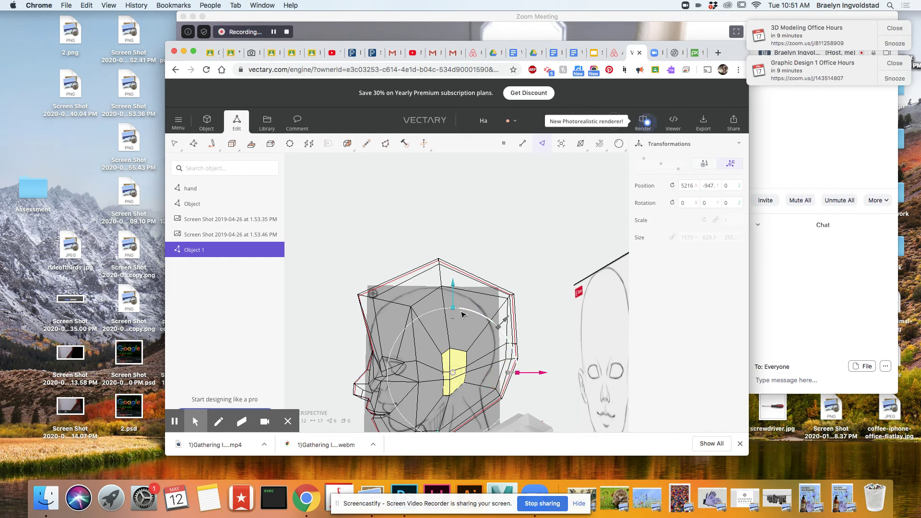
mouse_move(458, 312)
left_mouse_down()
mouse_move(449, 320)
mouse_move(453, 298)
left_mouse_up()
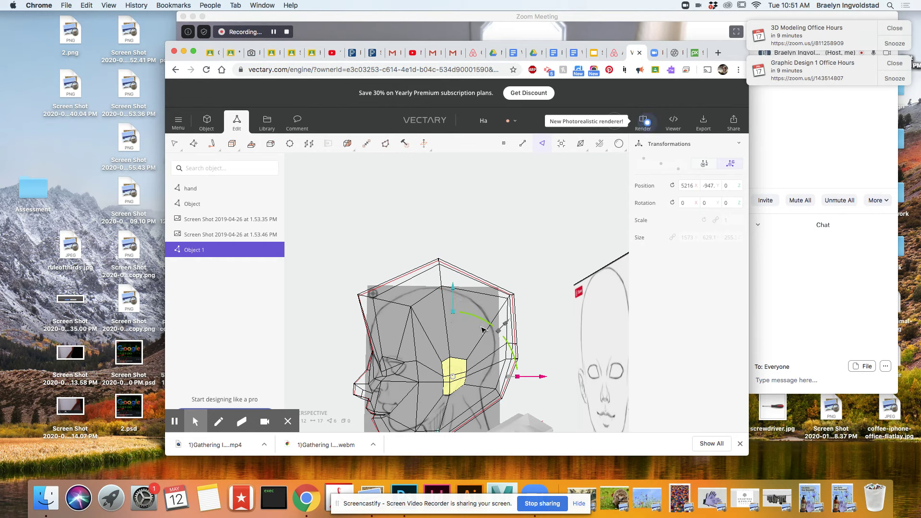
Extrude the selected ear patch outward from the side of the head
right_click_drag(487, 317, 488, 355)
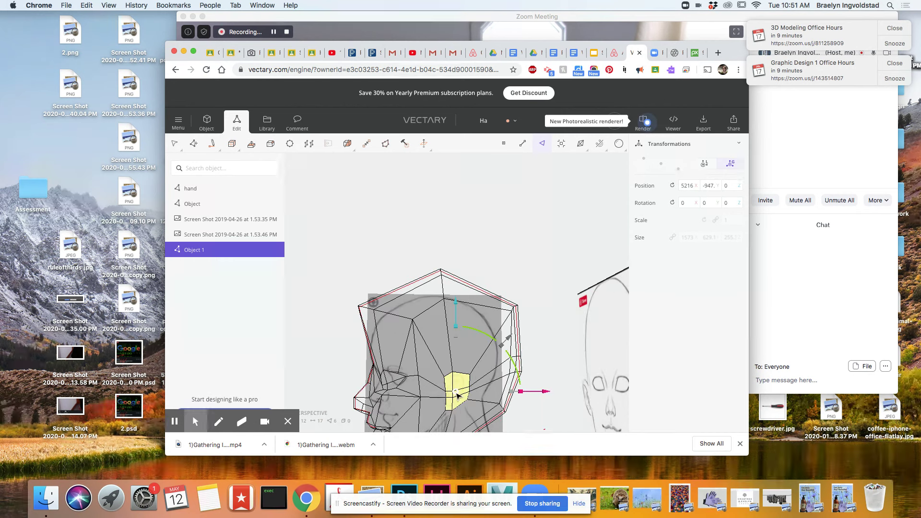
key("e")
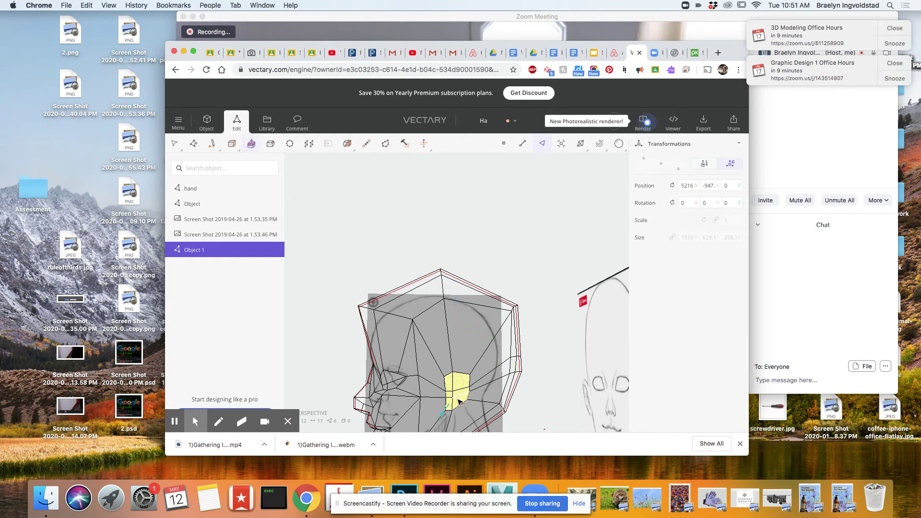
left_click_drag(444, 412, 439, 417)
mouse_move(540, 405)
left_mouse_down()
mouse_move(644, 436)
mouse_move(574, 465)
mouse_move(486, 404)
mouse_move(479, 422)
mouse_move(582, 401)
mouse_move(568, 405)
left_mouse_up()
scroll(483, 392, "up", 5)
mouse_move(484, 393)
right_mouse_down()
mouse_move(525, 319)
mouse_move(531, 322)
right_mouse_up()
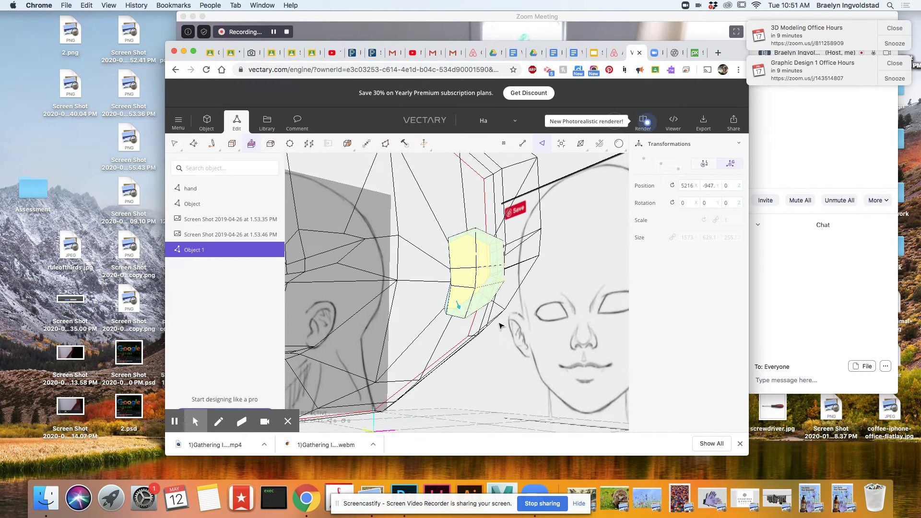
left_click(479, 301)
Scale the extruded ear faces down slightly on the side of the head
scroll(479, 314, "down", 3)
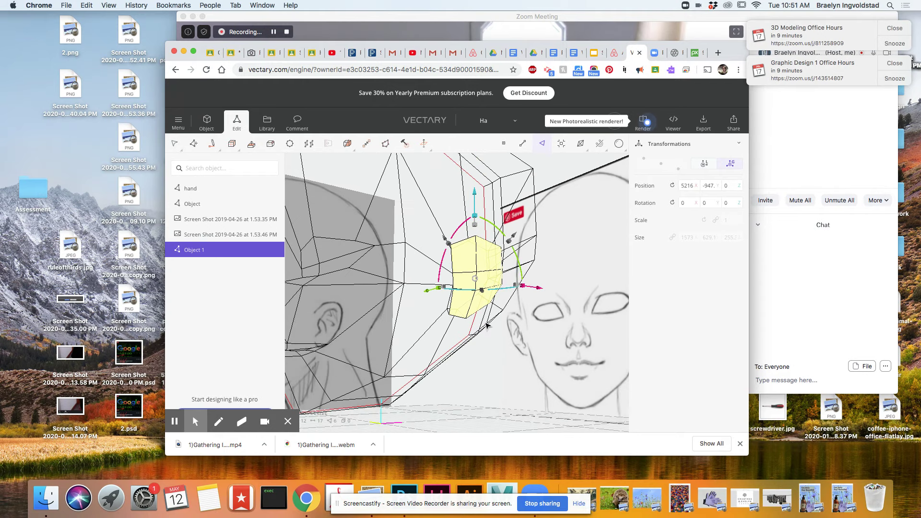
left_click_drag(480, 331, 416, 337)
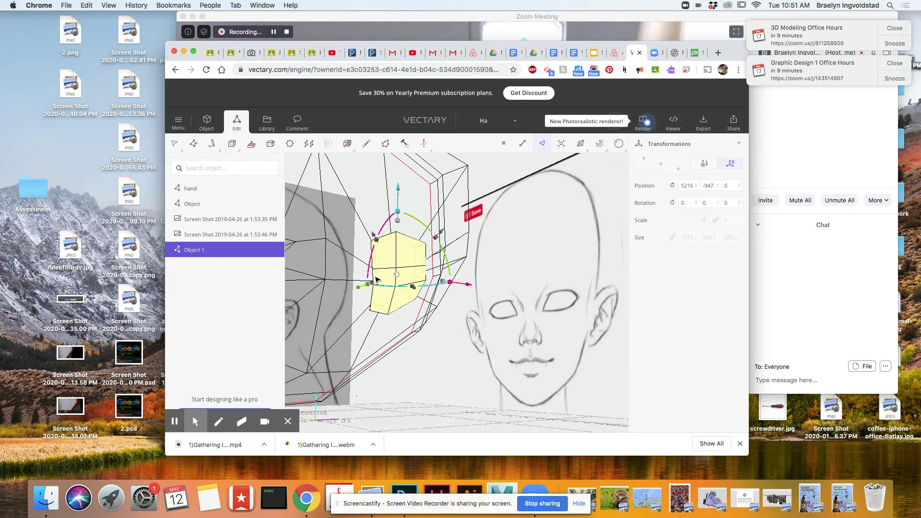
left_click_drag(372, 286, 379, 284)
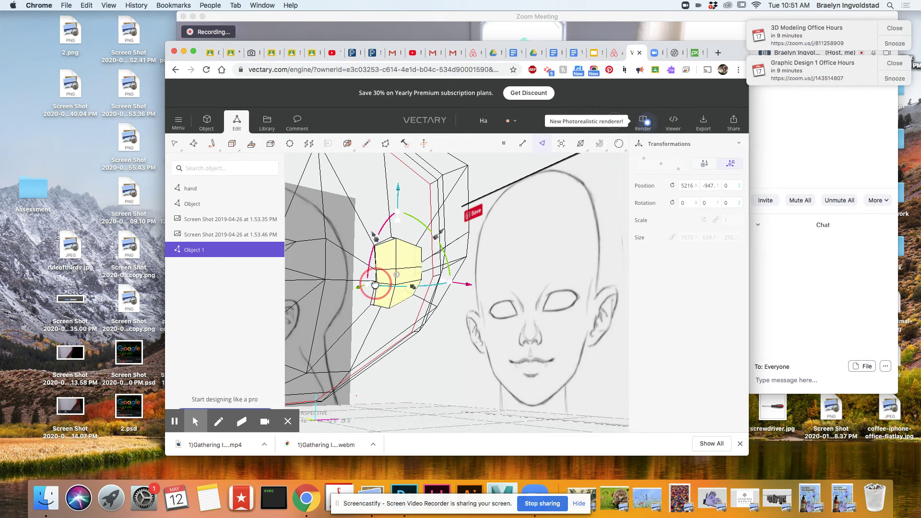
Raise the selected ear faces slightly in side view and stretch them a little taller and wider over the sketched ear
left_click_drag(461, 319, 495, 277)
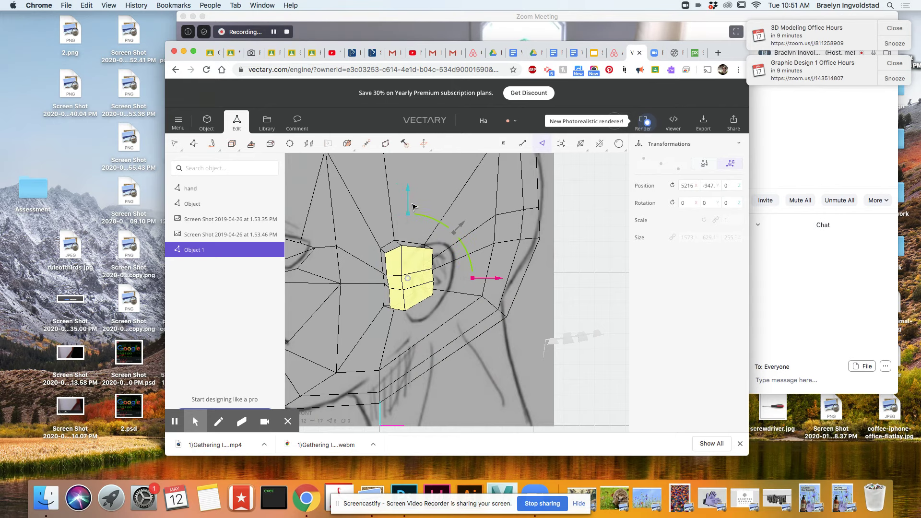
left_click_drag(408, 205, 408, 194)
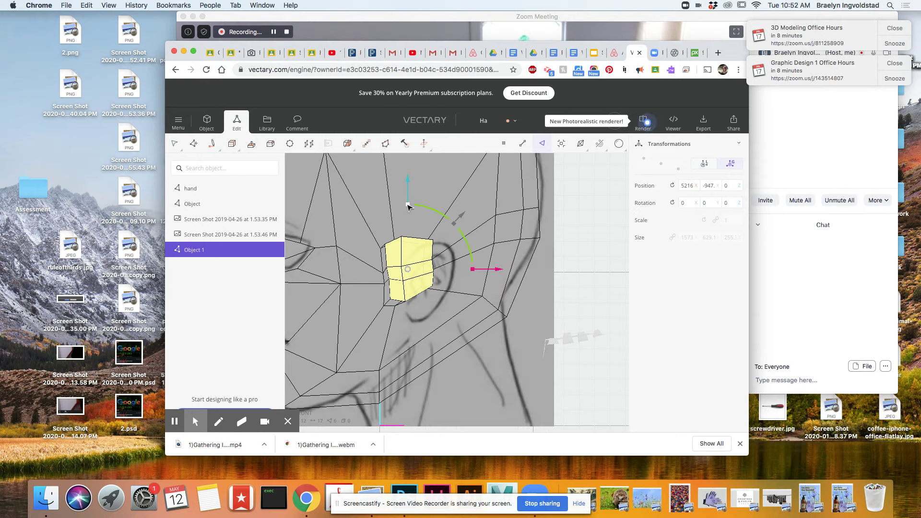
left_click_drag(407, 206, 407, 200)
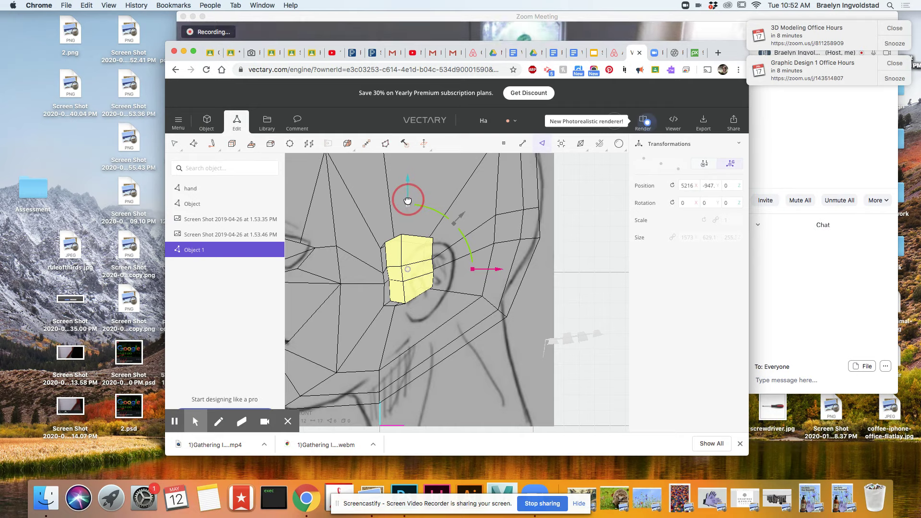
left_click_drag(407, 200, 407, 199)
left_click_drag(473, 271, 478, 271)
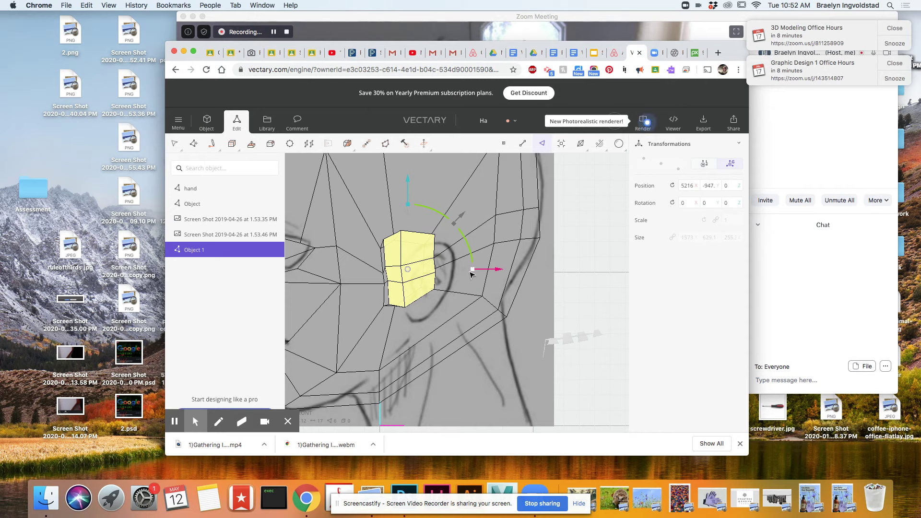
left_click_drag(497, 272, 498, 272)
Switch to point editing and pull the ear's upper and lower back corner points inward to round its outline
mouse_move(393, 373)
left_mouse_down()
mouse_move(479, 401)
mouse_move(479, 430)
mouse_move(436, 426)
mouse_move(386, 378)
mouse_move(222, 396)
mouse_move(353, 394)
mouse_move(436, 372)
mouse_move(372, 379)
mouse_move(412, 385)
mouse_move(393, 379)
mouse_move(403, 372)
left_mouse_up()
left_click_drag(436, 232, 421, 248)
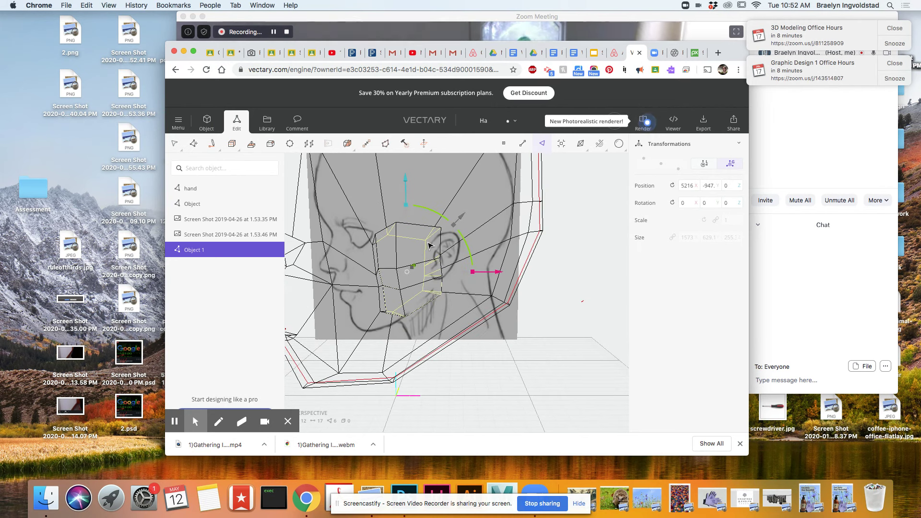
left_click(522, 143)
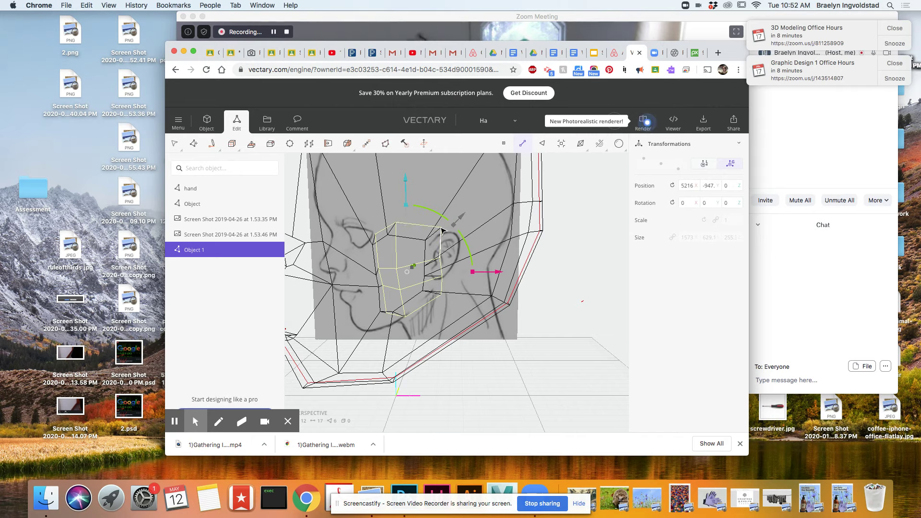
left_click(508, 144)
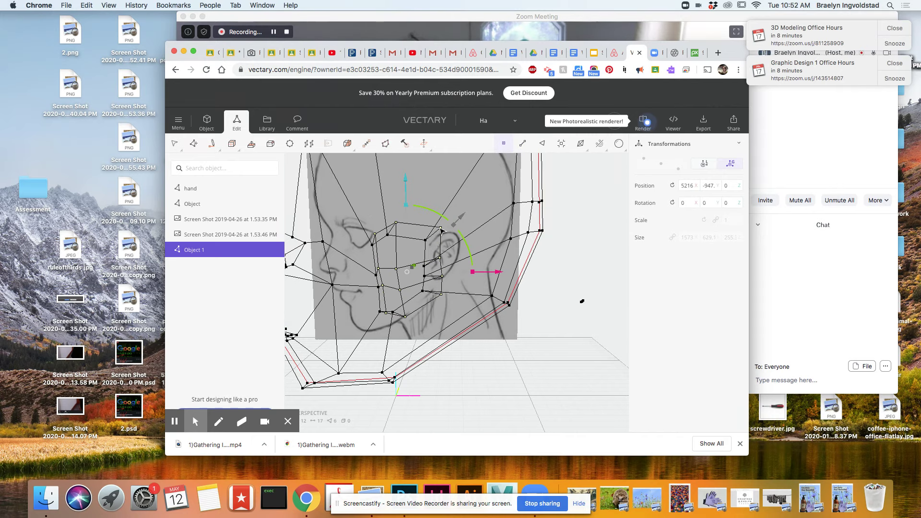
left_click(441, 228)
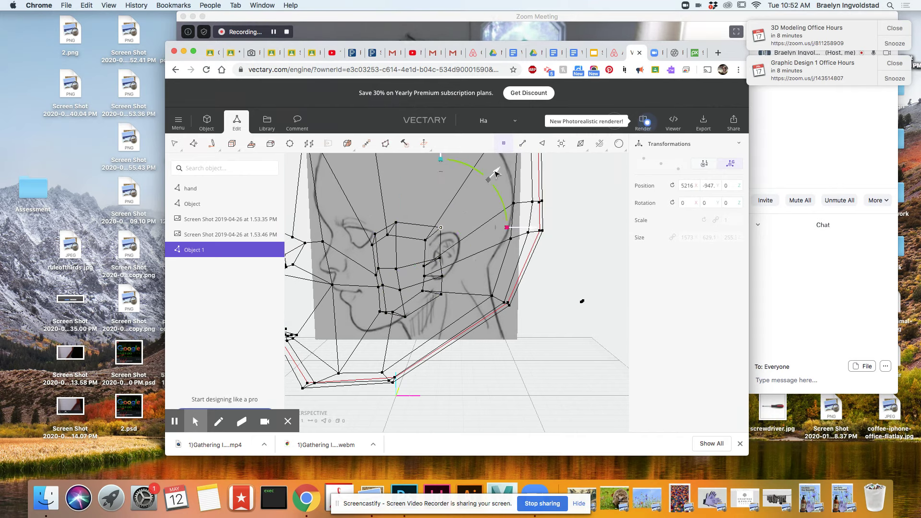
left_click_drag(493, 175, 485, 179)
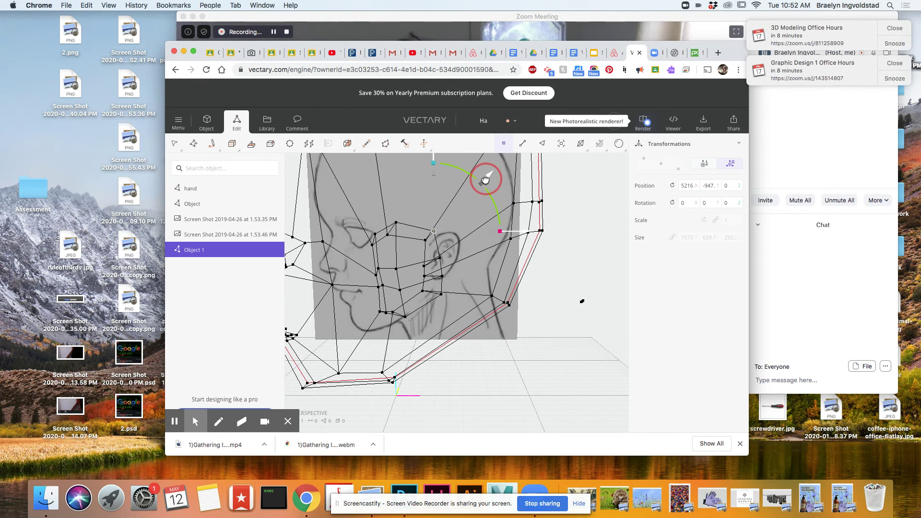
left_click(441, 294)
left_click_drag(514, 291, 478, 318)
left_click(403, 317)
Set the rendering style to Shaded and clear the current point selection
scroll(453, 288, "up", 3)
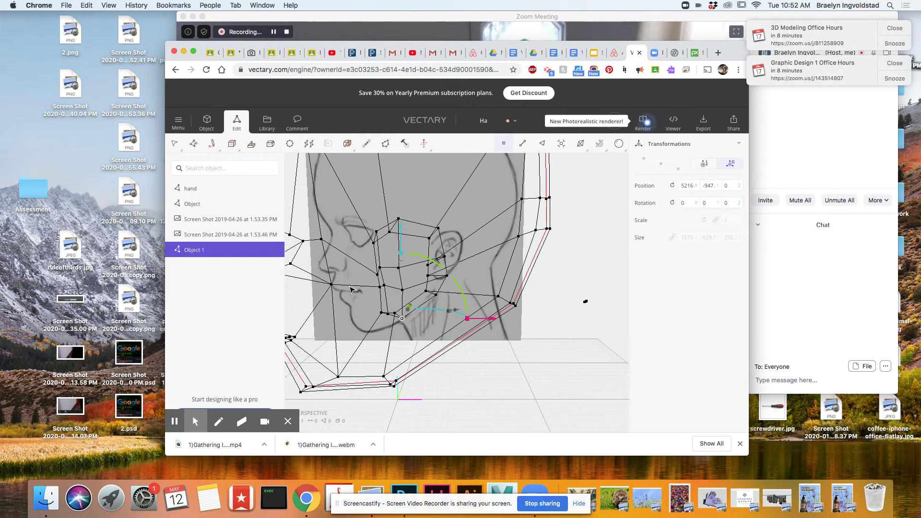
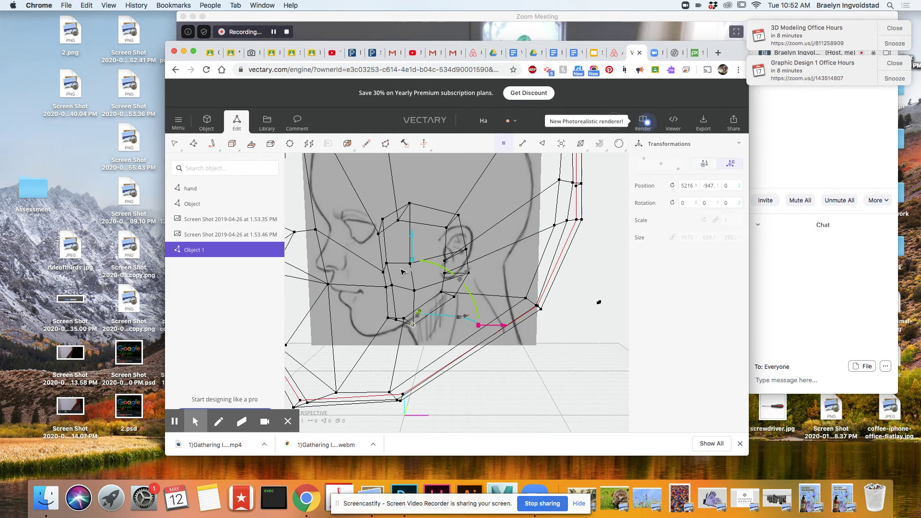
scroll(392, 287, "up", 1)
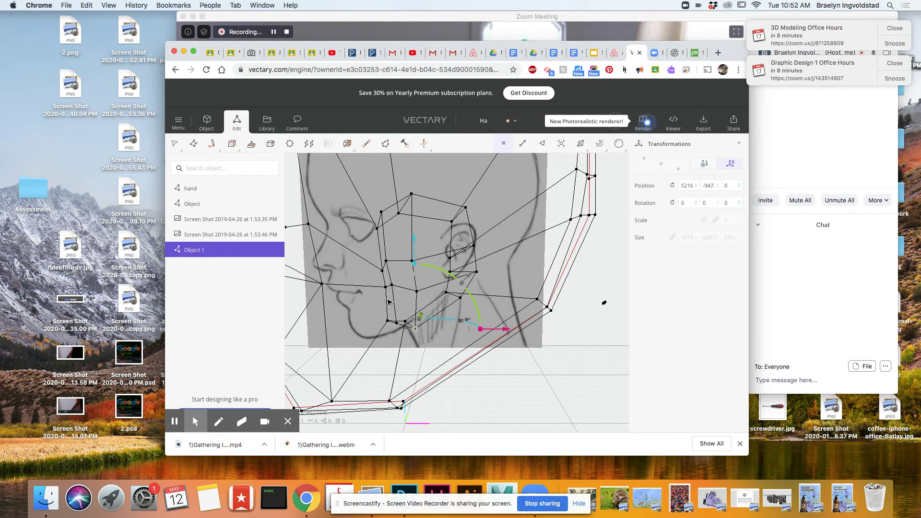
left_click_drag(386, 308, 455, 325)
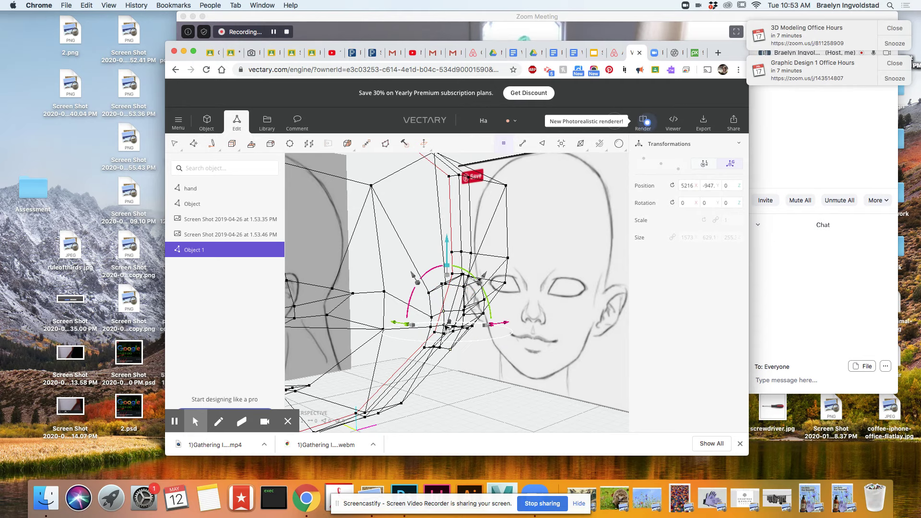
scroll(447, 326, "up", 3)
left_click(613, 145)
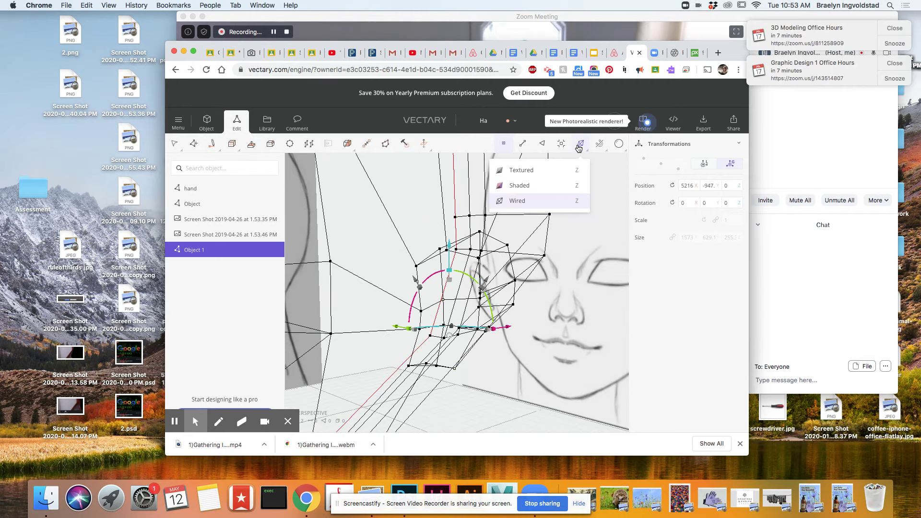
left_click(552, 186)
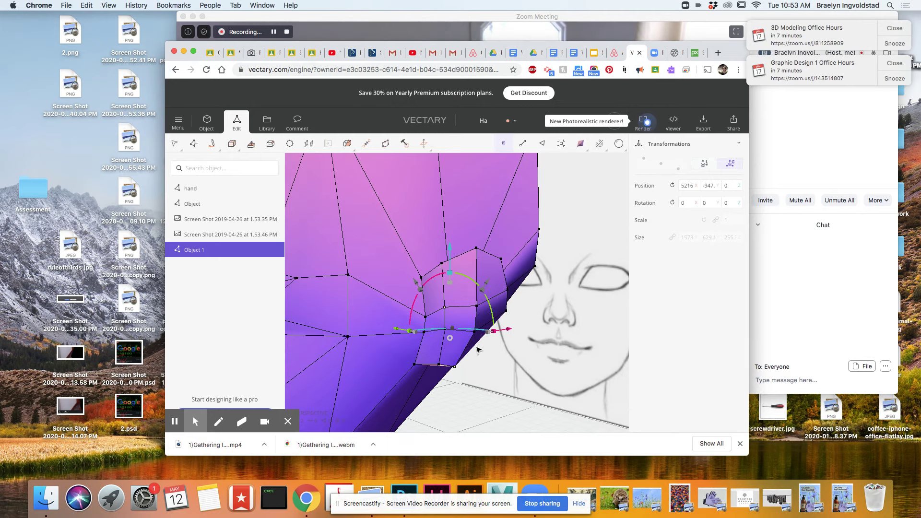
key("Escape")
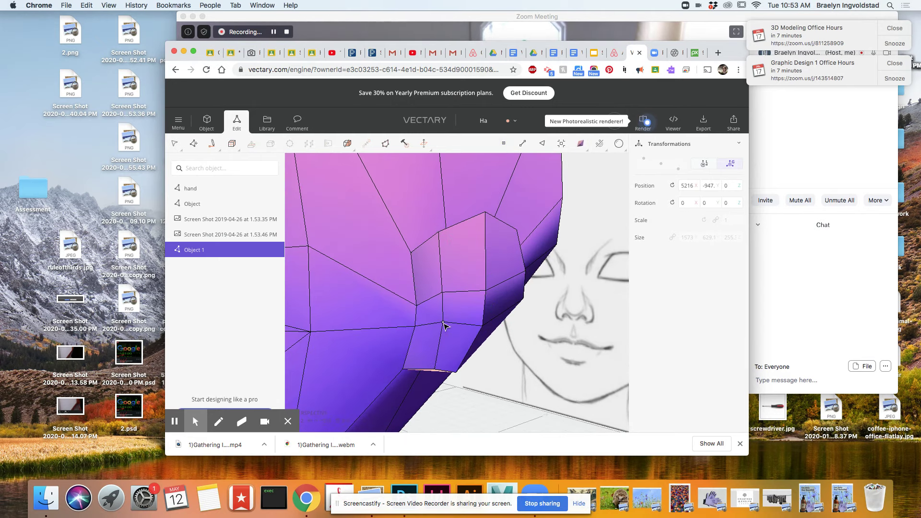
Select the four middle points on the ear's outer face and push them in toward the head
left_click(442, 323)
left_click(443, 292, "shift")
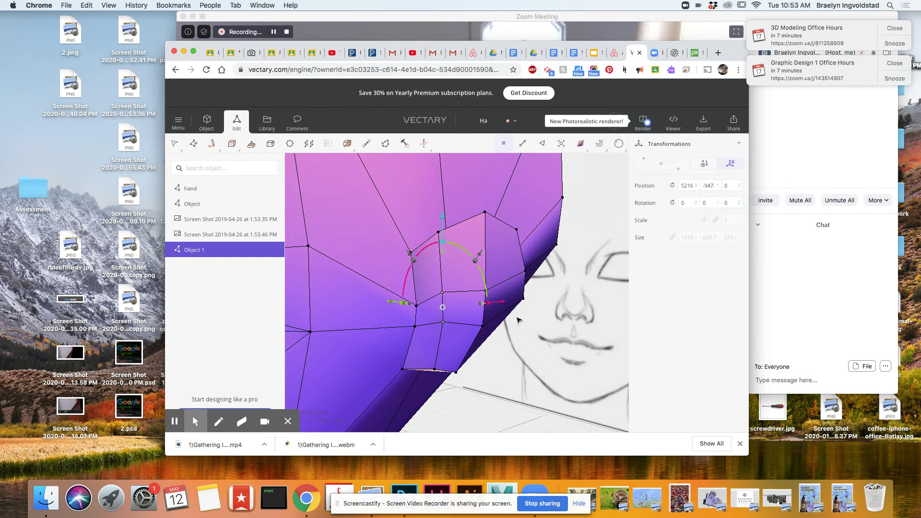
left_click(487, 291)
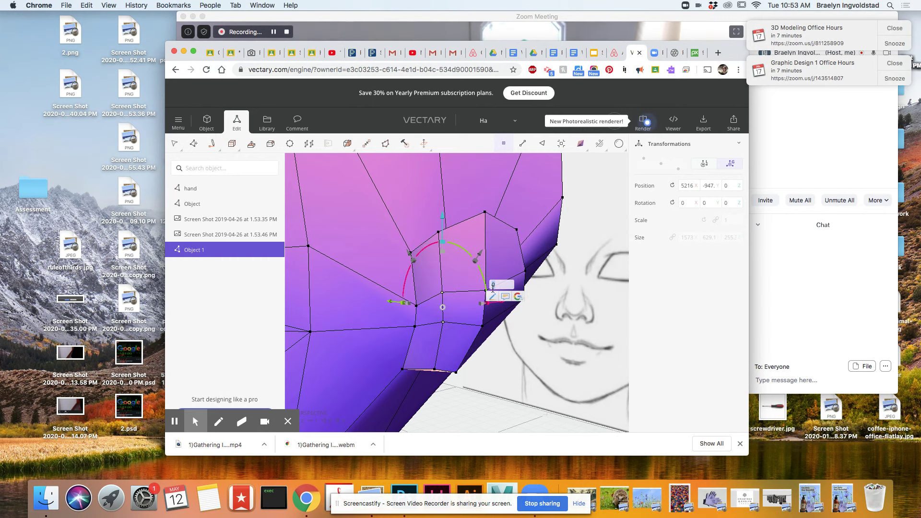
key("Return")
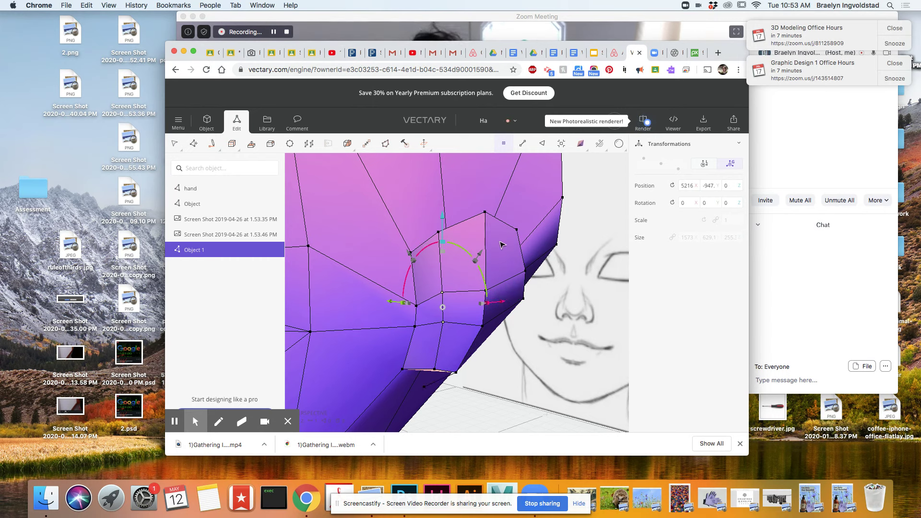
left_click(482, 327, "shift")
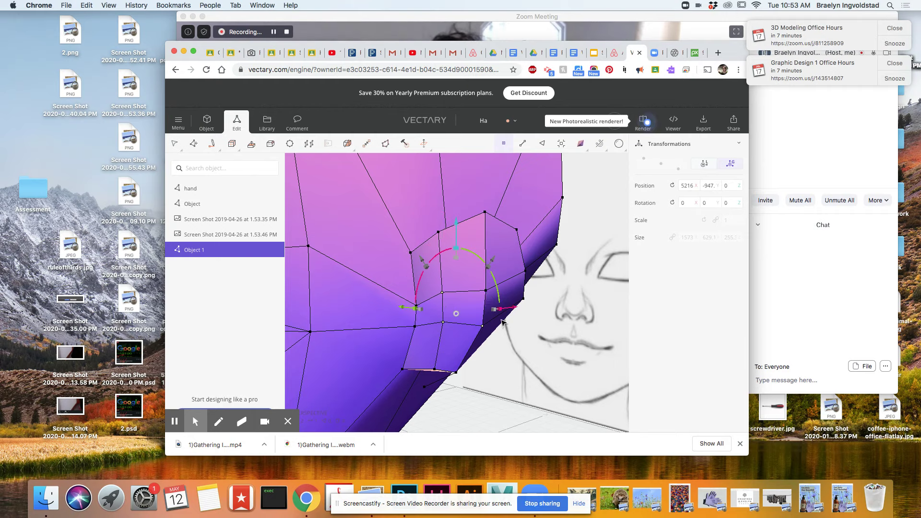
left_click(486, 291, "shift")
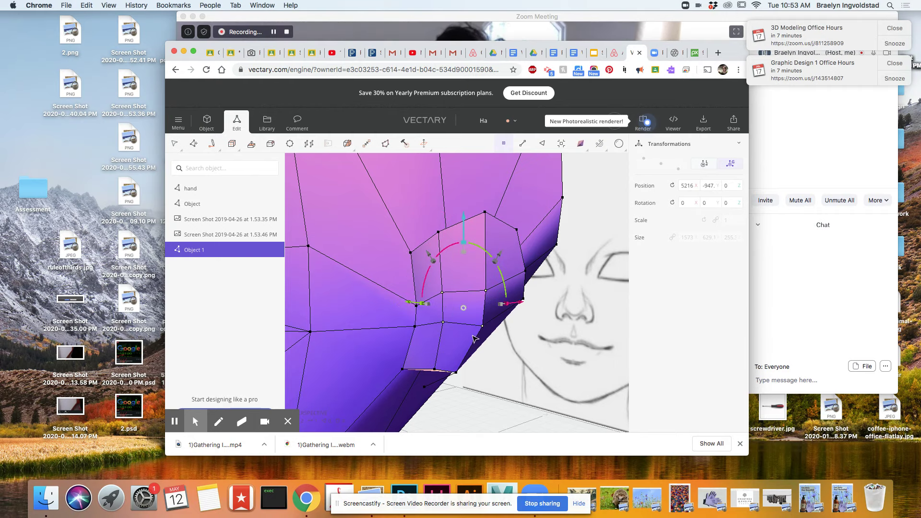
left_click_drag(482, 384, 527, 361)
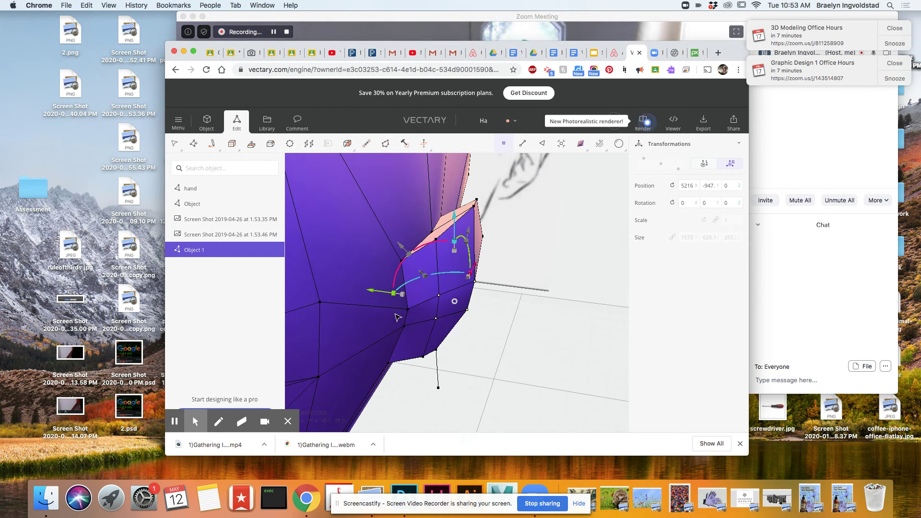
mouse_move(375, 291)
left_mouse_down()
mouse_move(363, 287)
mouse_move(371, 289)
left_mouse_up()
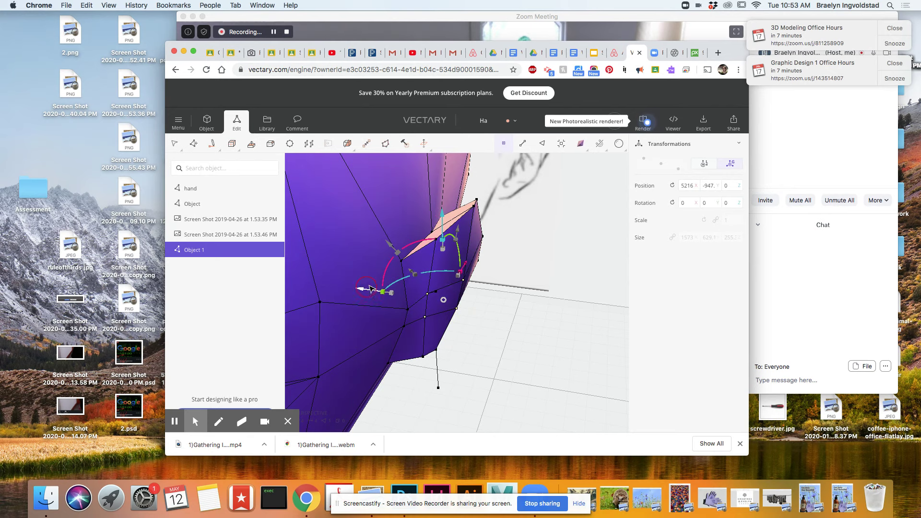
Select the two outermost of the four middle ear points and push them further toward the head
left_click(456, 308)
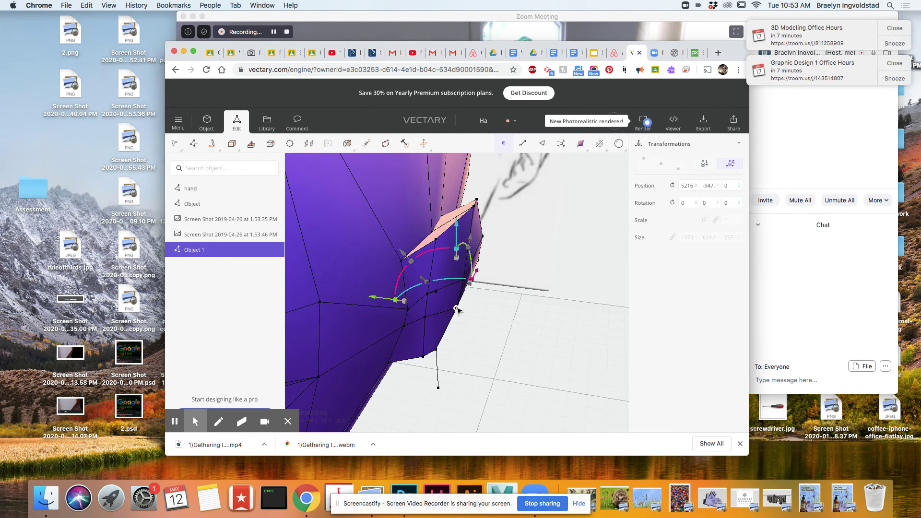
left_click(464, 282)
left_click(464, 282)
left_click(457, 311)
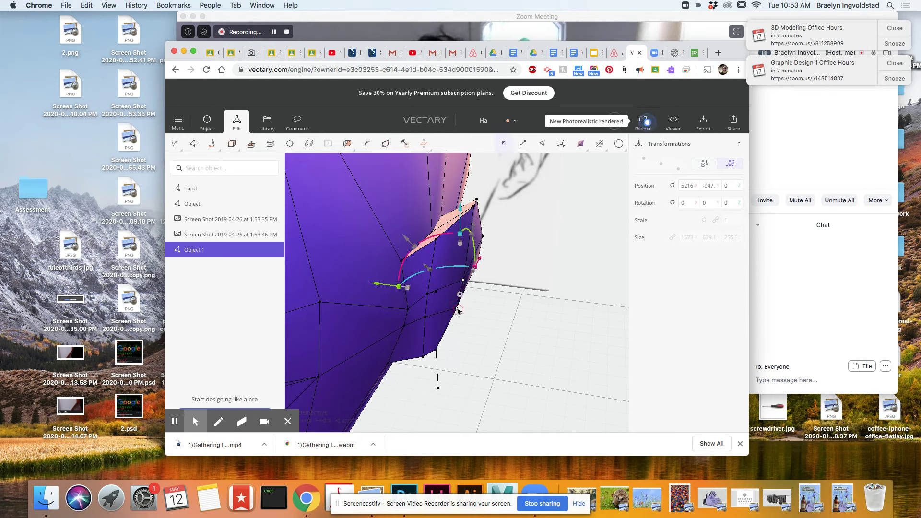
left_click_drag(388, 291, 373, 282)
Reposition two of the middle ear points one at a time to refine the hollow in the ear
left_click_drag(526, 387, 451, 321)
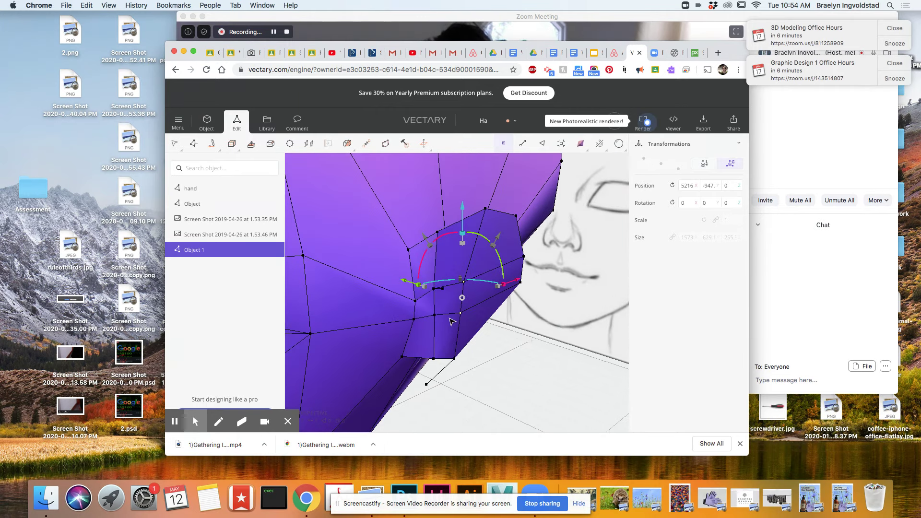
left_click(434, 289)
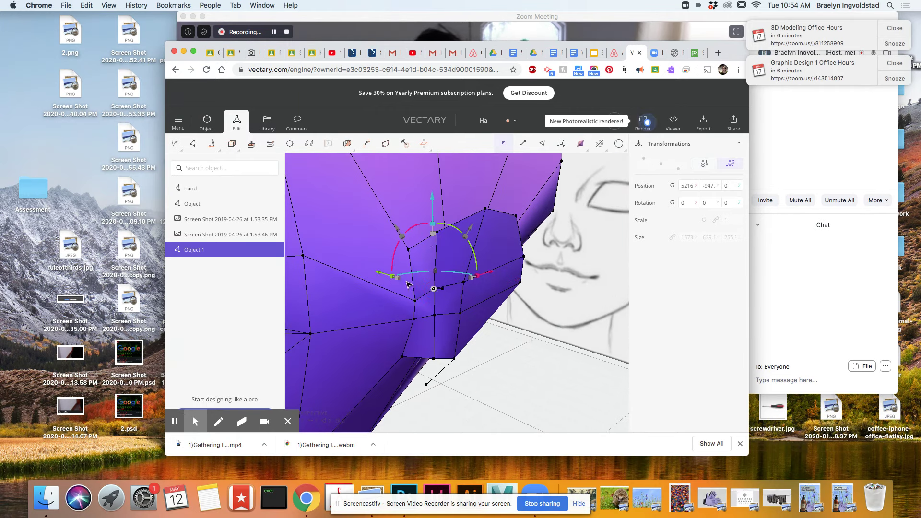
left_click_drag(382, 276, 380, 273)
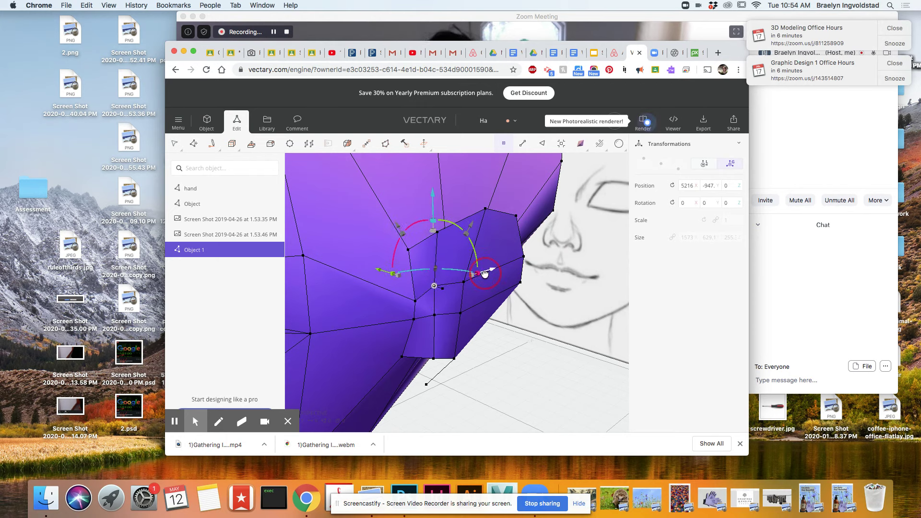
left_click_drag(453, 354, 332, 332)
left_click(482, 324)
left_click_drag(552, 328, 560, 326)
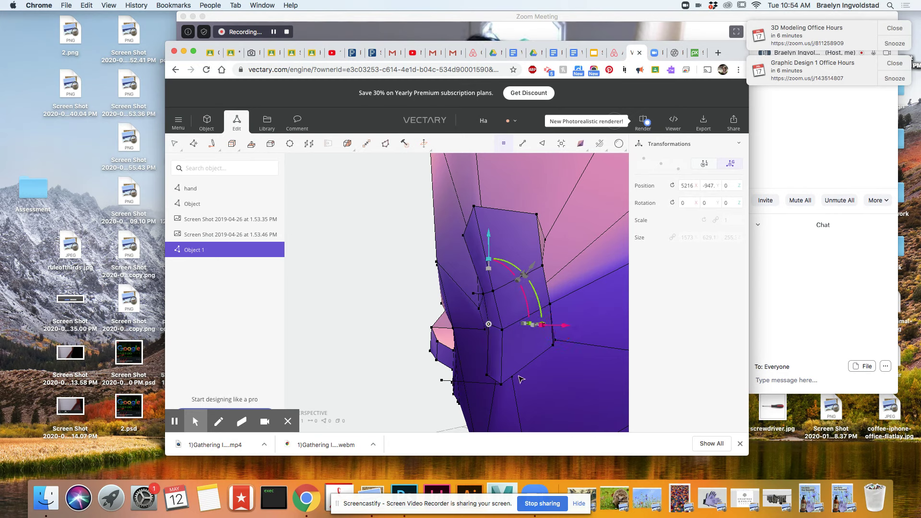
Select the three edges along the rear side of the ear's outer face and shift them toward the front of the head
left_click(570, 382)
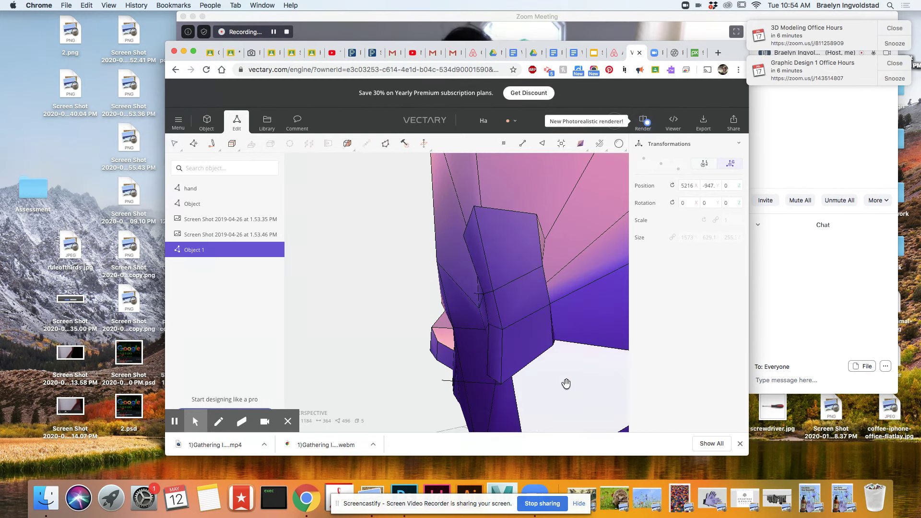
left_click(545, 343)
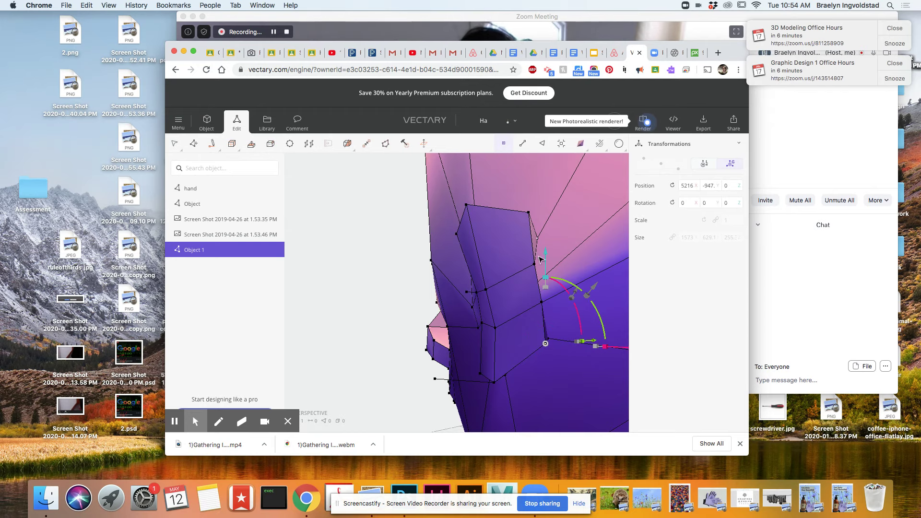
left_click(520, 144)
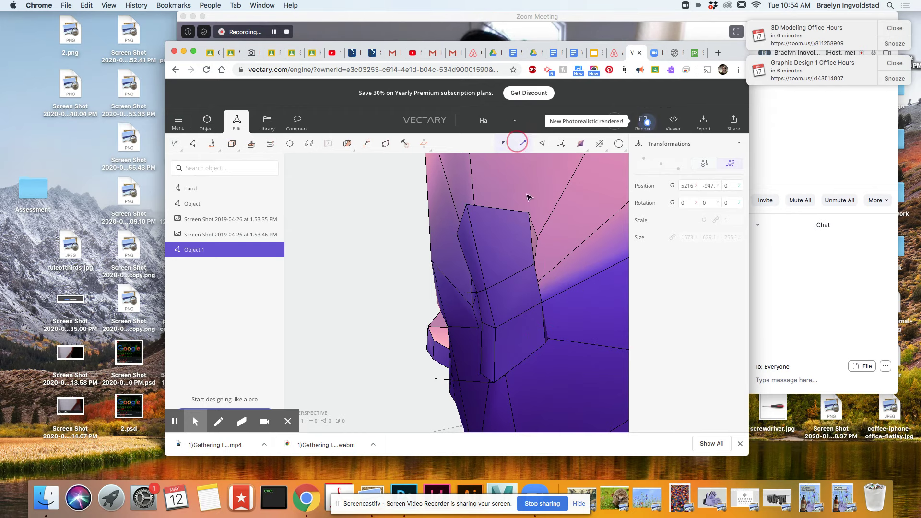
left_click(539, 292)
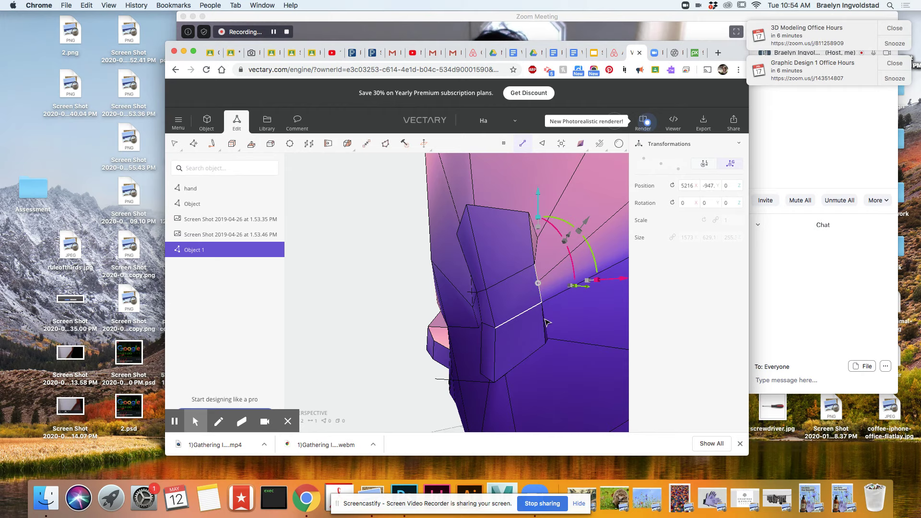
left_click(546, 331, "shift")
left_click(531, 248, "shift")
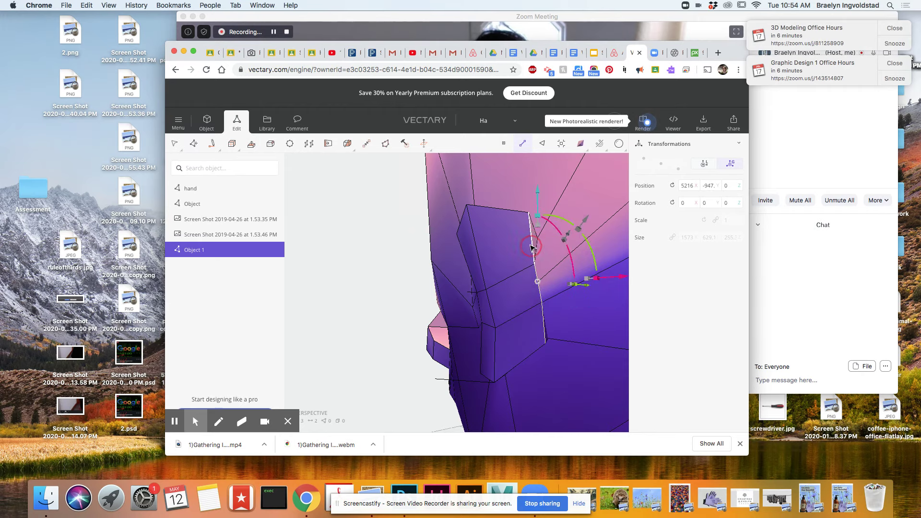
left_click_drag(621, 278, 599, 282)
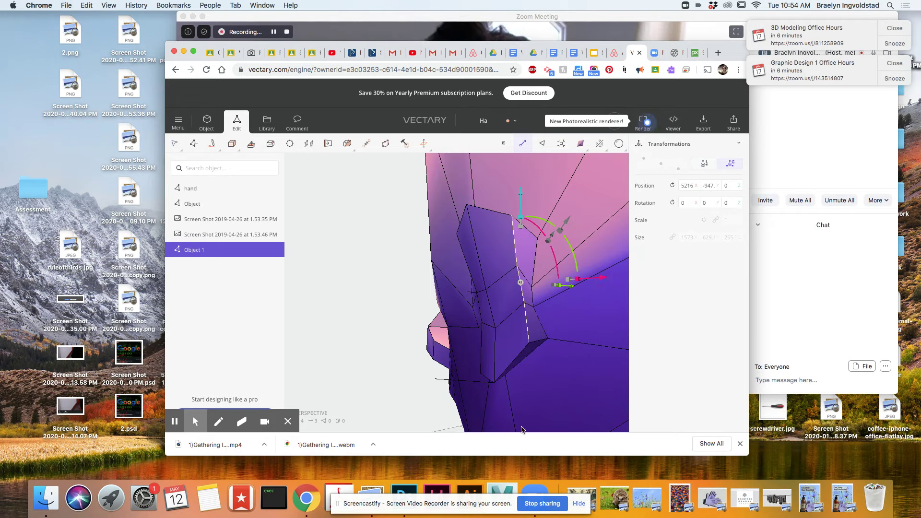
Select the lower rear corner point of the ear's outer face and adjust its position
left_click_drag(531, 412, 487, 388)
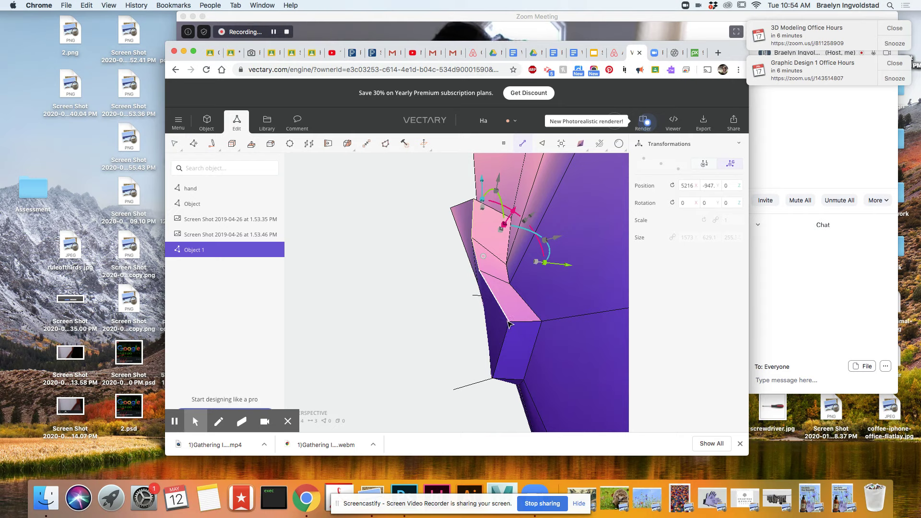
left_click_drag(502, 147, 502, 166)
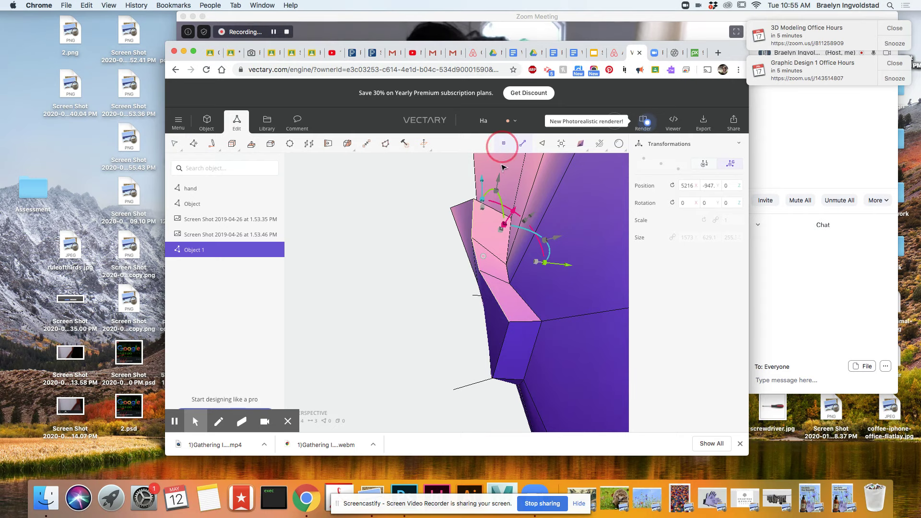
left_click(510, 323)
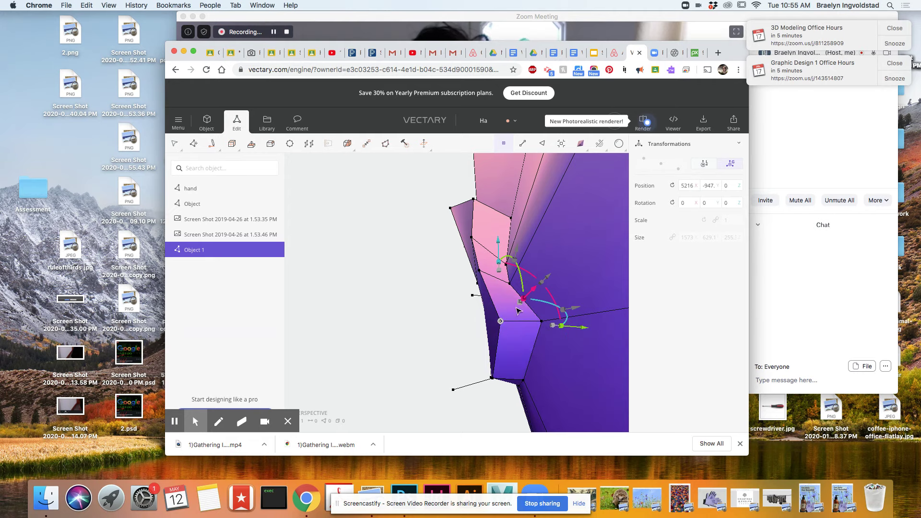
Select all six faces on the outer side of the ear
middle_click_drag(491, 384, 614, 408)
right_click_drag(555, 367, 630, 377)
scroll(631, 378, "up", 5)
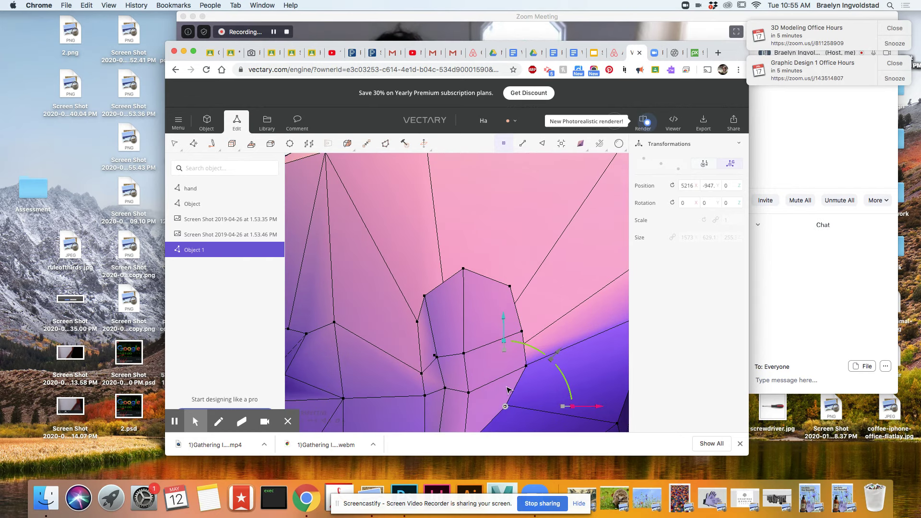
scroll(460, 397, "up", 3)
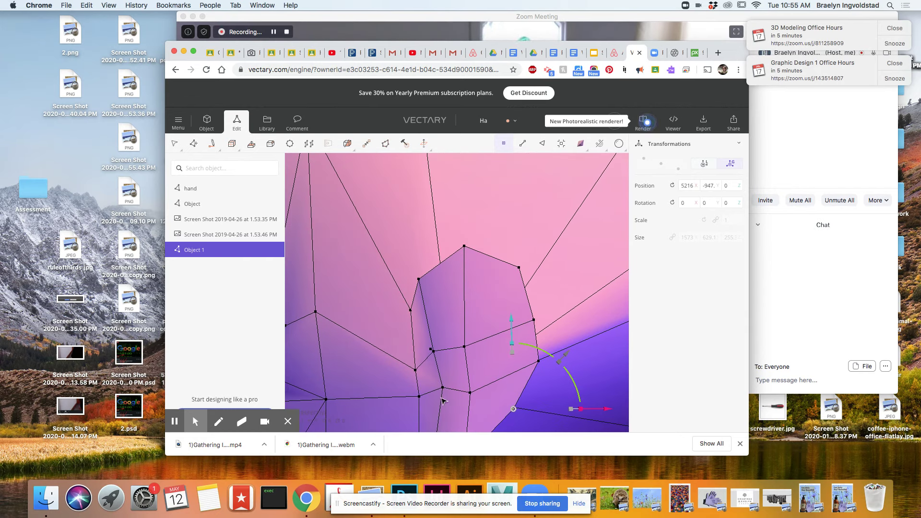
scroll(442, 400, "down", 2)
scroll(488, 371, "up", 3)
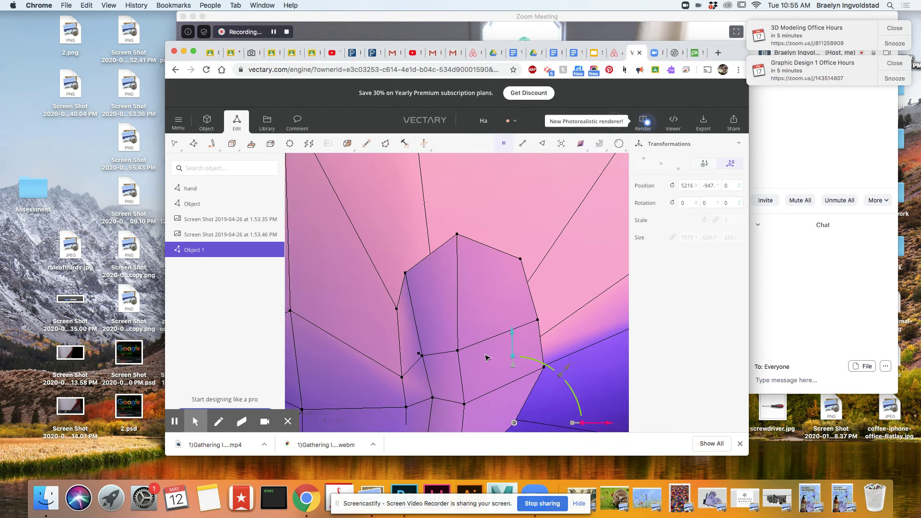
left_click_drag(470, 368, 475, 211)
left_click_drag(448, 242, 450, 246)
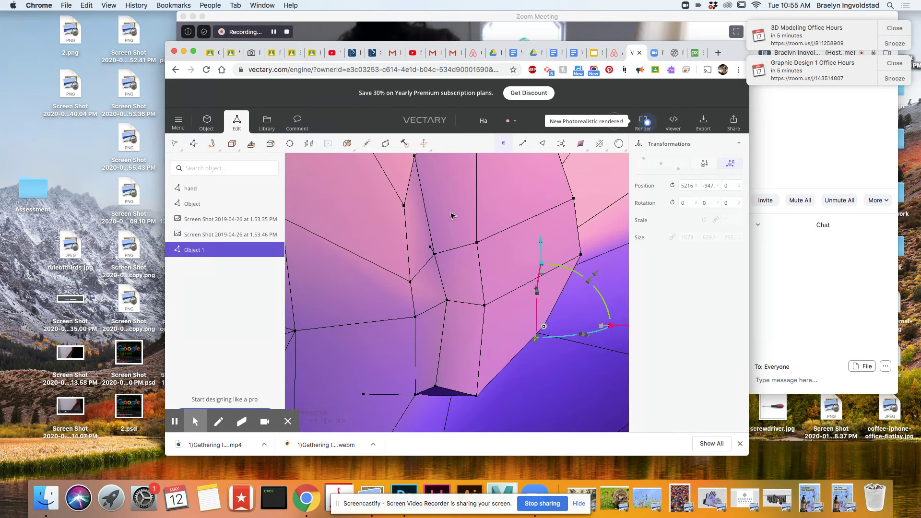
left_click(233, 144)
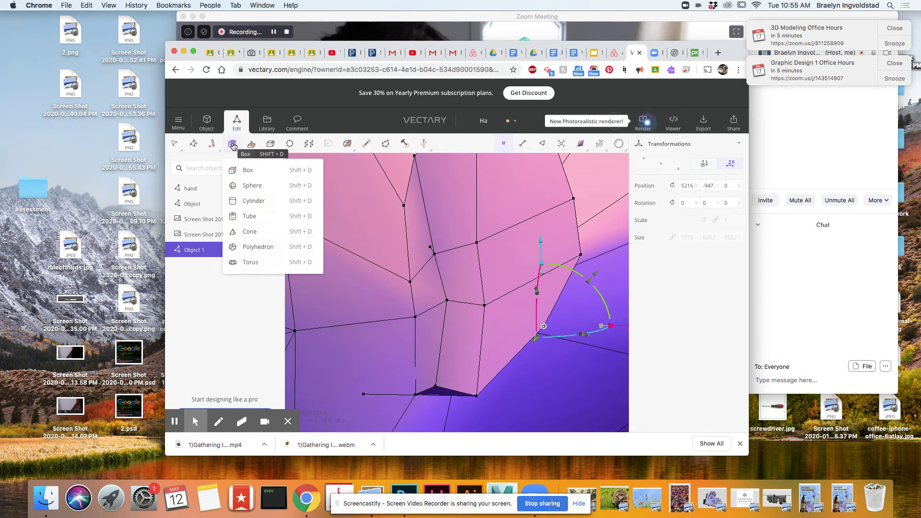
left_click(543, 144)
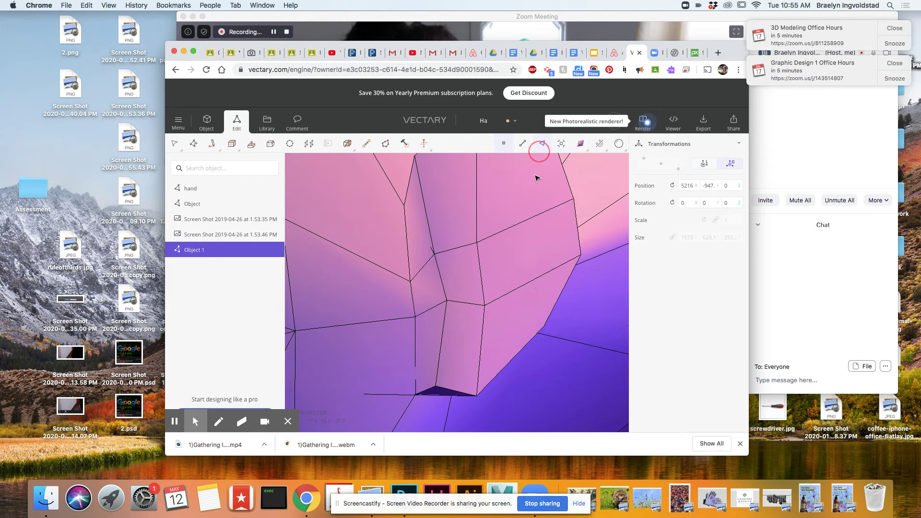
left_click(518, 200)
left_click(464, 216, "shift")
left_click(467, 261, "shift")
left_click(503, 275, "shift")
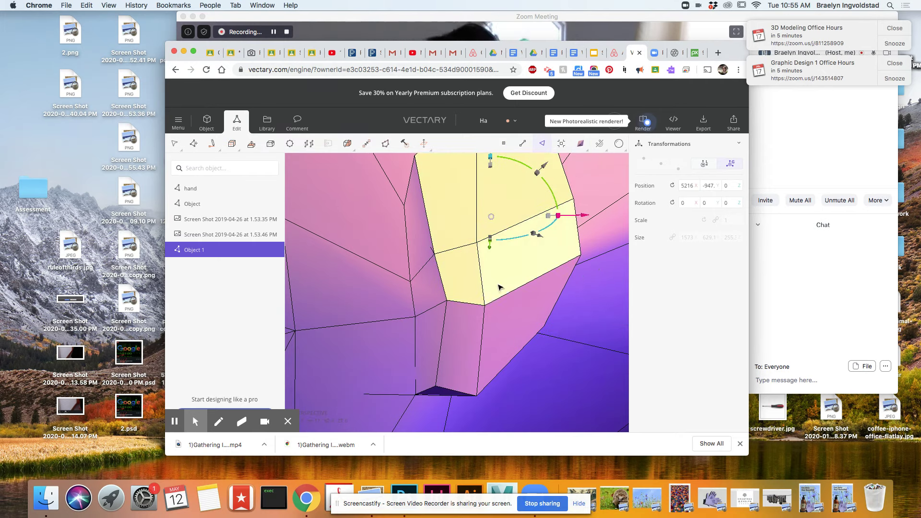
left_click(529, 282, "shift")
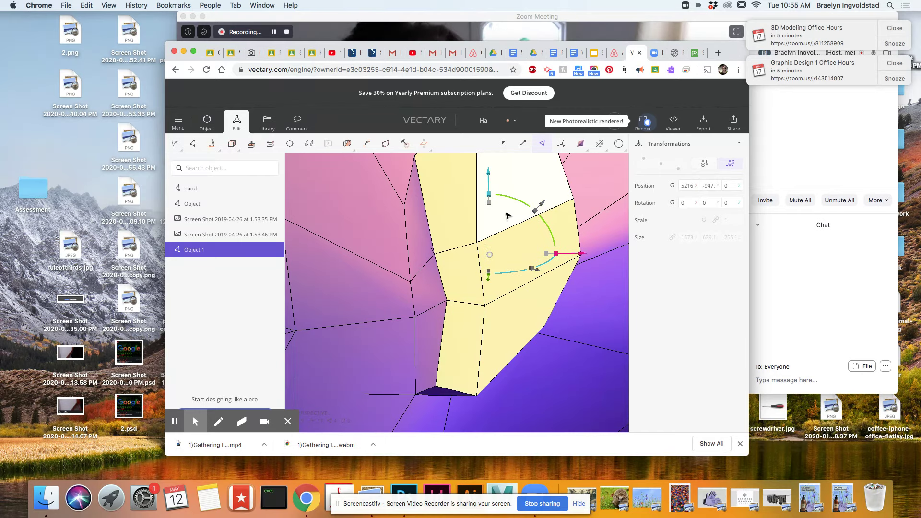
Extrude the six selected ear faces inward toward the head
key("e")
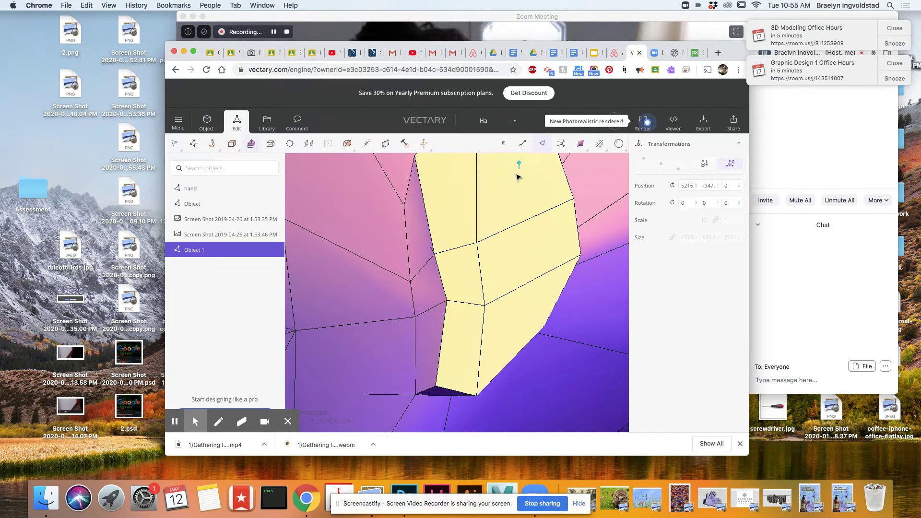
left_click_drag(518, 170, 519, 179)
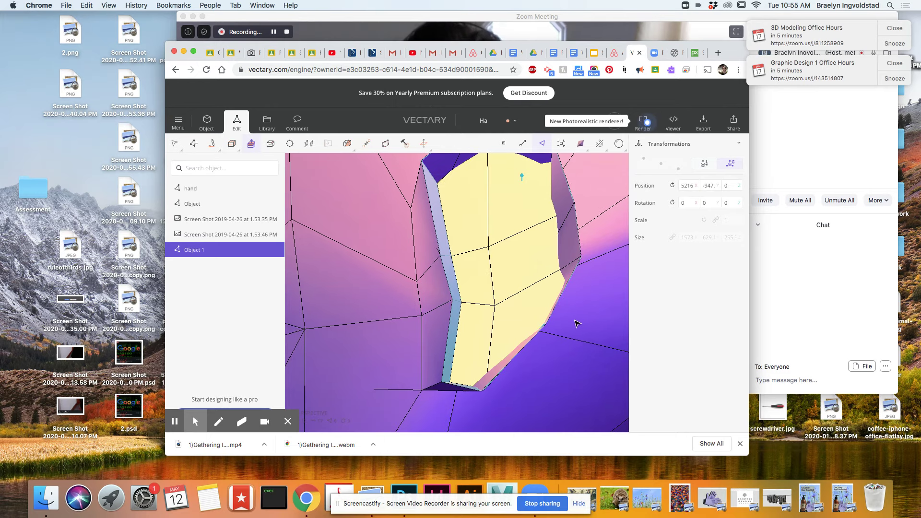
left_click(510, 299)
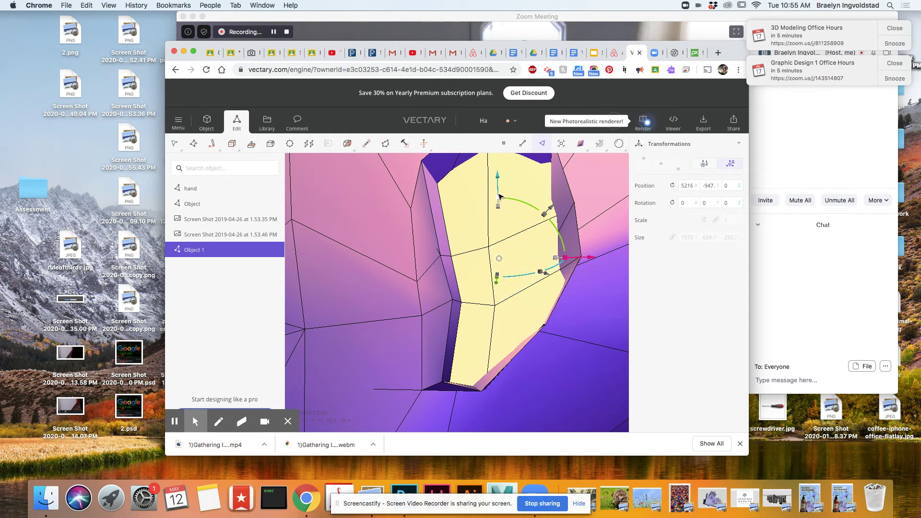
Scale down the extruded ear faces and pull them back outward so a rim forms around them
left_click_drag(498, 207, 568, 346)
left_click_drag(563, 382, 593, 361)
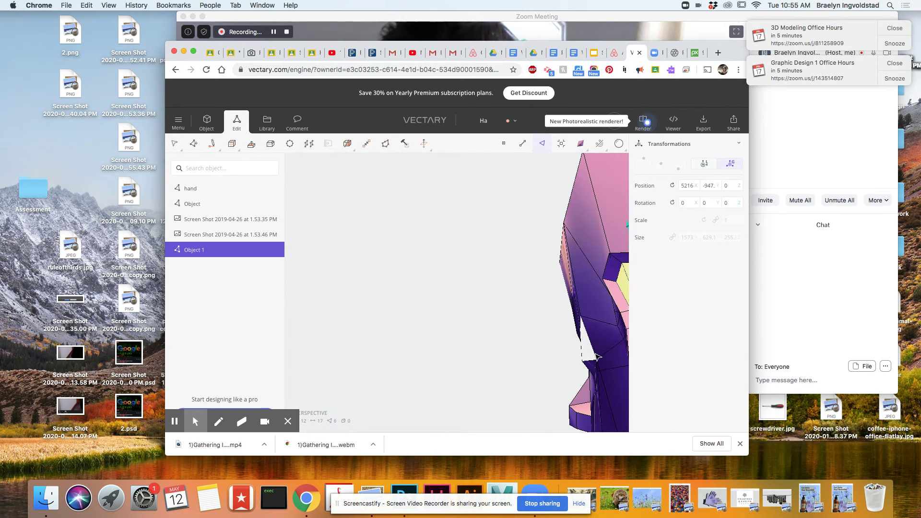
left_click_drag(637, 306, 533, 307)
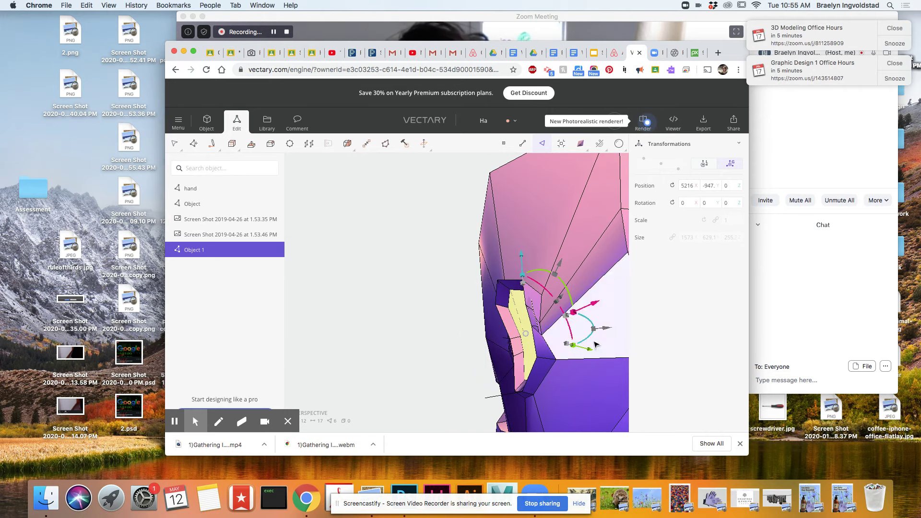
left_click_drag(588, 351, 575, 348)
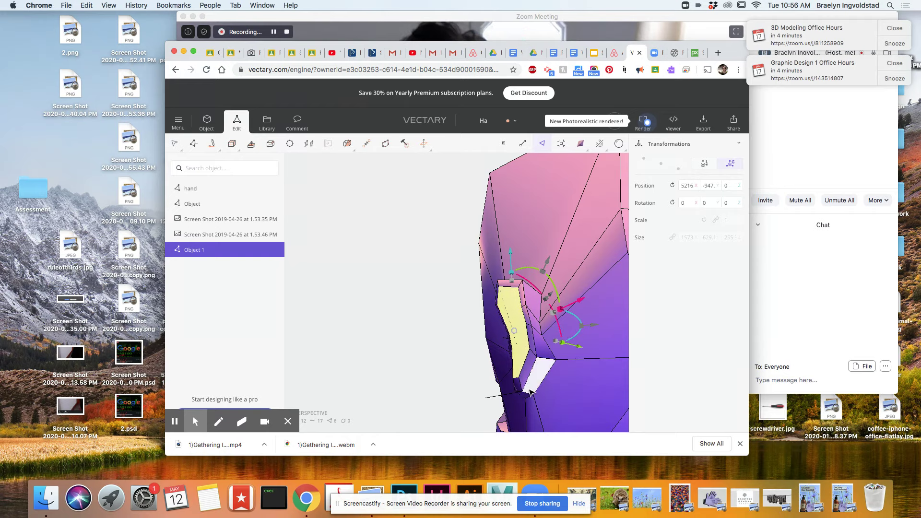
Extrude the six inset faces deeper into the ear and scale the new faces down in height and width
left_click_drag(530, 394, 473, 384)
scroll(461, 350, "up", 5)
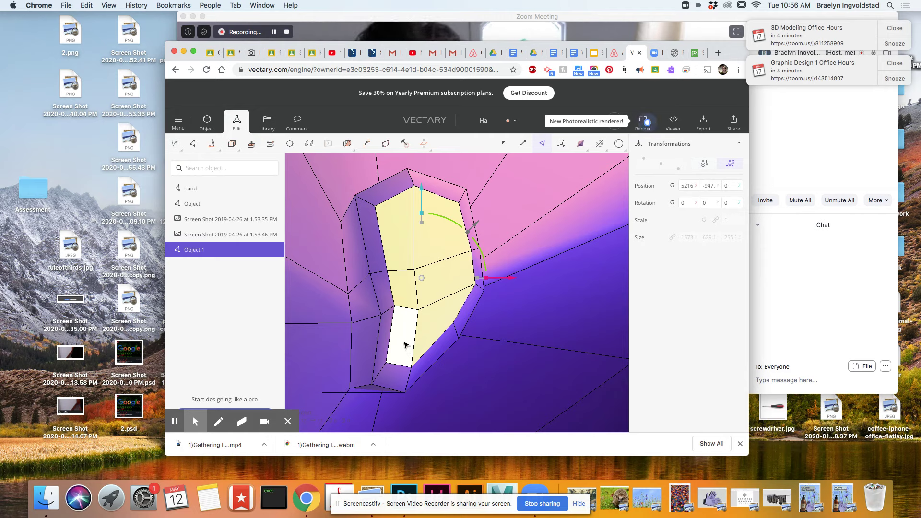
left_click(416, 319)
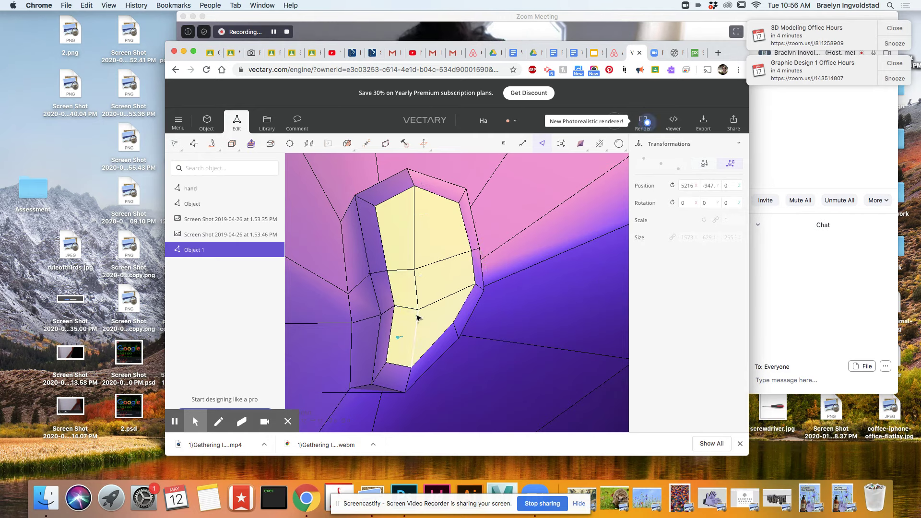
left_click_drag(439, 326, 437, 314)
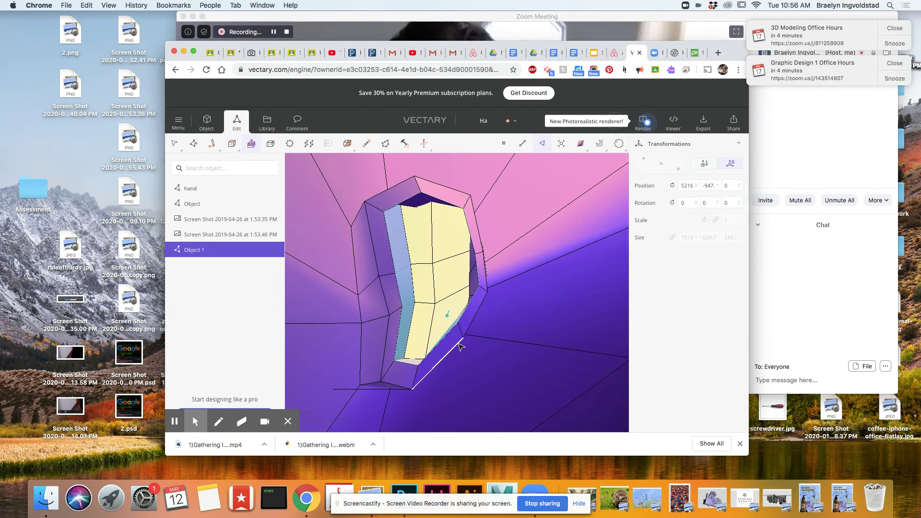
left_click(431, 312)
mouse_move(438, 220)
left_mouse_down()
mouse_move(430, 247)
mouse_move(438, 210)
left_mouse_up()
left_click_drag(521, 291, 498, 288)
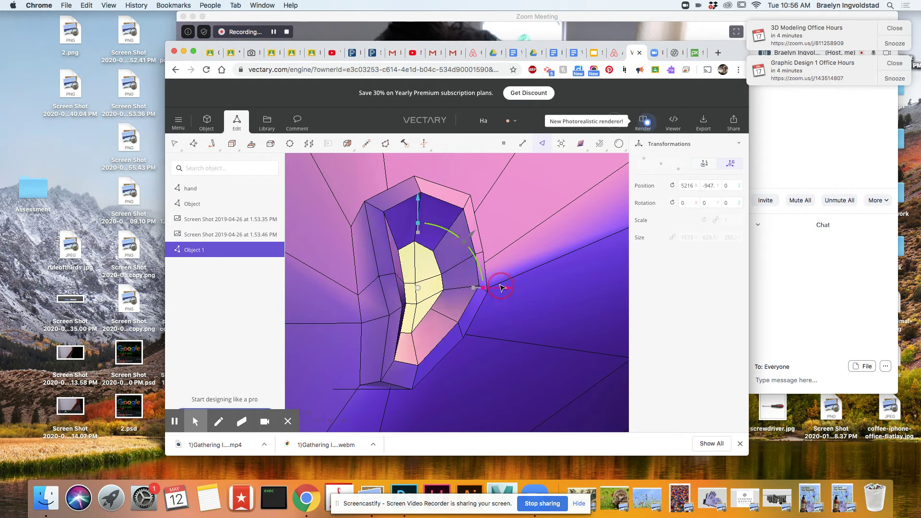
Select the four edges along the rear side of the ear hollow's floor and shift them toward the front of the head
left_click(547, 399)
left_click_drag(547, 400, 507, 405)
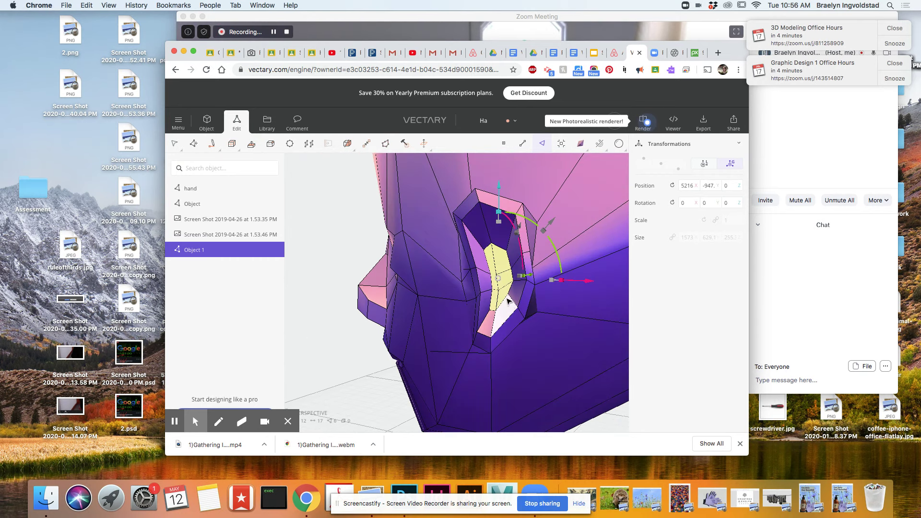
left_click(510, 262)
right_click(509, 262)
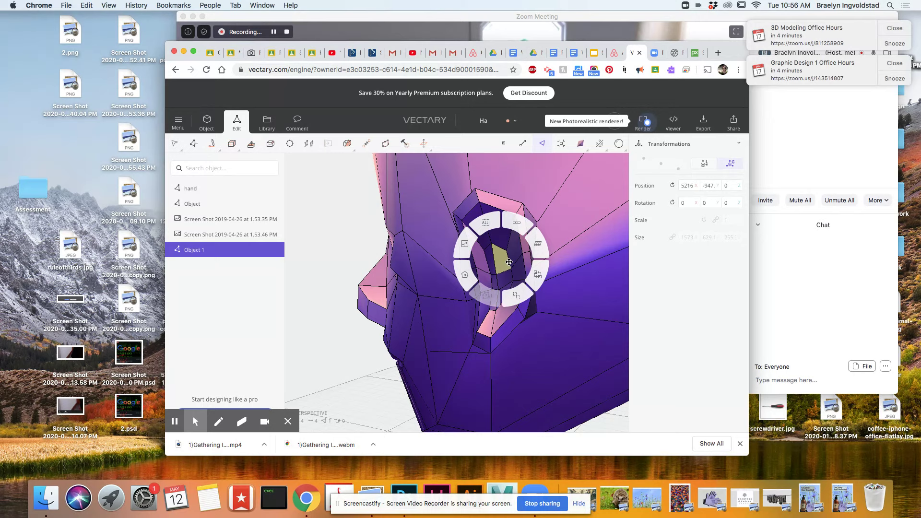
left_click(522, 145)
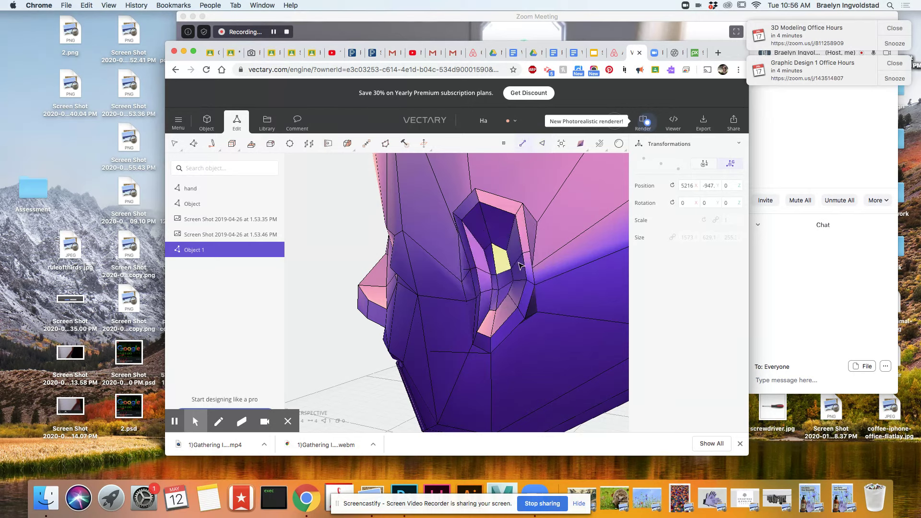
left_click(512, 262)
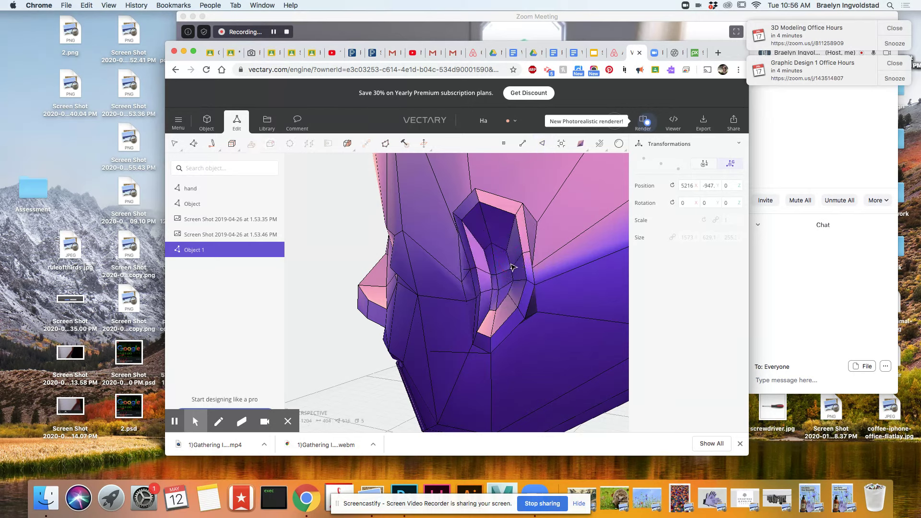
left_click(512, 291, "shift")
left_click(515, 295, "shift")
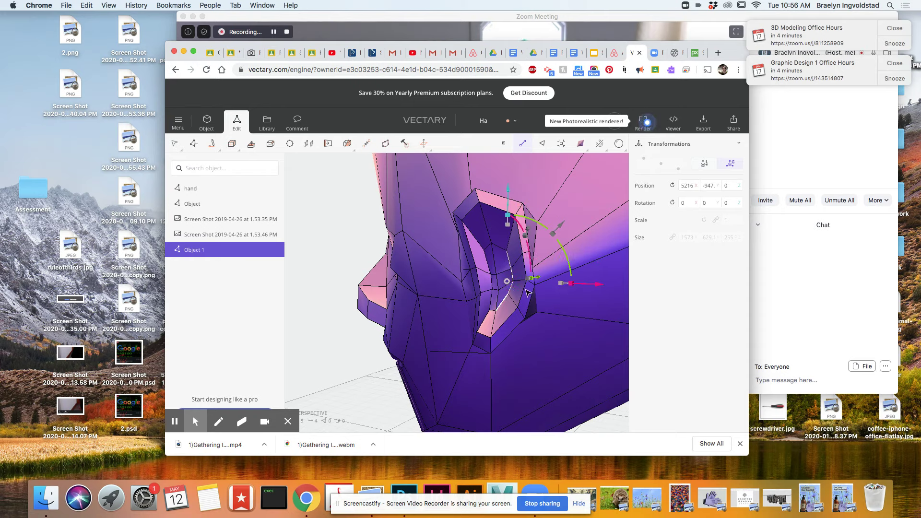
right_click_drag(569, 350, 527, 344)
right_click_drag(594, 346, 610, 345)
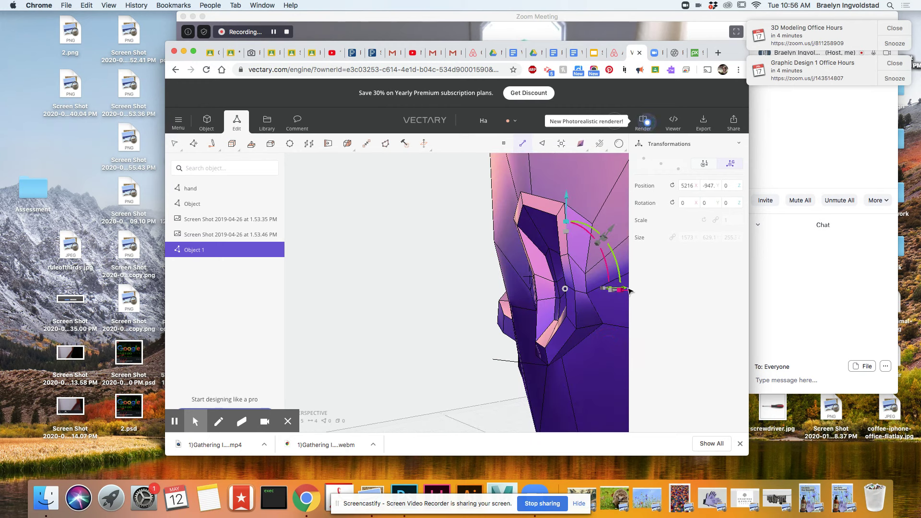
left_click_drag(624, 288, 611, 288)
Select the edge running from the ear's upper rear rim into the hollow and shift it slightly outward from the head
mouse_move(582, 366)
right_mouse_down()
mouse_move(650, 343)
mouse_move(607, 341)
mouse_move(598, 367)
right_mouse_up()
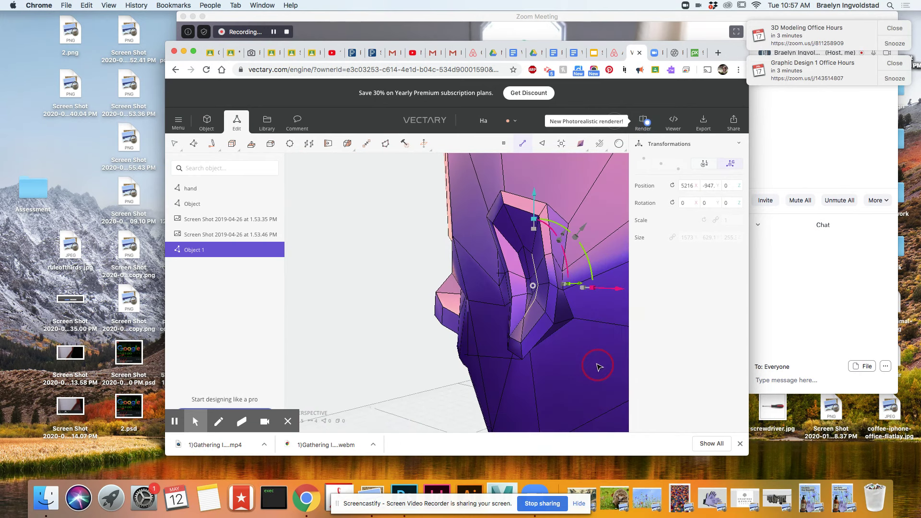
left_click(535, 243)
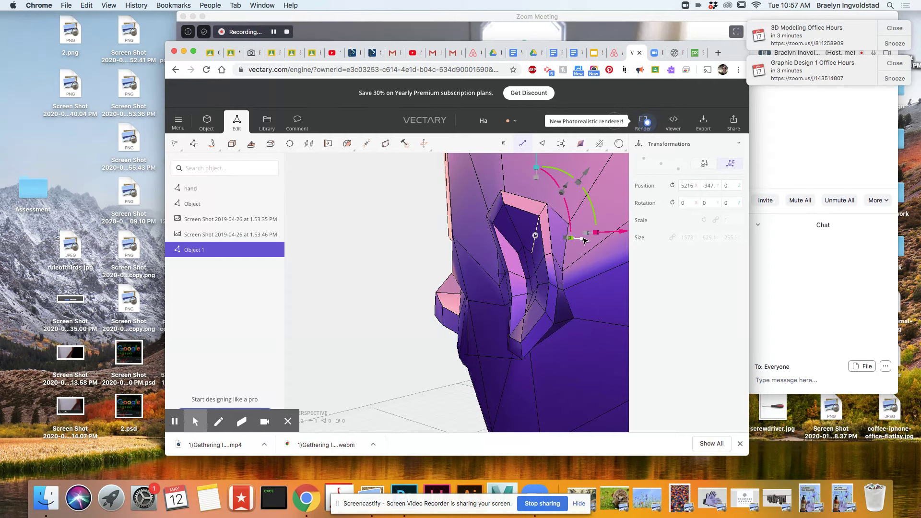
left_click_drag(584, 242, 579, 241)
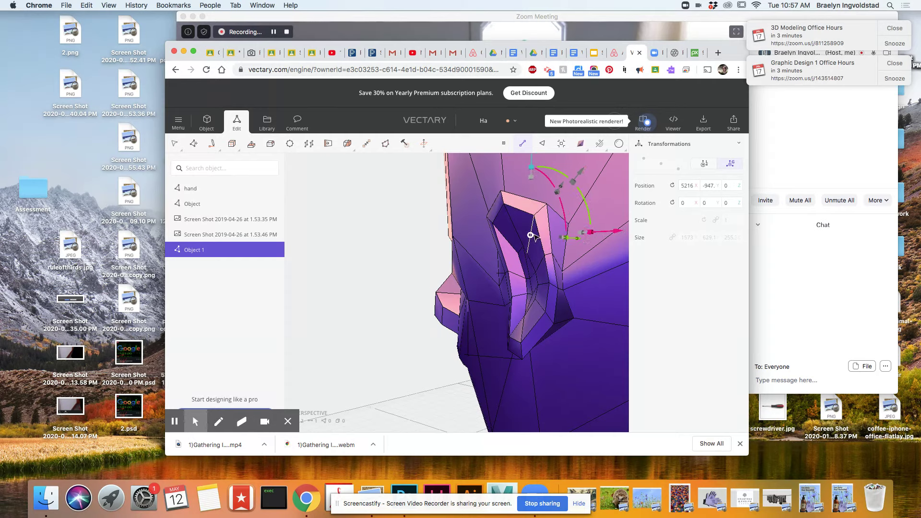
Select the lower front edge of the ear and adjust its sideways position, moving it slightly inward toward the head
right_click_drag(530, 336, 601, 317)
mouse_move(421, 340)
right_mouse_down()
mouse_move(393, 346)
mouse_move(417, 330)
right_mouse_up()
scroll(417, 330, "up", 4)
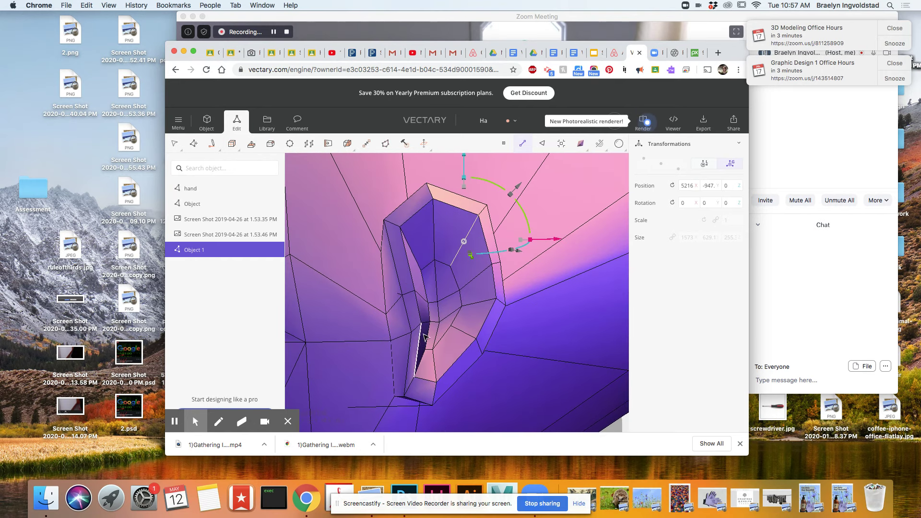
left_click(417, 330)
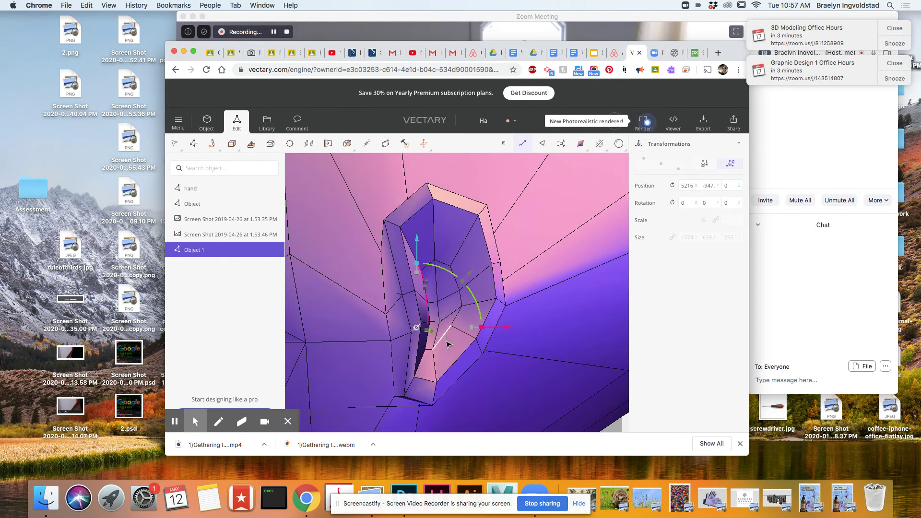
right_click_drag(450, 377, 403, 379)
mouse_move(579, 325)
left_mouse_down()
mouse_move(589, 323)
mouse_move(580, 331)
left_mouse_up()
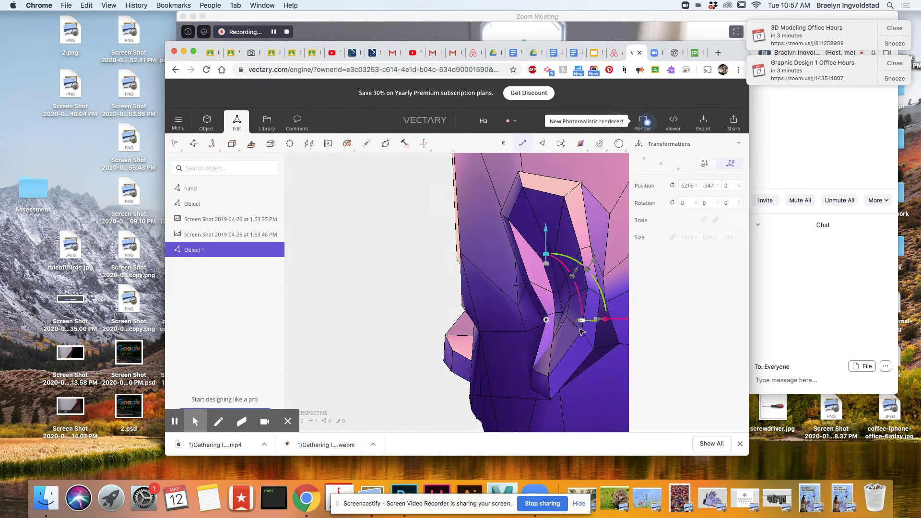
right_click_drag(519, 350, 594, 351)
right_click_drag(391, 365, 378, 355)
left_click_drag(437, 320, 434, 320)
right_click_drag(419, 394, 329, 396)
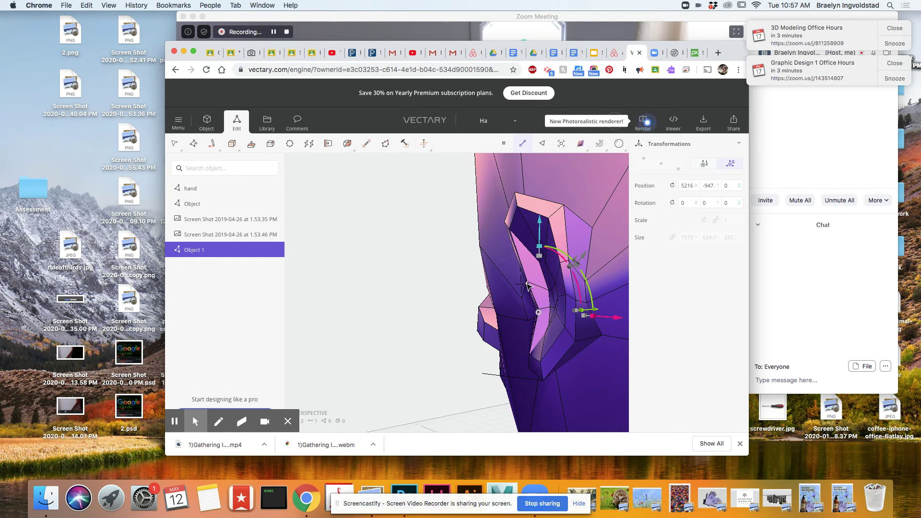
left_click_drag(592, 311, 595, 310)
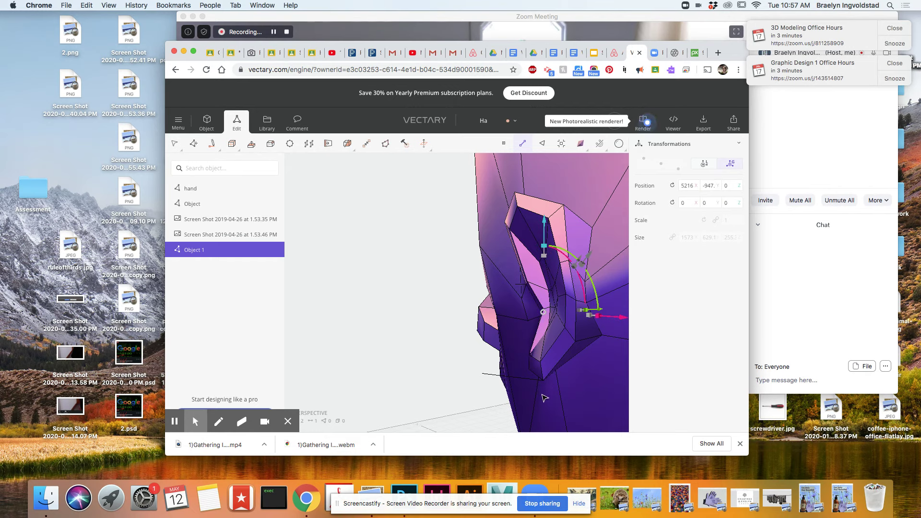
In vertex mode, select the vertex on the ear's outer rear contour near the lobe and pull it outward from the head
key("f")
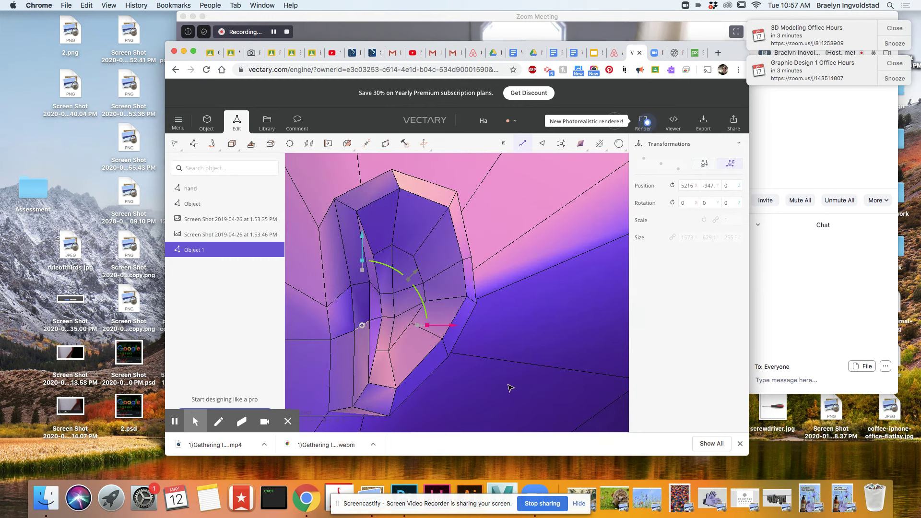
scroll(462, 381, "down", 3)
mouse_move(441, 382)
left_mouse_down()
mouse_move(559, 384)
mouse_move(408, 380)
left_mouse_up()
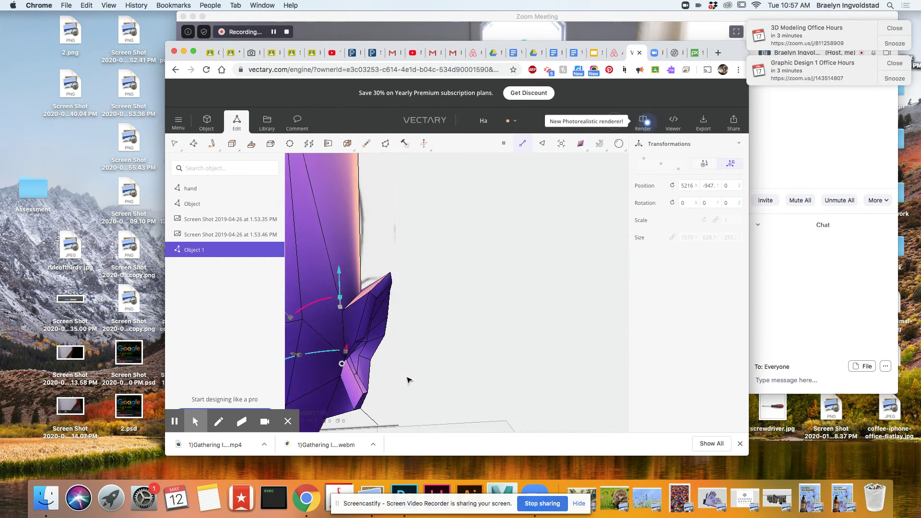
scroll(298, 359, "down", 5)
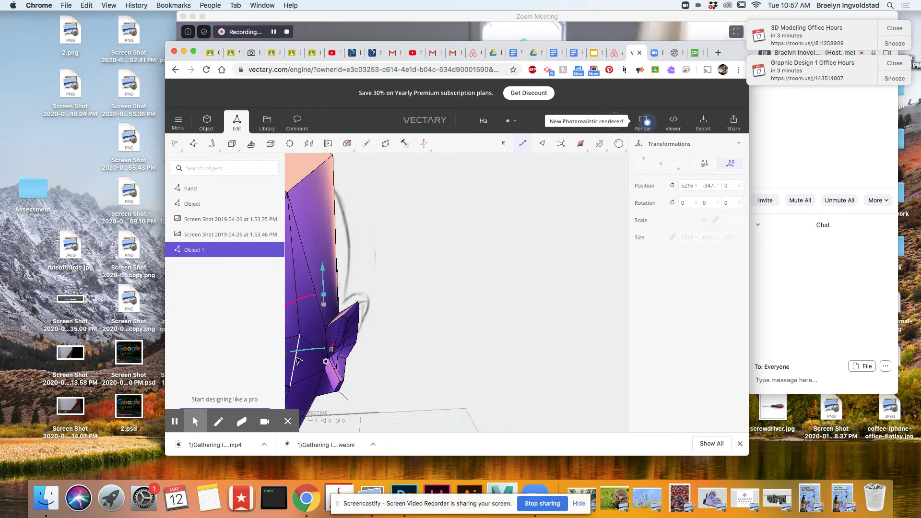
left_click_drag(388, 356, 326, 361)
scroll(319, 366, "up", 8)
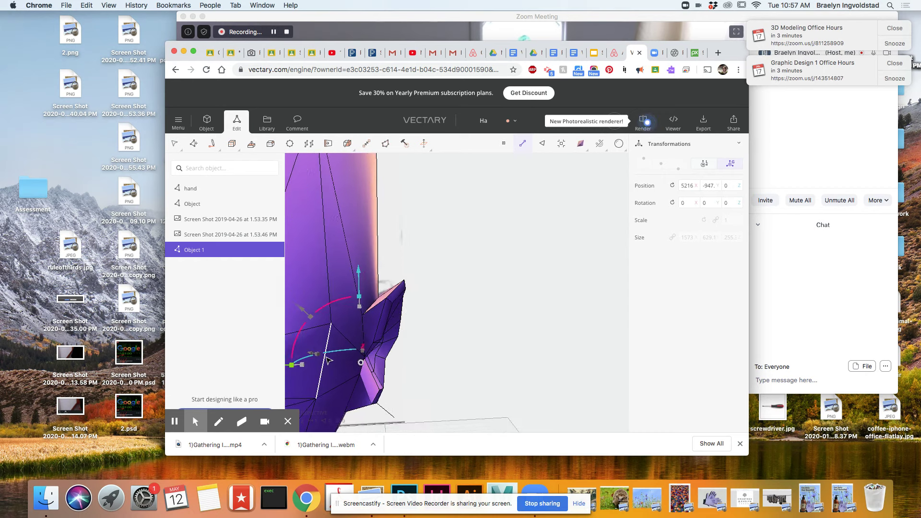
left_click_drag(305, 370, 326, 375)
scroll(510, 405, "up", 2)
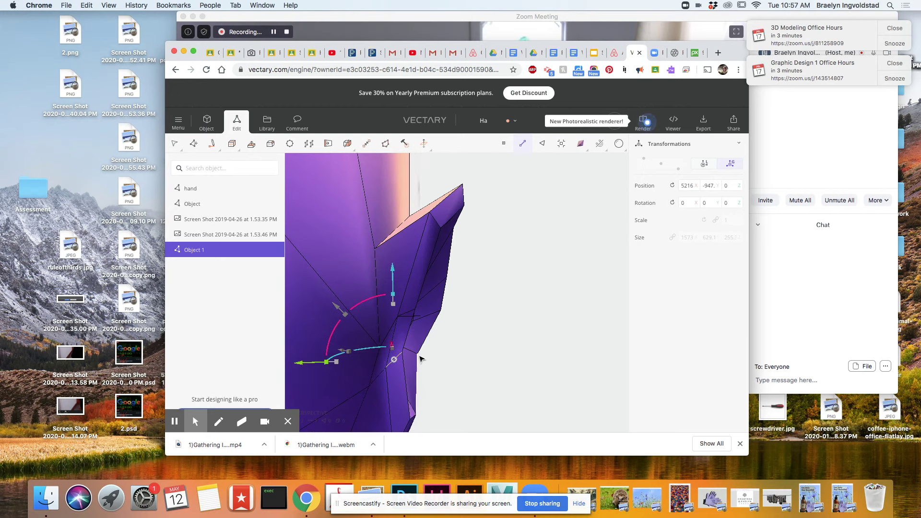
left_click(503, 144)
left_click_drag(437, 349, 392, 353)
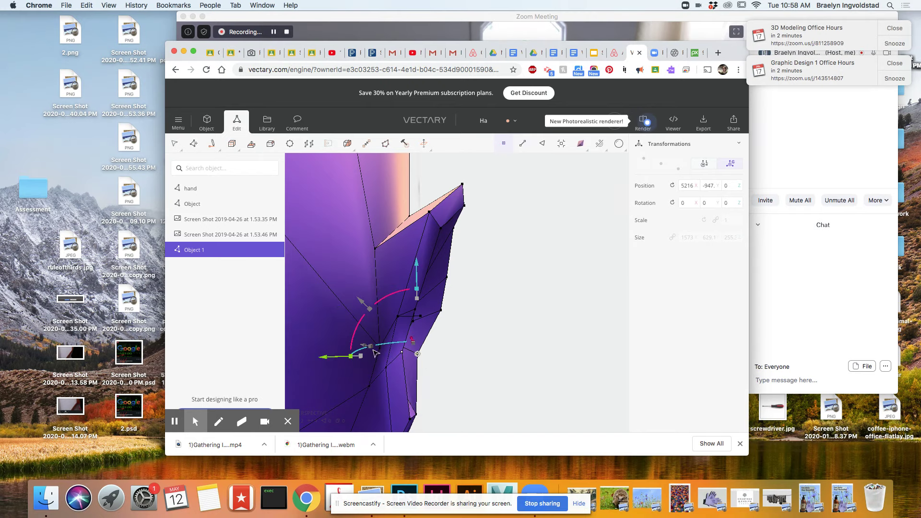
left_click_drag(330, 360, 342, 359)
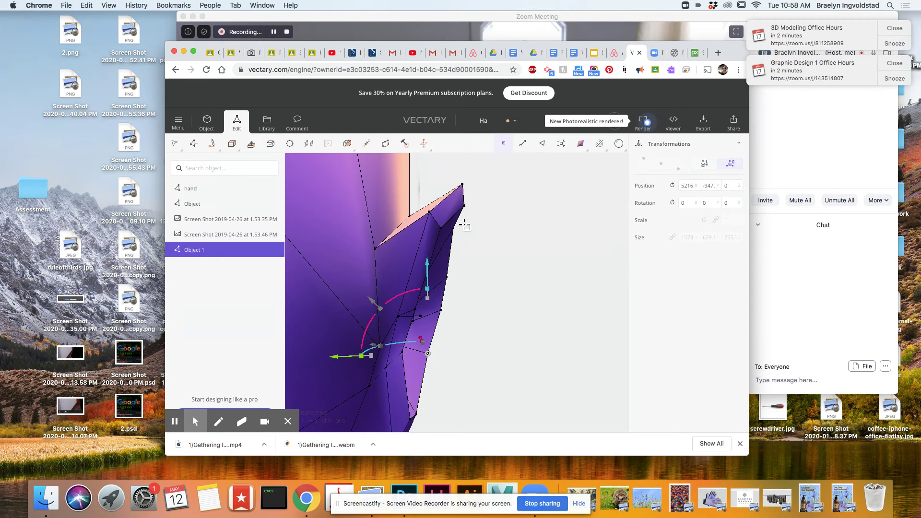
Pull the vertex below the ear's upper tip outward, then shift the tip vertex inward toward the head and lower it
left_click_drag(463, 222, 452, 231)
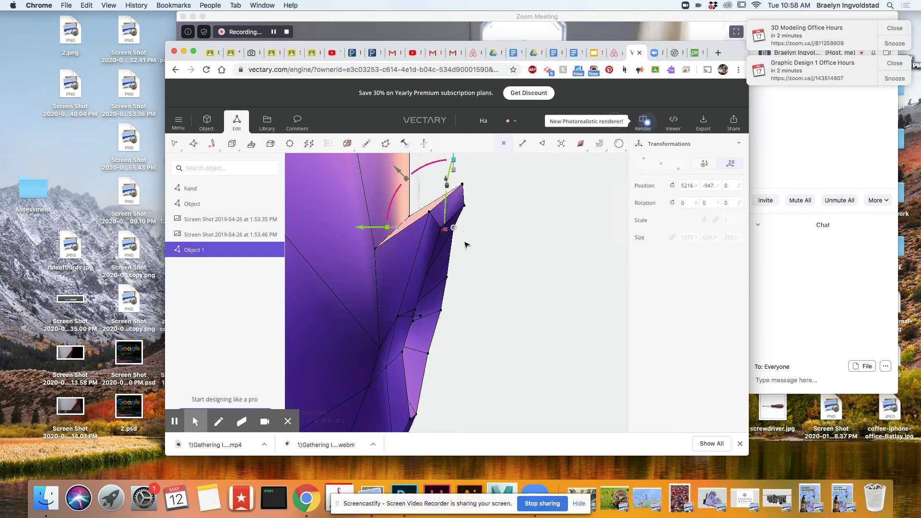
left_click_drag(372, 232, 382, 236)
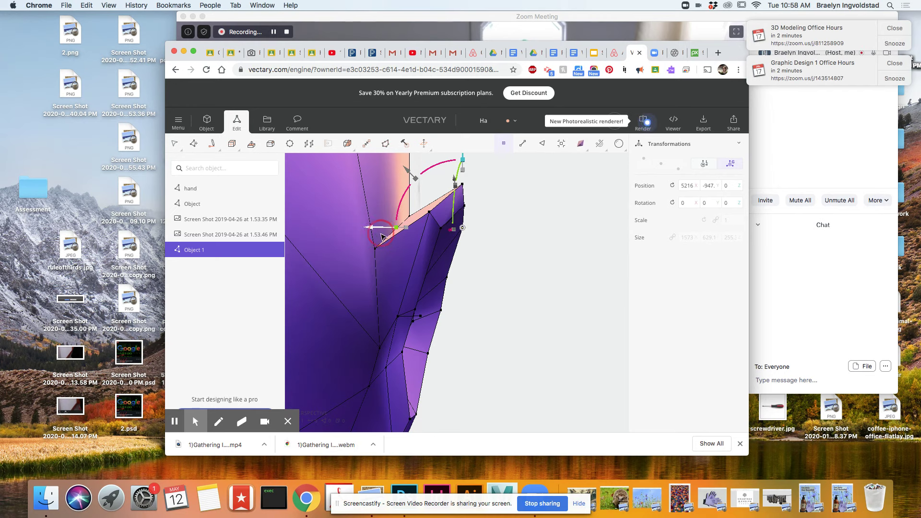
scroll(471, 328, "down", 2)
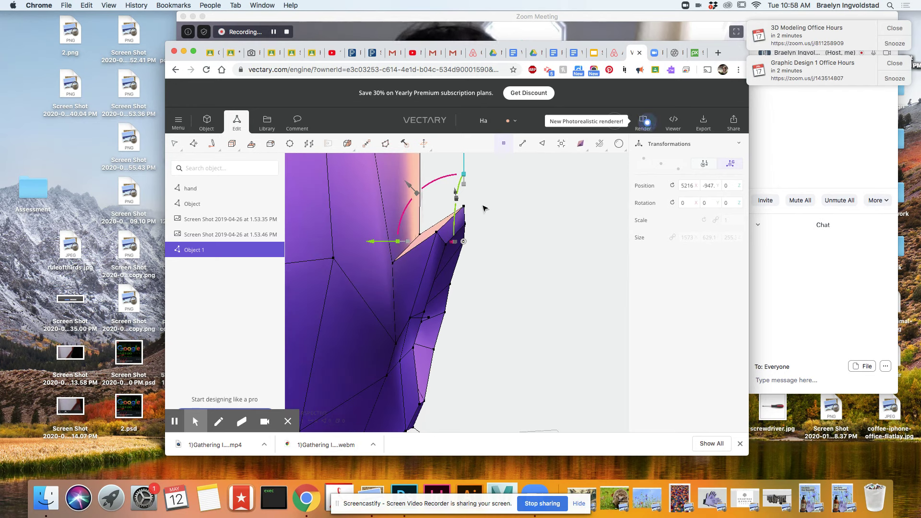
left_click_drag(489, 201, 455, 211)
left_click_drag(379, 210, 371, 211)
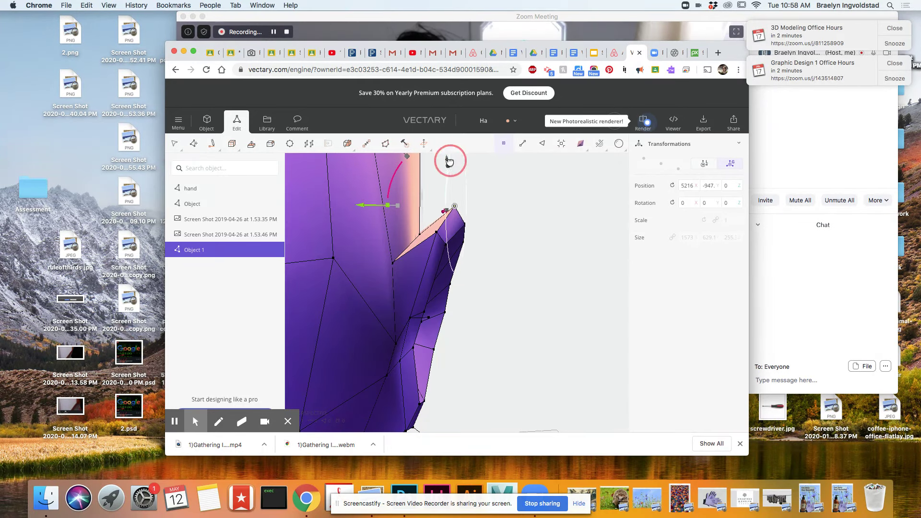
mouse_move(450, 164)
left_mouse_down()
mouse_move(475, 188)
mouse_move(479, 213)
mouse_move(458, 181)
left_mouse_up()
Delete the short stray edge on the face at the front of the ear hollow
right_click_drag(531, 387, 528, 337)
mouse_move(474, 357)
left_mouse_down()
mouse_move(341, 308)
mouse_move(298, 308)
mouse_move(329, 339)
mouse_move(438, 336)
mouse_move(345, 335)
mouse_move(446, 371)
mouse_move(431, 374)
left_mouse_up()
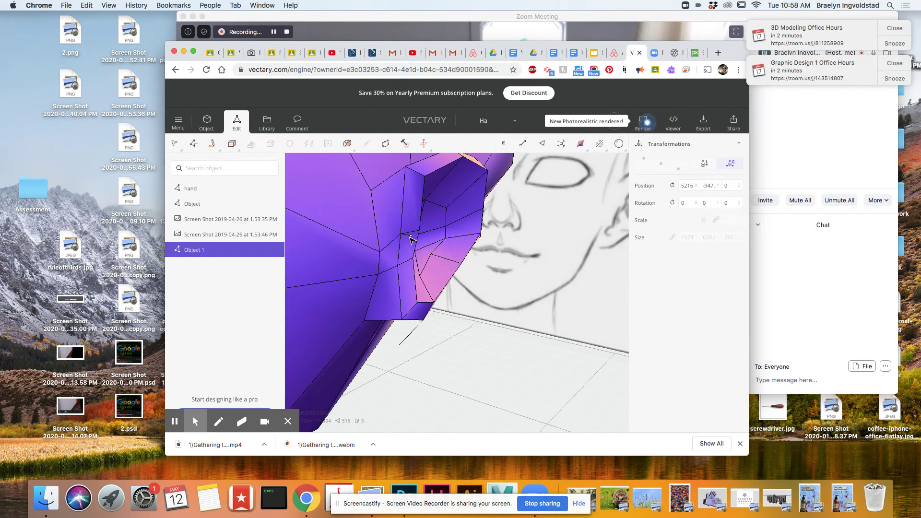
scroll(406, 246, "up", 4)
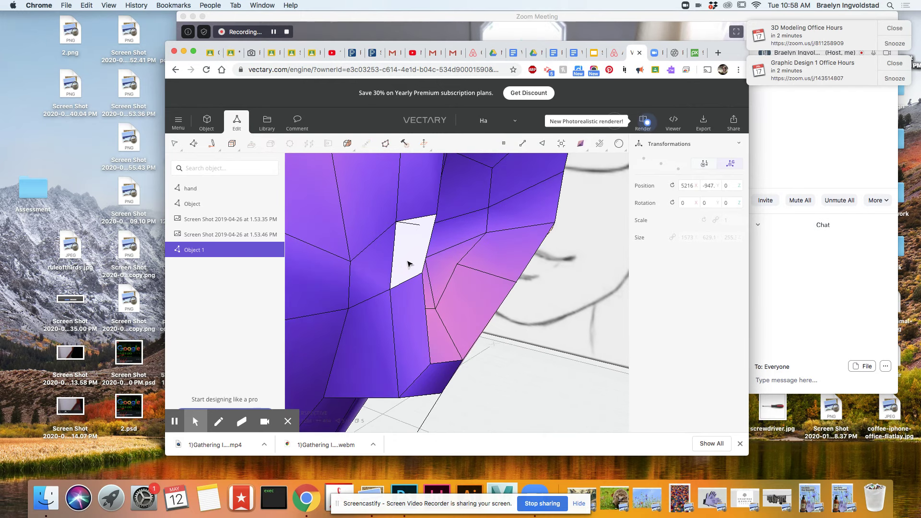
left_click(413, 225)
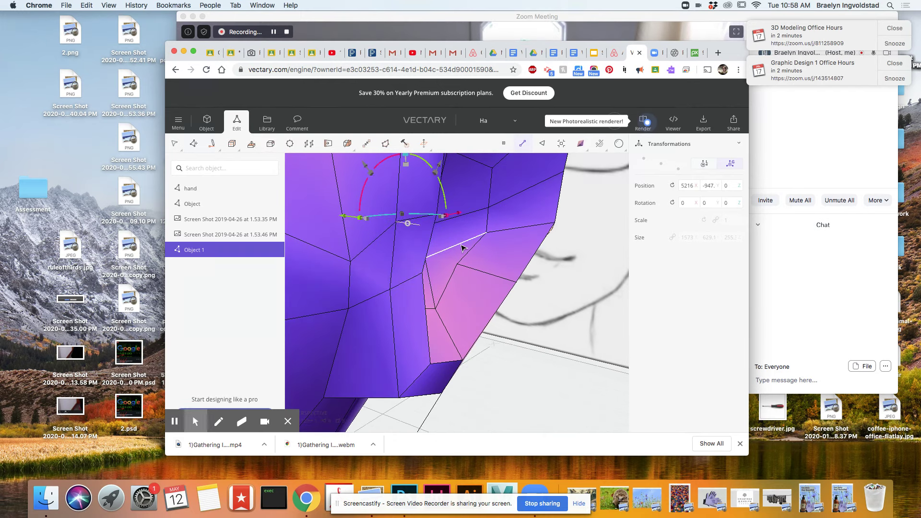
key("Delete")
Delete the stray edge sticking out below the earlobe
scroll(460, 249, "down", 3)
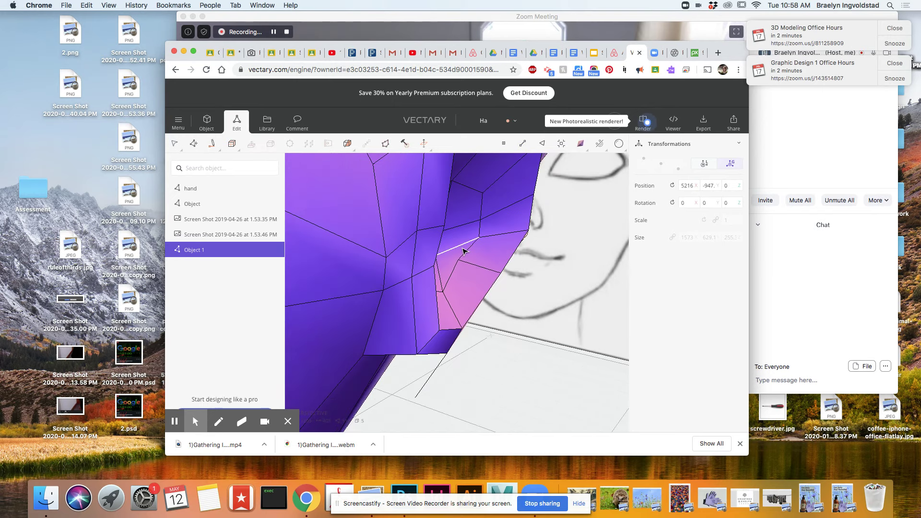
mouse_move(531, 333)
left_mouse_down()
mouse_move(468, 302)
mouse_move(381, 312)
mouse_move(516, 315)
left_mouse_up()
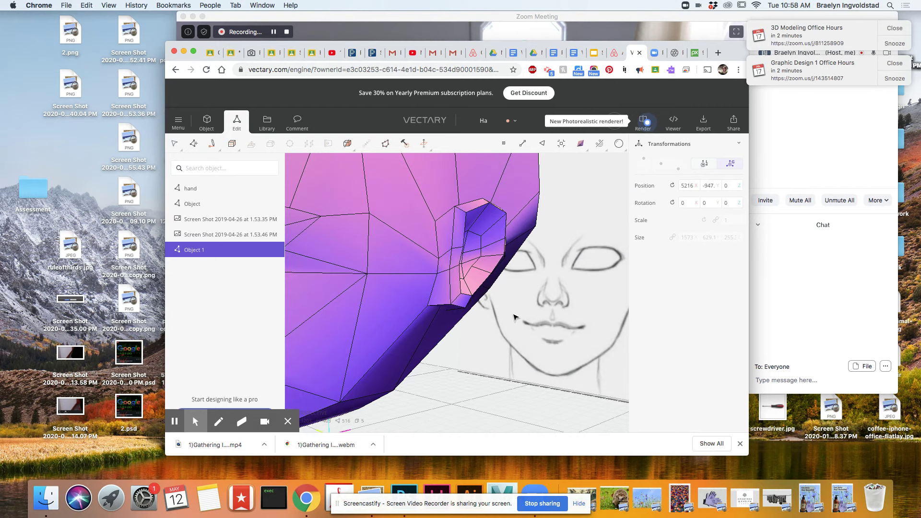
scroll(513, 315, "down", 5)
mouse_move(536, 378)
left_mouse_down()
mouse_move(498, 384)
mouse_move(368, 304)
mouse_move(390, 362)
left_mouse_up()
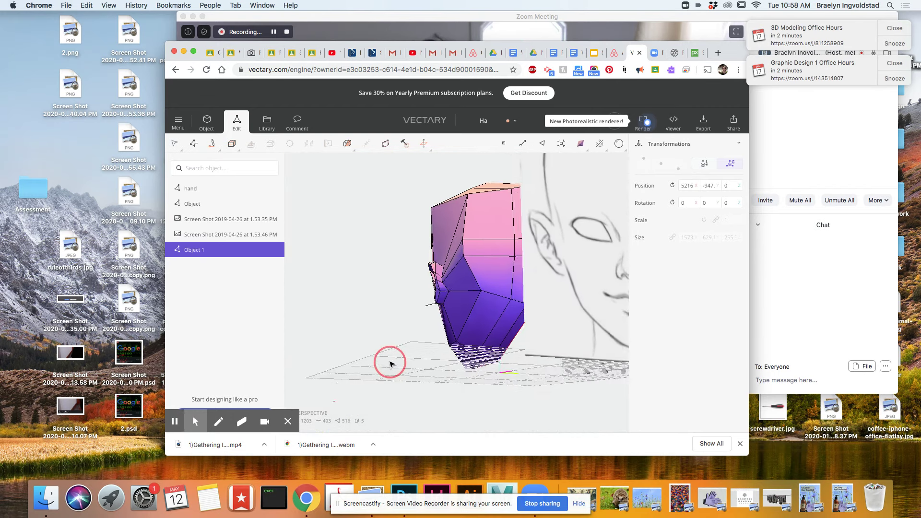
scroll(391, 355, "up", 5)
scroll(592, 326, "down", 5)
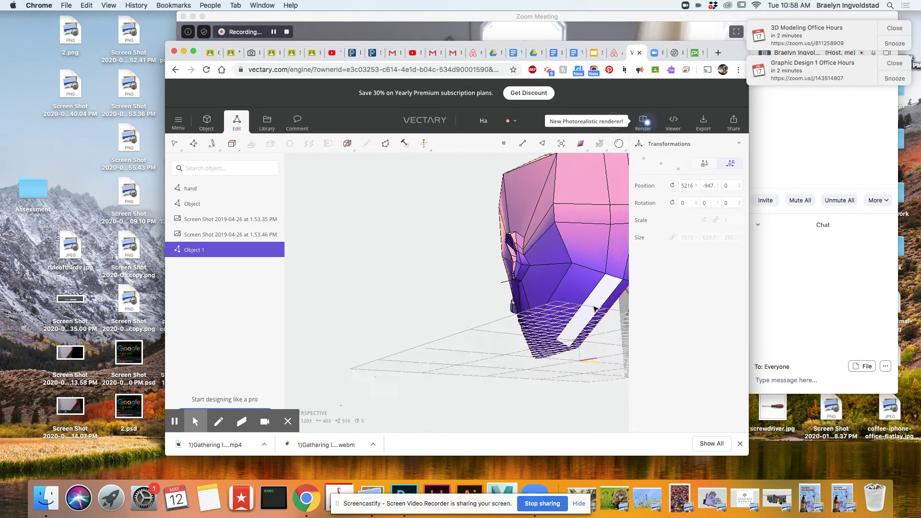
scroll(582, 343, "up", 3)
mouse_move(583, 344)
right_mouse_down()
mouse_move(617, 354)
mouse_move(405, 360)
mouse_move(468, 369)
mouse_move(464, 379)
right_mouse_up()
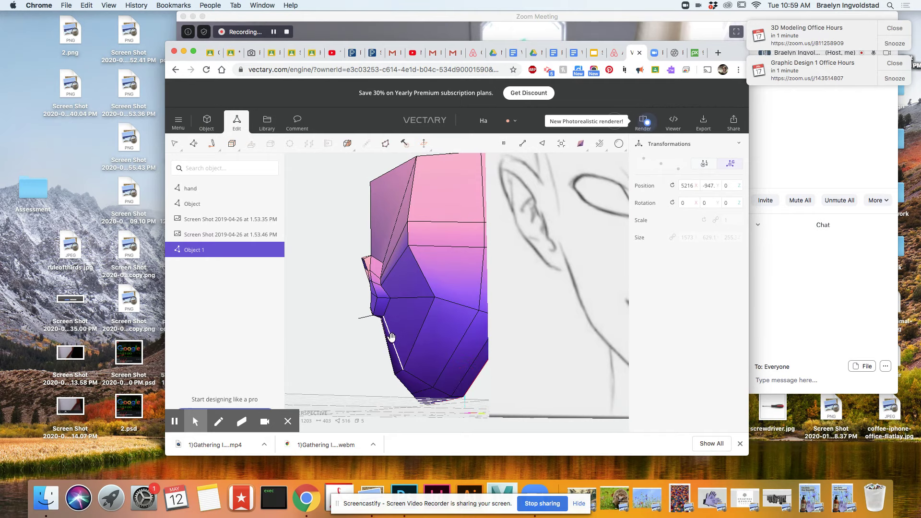
right_click_drag(387, 325, 456, 353)
scroll(456, 353, "up", 2)
scroll(475, 370, "down", 5)
scroll(472, 370, "up", 5)
scroll(501, 350, "up", 2)
left_click(494, 345)
left_click_drag(448, 372, 482, 369)
left_click(485, 366)
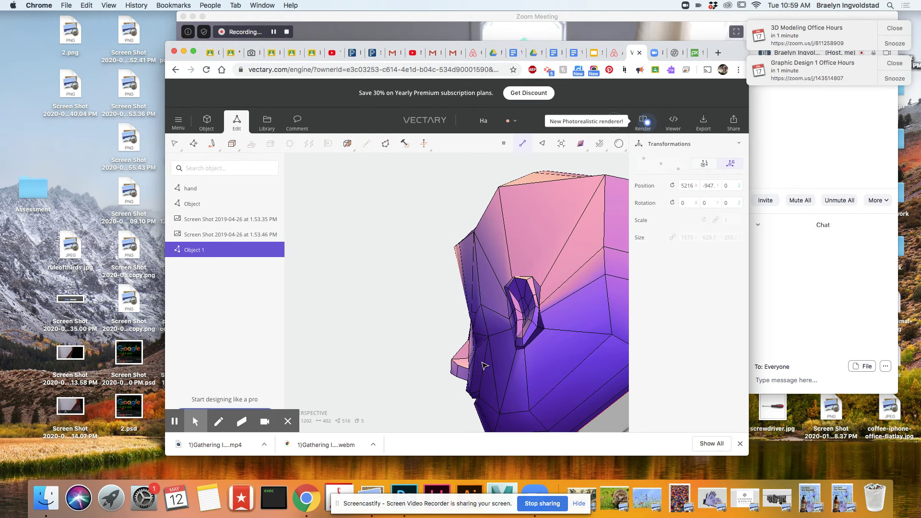
In face mode, select the small face at the bottom of the earlobe and nudge it slightly sideways
scroll(486, 367, "up", 5)
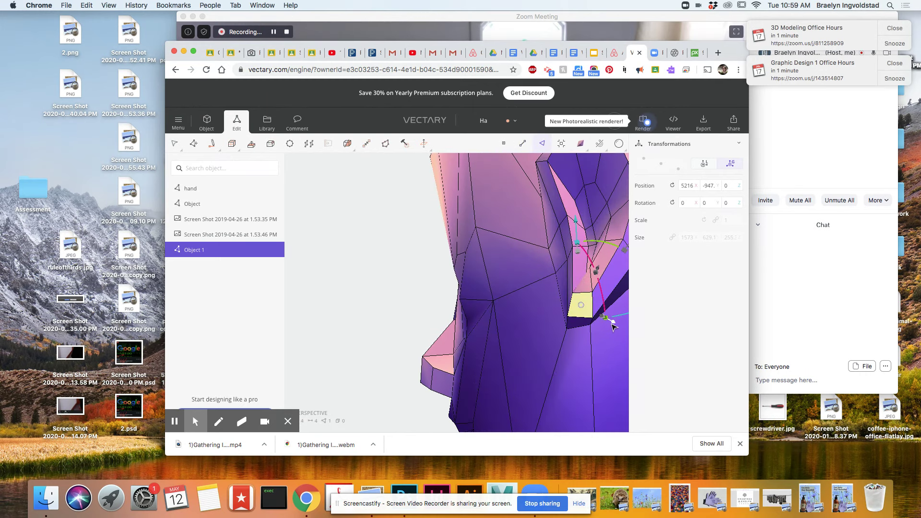
left_click_drag(614, 323, 613, 324)
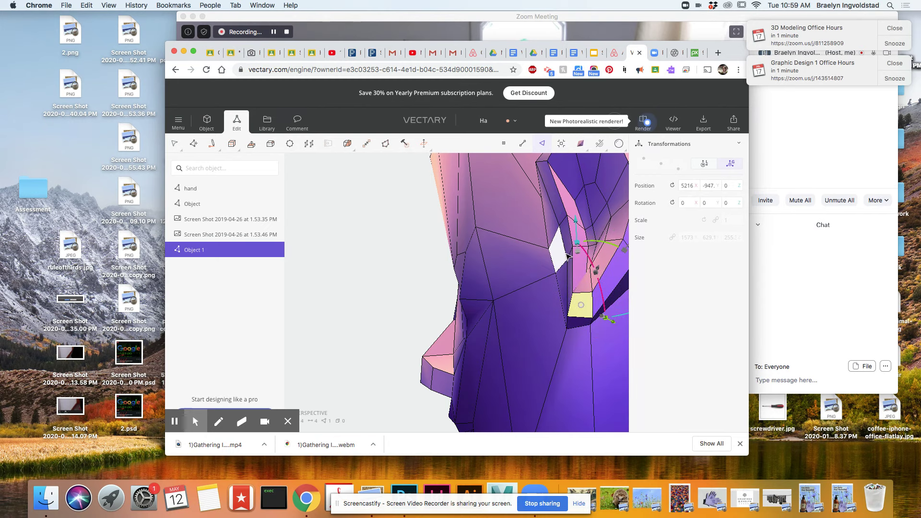
right_click_drag(581, 280, 513, 350)
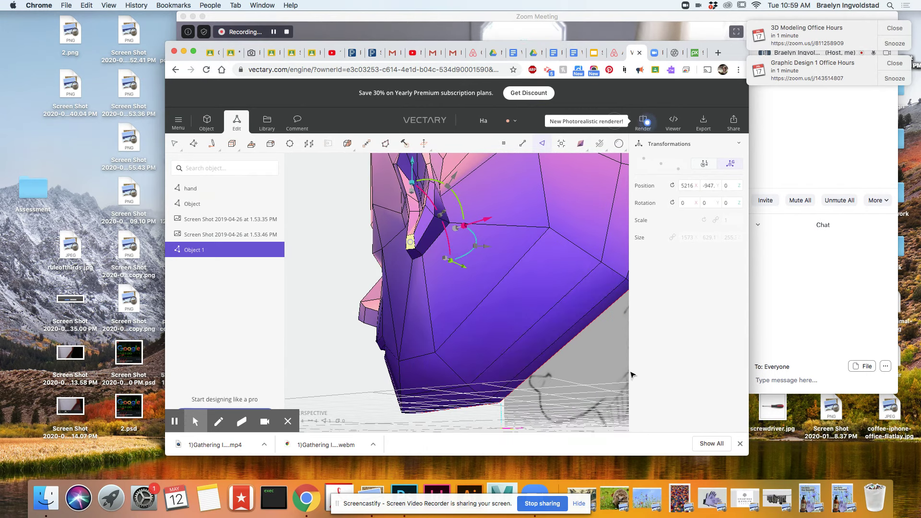
Delete the long narrow face running along the underside of the jaw
right_click_drag(632, 372, 614, 379)
mouse_move(468, 378)
right_mouse_down()
mouse_move(667, 384)
mouse_move(344, 373)
mouse_move(308, 364)
mouse_move(297, 348)
mouse_move(405, 354)
right_mouse_up()
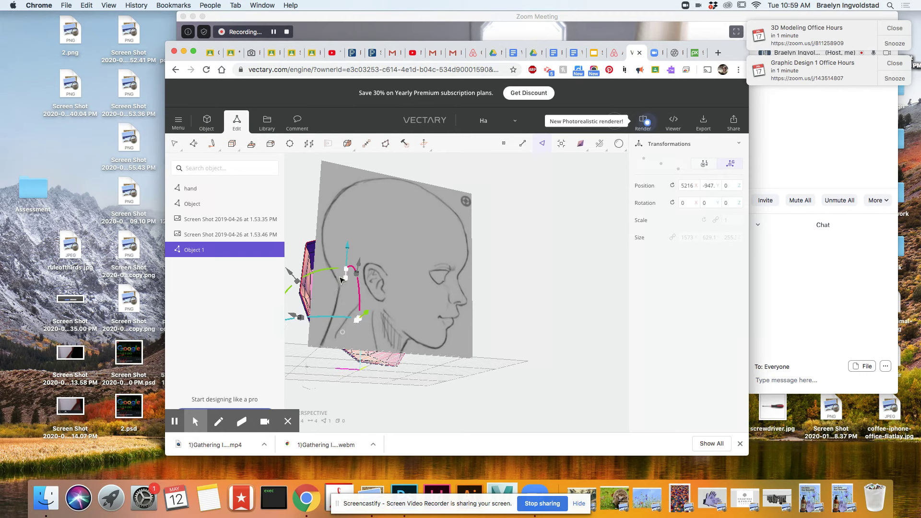
mouse_move(396, 321)
left_mouse_down()
mouse_move(538, 385)
mouse_move(440, 401)
mouse_move(339, 376)
mouse_move(230, 387)
mouse_move(626, 341)
mouse_move(609, 343)
left_mouse_up()
scroll(626, 341, "up", 5)
left_click(603, 341)
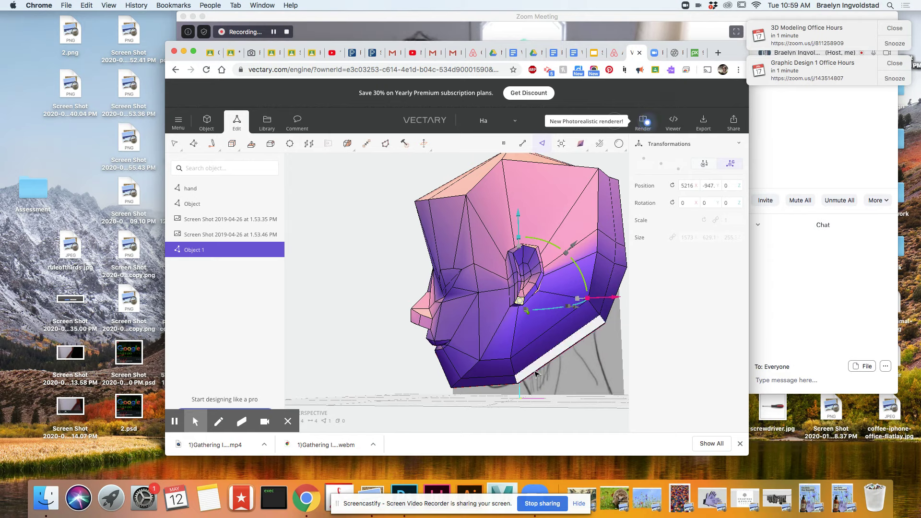
left_click_drag(587, 379, 542, 373)
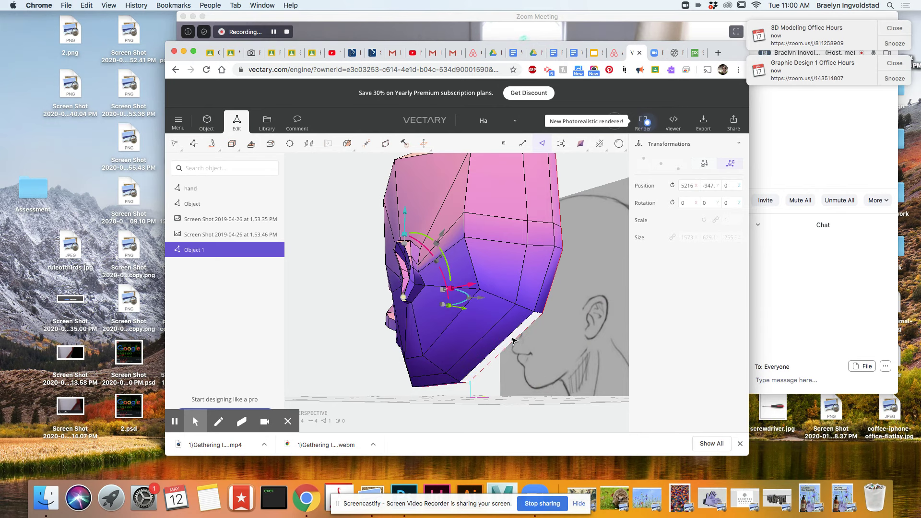
left_click(513, 339)
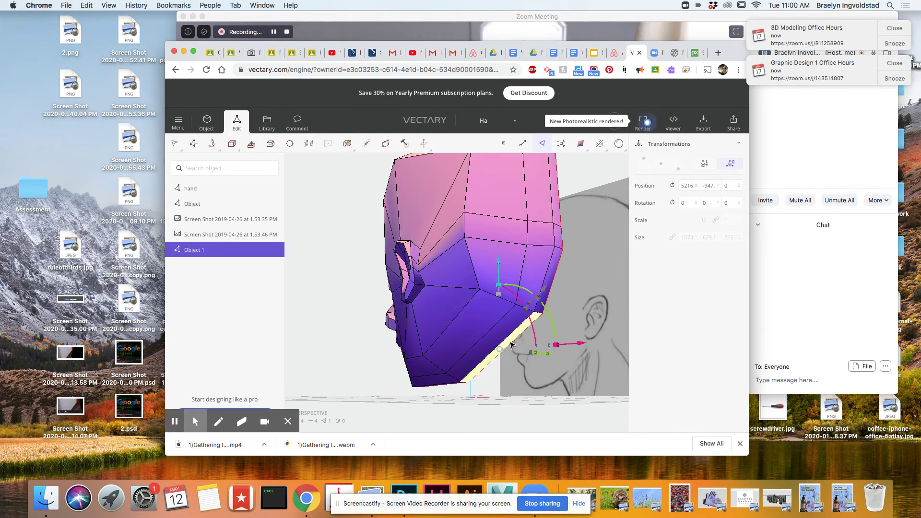
left_click(494, 340)
key("Delete")
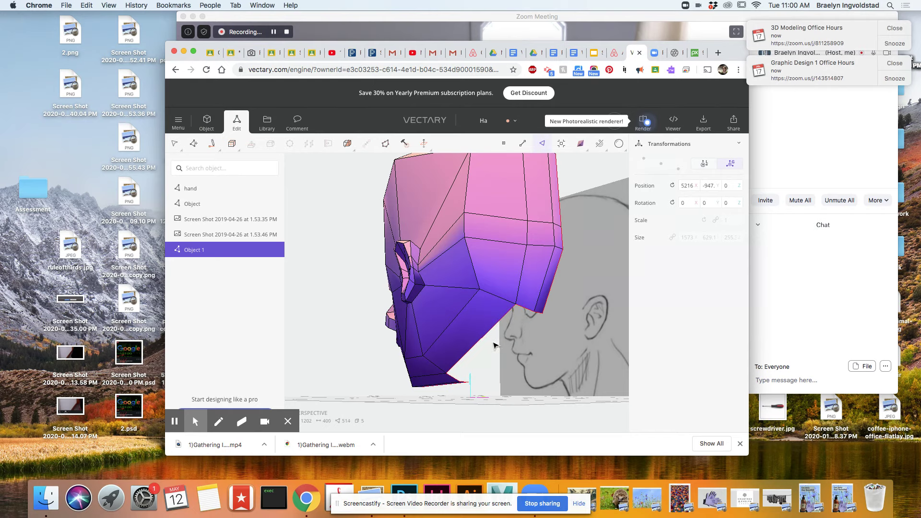
Move the vertex at the rear corner of the open jaw edge toward the face, and lower it slightly
scroll(517, 349, "up", 3)
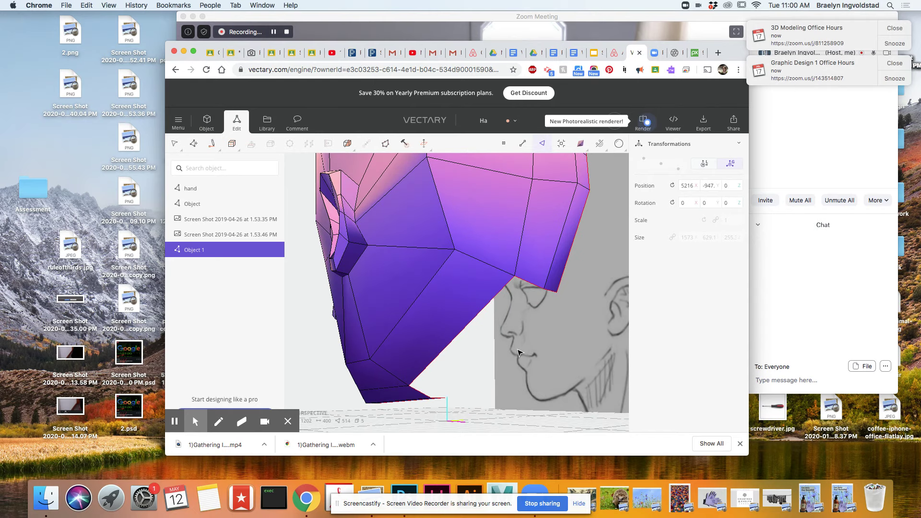
scroll(518, 352, "down", 3)
scroll(514, 301, "up", 5)
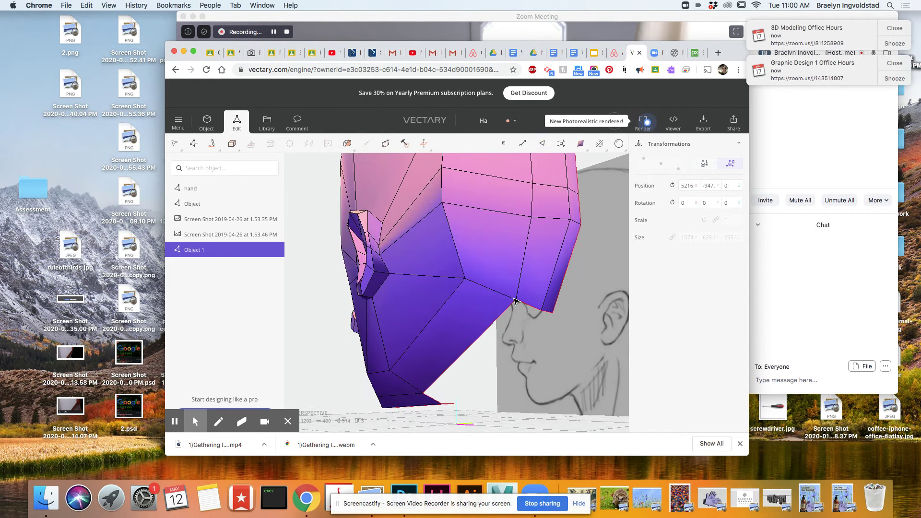
left_click(517, 301)
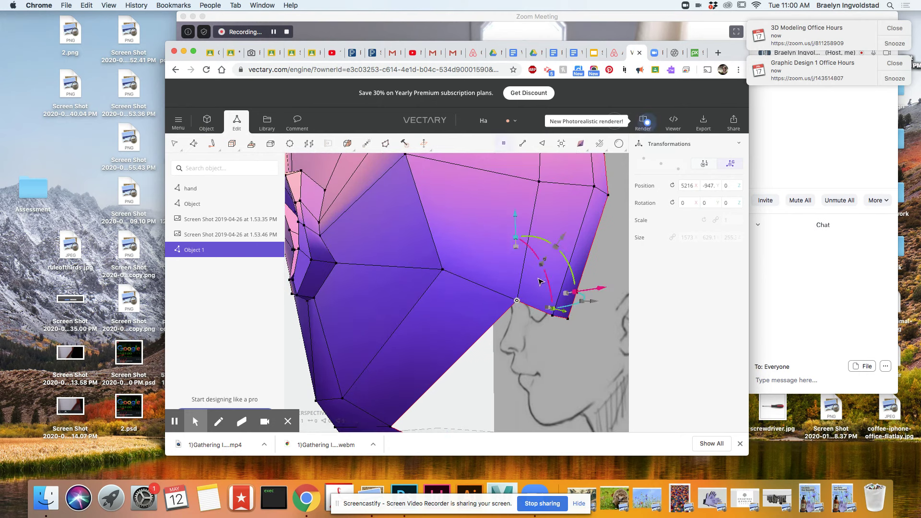
left_click_drag(592, 291, 563, 296)
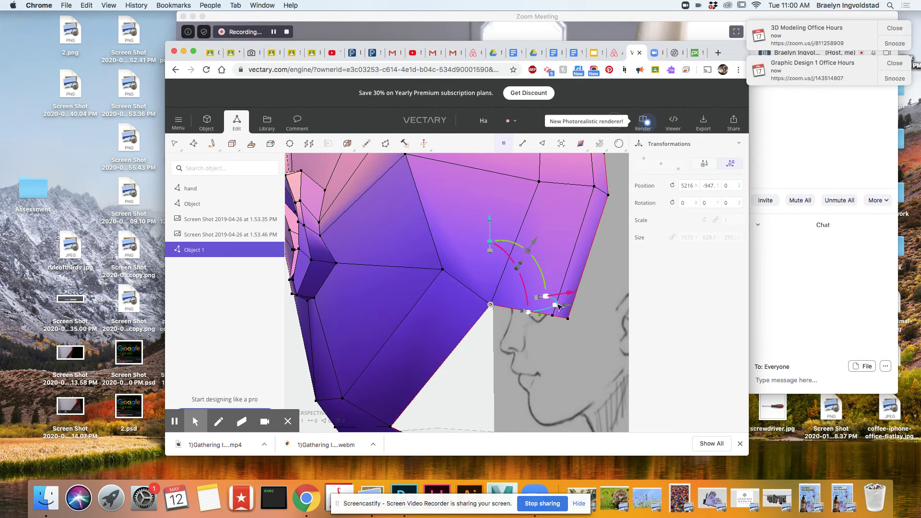
left_click_drag(519, 367, 538, 345)
right_click_drag(538, 341, 619, 326)
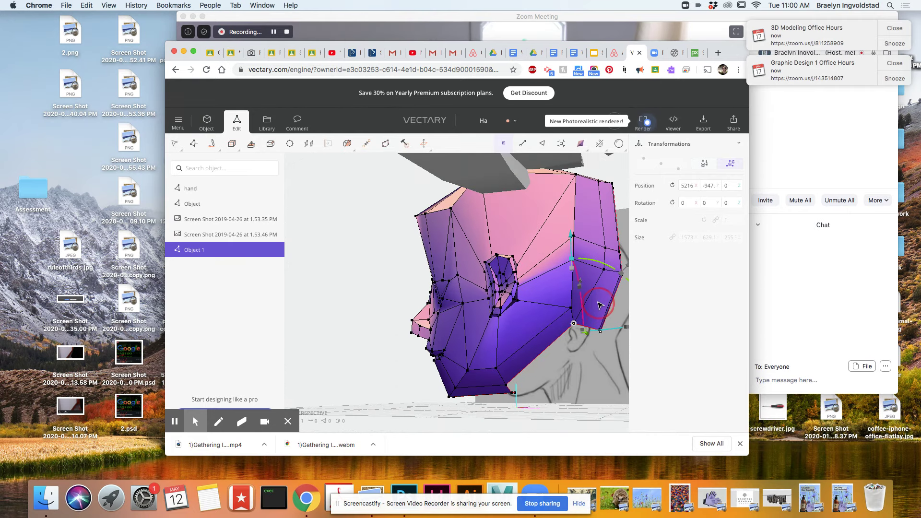
left_click_drag(571, 249, 569, 259)
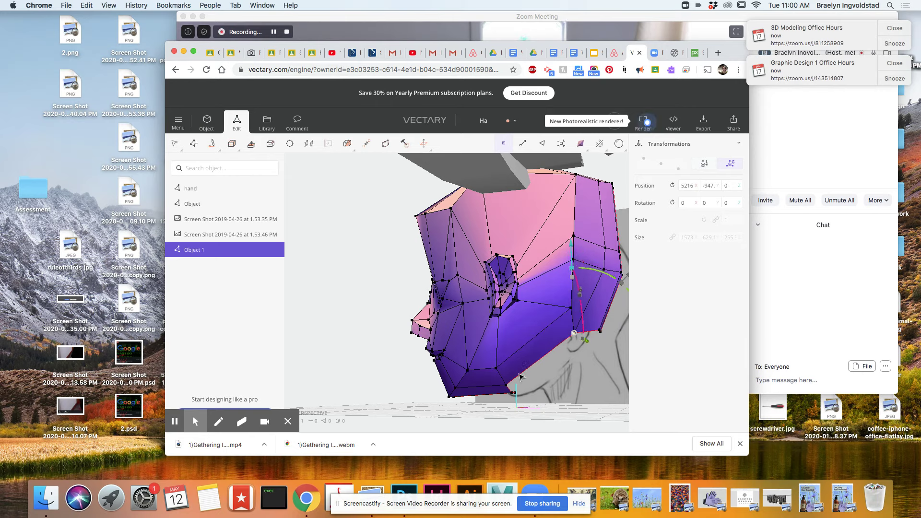
Shift the rear vertex under the chin slightly toward the back of the head and adjust its height
left_click(507, 385)
left_click_drag(598, 386, 608, 384)
left_click_drag(516, 308, 514, 321)
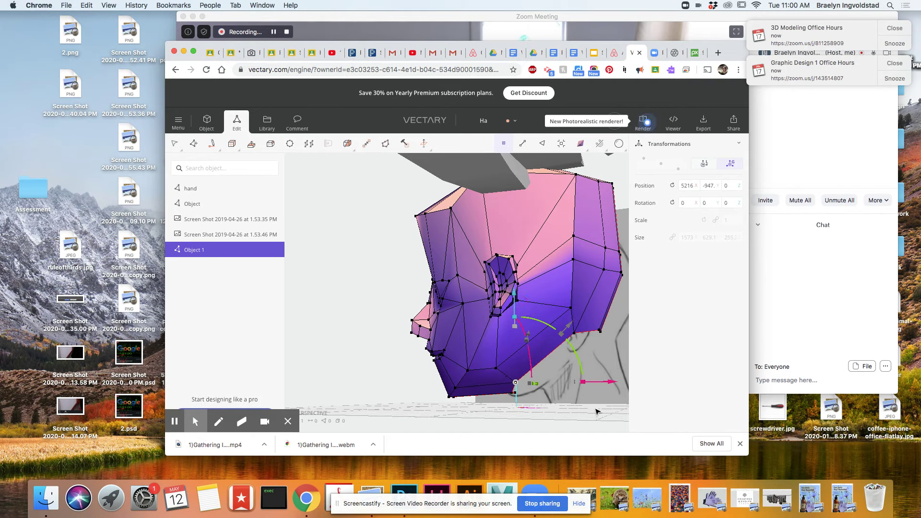
Move the vertex on the bottom open edge at the back of the head slightly toward the face
mouse_move(591, 408)
left_mouse_down()
mouse_move(603, 397)
mouse_move(582, 380)
mouse_move(485, 350)
mouse_move(407, 249)
left_mouse_up()
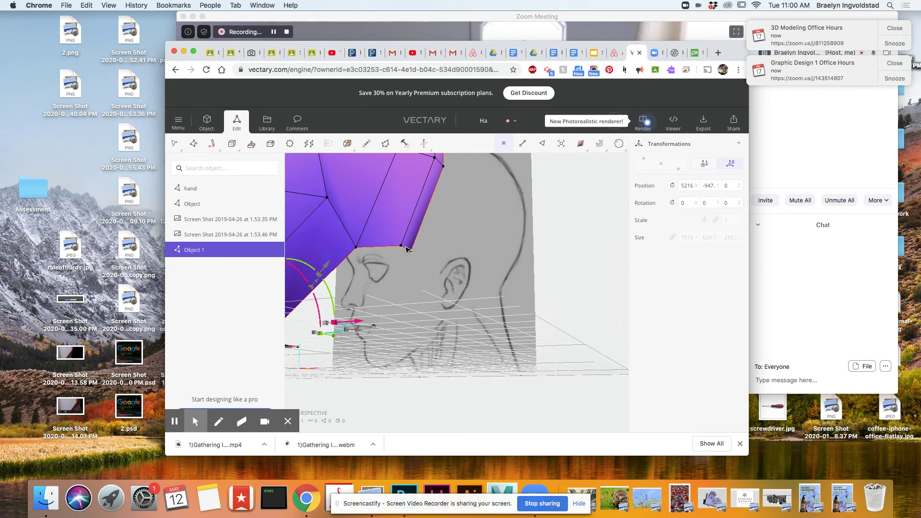
left_click(402, 246)
left_click_drag(474, 237, 462, 238)
Reselect the vertex at the rear jaw corner, pull it slightly toward the face and lower it
left_click(355, 249)
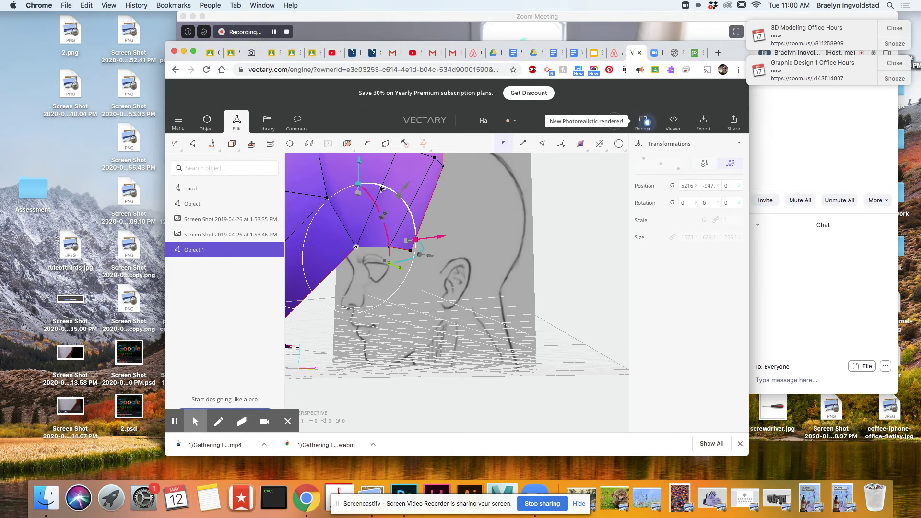
scroll(419, 247, "right", 6)
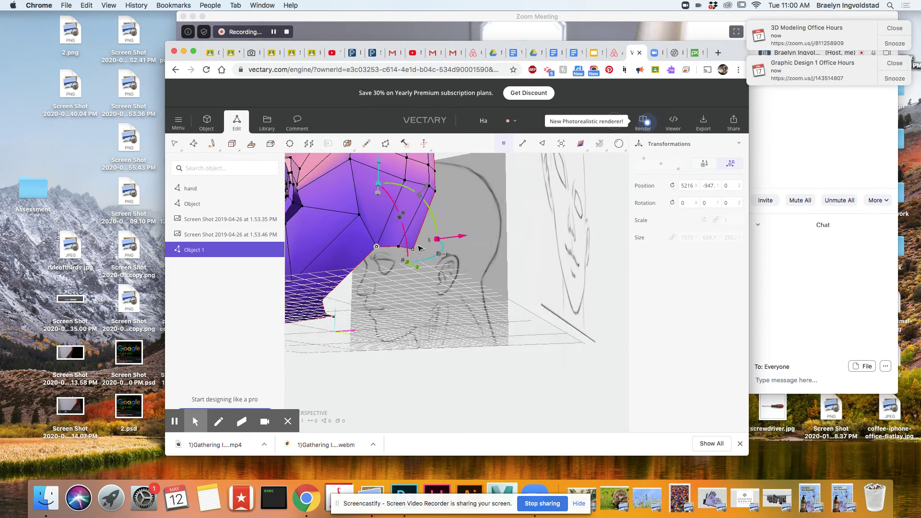
scroll(419, 247, "left", 3)
left_click_drag(441, 240, 430, 248)
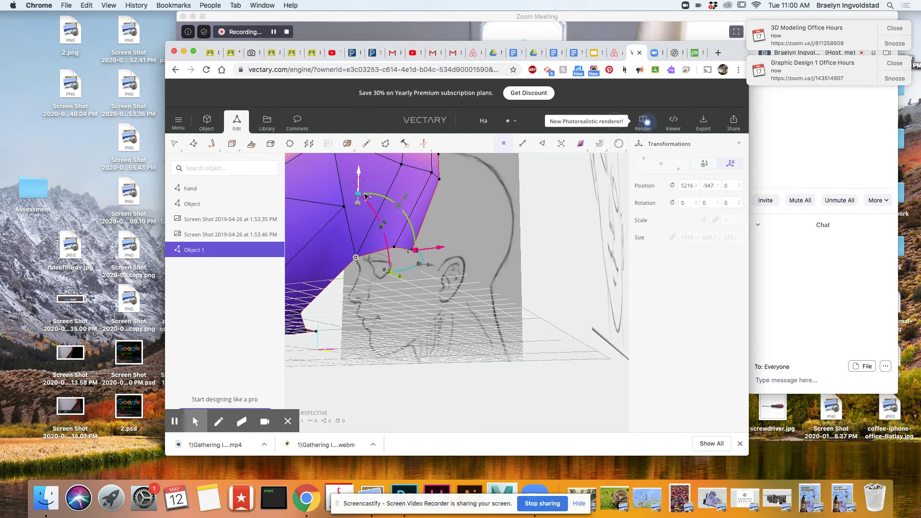
Shift the rear jaw corner vertex slightly toward the back of the head, checking it from below
left_click_drag(399, 336, 441, 323)
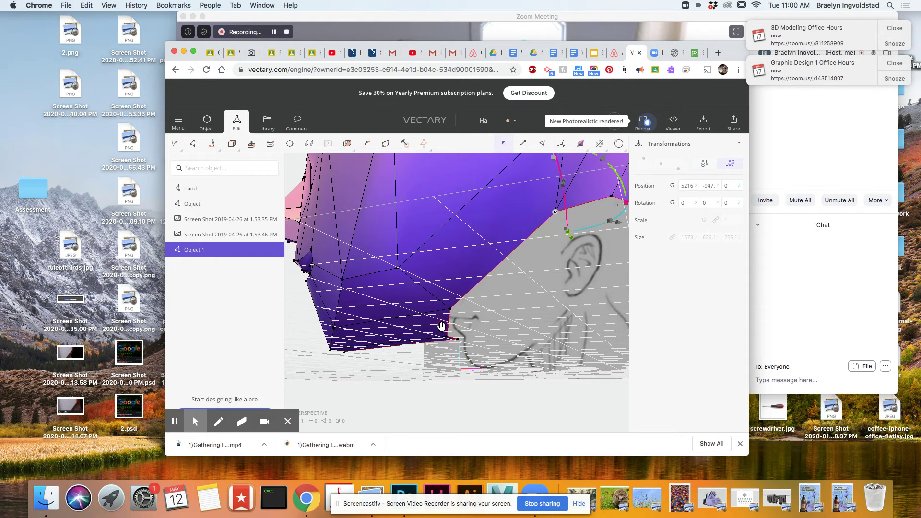
left_click_drag(570, 269, 490, 239)
scroll(490, 239, "up", 3)
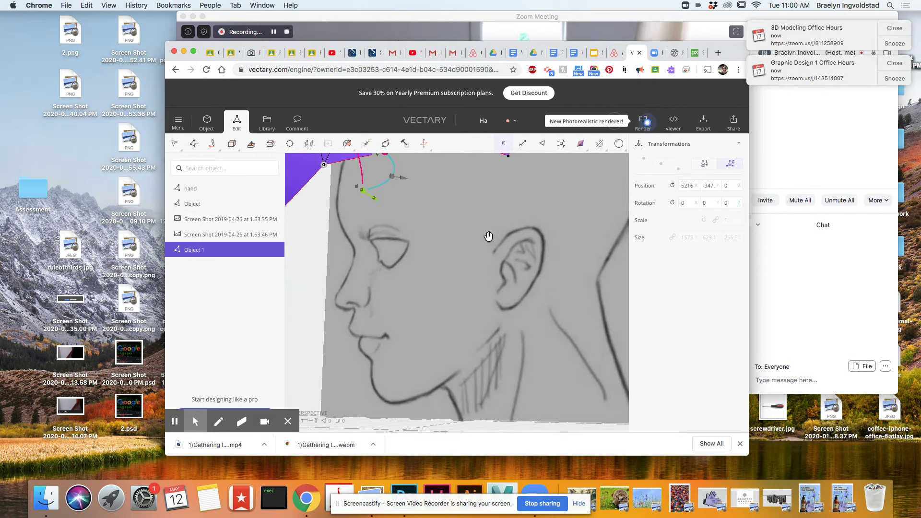
left_click_drag(422, 246, 545, 215)
scroll(569, 259, "down", 5)
key("e")
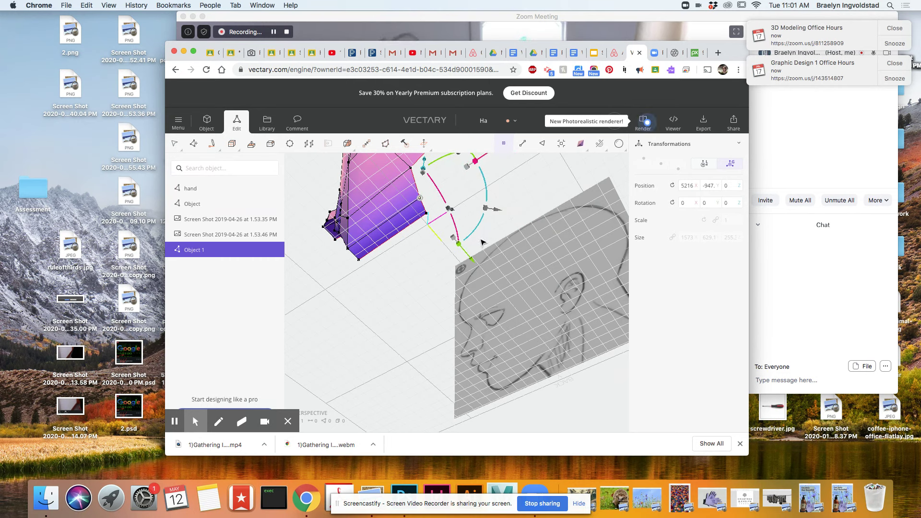
scroll(483, 238, "up", 3)
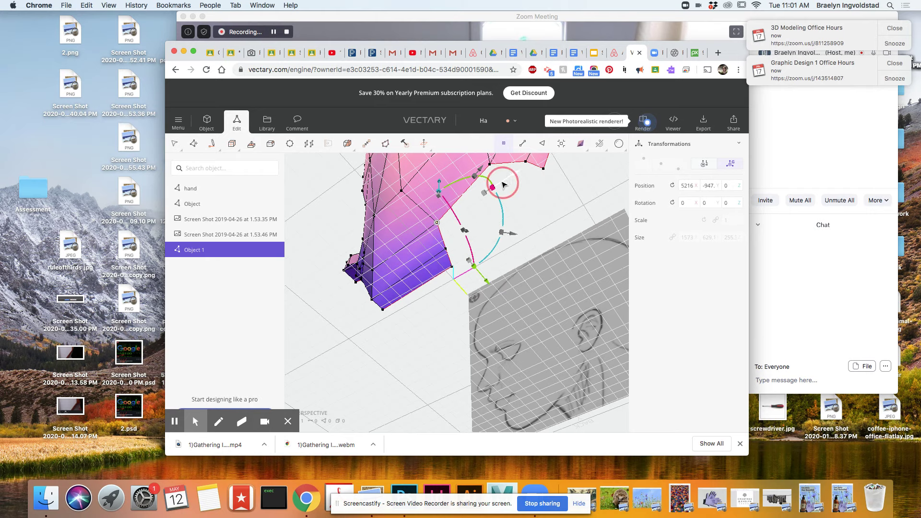
left_click_drag(445, 184, 445, 181)
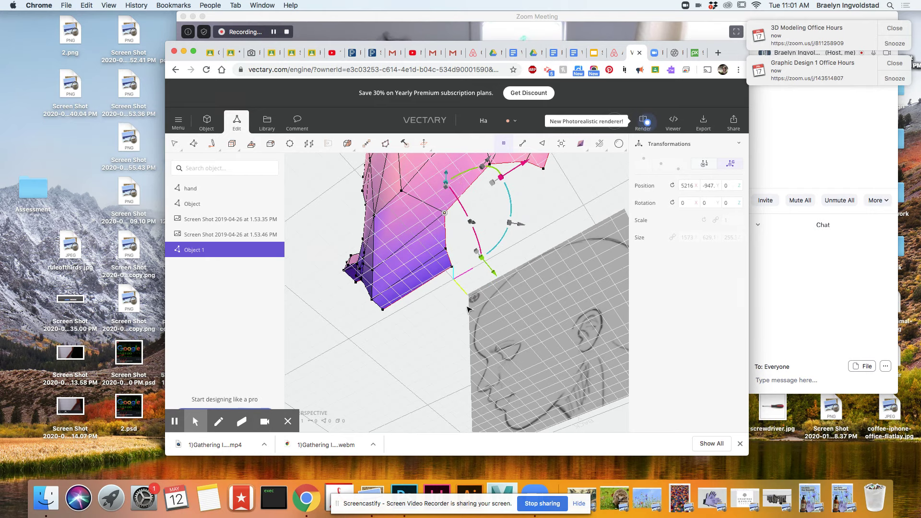
Select the edge dividing the underside of the nose and move it sideways toward the head's centre line
mouse_move(411, 315)
left_mouse_down()
mouse_move(456, 370)
mouse_move(499, 354)
mouse_move(471, 333)
mouse_move(396, 329)
mouse_move(308, 349)
mouse_move(283, 359)
mouse_move(274, 380)
mouse_move(300, 430)
mouse_move(293, 398)
mouse_move(552, 379)
mouse_move(521, 368)
left_mouse_up()
scroll(521, 368, "down", 5)
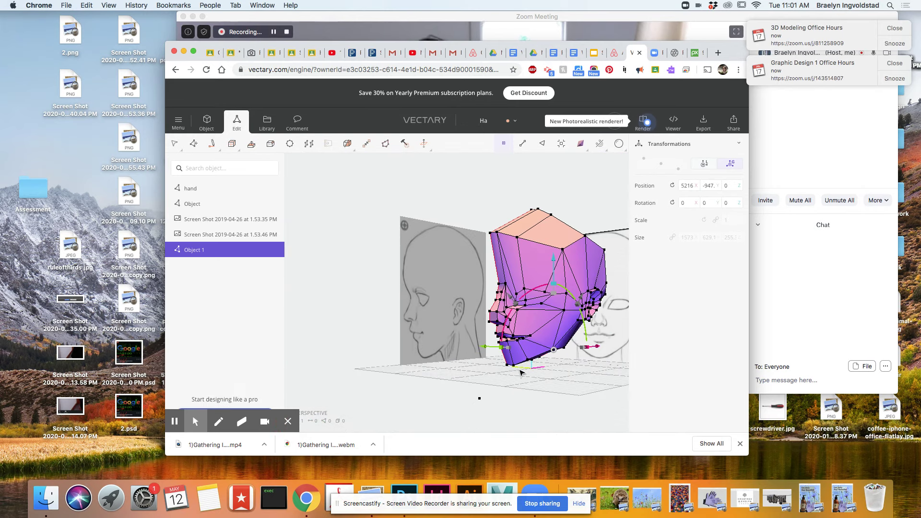
scroll(525, 371, "up", 5)
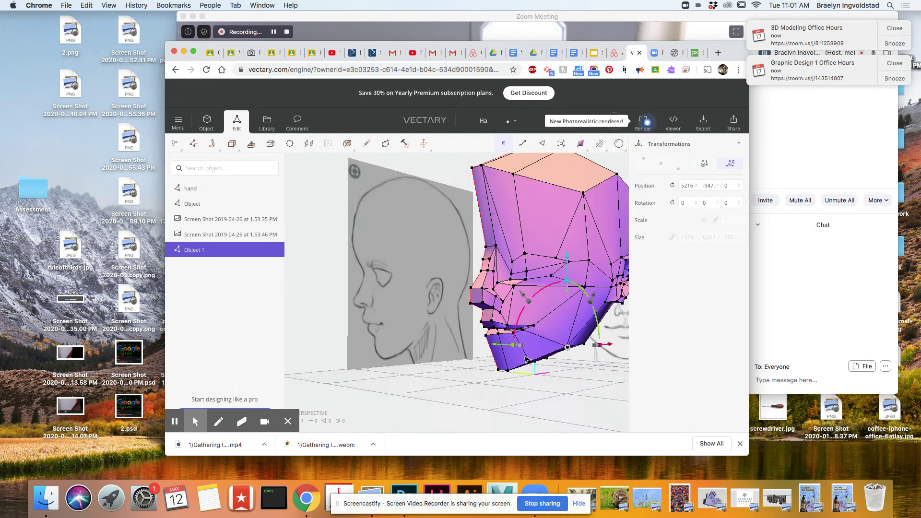
left_click_drag(547, 337, 551, 327)
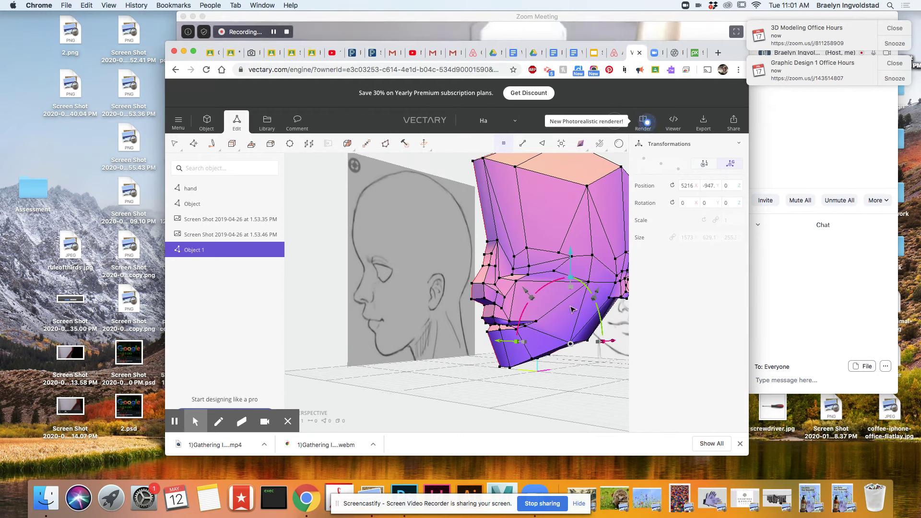
scroll(567, 309, "up", 2)
scroll(567, 309, "up", 1)
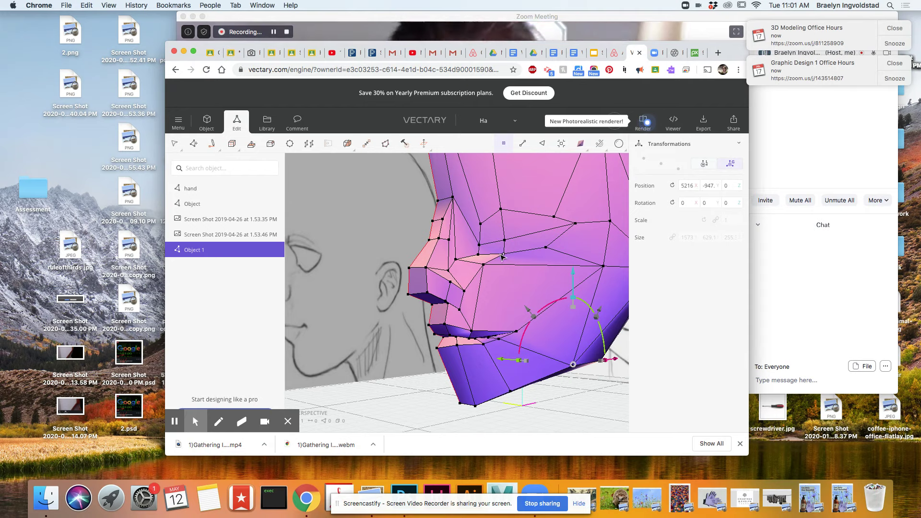
scroll(499, 277, "up", 3)
scroll(500, 286, "up", 2)
scroll(496, 292, "down", 3)
scroll(496, 292, "down", 1)
left_click_drag(472, 352, 509, 312)
scroll(510, 313, "up", 2)
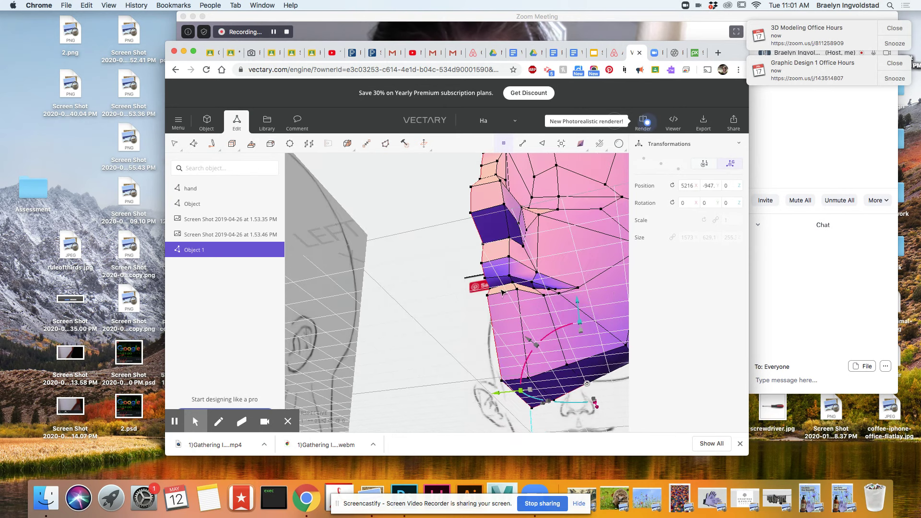
scroll(509, 312, "up", 2)
left_click(500, 200)
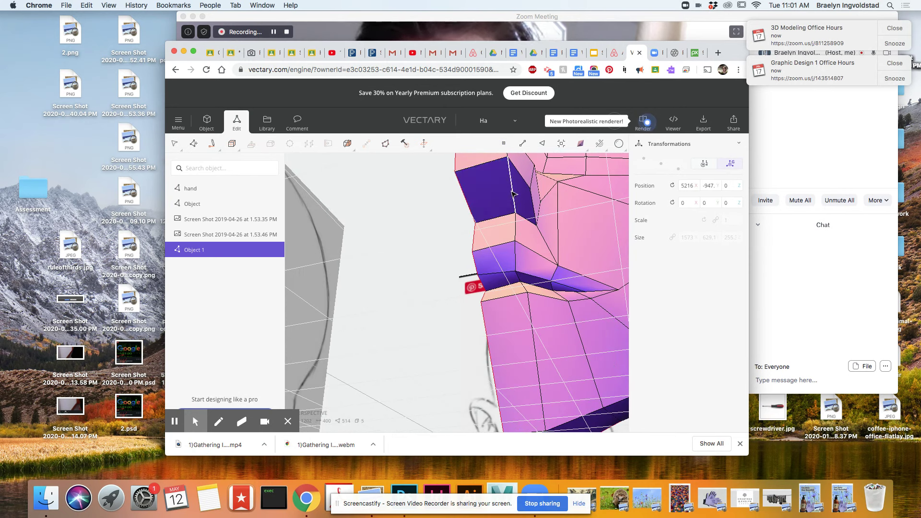
left_click(514, 193)
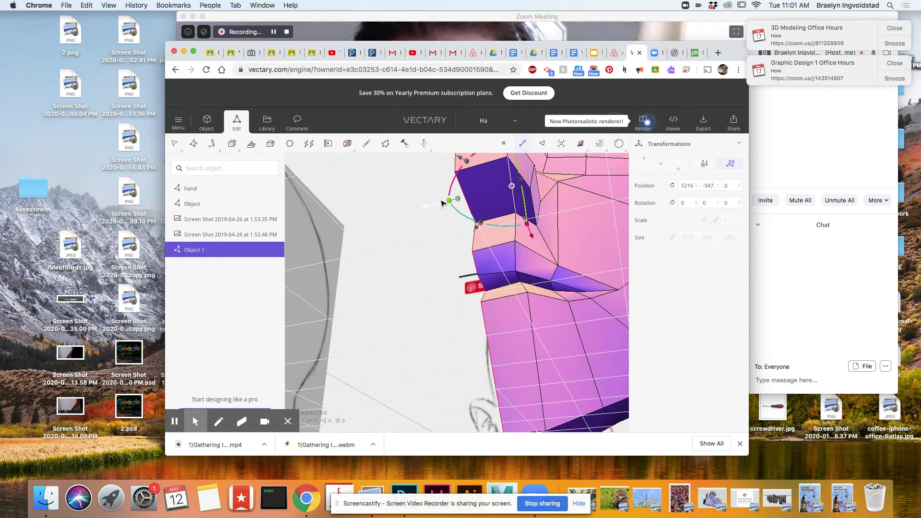
left_click_drag(442, 203, 432, 205)
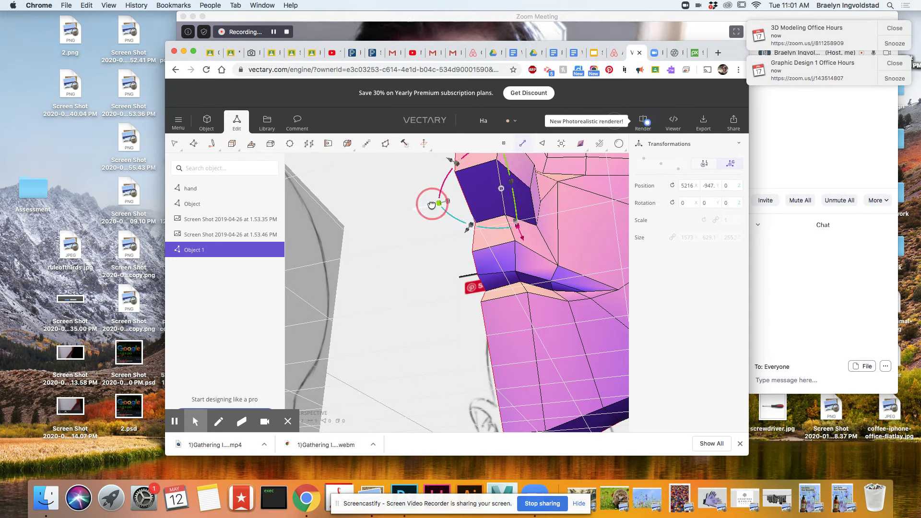
Select the outer edge on the underside of the nose and pull it outward to widen the nostril
left_click(535, 208)
left_click_drag(461, 225, 474, 227)
right_click_drag(545, 276, 534, 275)
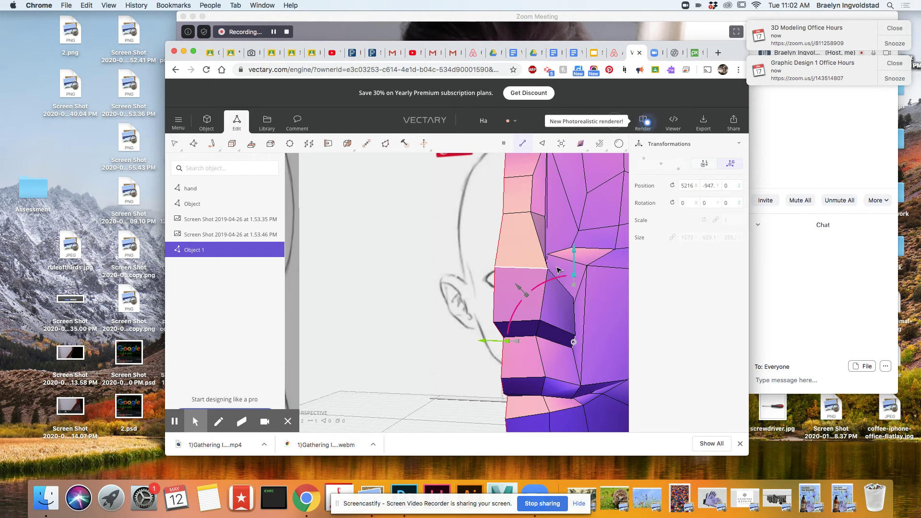
In vertex mode, move the vertex beside the nose tip above the nostril inward toward the centre line
left_click(506, 146)
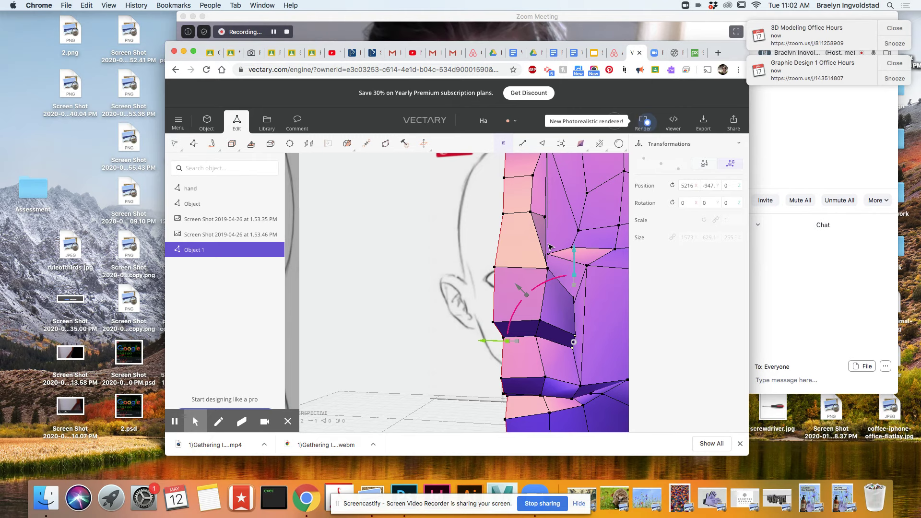
left_click(548, 271)
left_click_drag(463, 270, 450, 271)
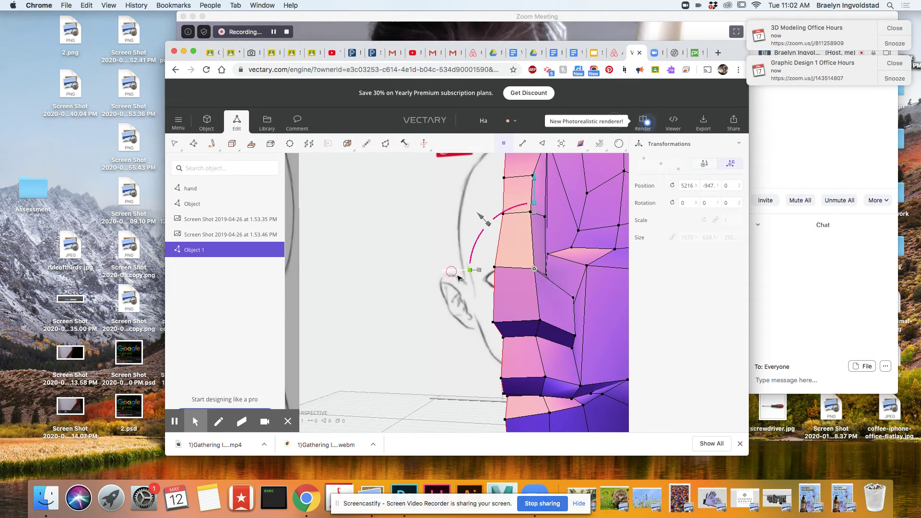
In face mode, select the outer face on the underside of the nose, extrude it slightly and scale it down to inset the nostril
scroll(561, 363, "up", 5)
mouse_move(552, 370)
left_mouse_down()
mouse_move(518, 206)
mouse_move(516, 272)
mouse_move(520, 242)
mouse_move(555, 308)
mouse_move(510, 266)
mouse_move(502, 226)
left_mouse_up()
key("3")
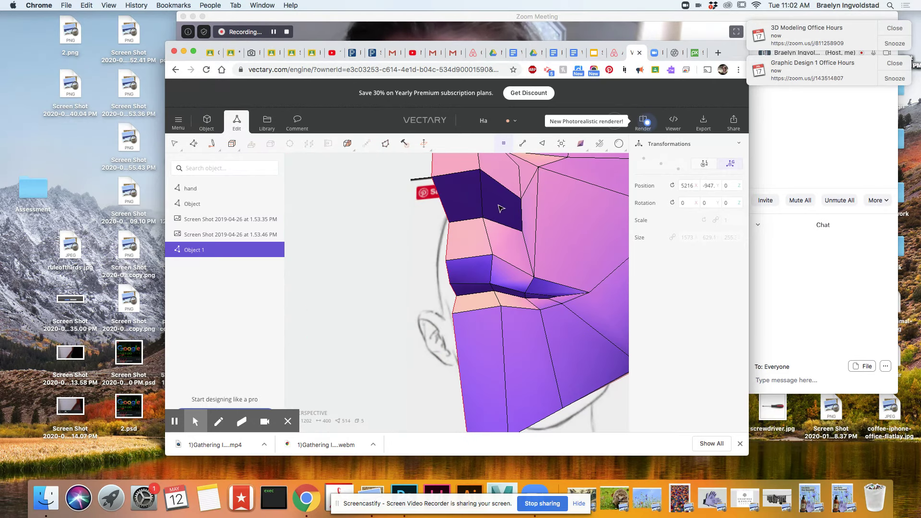
left_click(501, 206)
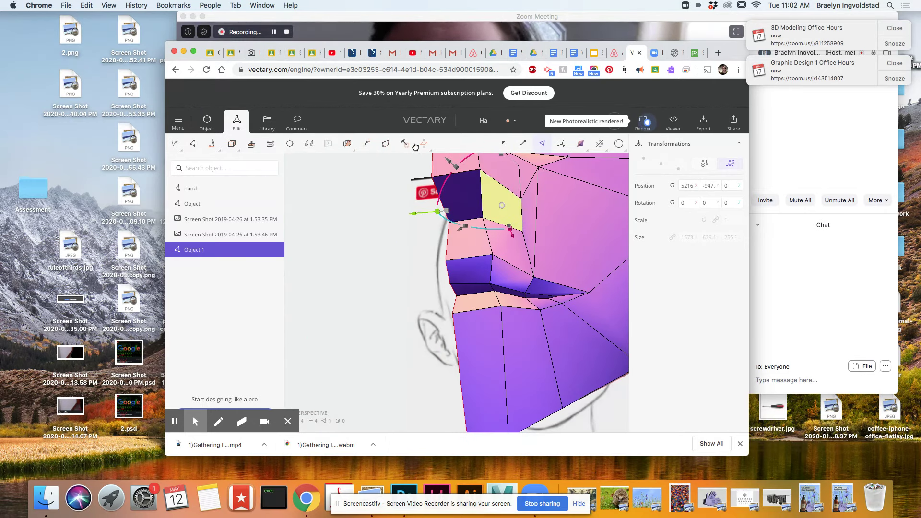
left_click(246, 145)
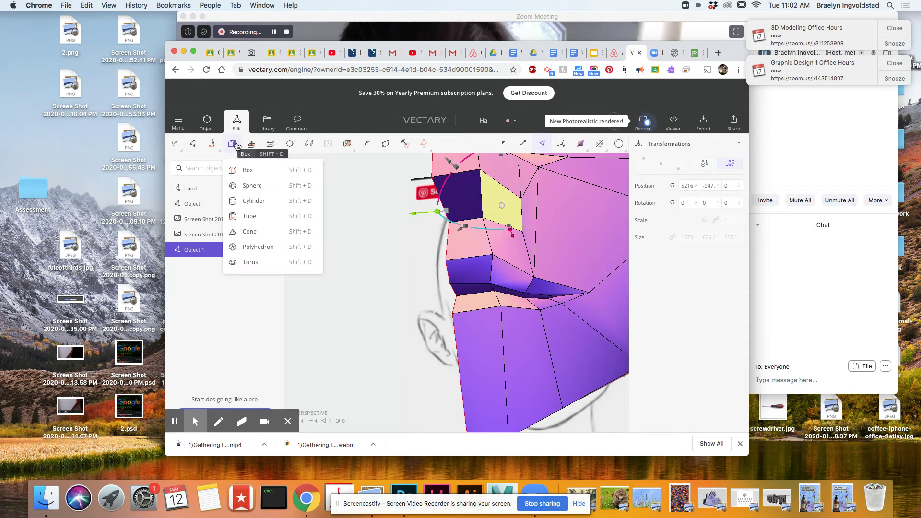
left_click_drag(499, 222, 499, 216)
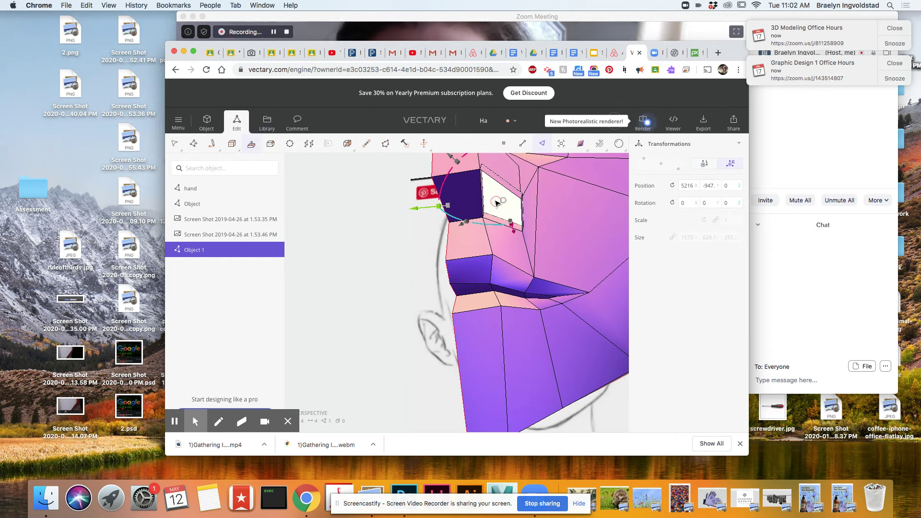
left_click(447, 207)
left_click_drag(447, 207, 473, 206)
Lower the inset nostril face slightly relative to the underside of the nose
scroll(471, 205, "up", 3)
right_click_drag(472, 205, 519, 243)
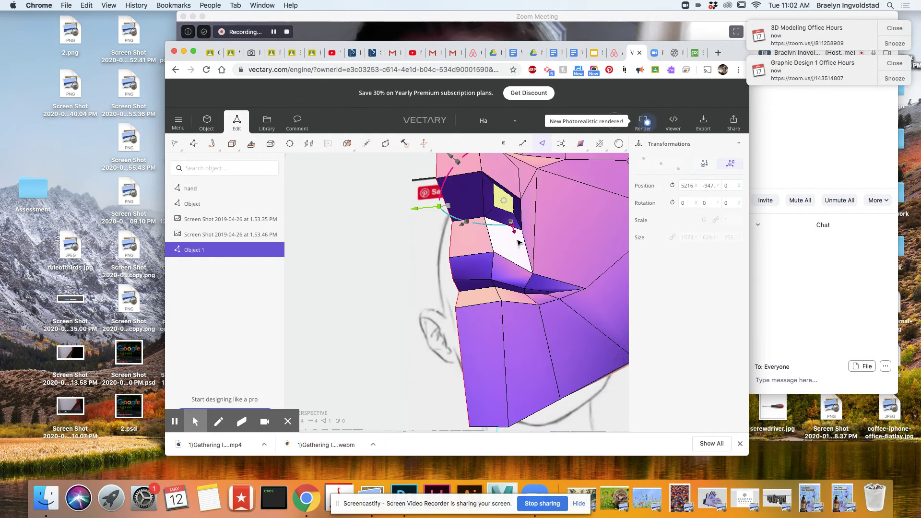
left_click_drag(515, 241, 513, 236)
right_click_drag(535, 295, 452, 267)
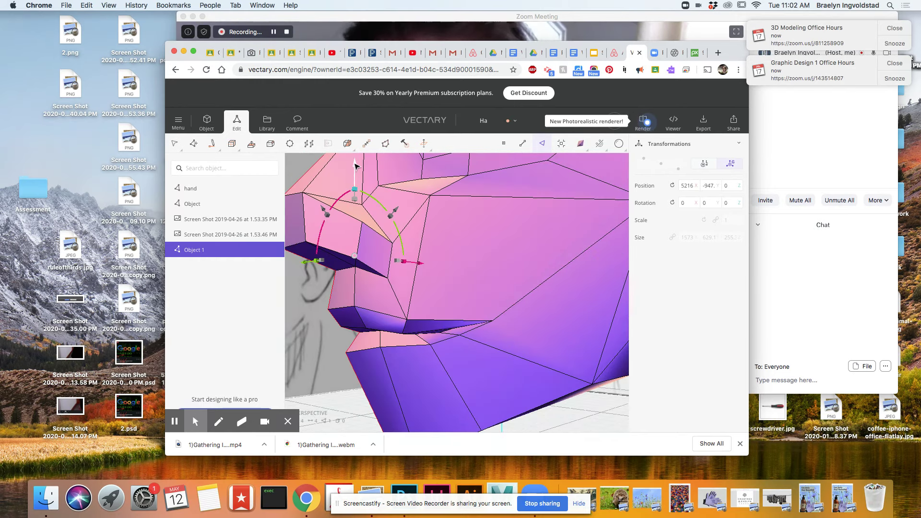
left_click_drag(354, 168, 353, 173)
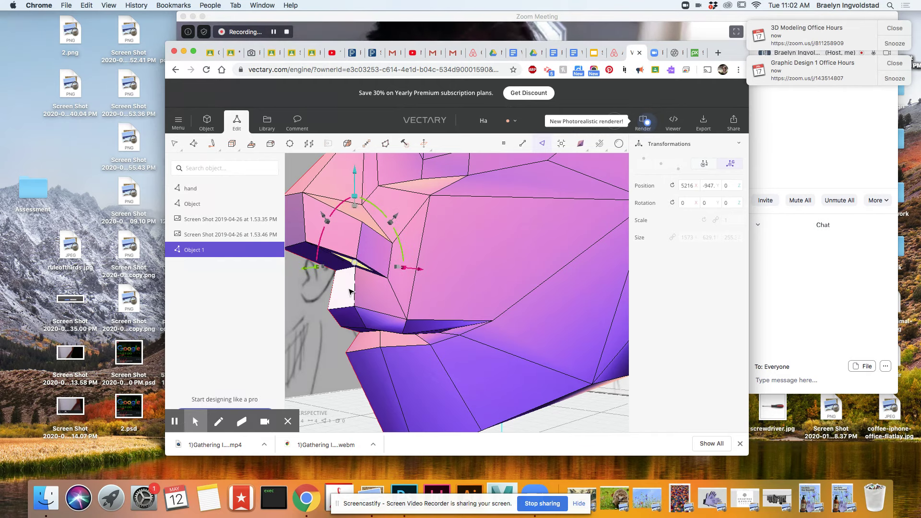
mouse_move(364, 344)
right_mouse_down()
mouse_move(391, 329)
mouse_move(366, 333)
right_mouse_up()
right_click_drag(377, 234, 397, 257)
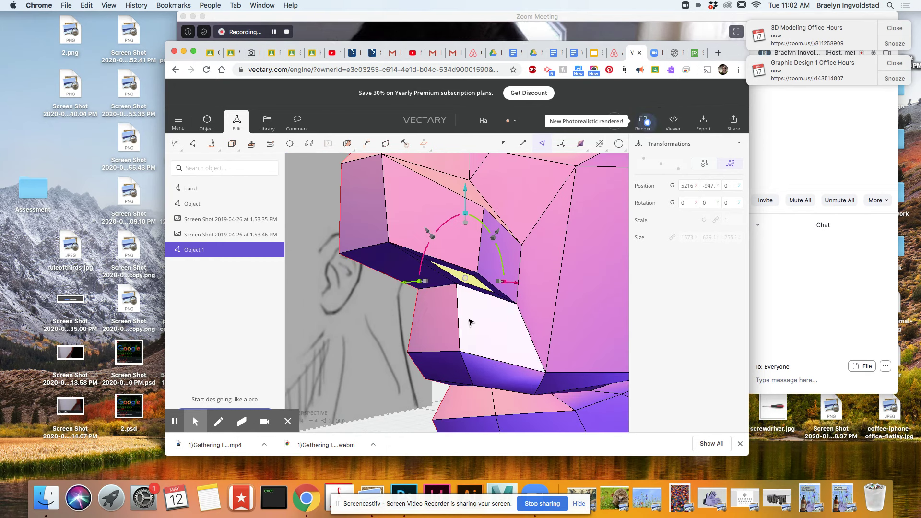
Extrude the inset nostril face up into the nose to form the nostril cavity
key("e")
left_click(457, 294)
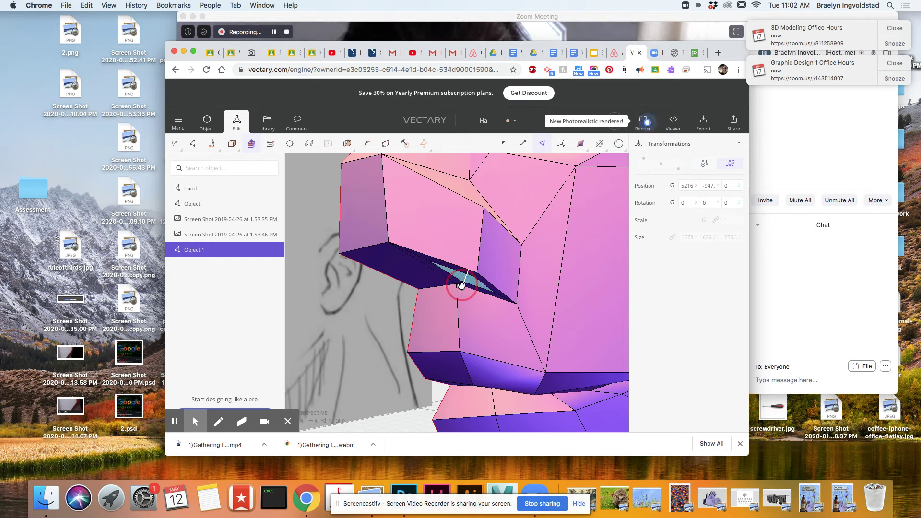
left_click_drag(418, 377, 552, 293)
left_click_drag(539, 242, 566, 232)
scroll(543, 267, "up", 5)
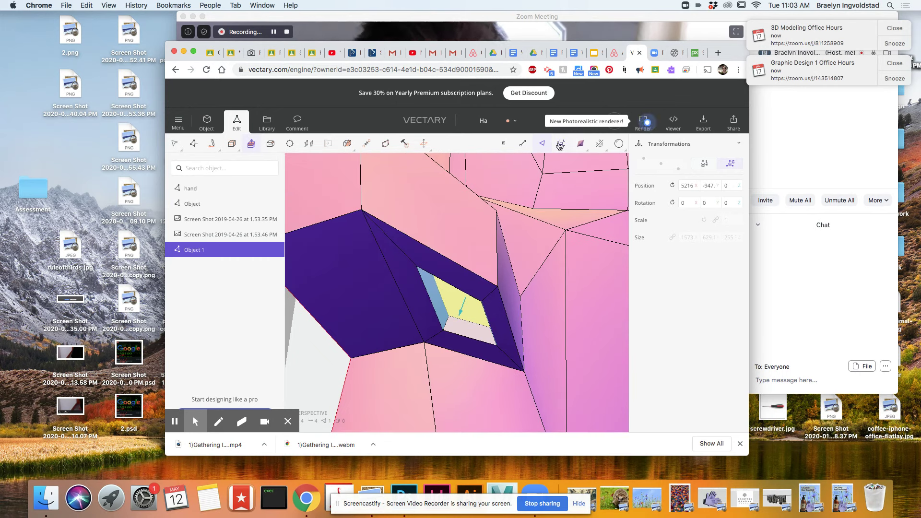
In vertex mode, move the nostril opening's front inner corner vertex outward from the centre line and slightly forward to narrow the opening
left_click(504, 143)
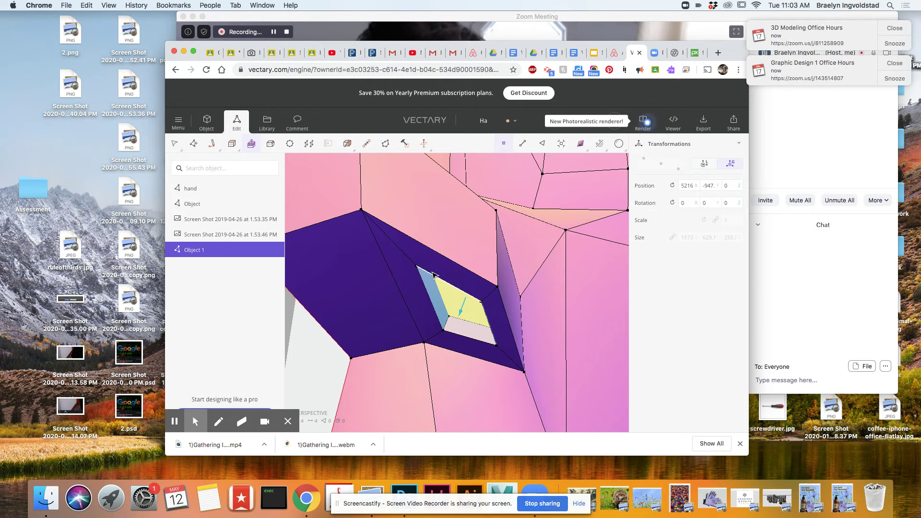
scroll(433, 274, "up", 5)
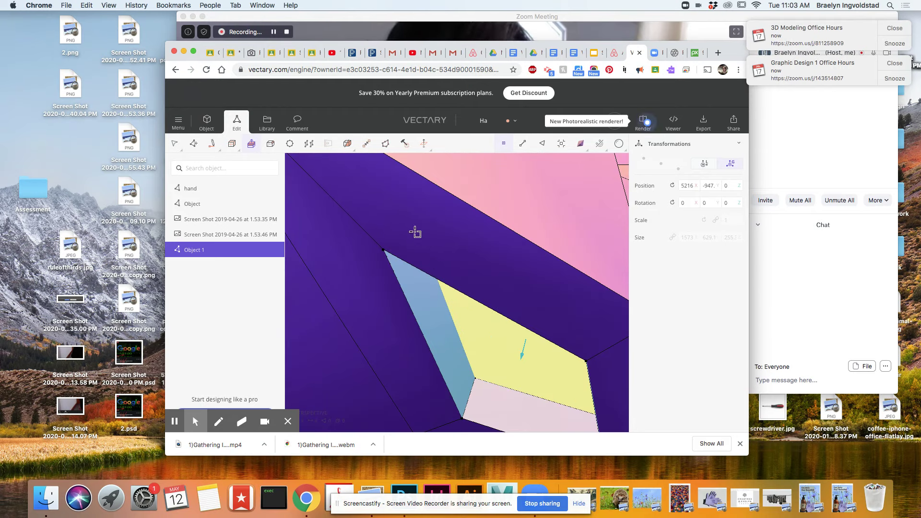
left_click(372, 230)
left_click_drag(391, 259, 455, 299)
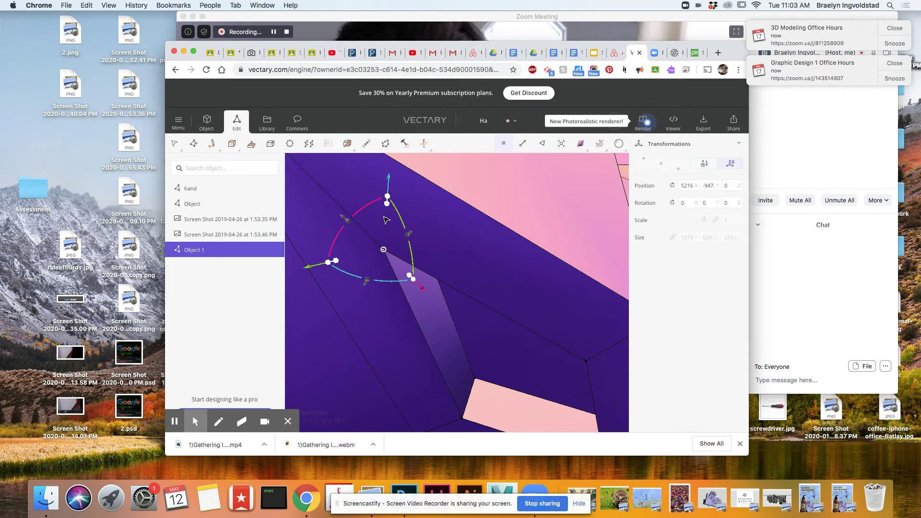
left_click_drag(421, 286, 447, 321)
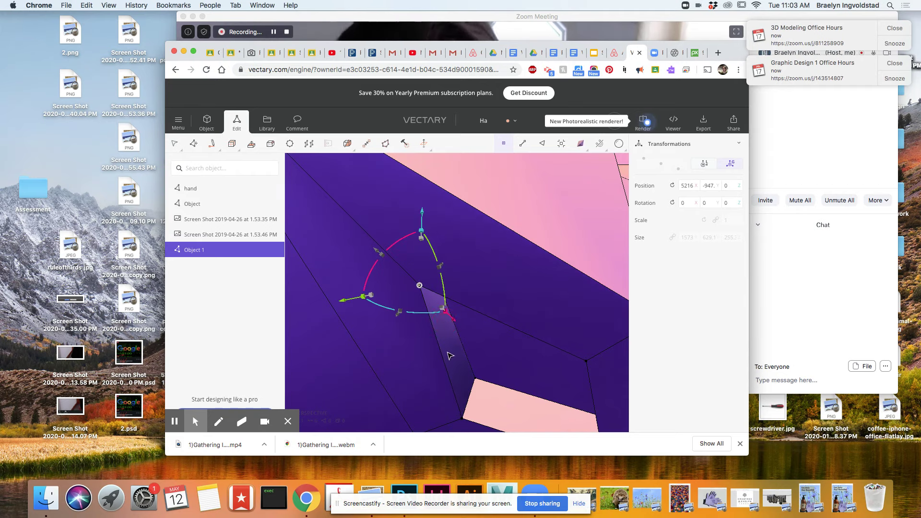
scroll(449, 356, "down", 3)
middle_click_drag(441, 377, 470, 352)
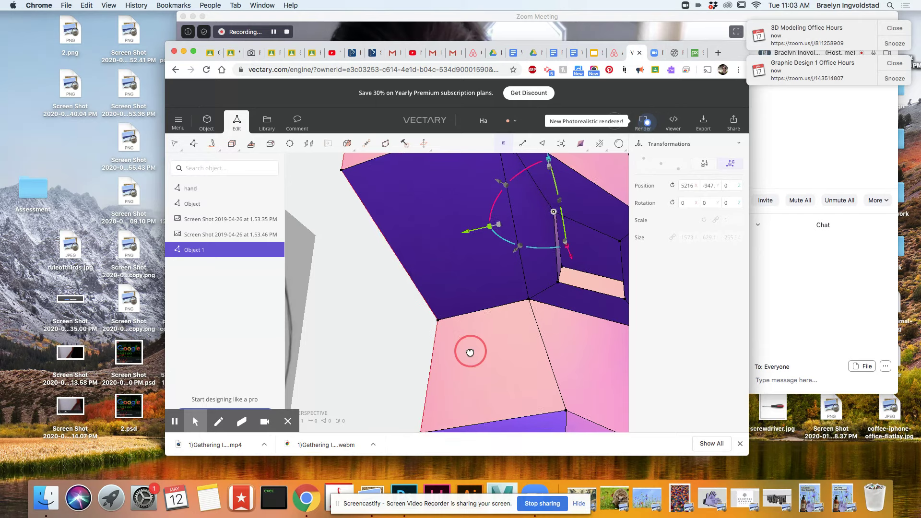
left_click_drag(473, 232, 465, 238)
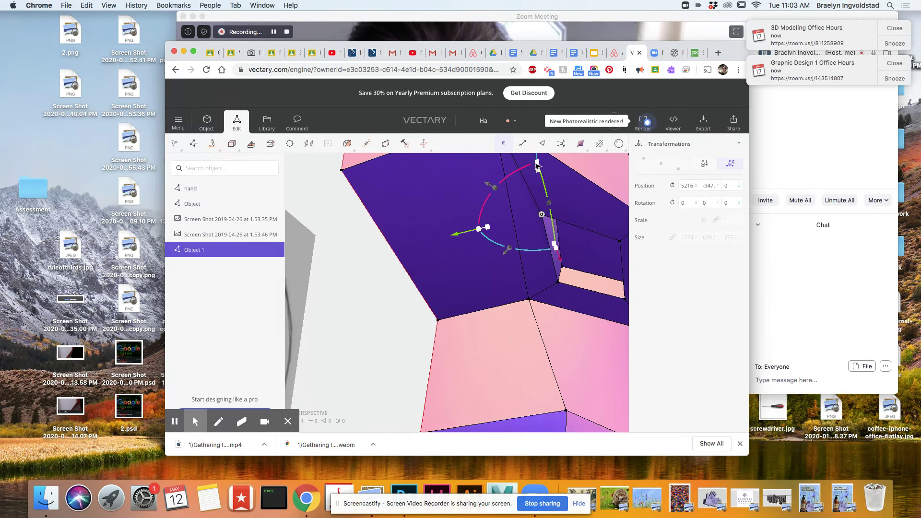
Examine the nostril from several angles, then inspect the mesh around the eye area up close
right_click_drag(561, 260, 593, 309)
right_click_drag(575, 366, 506, 345)
scroll(500, 344, "up", 3)
scroll(500, 342, "down", 3)
scroll(501, 342, "down", 5)
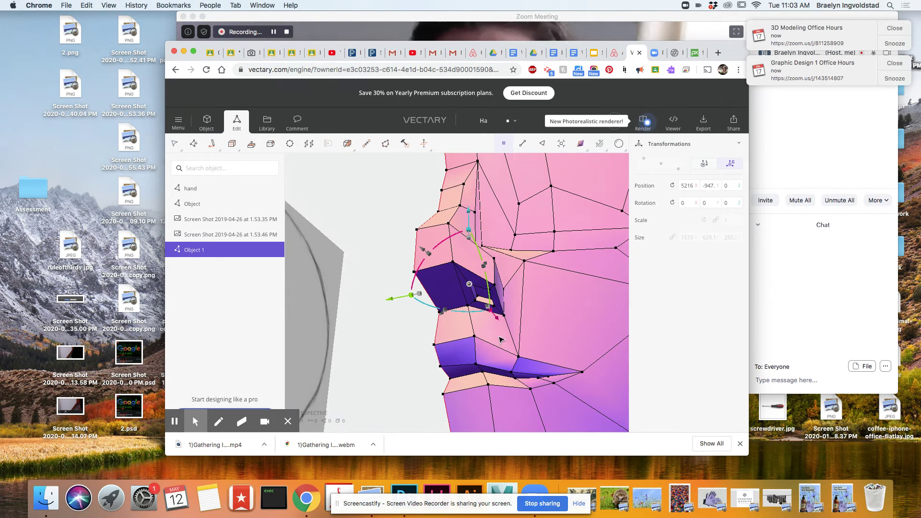
scroll(594, 320, "up", 2)
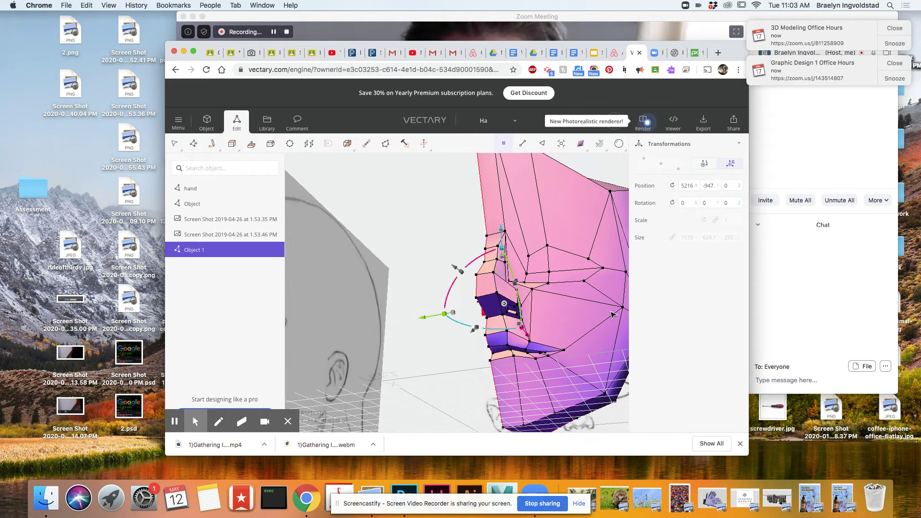
scroll(602, 314, "up", 6)
scroll(460, 223, "up", 2)
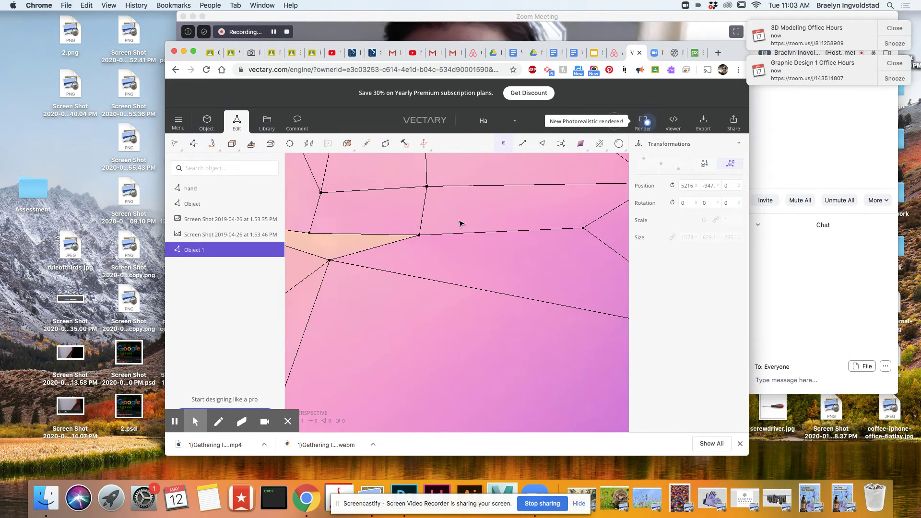
scroll(458, 222, "down", 5)
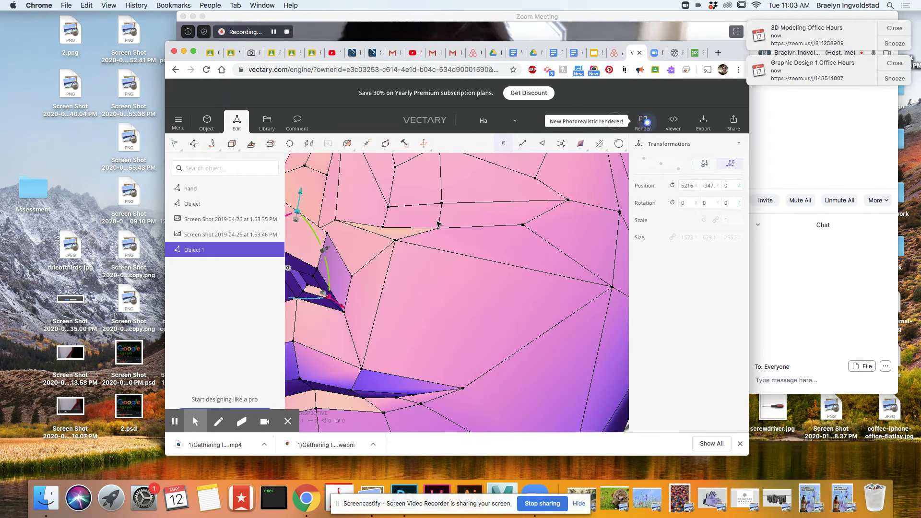
scroll(438, 225, "up", 5)
left_click(449, 236)
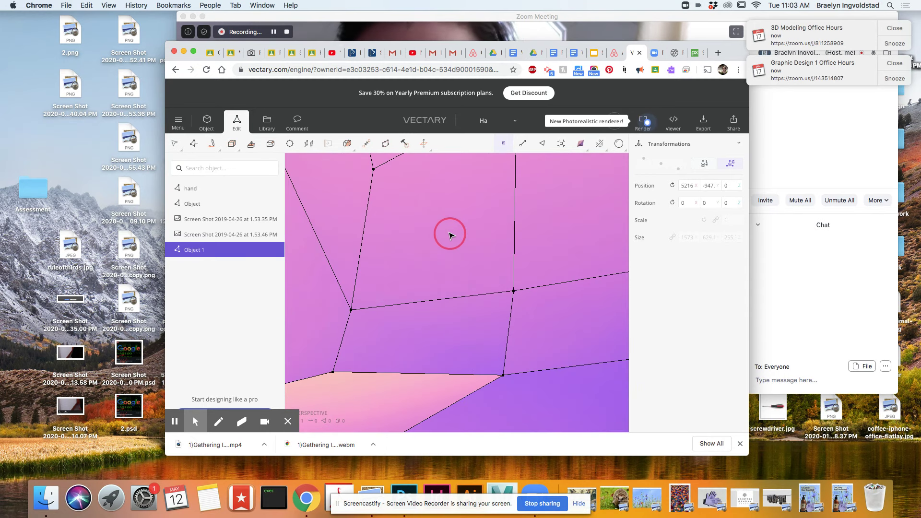
scroll(449, 235, "down", 4)
right_click_drag(445, 227, 438, 243)
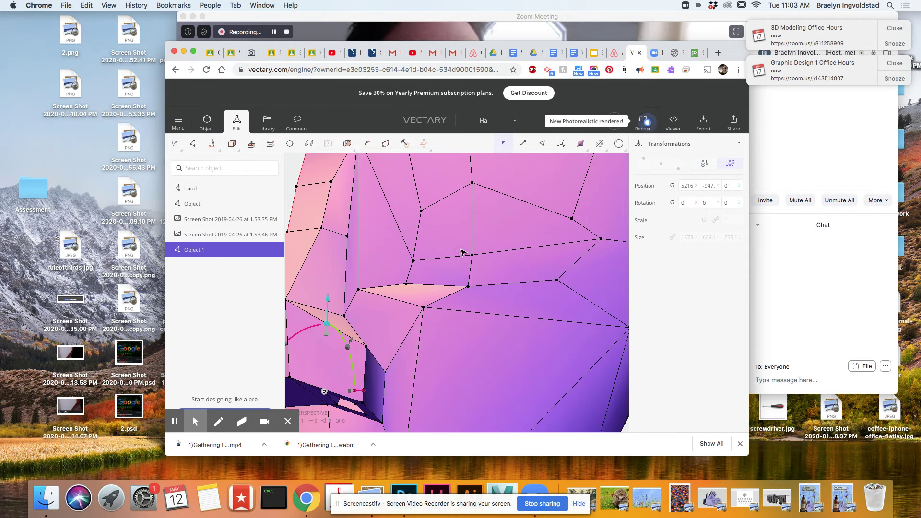
In face mode, select the four faces filling the eye outline, extrude them slightly and scale them down into an eyelid rim
left_click(457, 234)
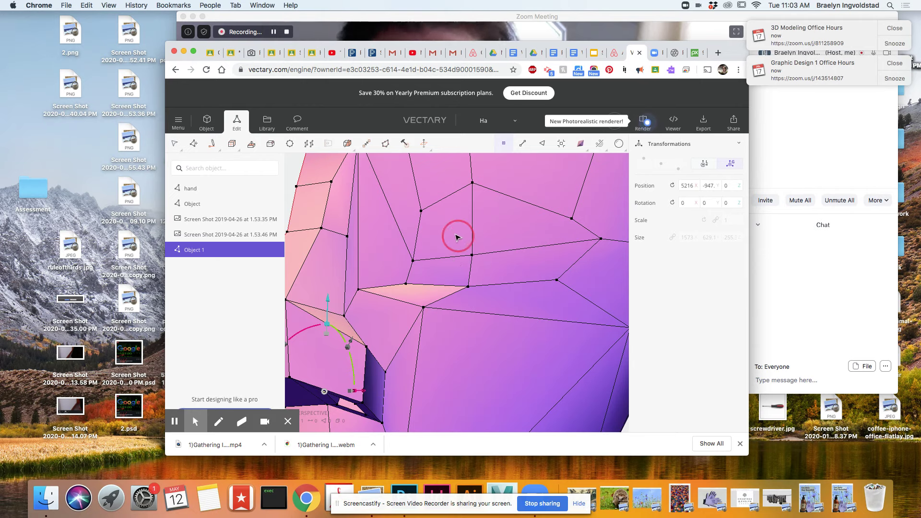
left_click(495, 237)
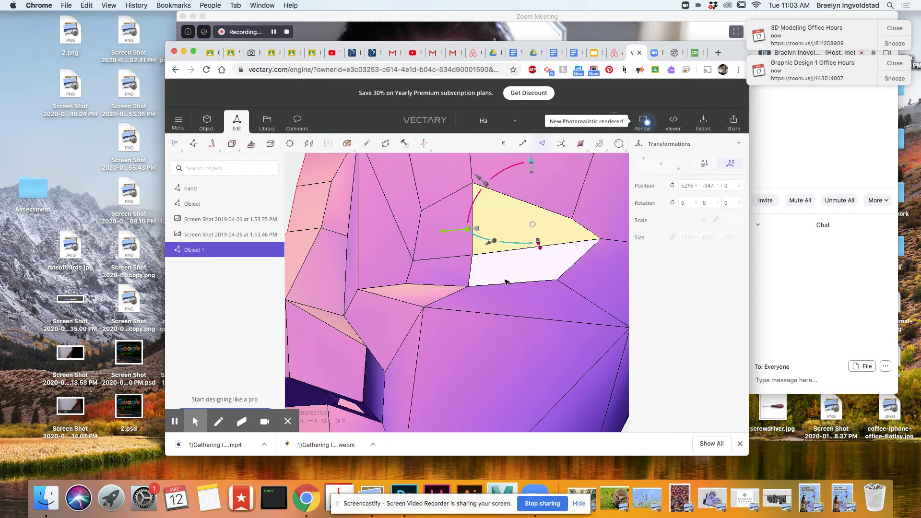
left_click(523, 263, "shift")
left_click(448, 267, "shift")
left_click(441, 226, "shift")
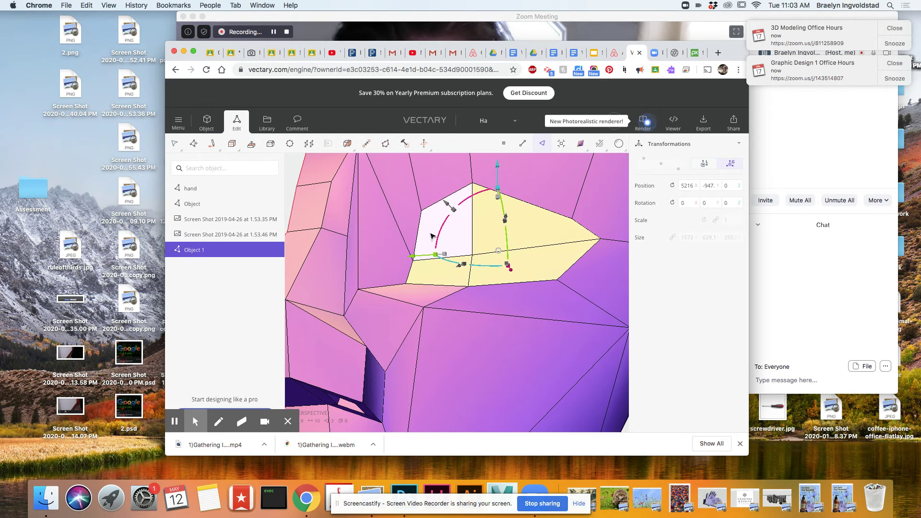
left_click(484, 237, "shift")
key("e")
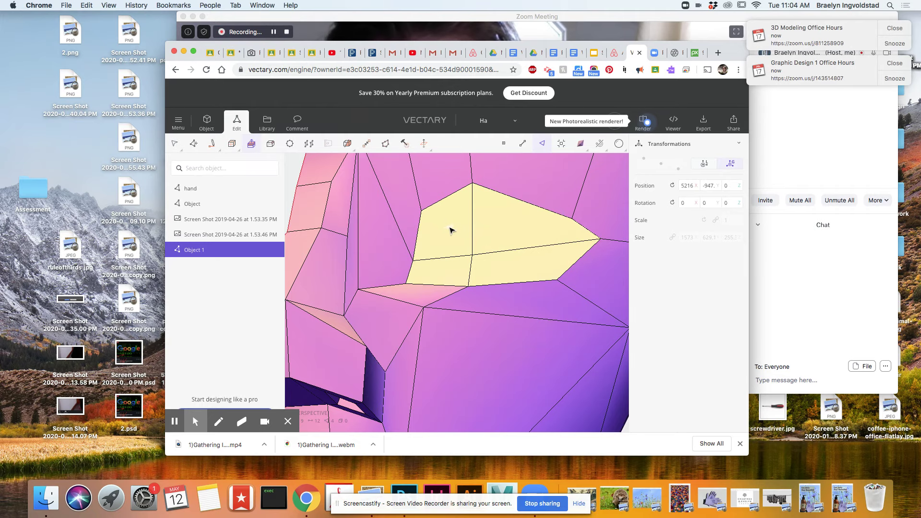
left_click_drag(491, 271, 378, 284)
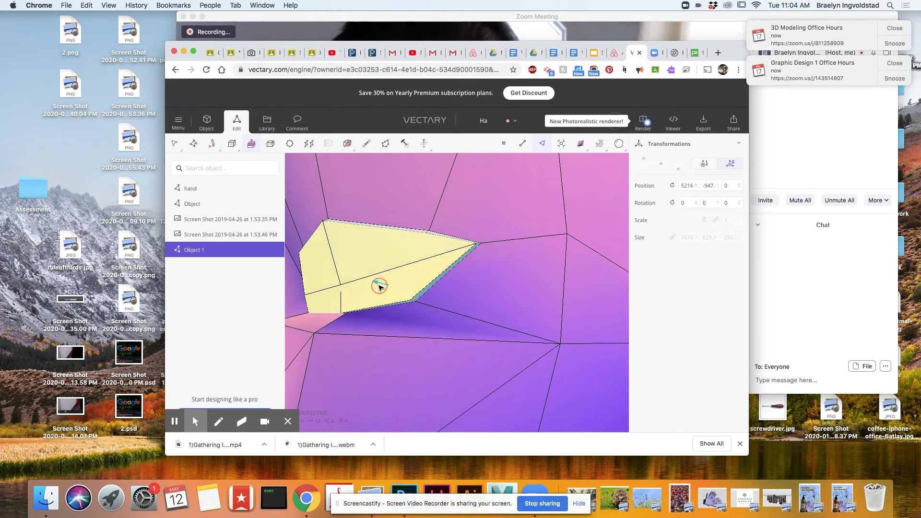
left_click(357, 270)
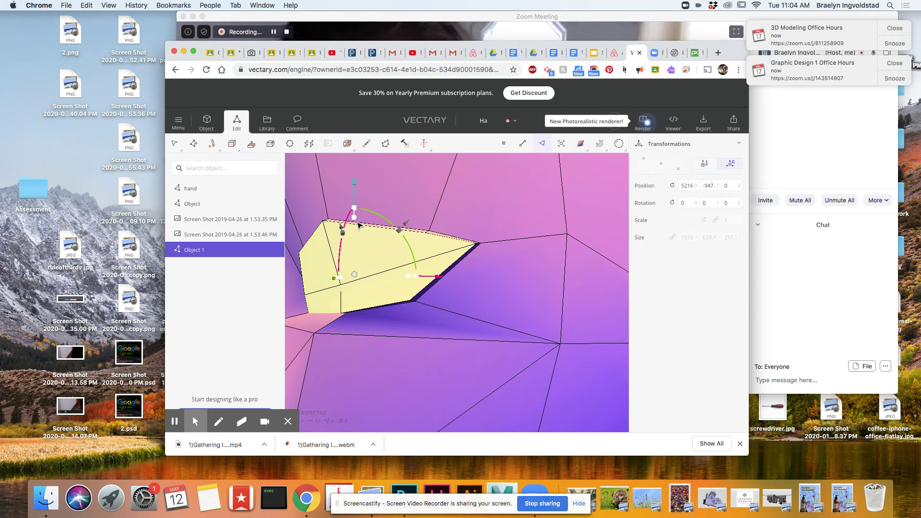
mouse_move(355, 219)
left_mouse_down()
mouse_move(352, 227)
mouse_move(349, 219)
left_mouse_up()
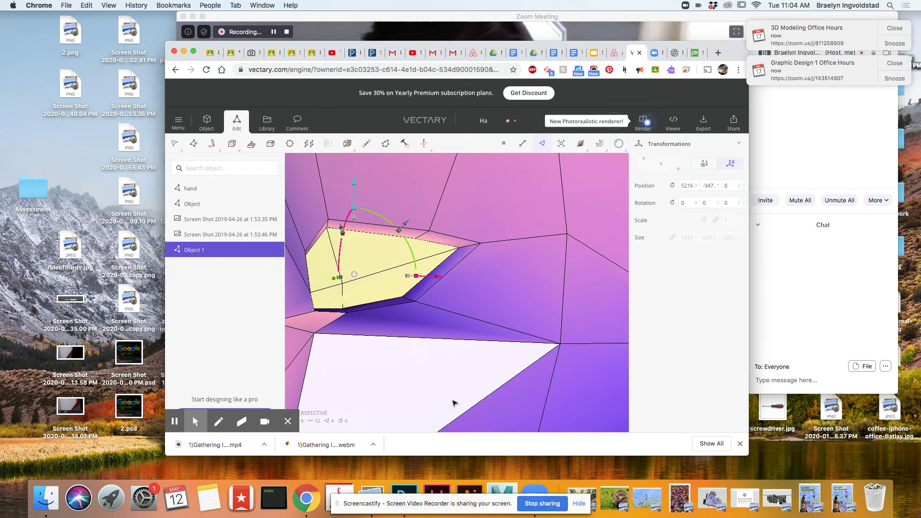
Extrude the four inset eye faces again, pushing them inward to recess the eye opening
mouse_move(415, 393)
left_mouse_down()
mouse_move(479, 397)
mouse_move(469, 383)
mouse_move(427, 387)
left_mouse_up()
key("e")
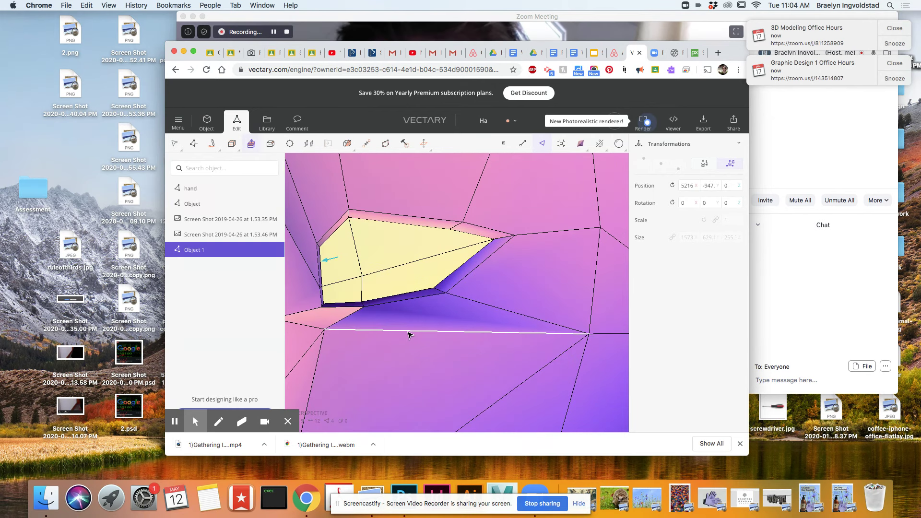
left_click_drag(328, 261, 337, 265)
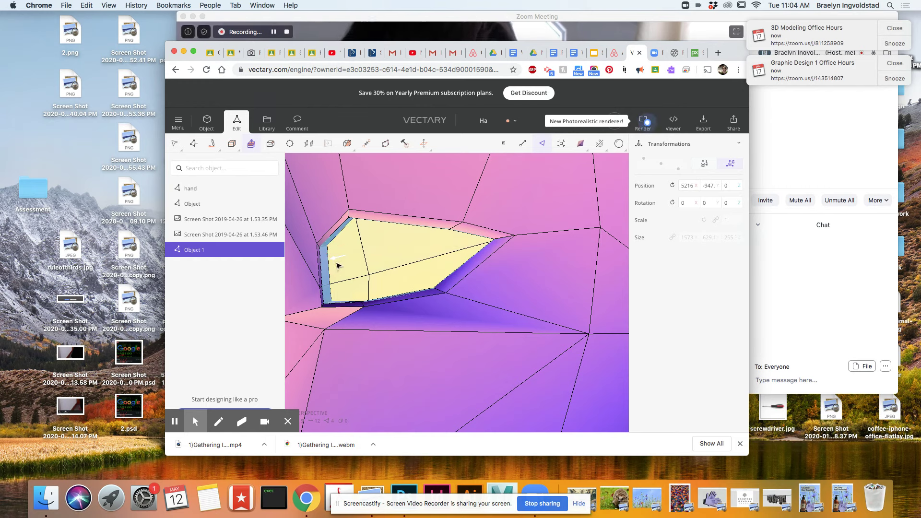
key("Escape")
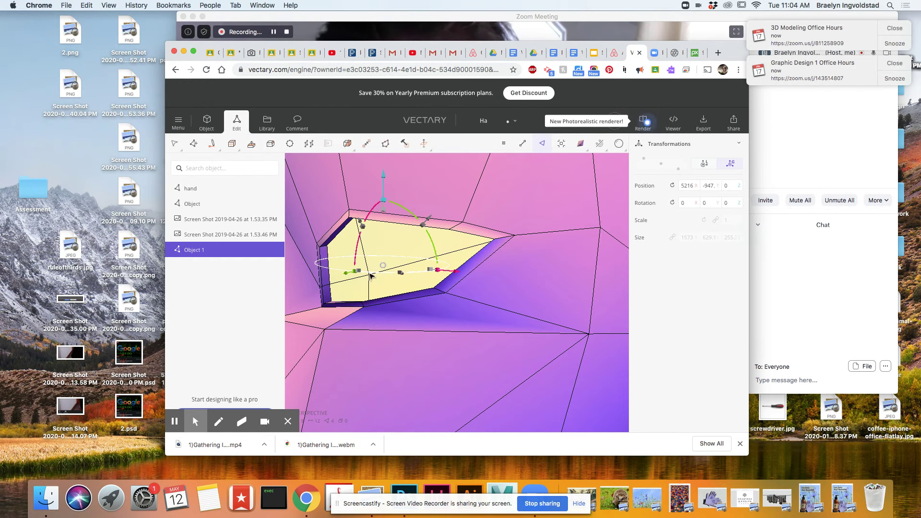
Shift the recessed eye faces slightly toward the front of the head within the socket
left_click_drag(383, 212, 419, 338)
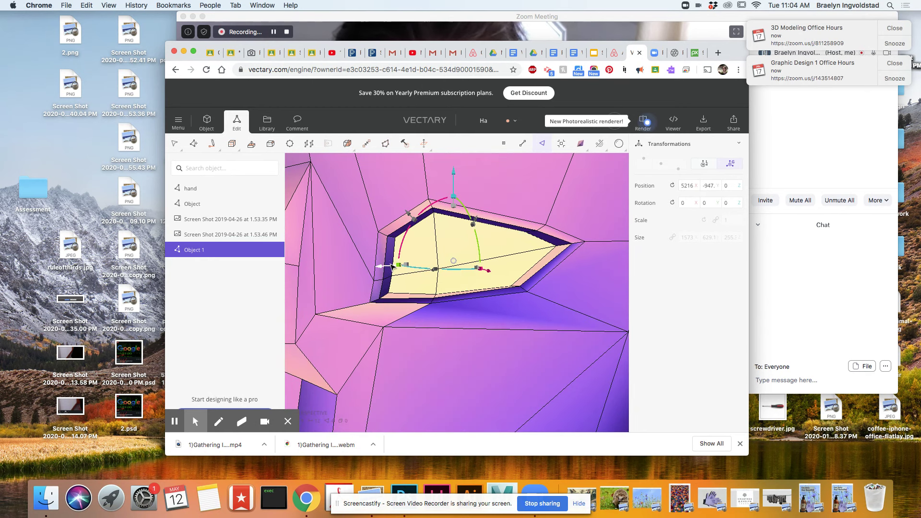
left_click_drag(382, 268, 379, 267)
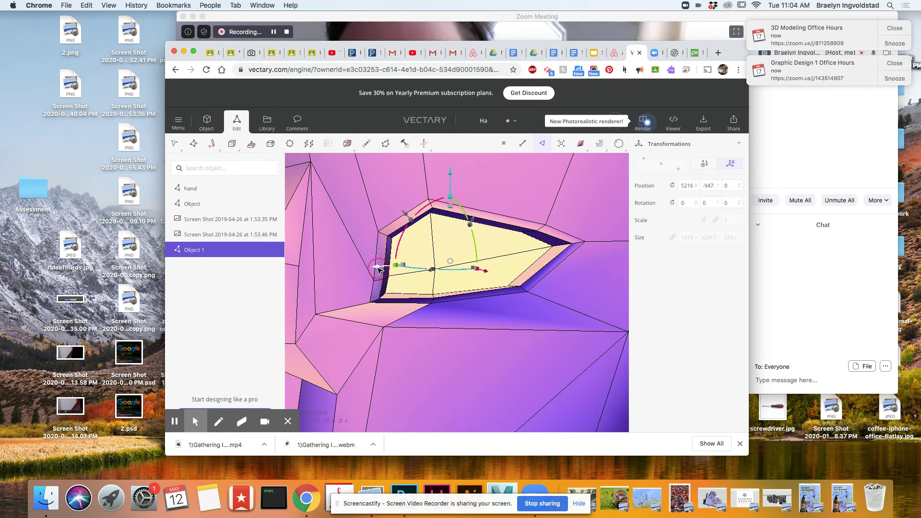
scroll(531, 262, "up", 5)
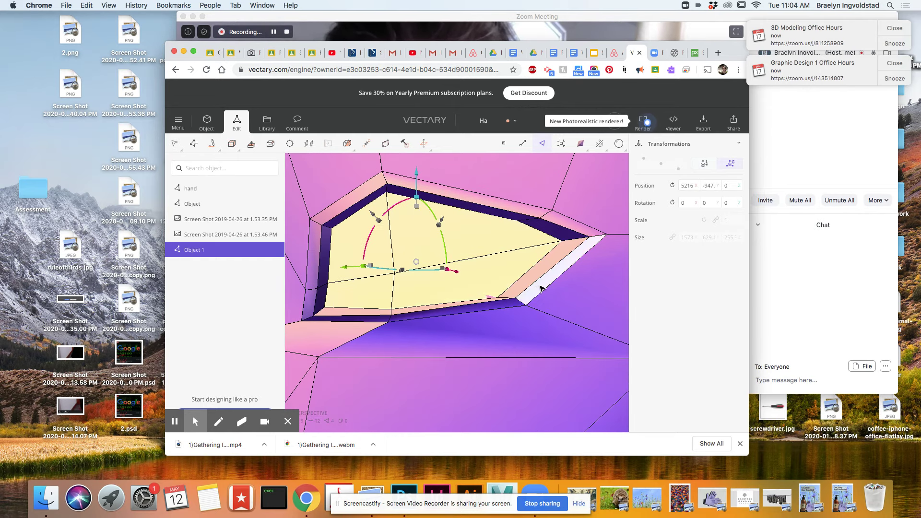
Examine the recessed eye and its eyelid rim from farther out and up close, checking the lower outer face
scroll(537, 288, "down", 4)
mouse_move(545, 327)
right_mouse_down()
mouse_move(531, 292)
mouse_move(485, 290)
mouse_move(456, 313)
mouse_move(450, 334)
mouse_move(432, 326)
mouse_move(505, 330)
mouse_move(493, 329)
mouse_move(551, 318)
mouse_move(467, 335)
mouse_move(473, 345)
mouse_move(489, 323)
mouse_move(436, 325)
mouse_move(427, 343)
mouse_move(525, 362)
mouse_move(536, 333)
mouse_move(529, 327)
right_mouse_up()
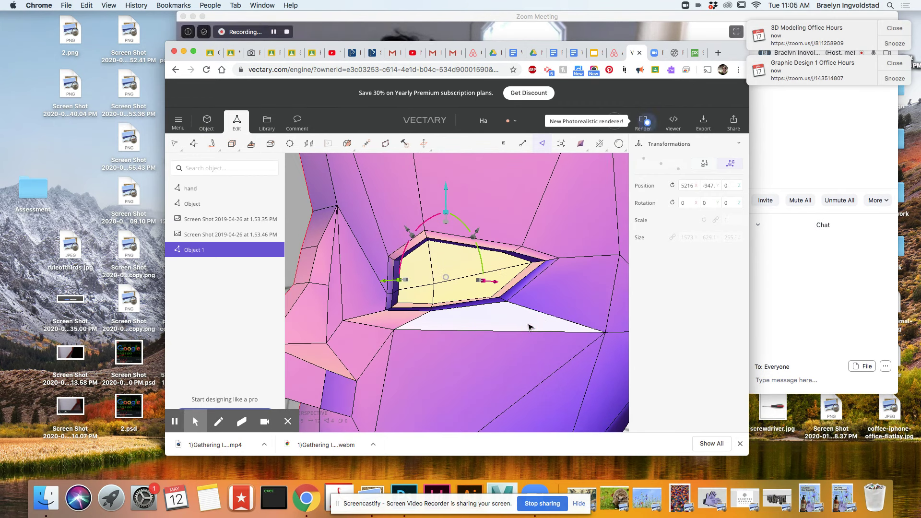
scroll(428, 322, "down", 5)
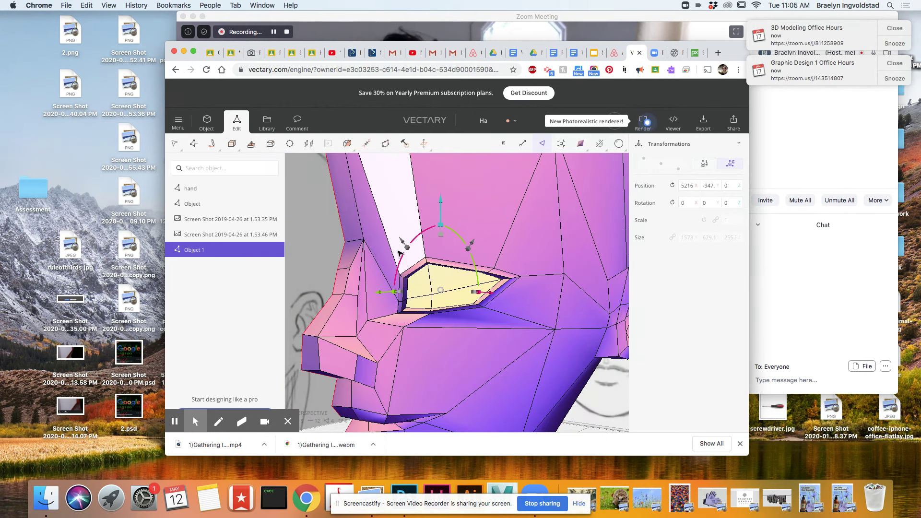
right_click_drag(401, 216, 379, 240)
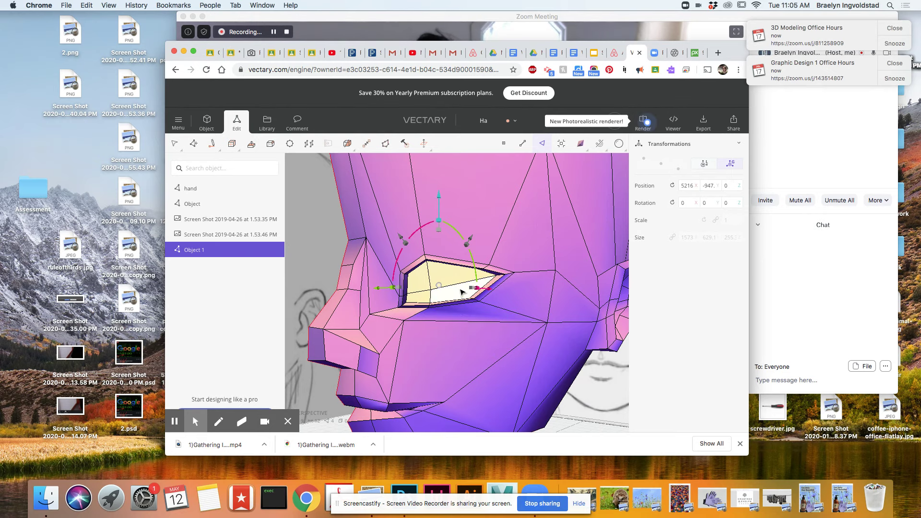
scroll(456, 296, "up", 3)
scroll(455, 296, "up", 4)
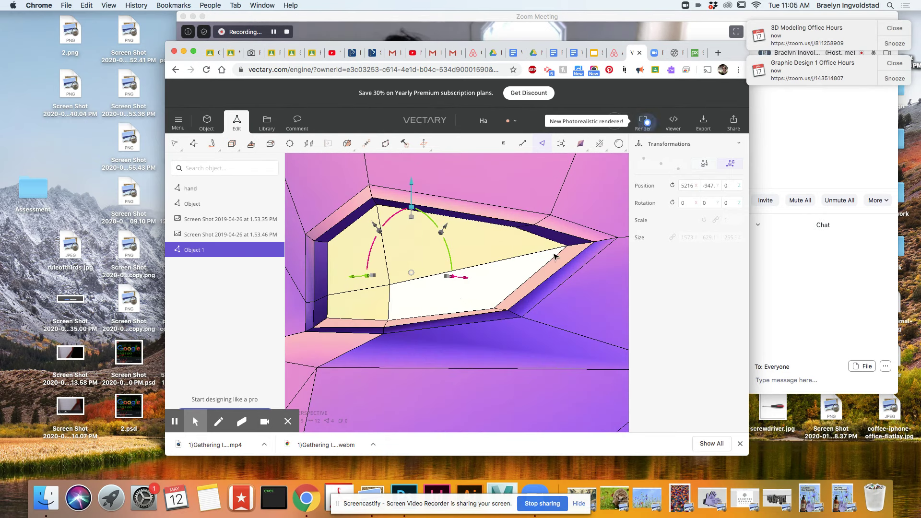
left_click(513, 262)
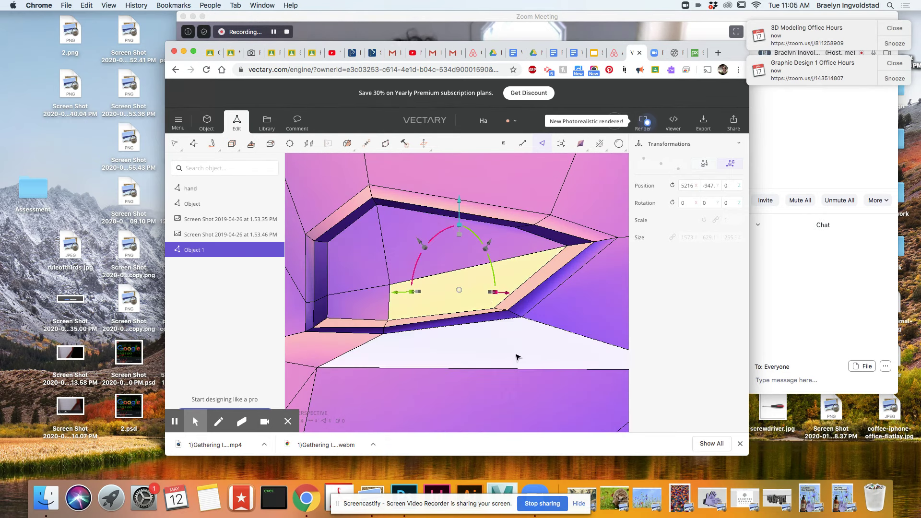
In vertex mode, move the central vertex of the recessed eye faces slightly along the depth and height axes to shape the eye surface
scroll(520, 355, "up", 6)
left_click_drag(390, 246, 457, 259)
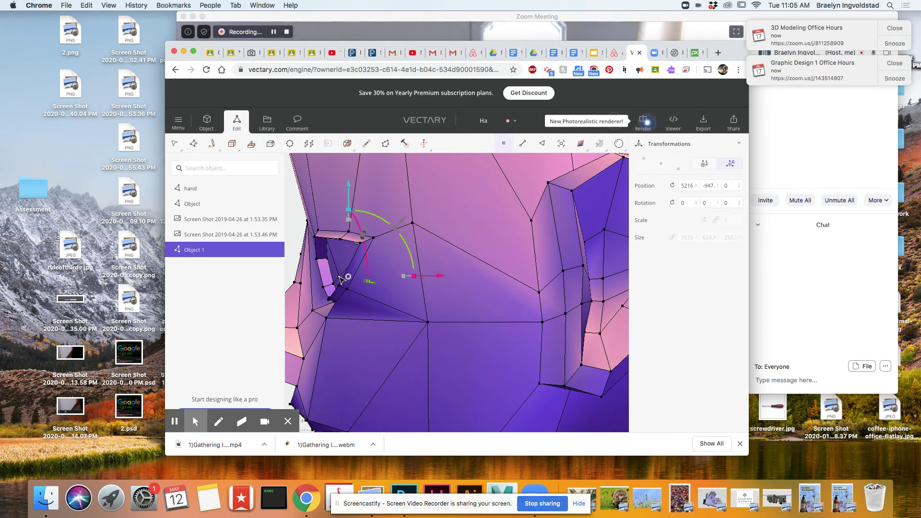
left_click(340, 278)
left_click_drag(424, 277, 415, 277)
left_click(329, 194)
left_click_drag(329, 194, 329, 185)
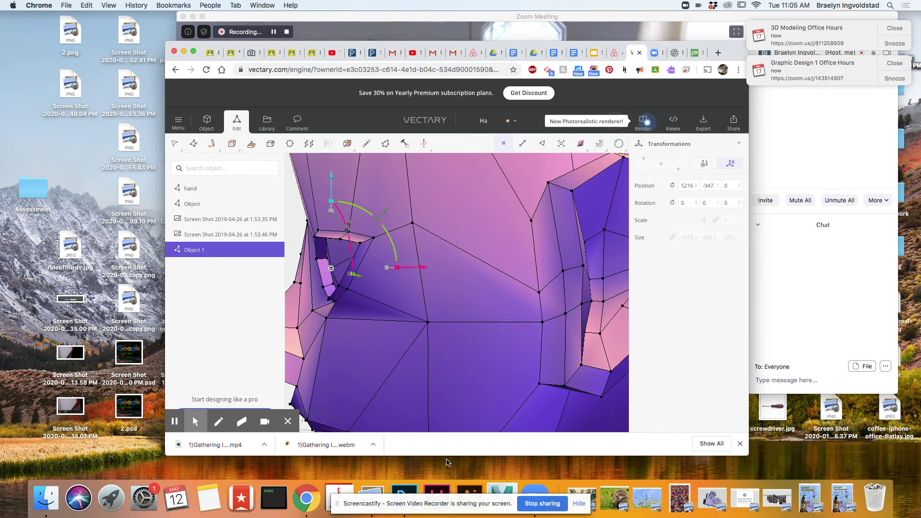
left_click_drag(398, 366, 408, 381)
left_click_drag(417, 287, 412, 288)
left_click_drag(319, 209, 321, 216)
left_click_drag(402, 360, 473, 346)
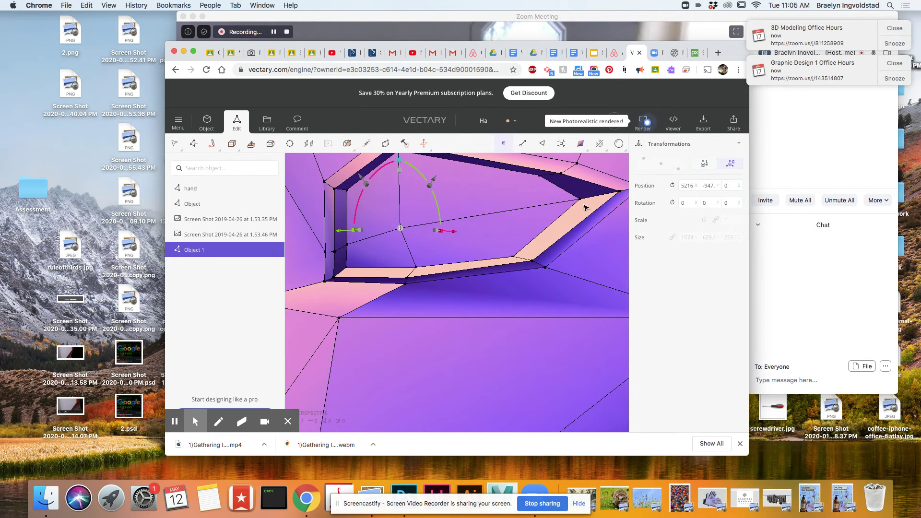
Shift the recessed surface's outer-corner vertex toward the eye corner, then lower the three vertices along its bottom edge slightly
left_click(579, 199)
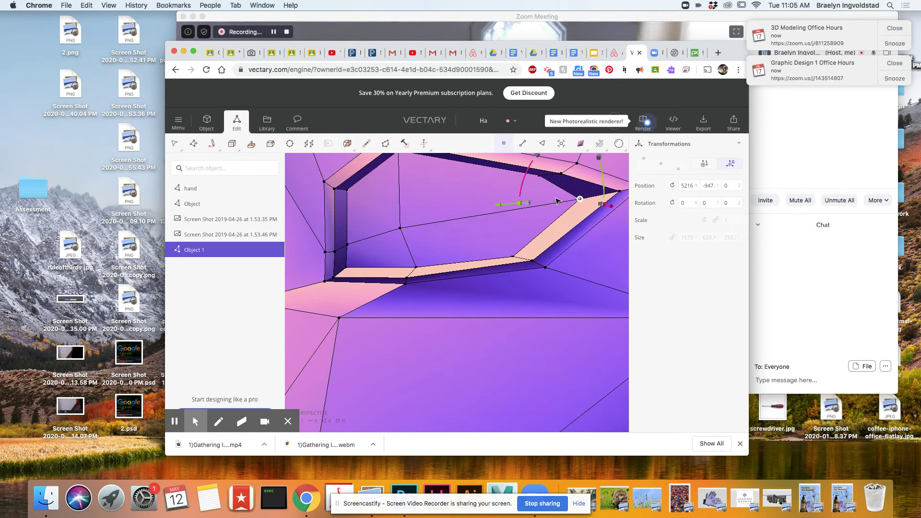
left_click_drag(514, 206, 526, 204)
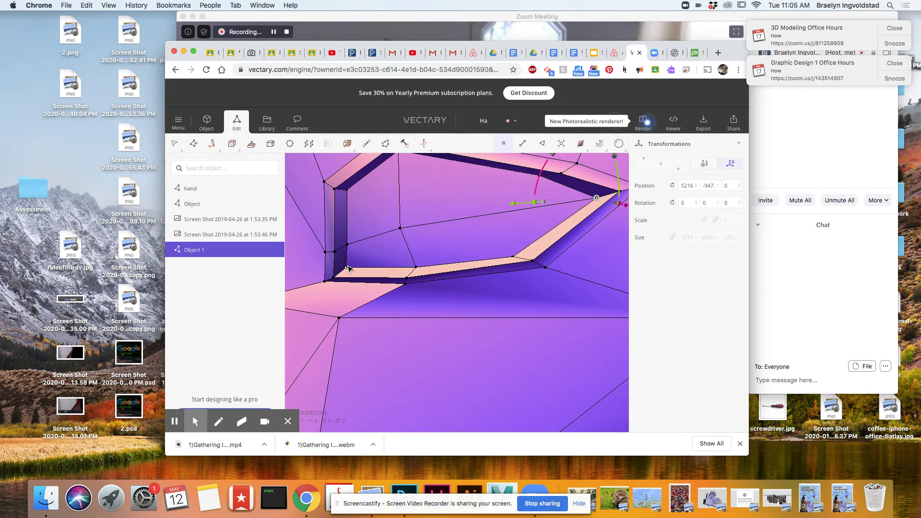
left_click(346, 268)
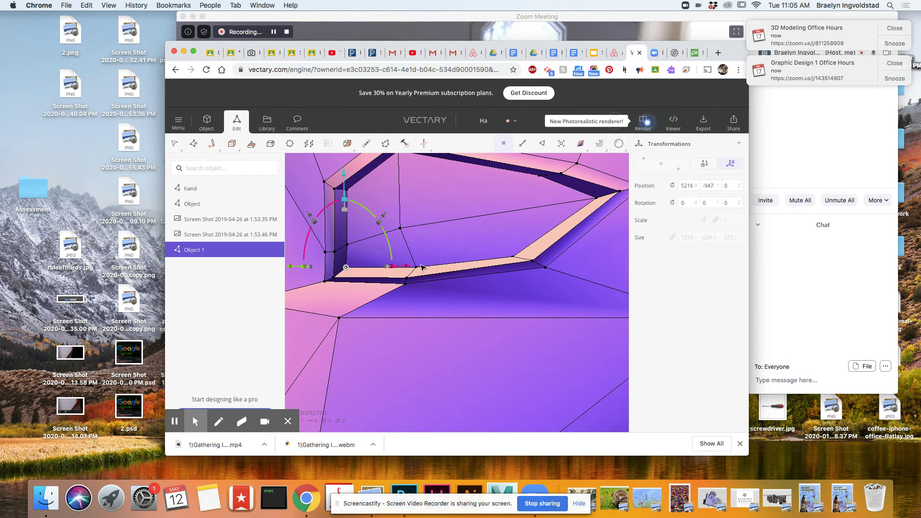
left_click_drag(417, 268, 591, 197)
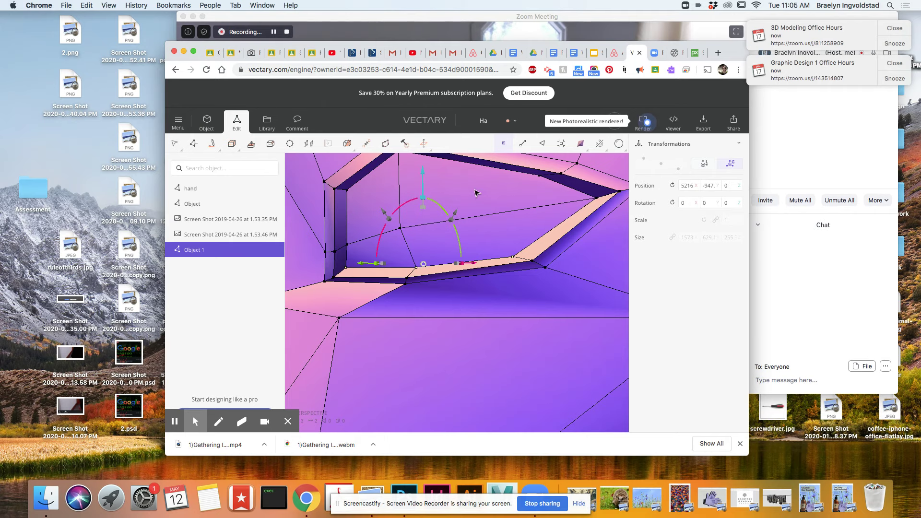
left_click_drag(424, 184, 421, 186)
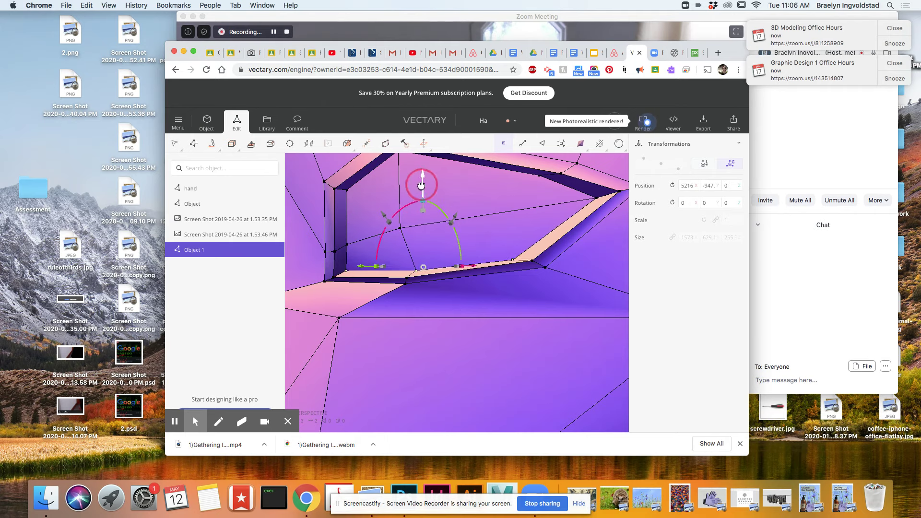
Fine-tune the outer-corner vertex of the recessed eye surface by raising it slightly against the upper lid
left_click(597, 200)
scroll(602, 190, "up", 5)
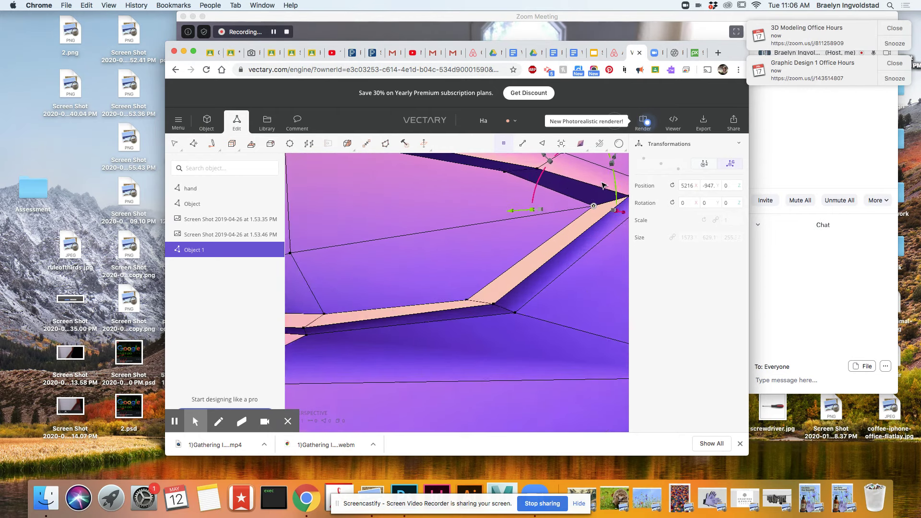
scroll(603, 186, "up", 3)
left_click(589, 152)
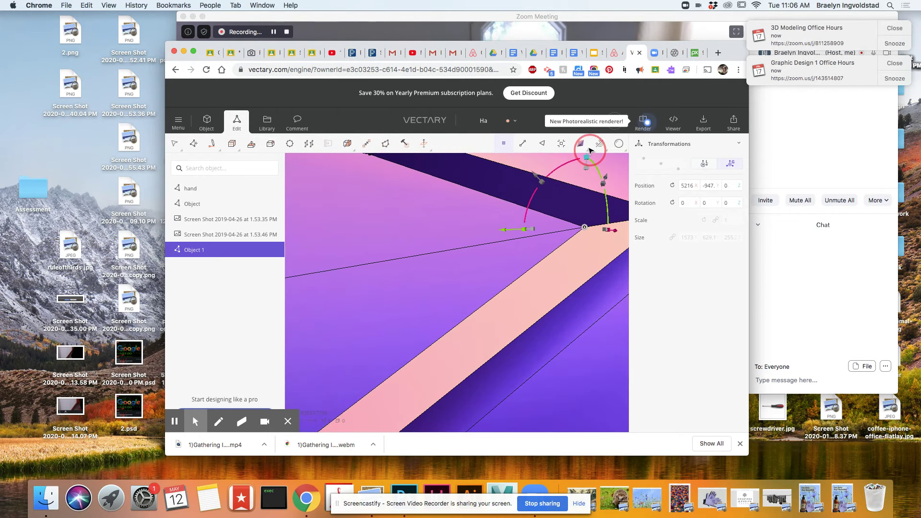
left_click(503, 224)
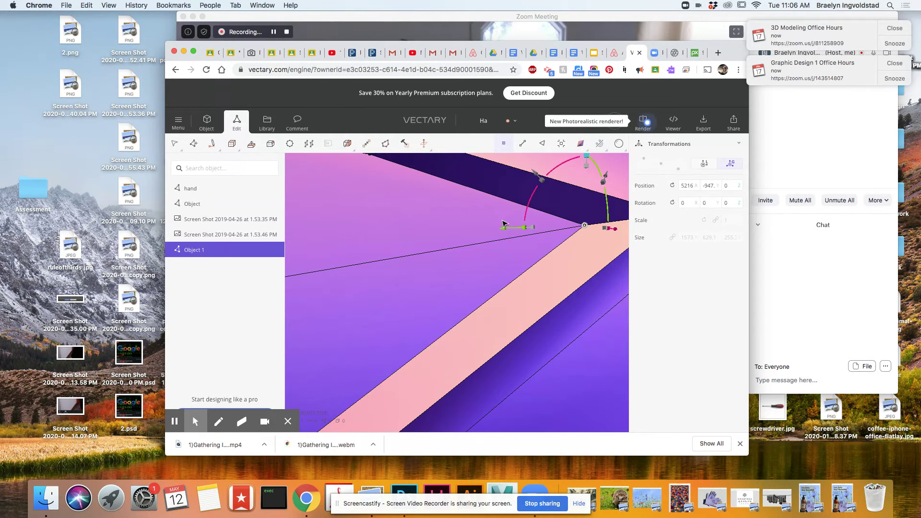
Raise the outermost vertex at the peak of the upper eyelid rim to widen the lid
scroll(507, 239, "down", 5)
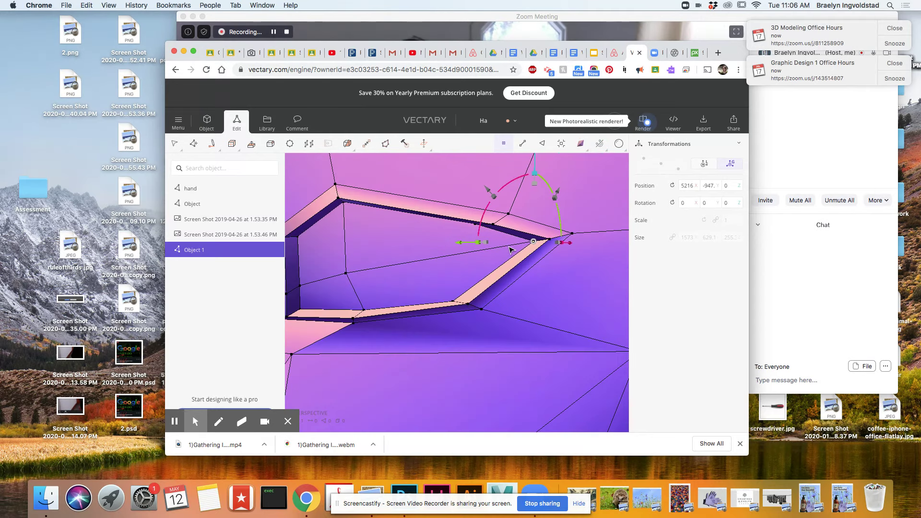
scroll(470, 341, "down", 2)
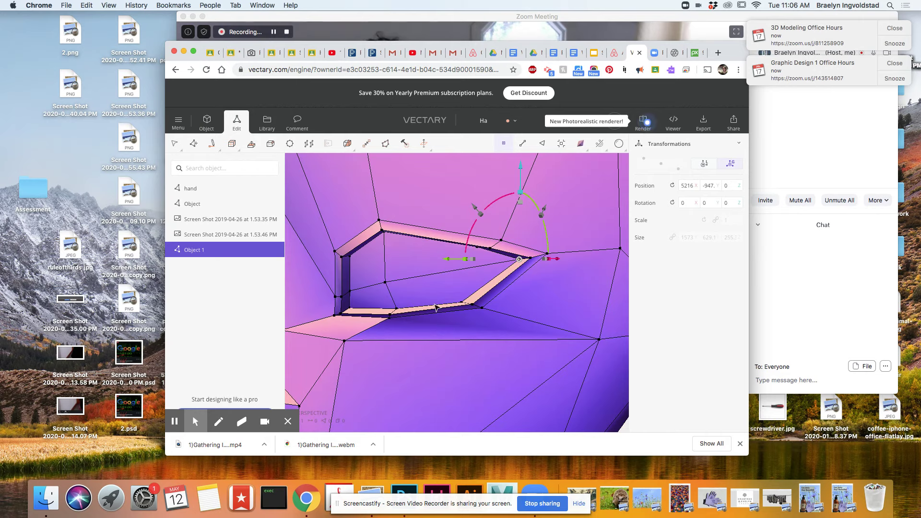
left_click(379, 219)
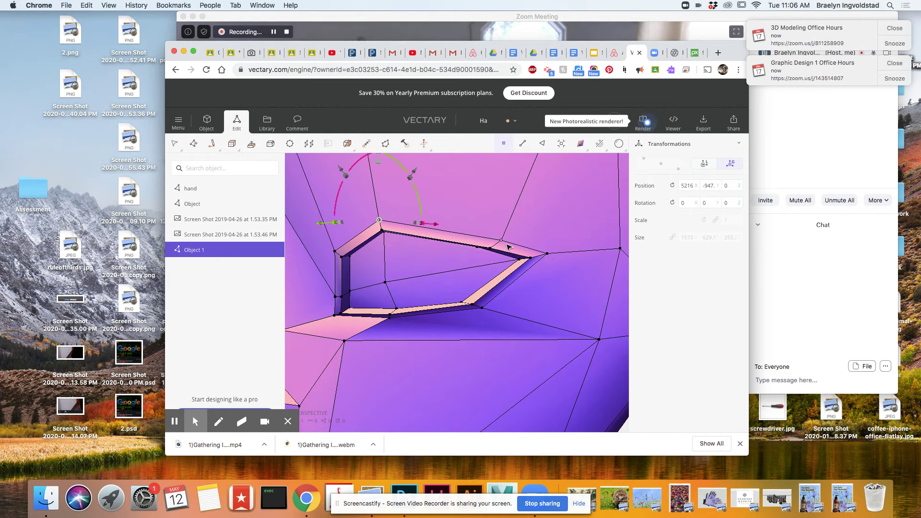
mouse_move(345, 142)
left_click_drag(357, 166, 497, 253)
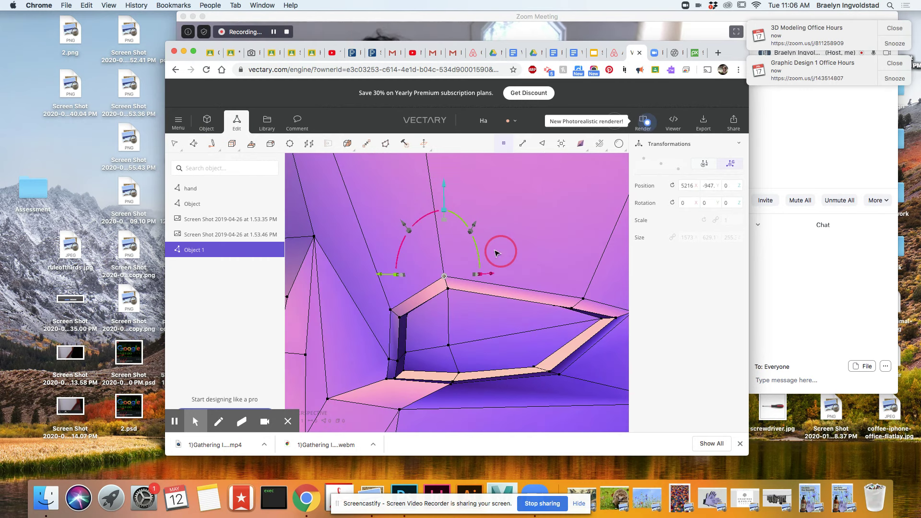
left_click_drag(439, 191, 439, 173)
Move the two outer rim vertices at the eye's inner corner toward the nose, raising the upper one slightly
left_click(391, 310)
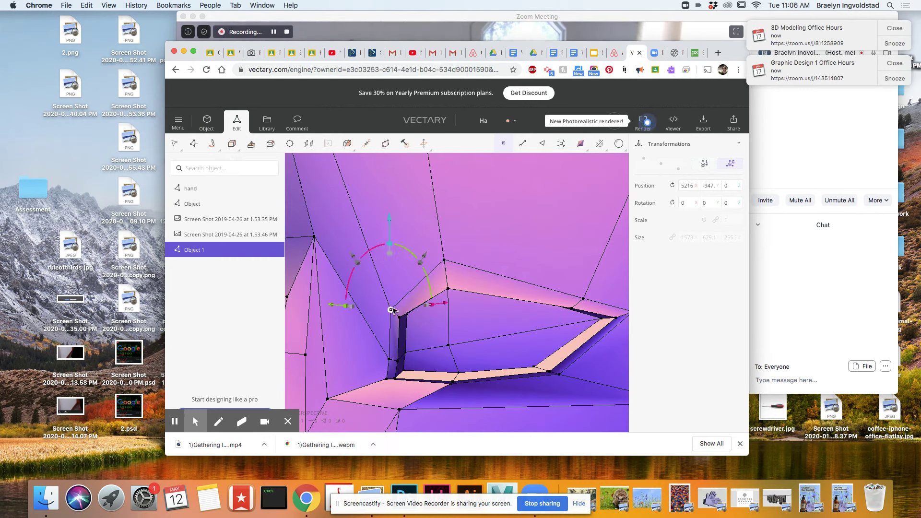
left_click_drag(341, 310, 334, 308)
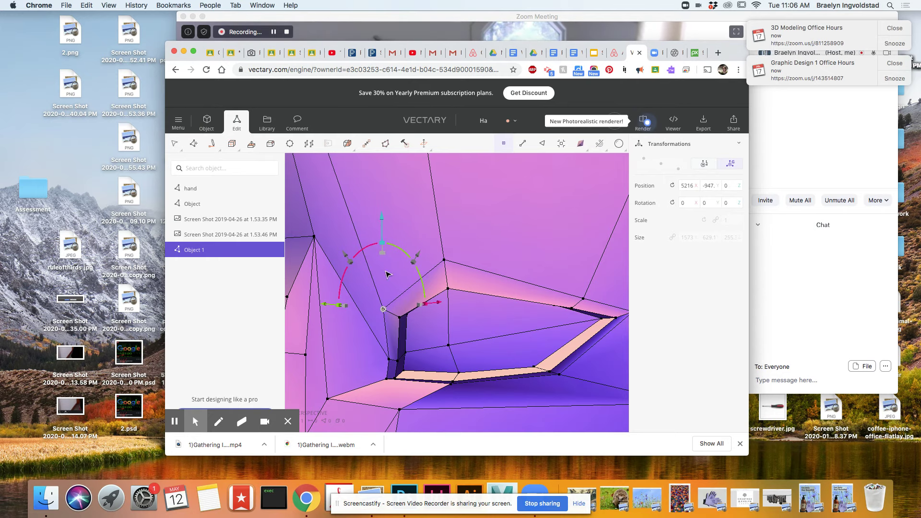
left_click_drag(382, 229, 381, 223)
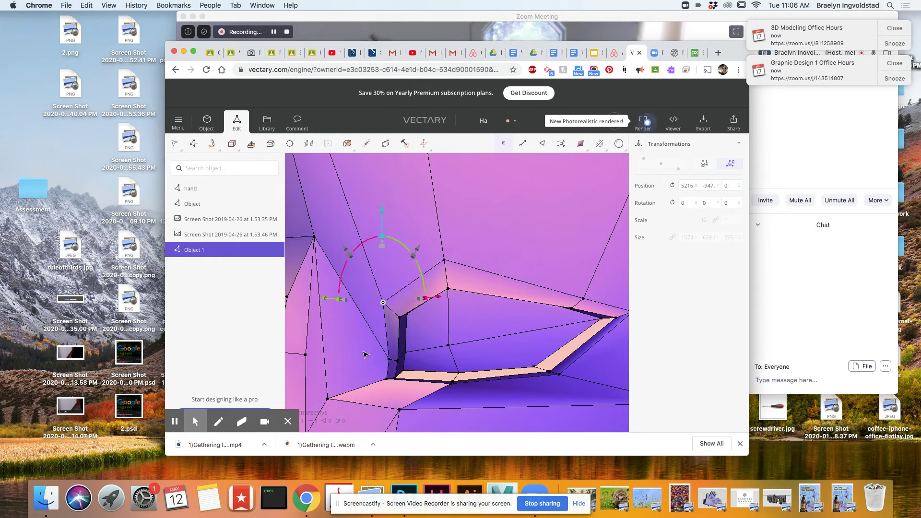
left_click(388, 358)
left_click_drag(334, 345, 327, 350)
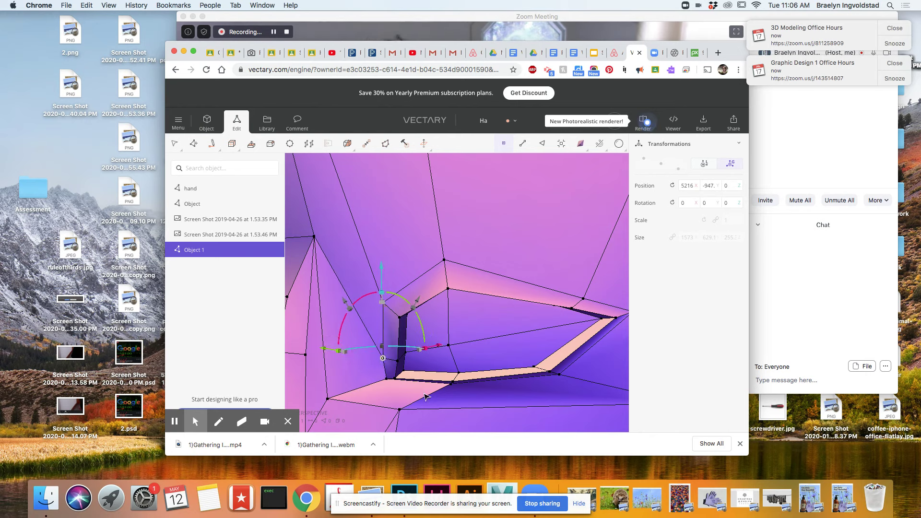
Raise the upper rim's vertex near the outer eye corner and lower the lower rim's outer vertex slightly
left_click(583, 299)
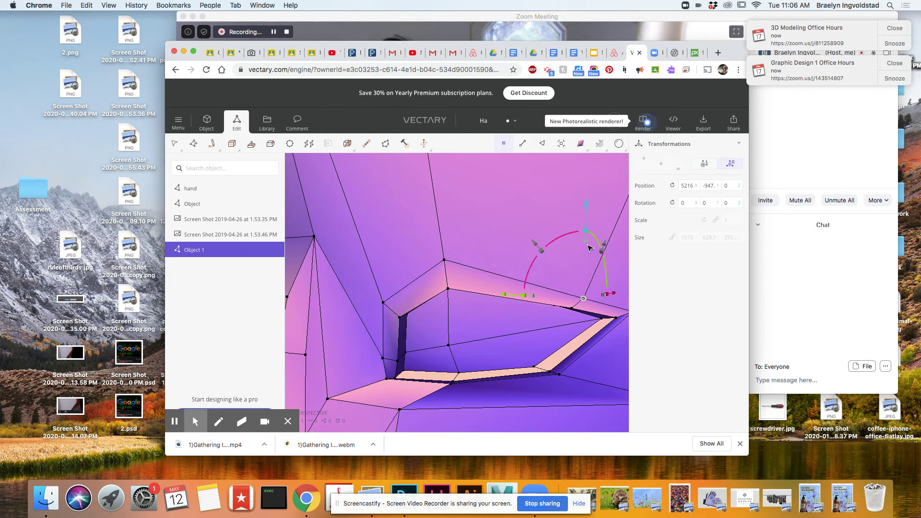
left_click_drag(582, 211, 585, 203)
scroll(600, 280, "down", 3)
right_click_drag(583, 380, 483, 356)
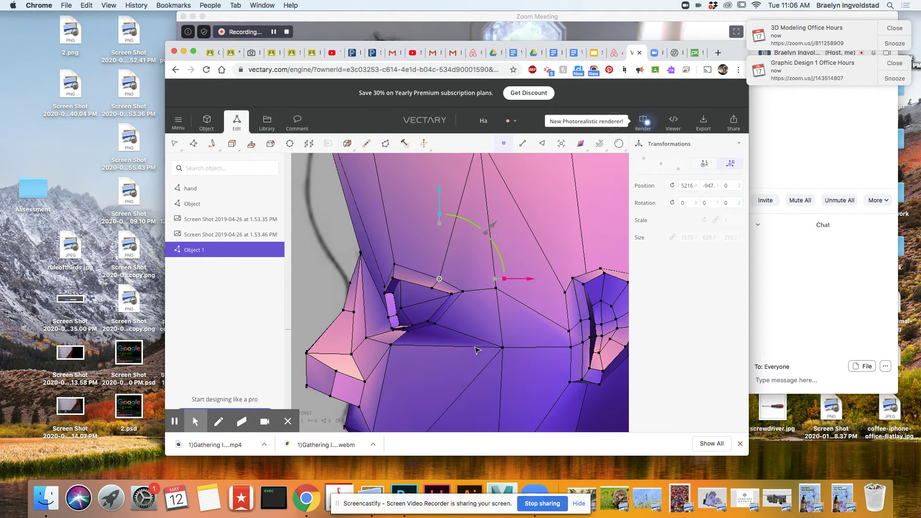
left_click(435, 328)
left_click_drag(435, 245, 433, 253)
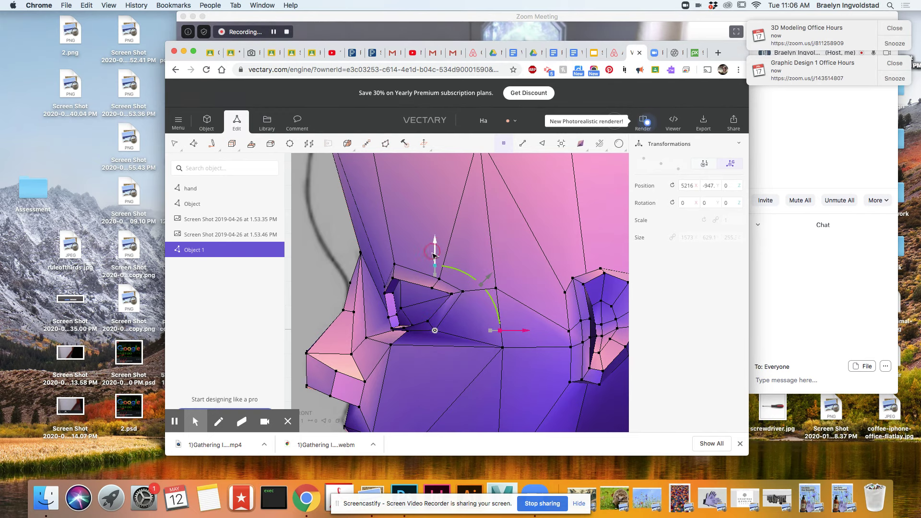
Pull the vertex at the outer corner of the eye opening slightly toward the ear
scroll(451, 326, "up", 2)
scroll(432, 331, "up", 3)
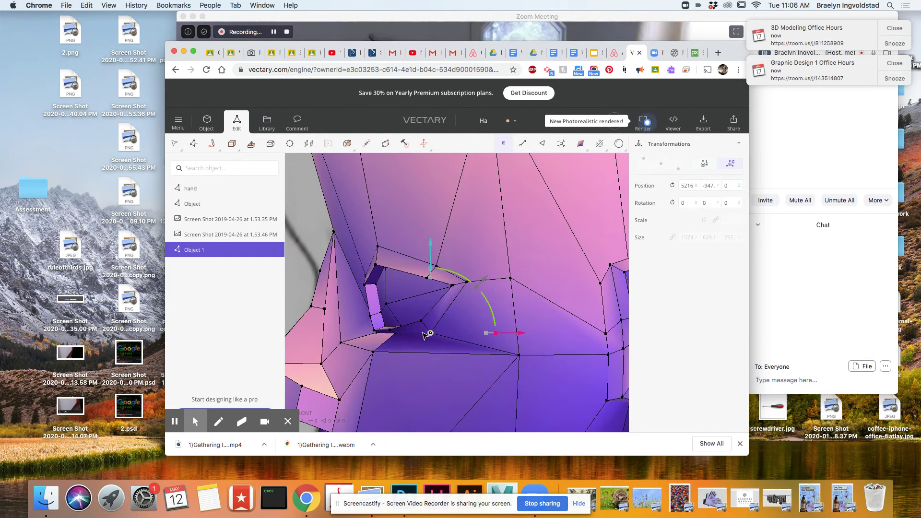
left_click(462, 271)
left_click_drag(546, 272, 549, 272)
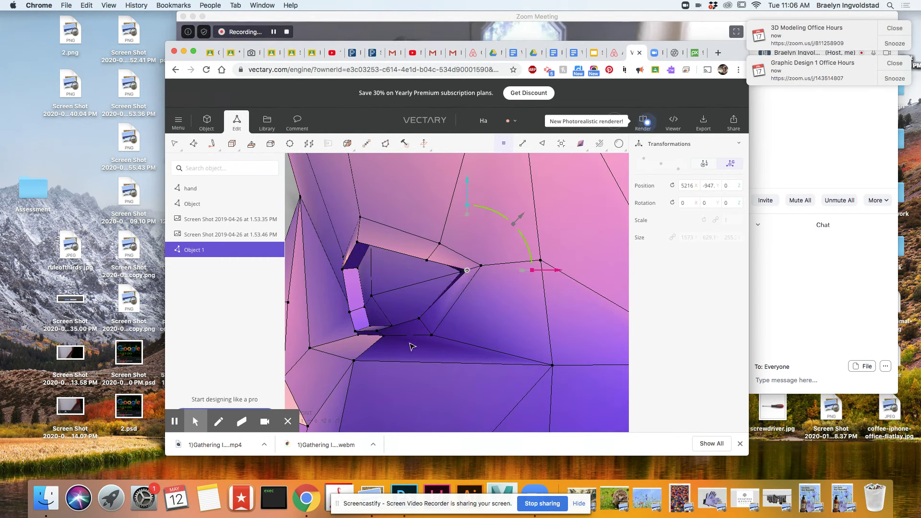
Select the lower eyelid rim's edge near the inner corner, lower it slightly and adjust its depth
left_click_drag(433, 364, 442, 334)
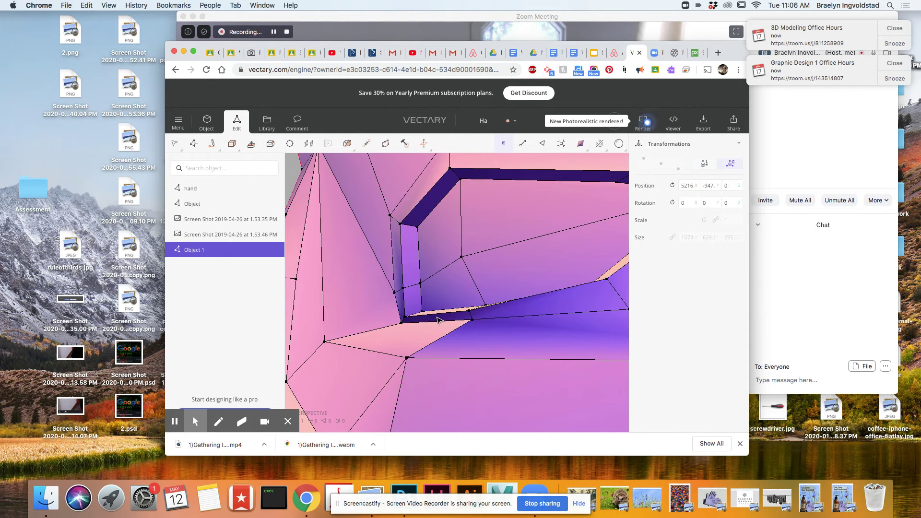
left_click(440, 324)
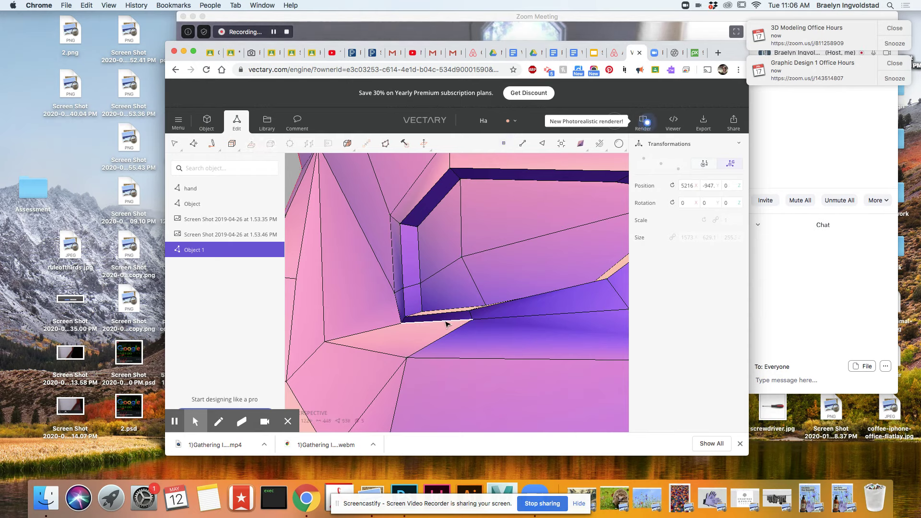
left_click(446, 325)
left_click_drag(437, 251, 435, 255)
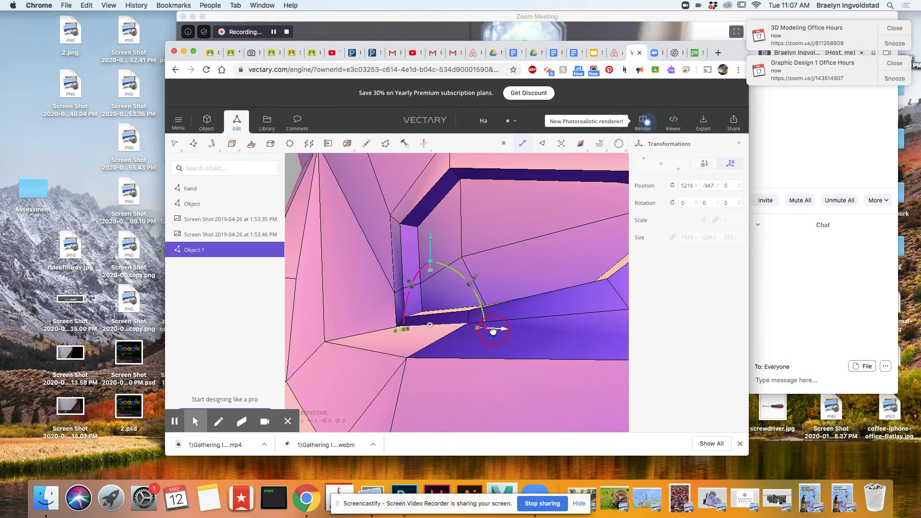
Examine the half head and its reshaped eye from the front and the side against the reference sketches
mouse_move(479, 366)
left_mouse_down()
mouse_move(577, 370)
mouse_move(608, 354)
mouse_move(557, 312)
mouse_move(526, 302)
mouse_move(562, 364)
left_mouse_up()
scroll(562, 363, "up", 5)
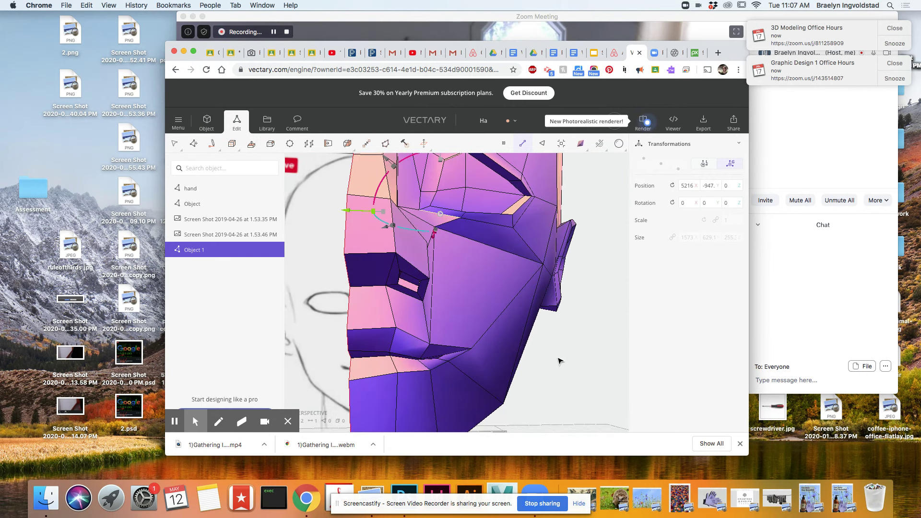
scroll(556, 343, "down", 3)
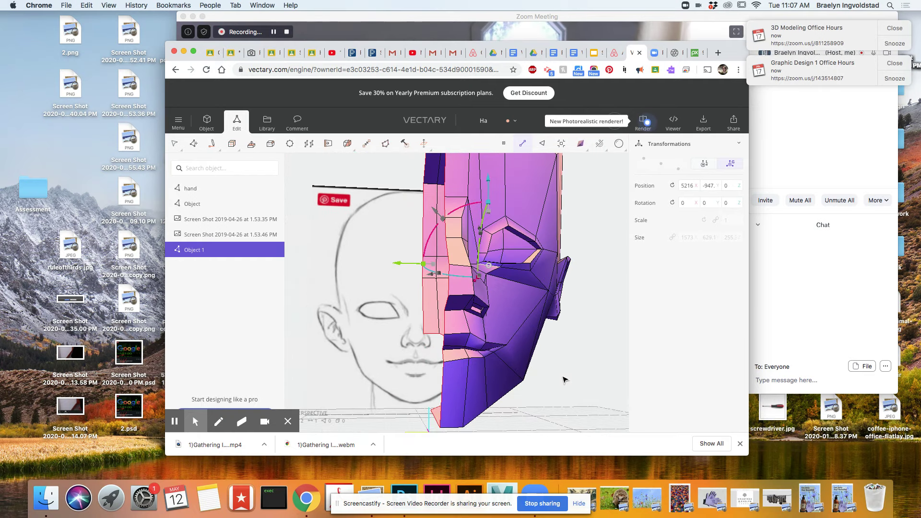
mouse_move(536, 379)
left_mouse_down()
mouse_move(488, 366)
mouse_move(473, 387)
mouse_move(547, 392)
left_mouse_up()
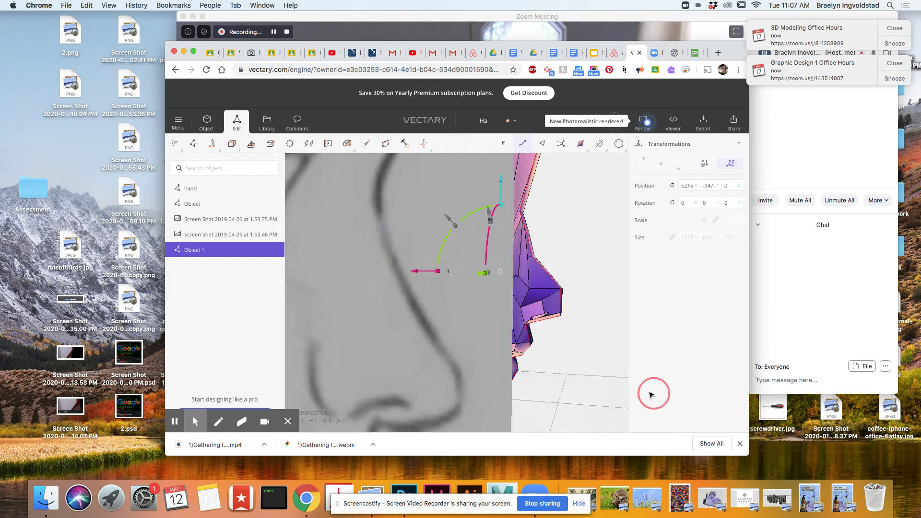